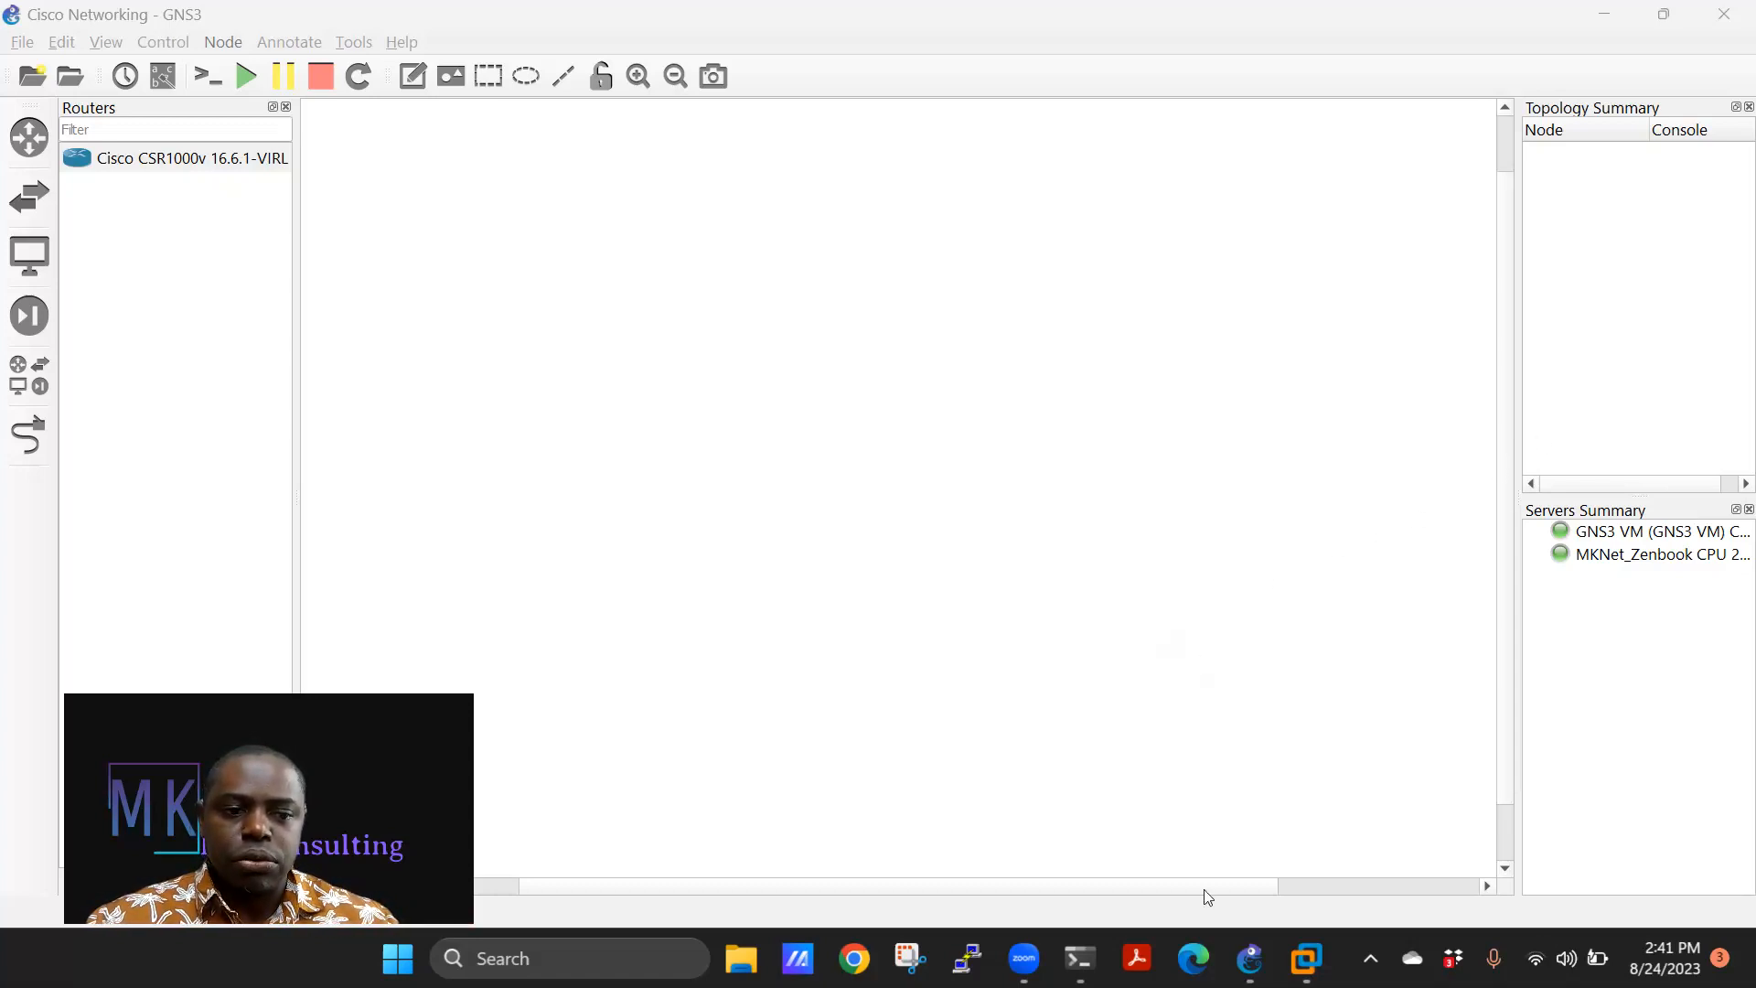
# Change the CSR1000v template name to RTR_CSR1000v and view its Network settings showing 4 adapters.
pyautogui.rightClick(140, 162)
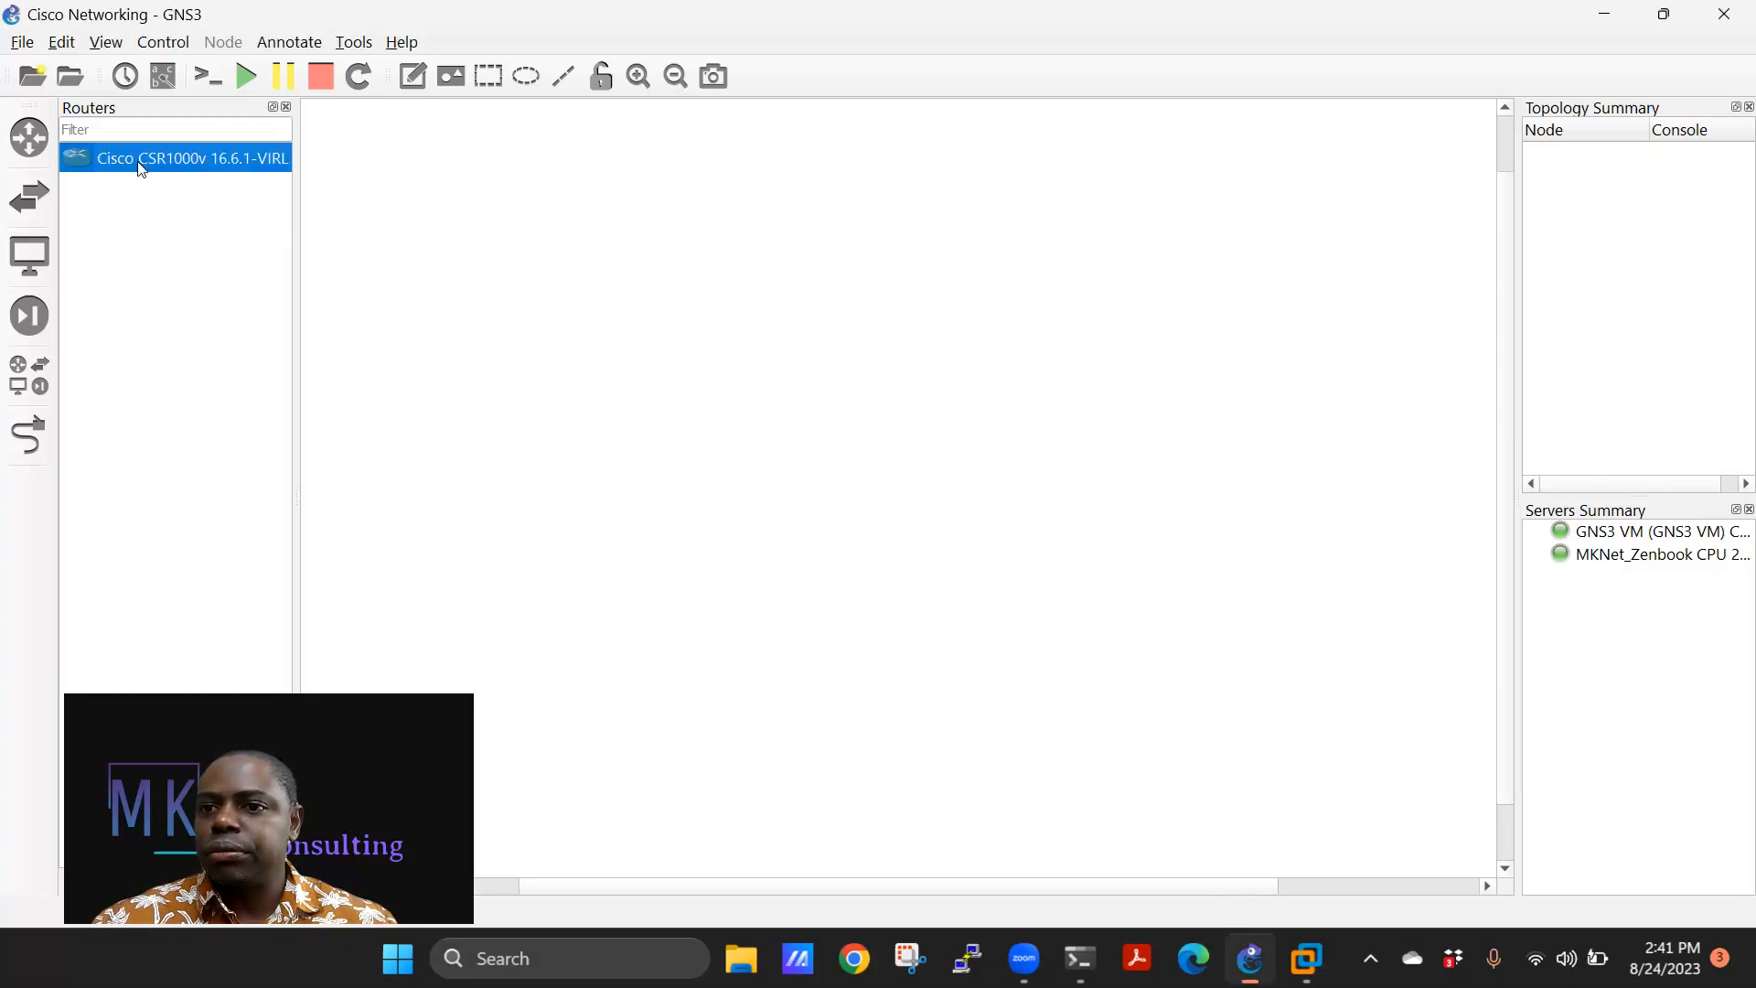
pyautogui.click(187, 206)
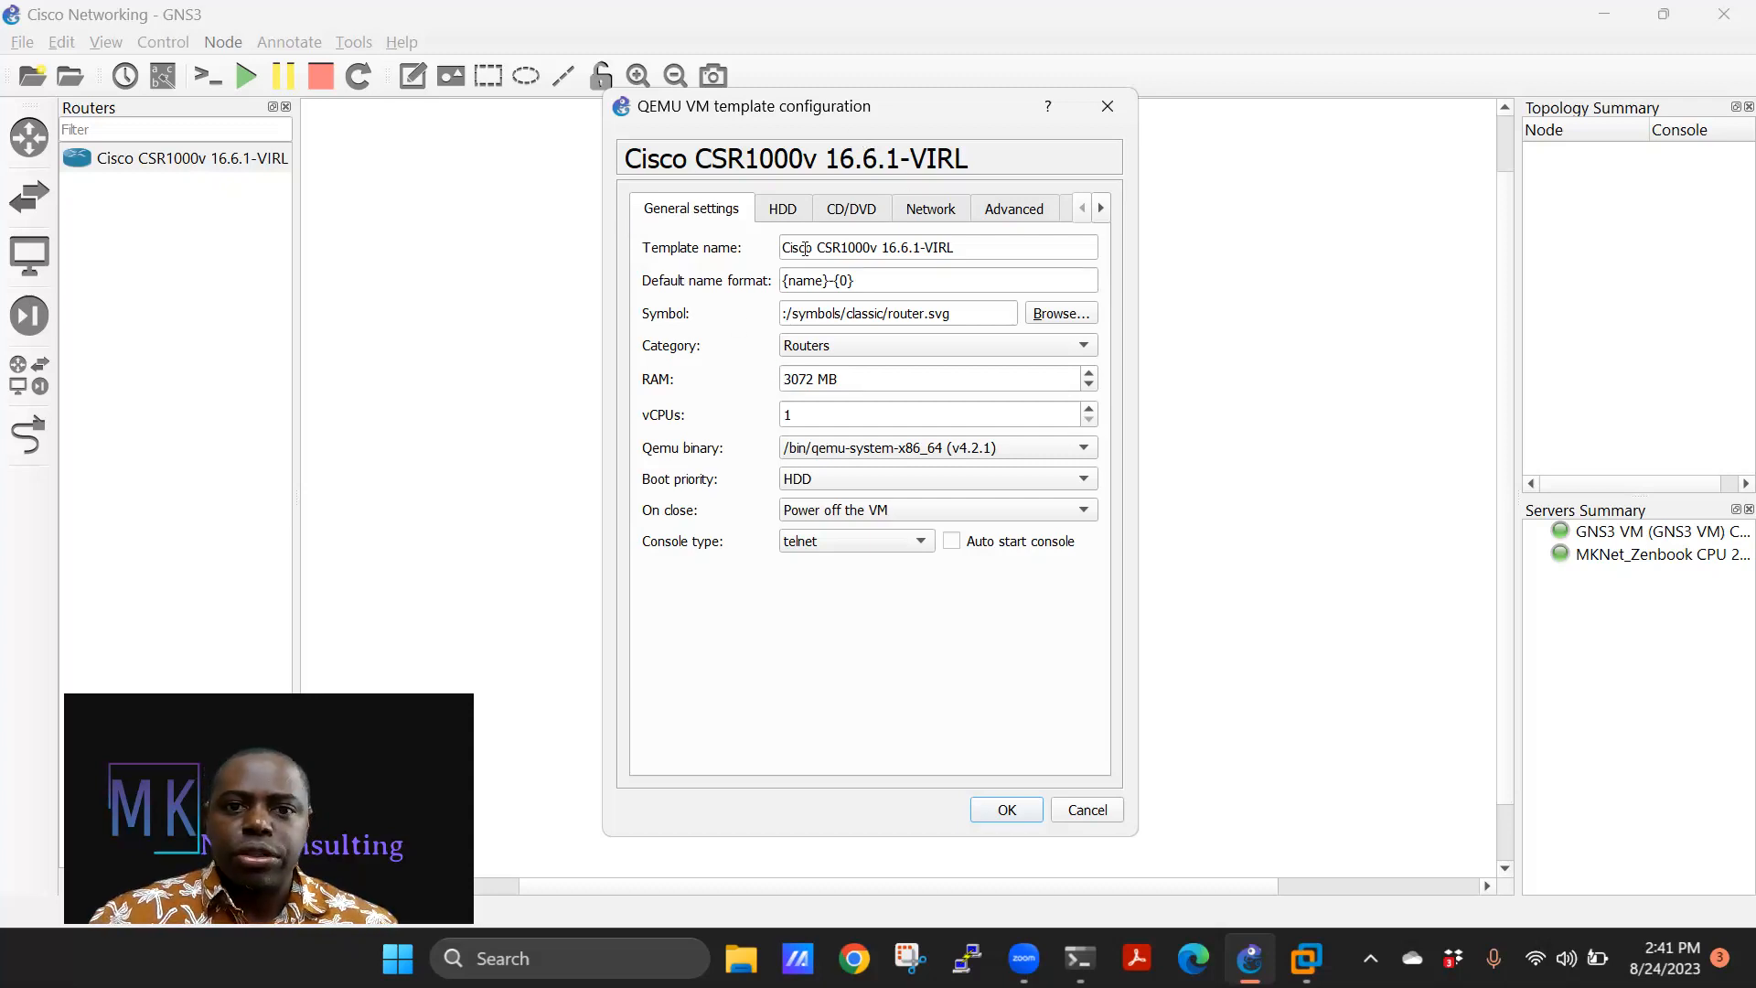
pyautogui.moveTo(958, 247); pyautogui.dragTo(765, 236)
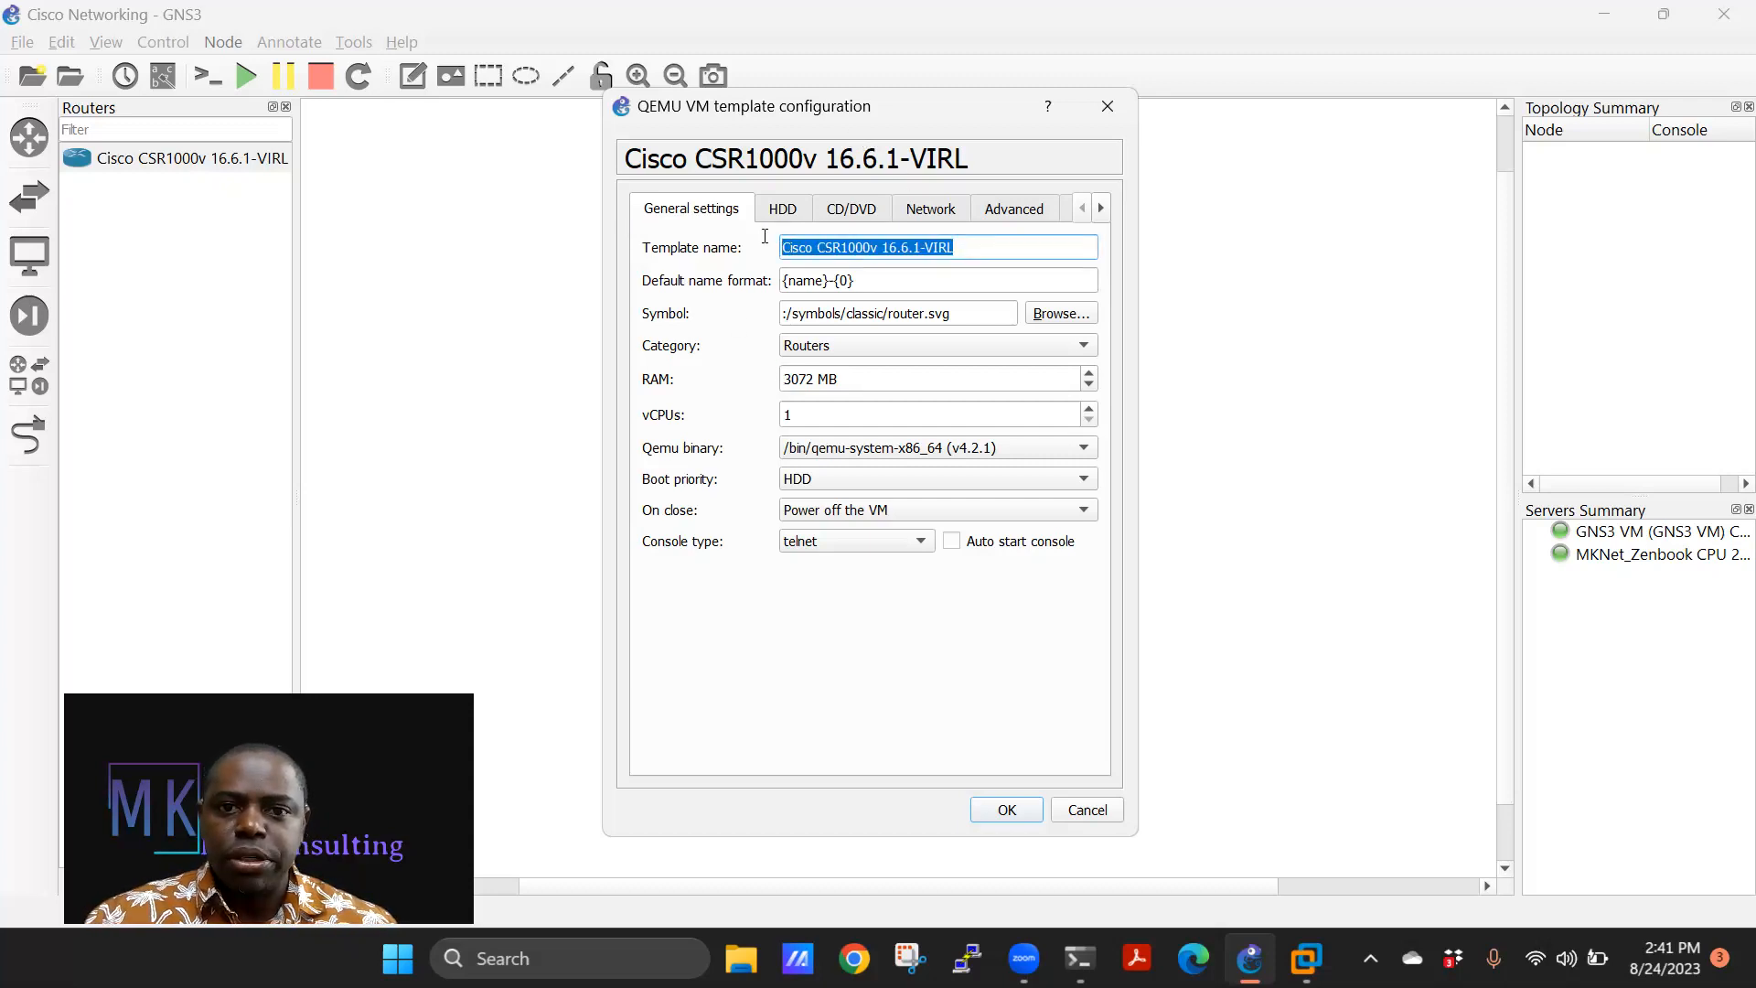
pyautogui.click(821, 245)
pyautogui.moveTo(953, 249); pyautogui.dragTo(882, 247)
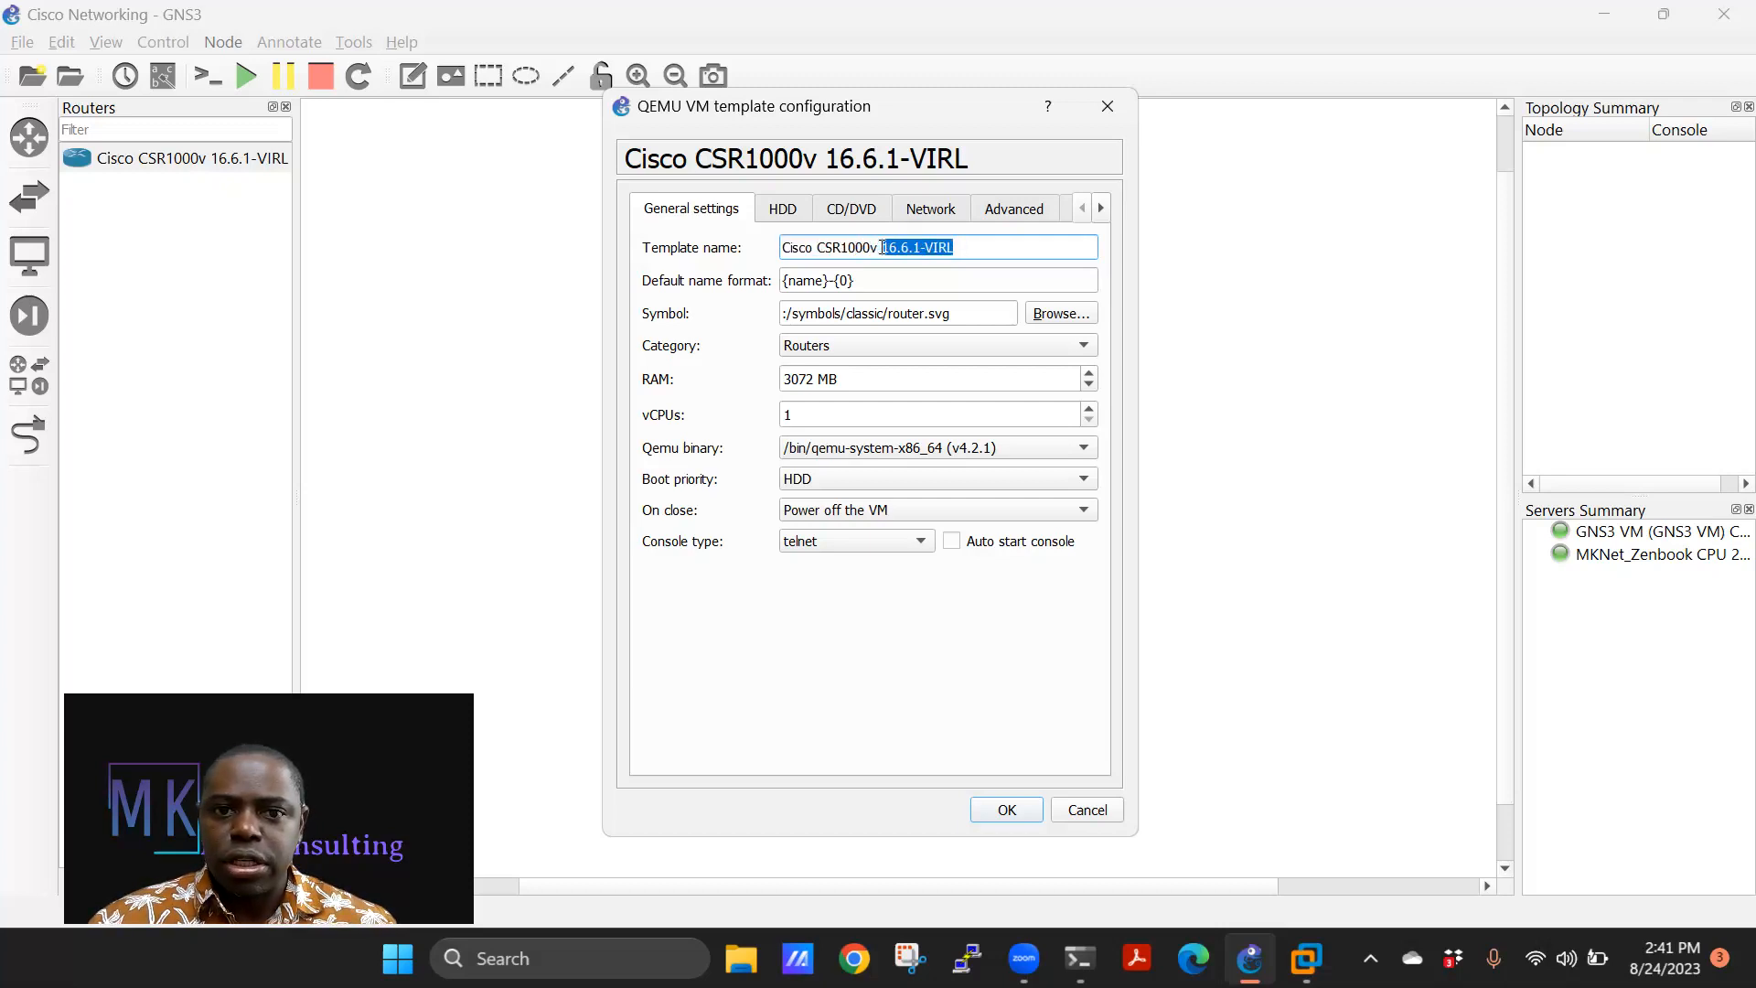
pyautogui.press('BackSpace')
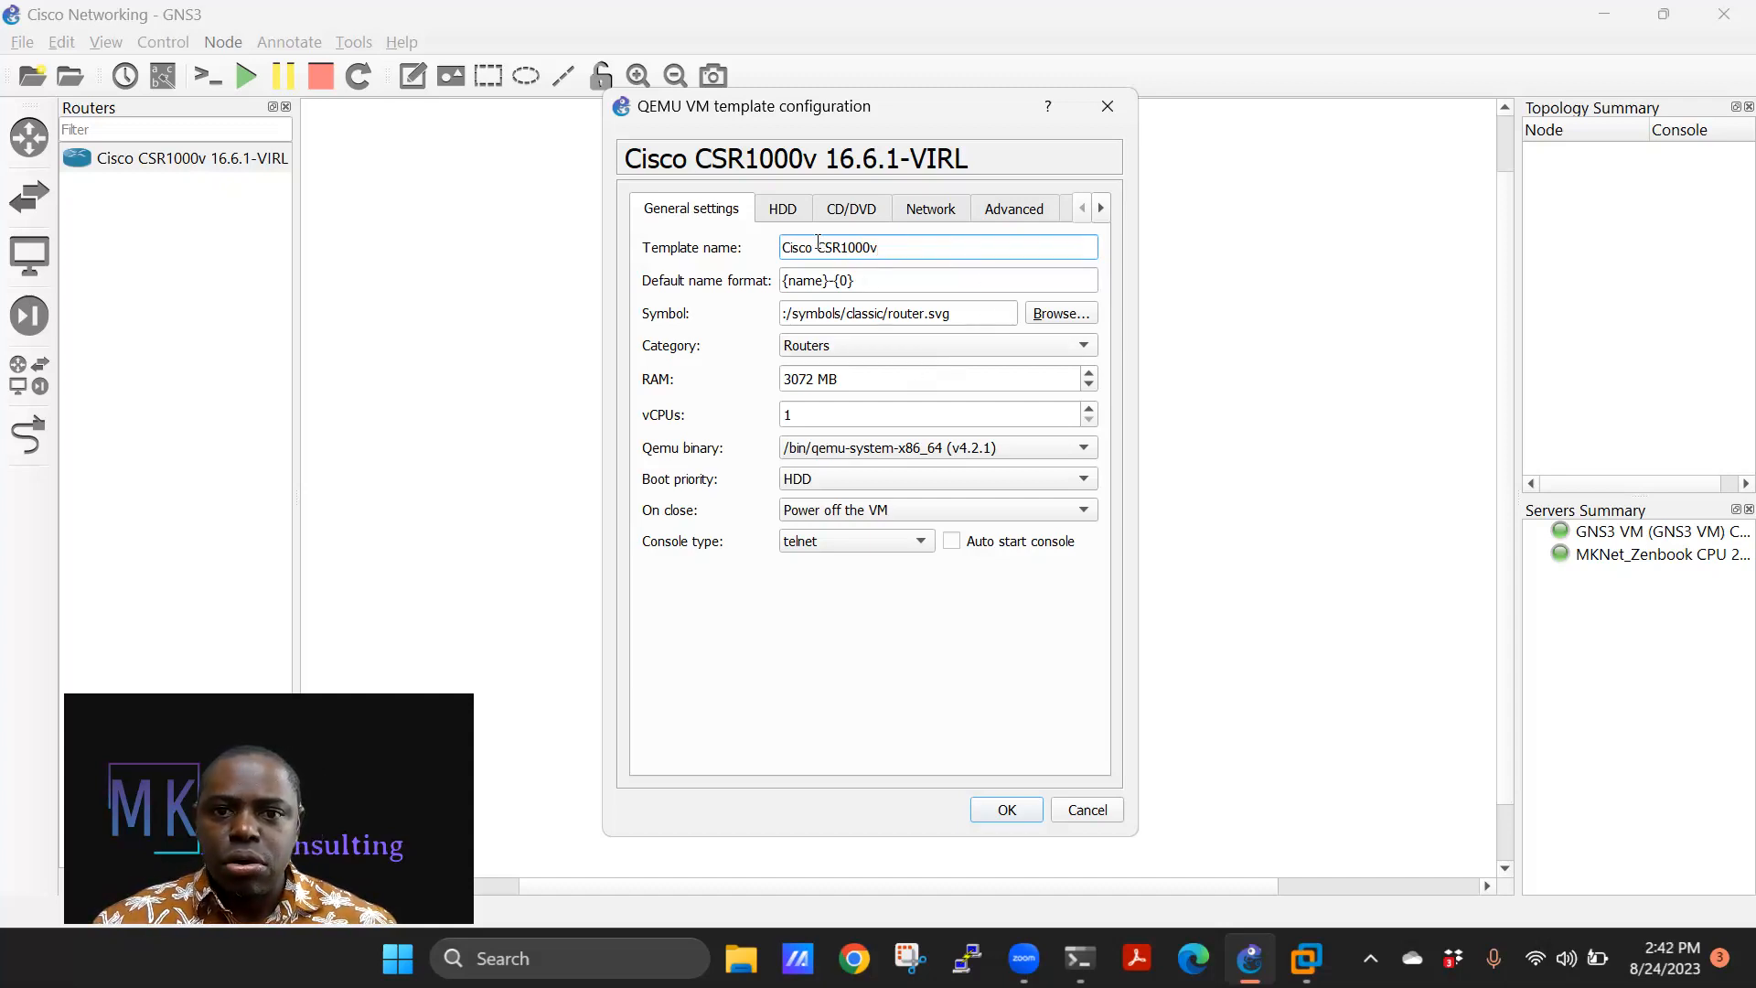
pyautogui.moveTo(818, 246); pyautogui.dragTo(784, 247)
pyautogui.press('BackSpace')
pyautogui.write('RTR')
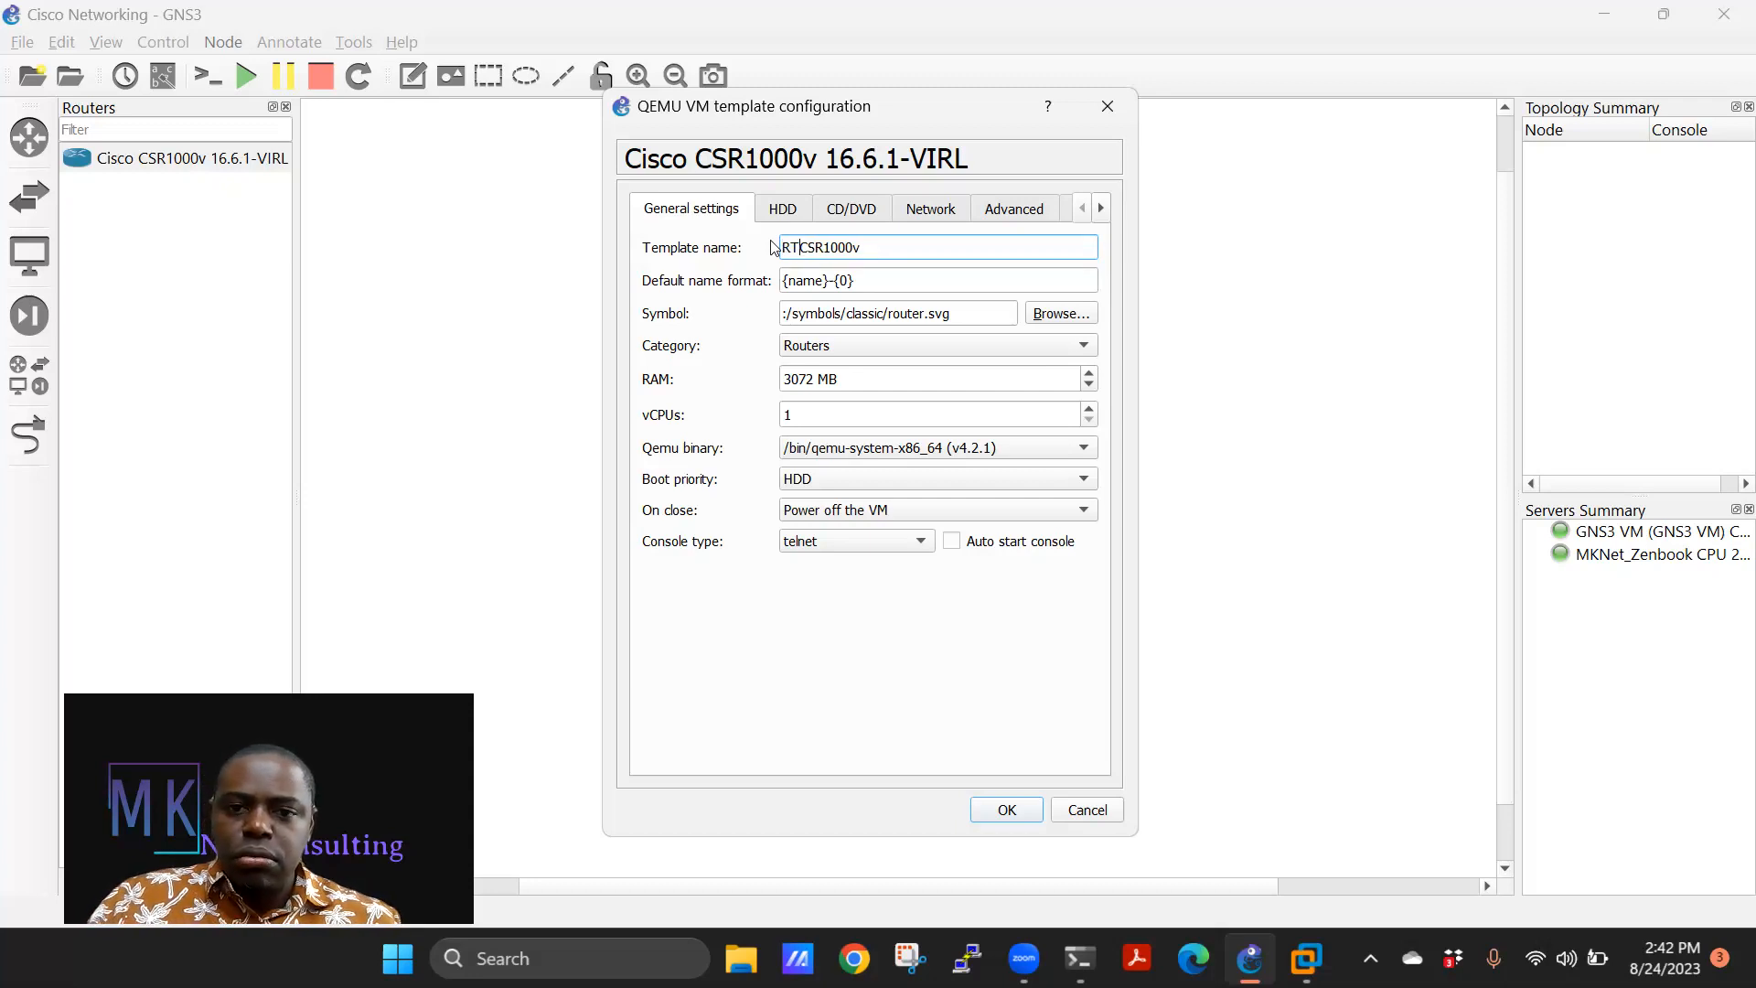
pyautogui.write('_')
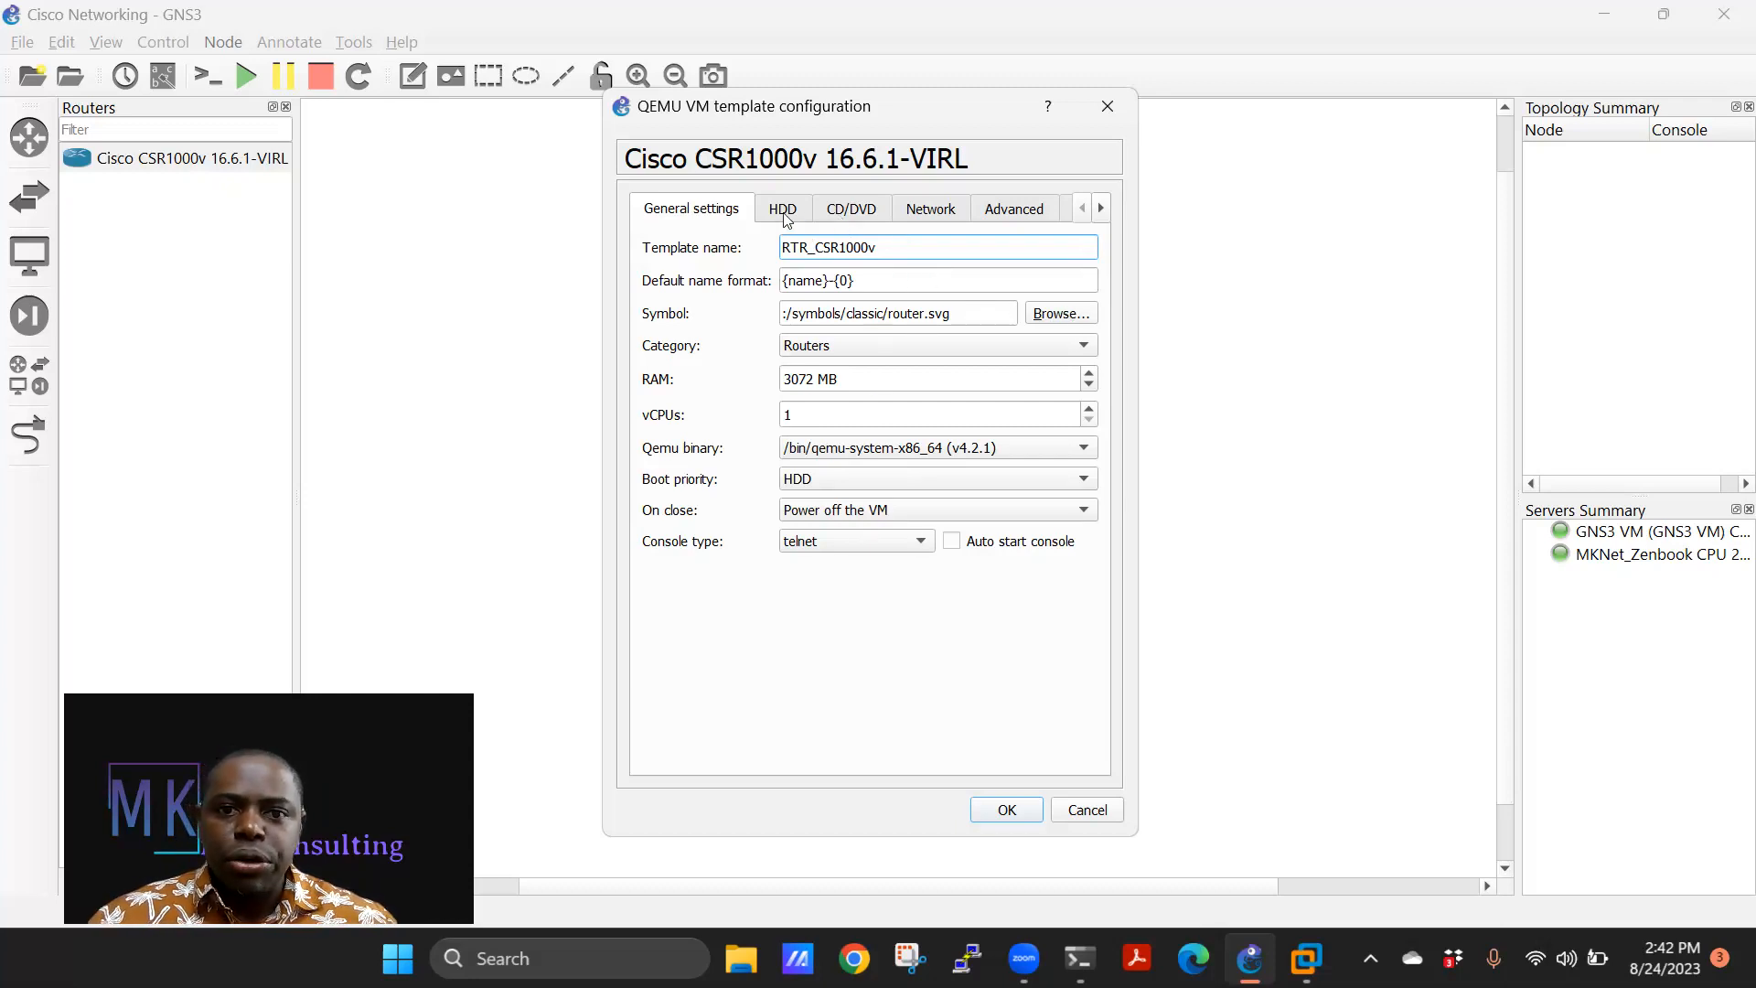
pyautogui.click(940, 210)
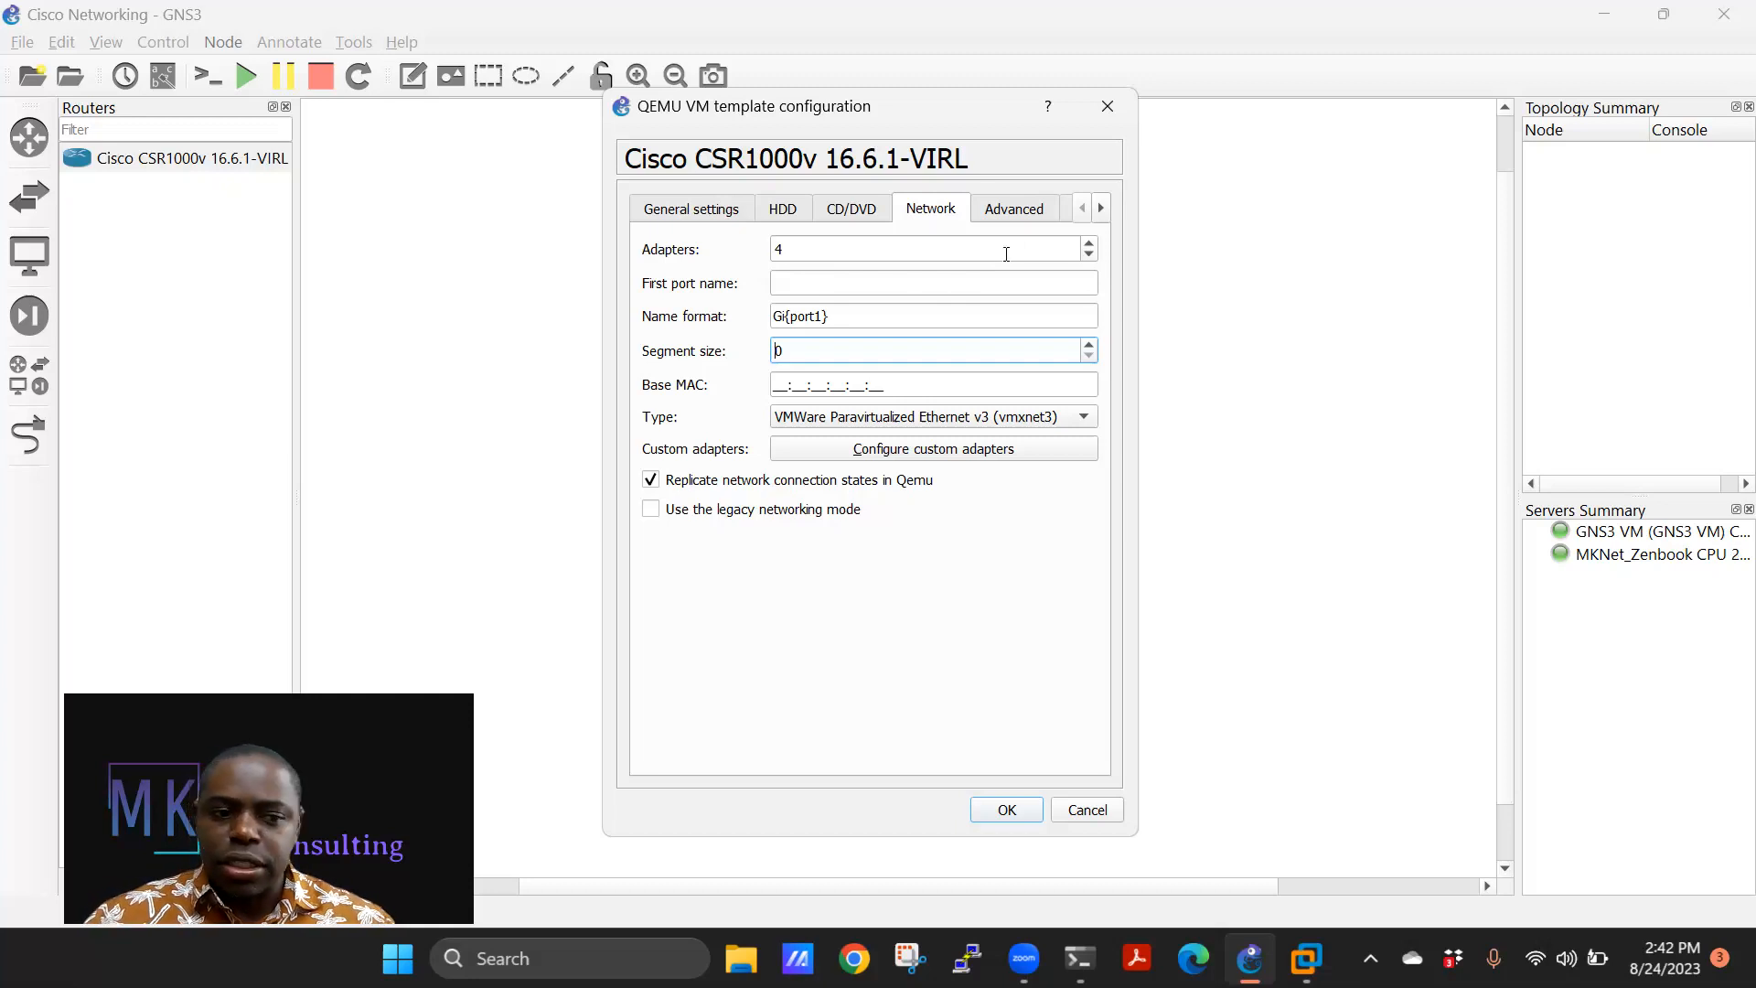
# Raise the RTR_CSR1000v template's network adapter count to 10.
pyautogui.click(1087, 244)
pyautogui.click(1088, 245)
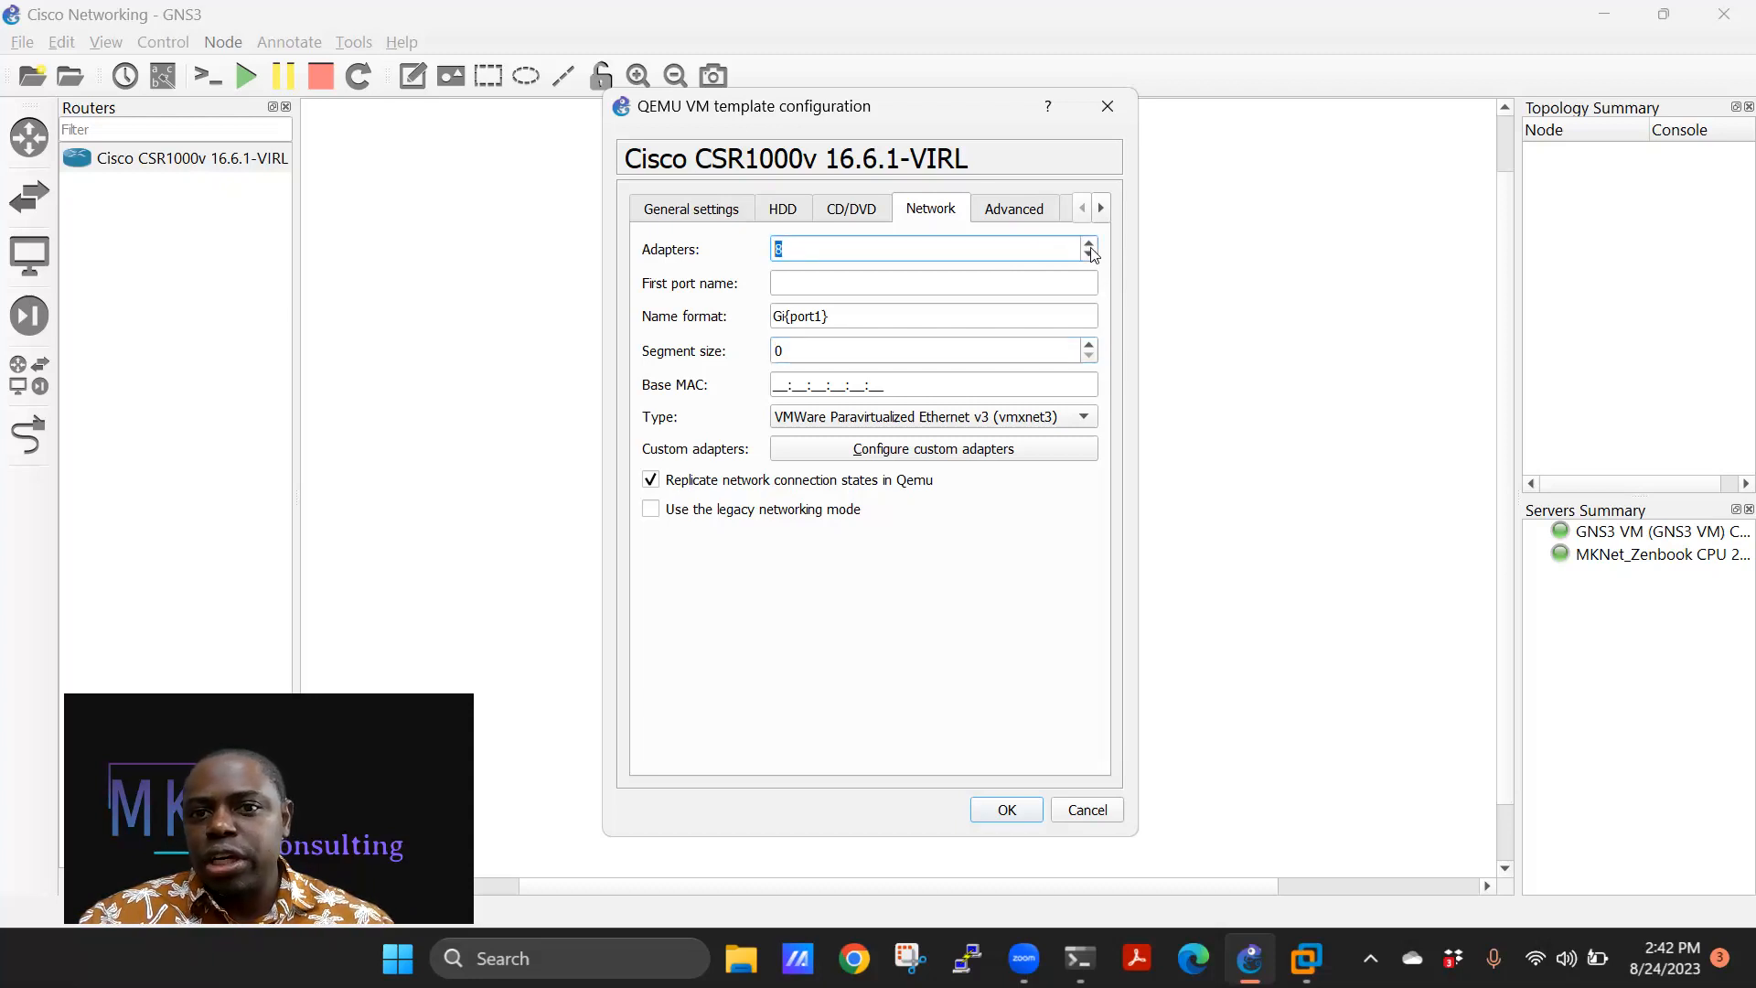
pyautogui.click(1088, 246)
pyautogui.click(1088, 245)
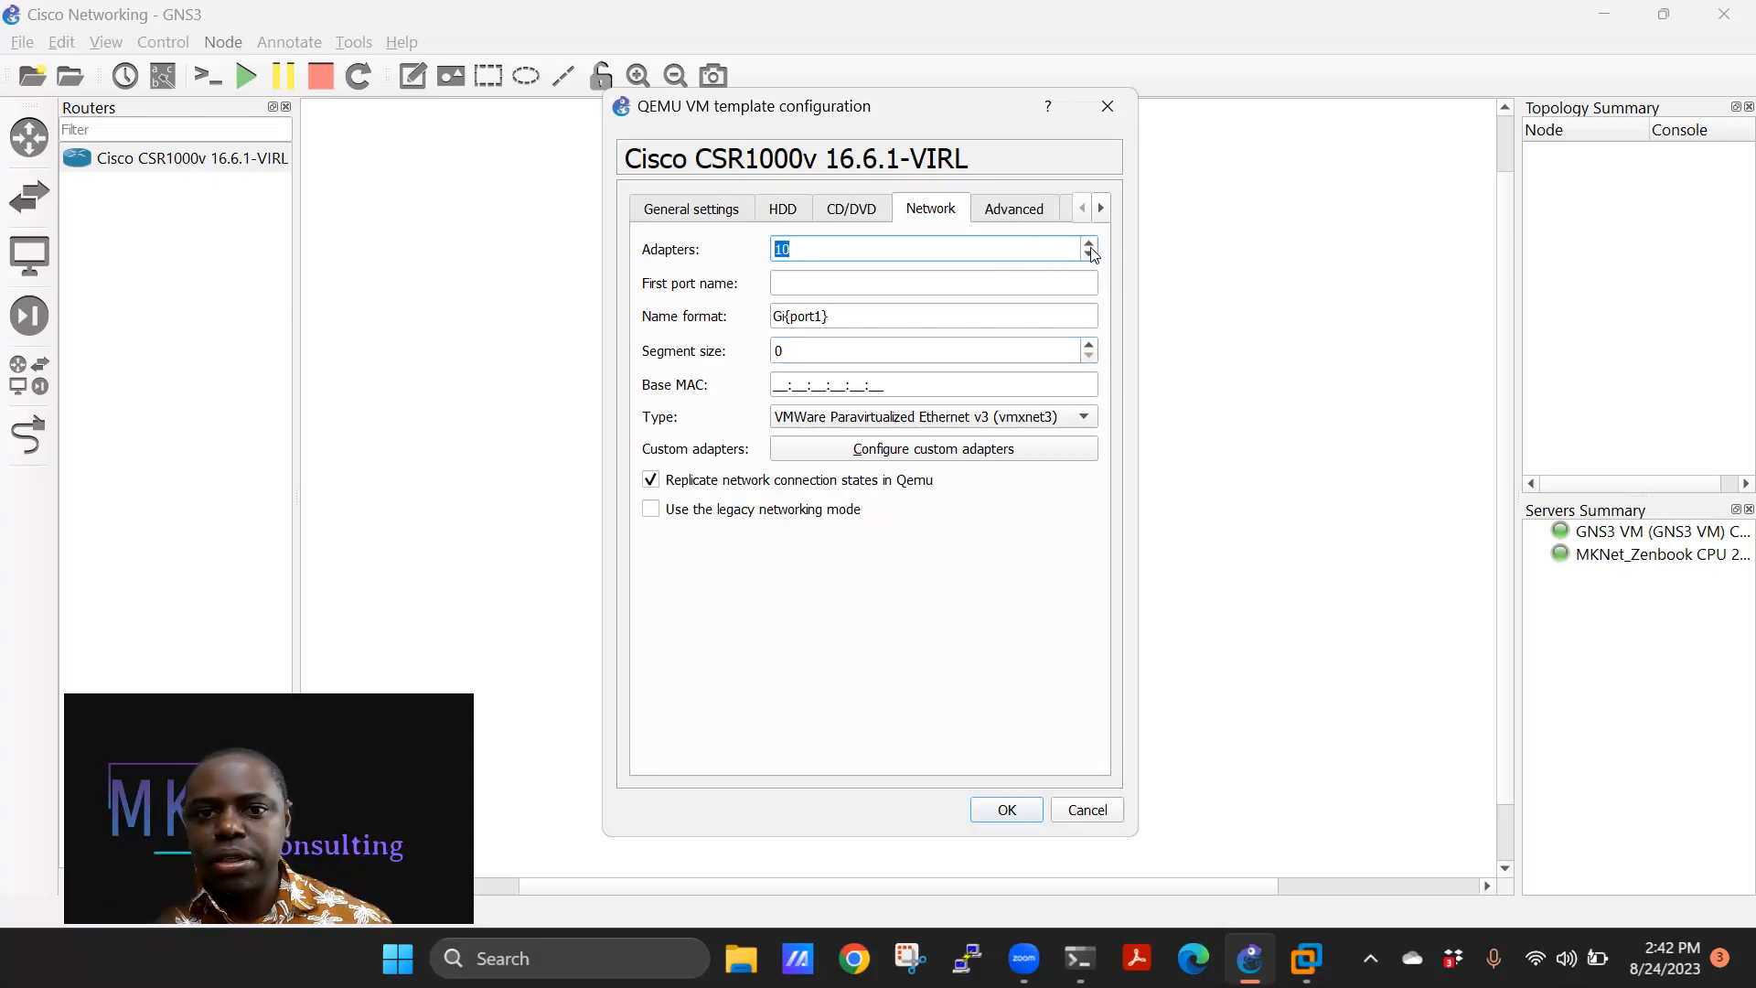
pyautogui.tripleClick(828, 316)
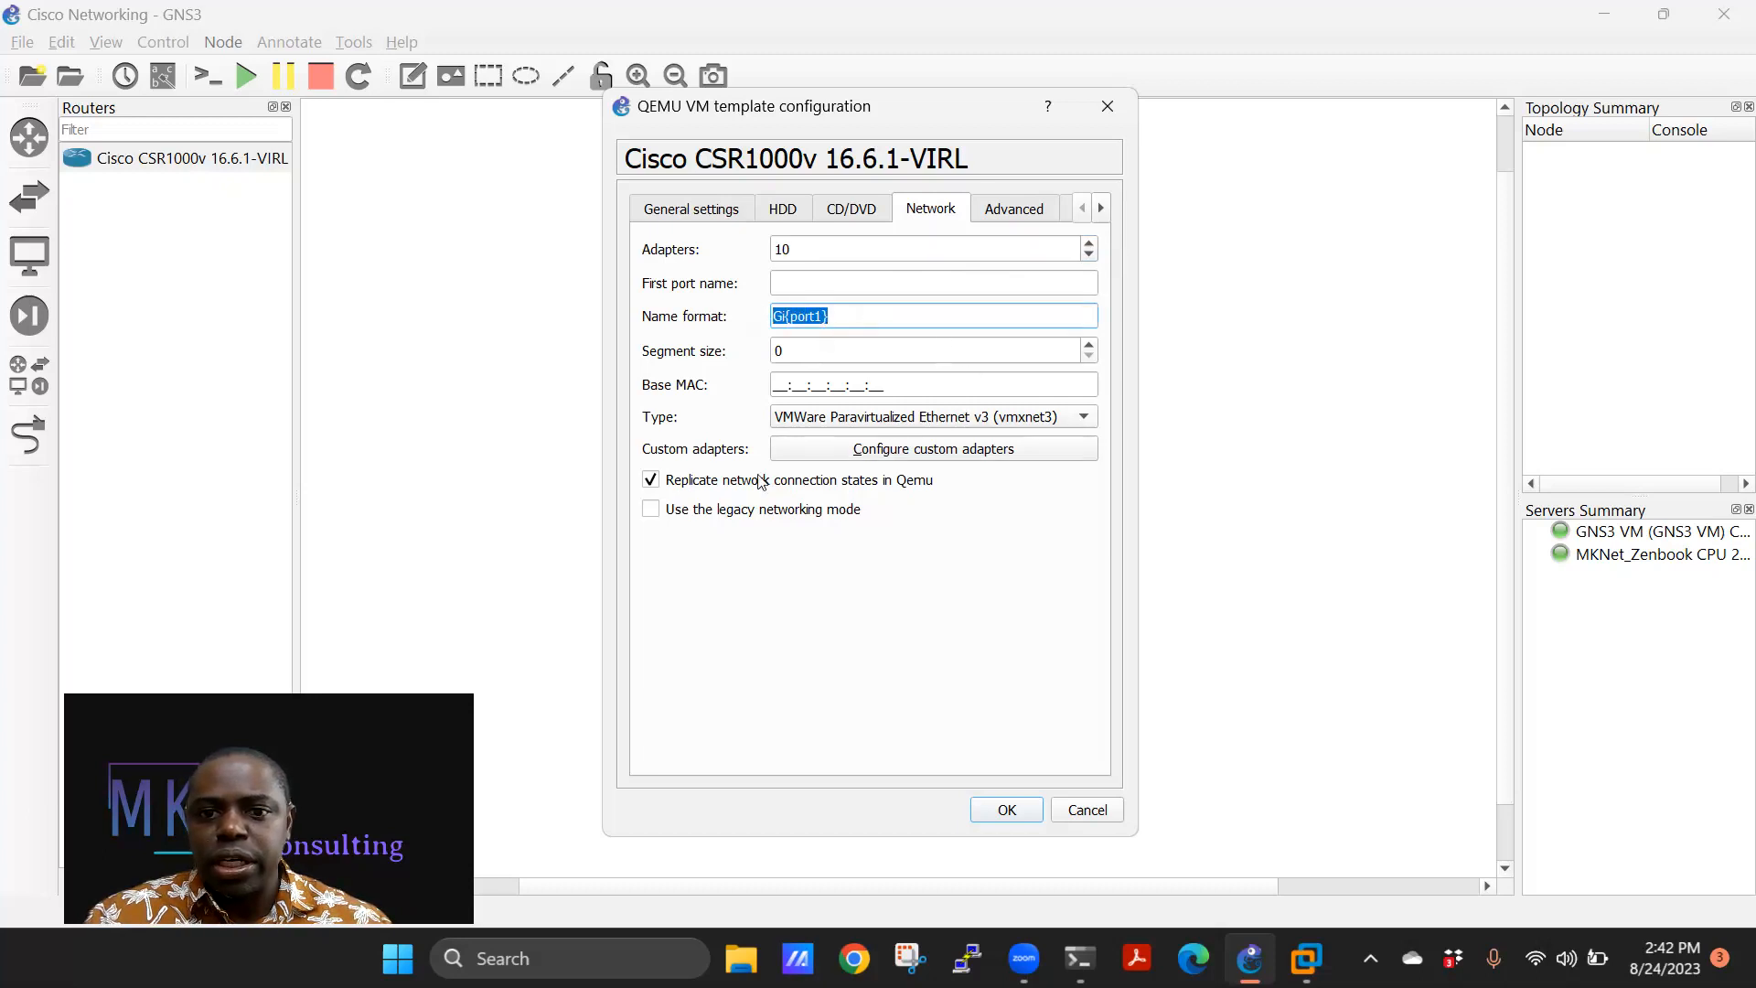
# Enable Auto start console in the general settings and save the template.
pyautogui.click(1016, 210)
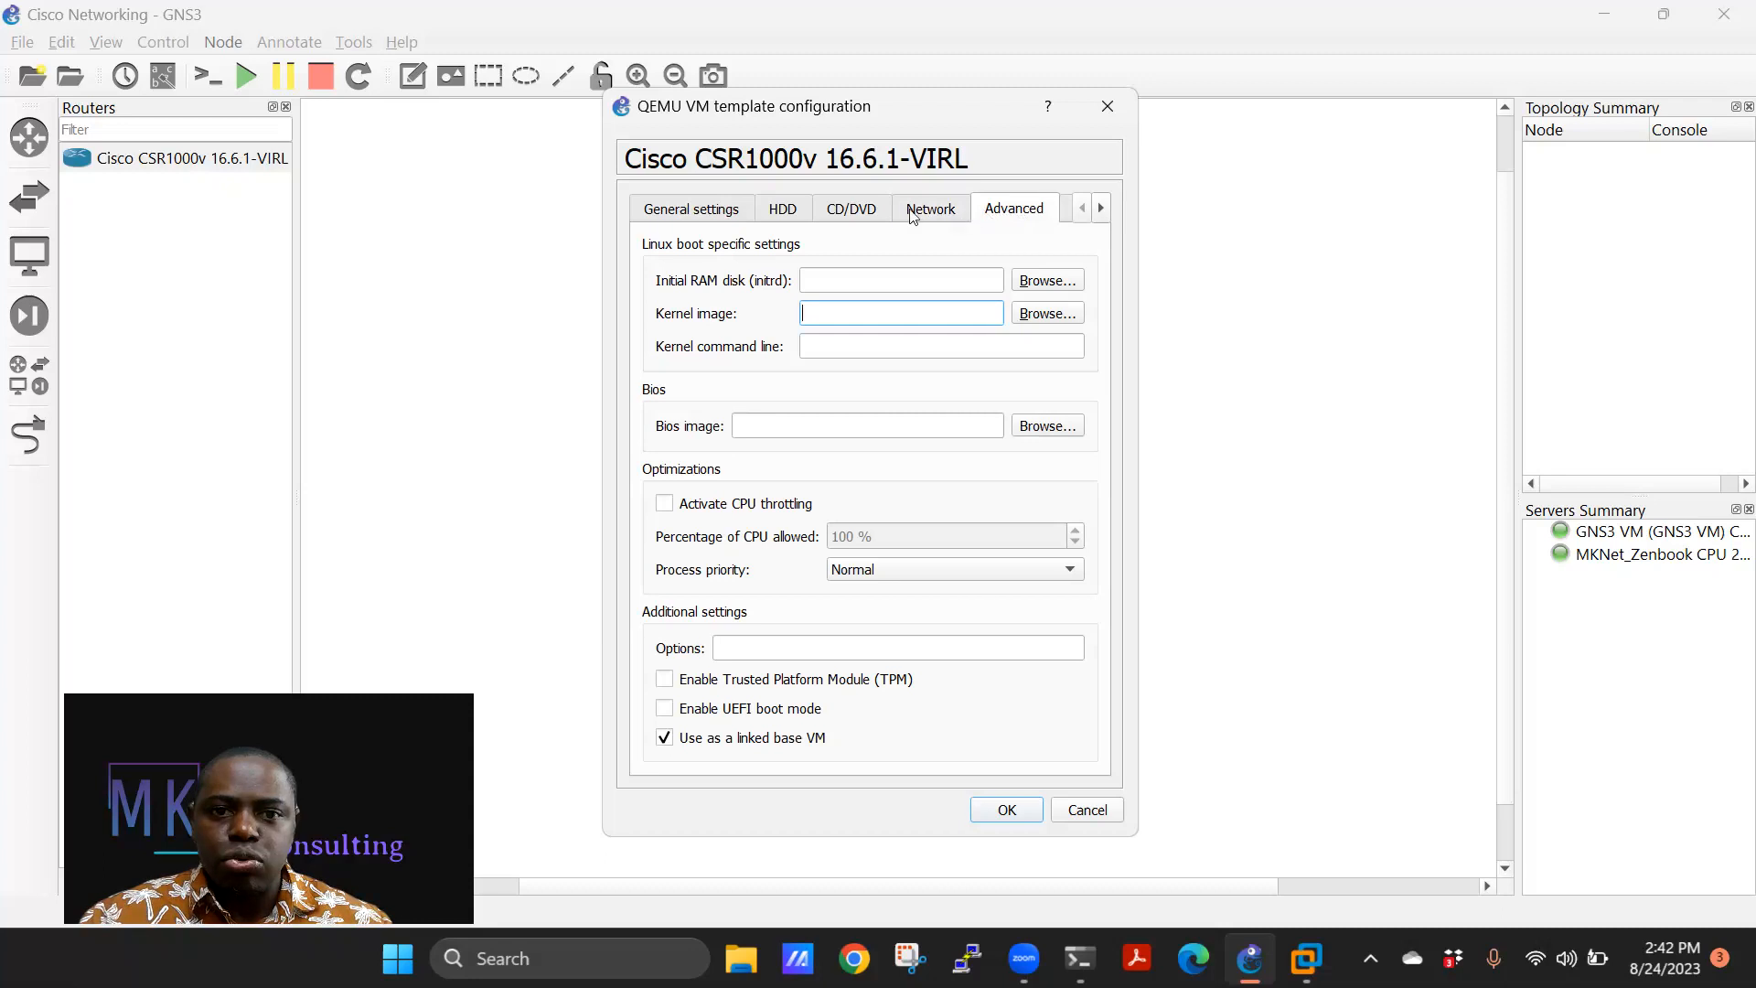
pyautogui.click(904, 216)
pyautogui.click(858, 211)
pyautogui.click(703, 210)
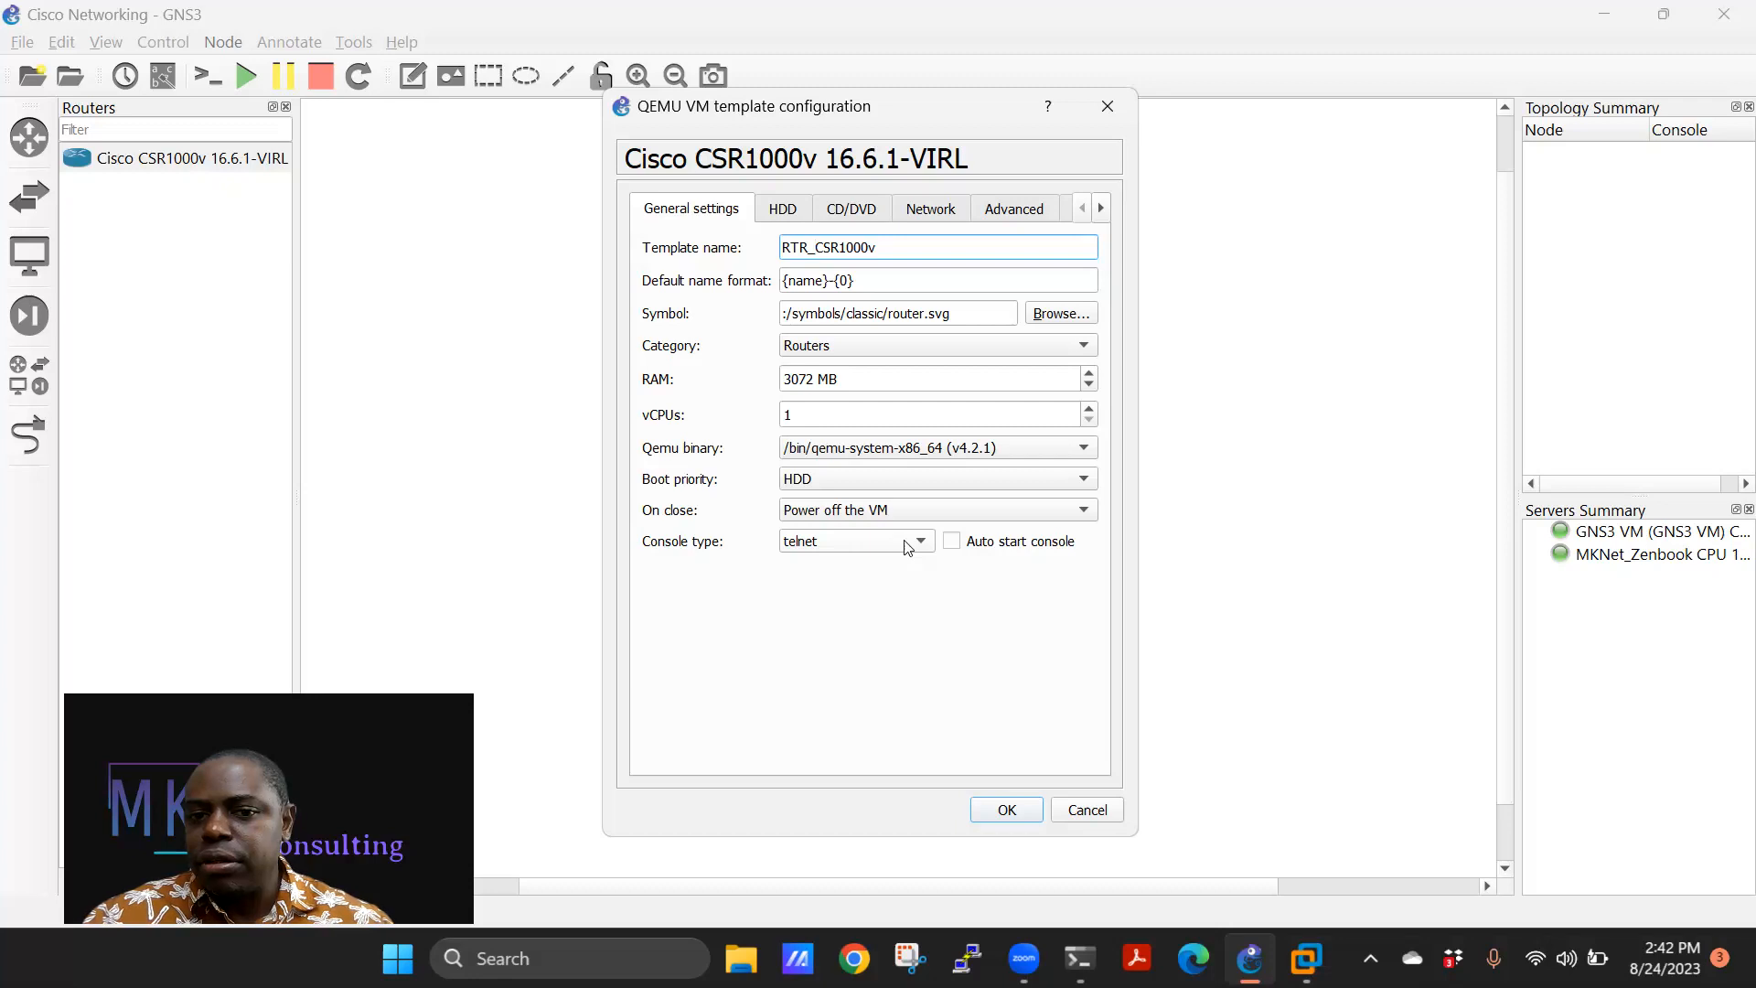
pyautogui.click(952, 543)
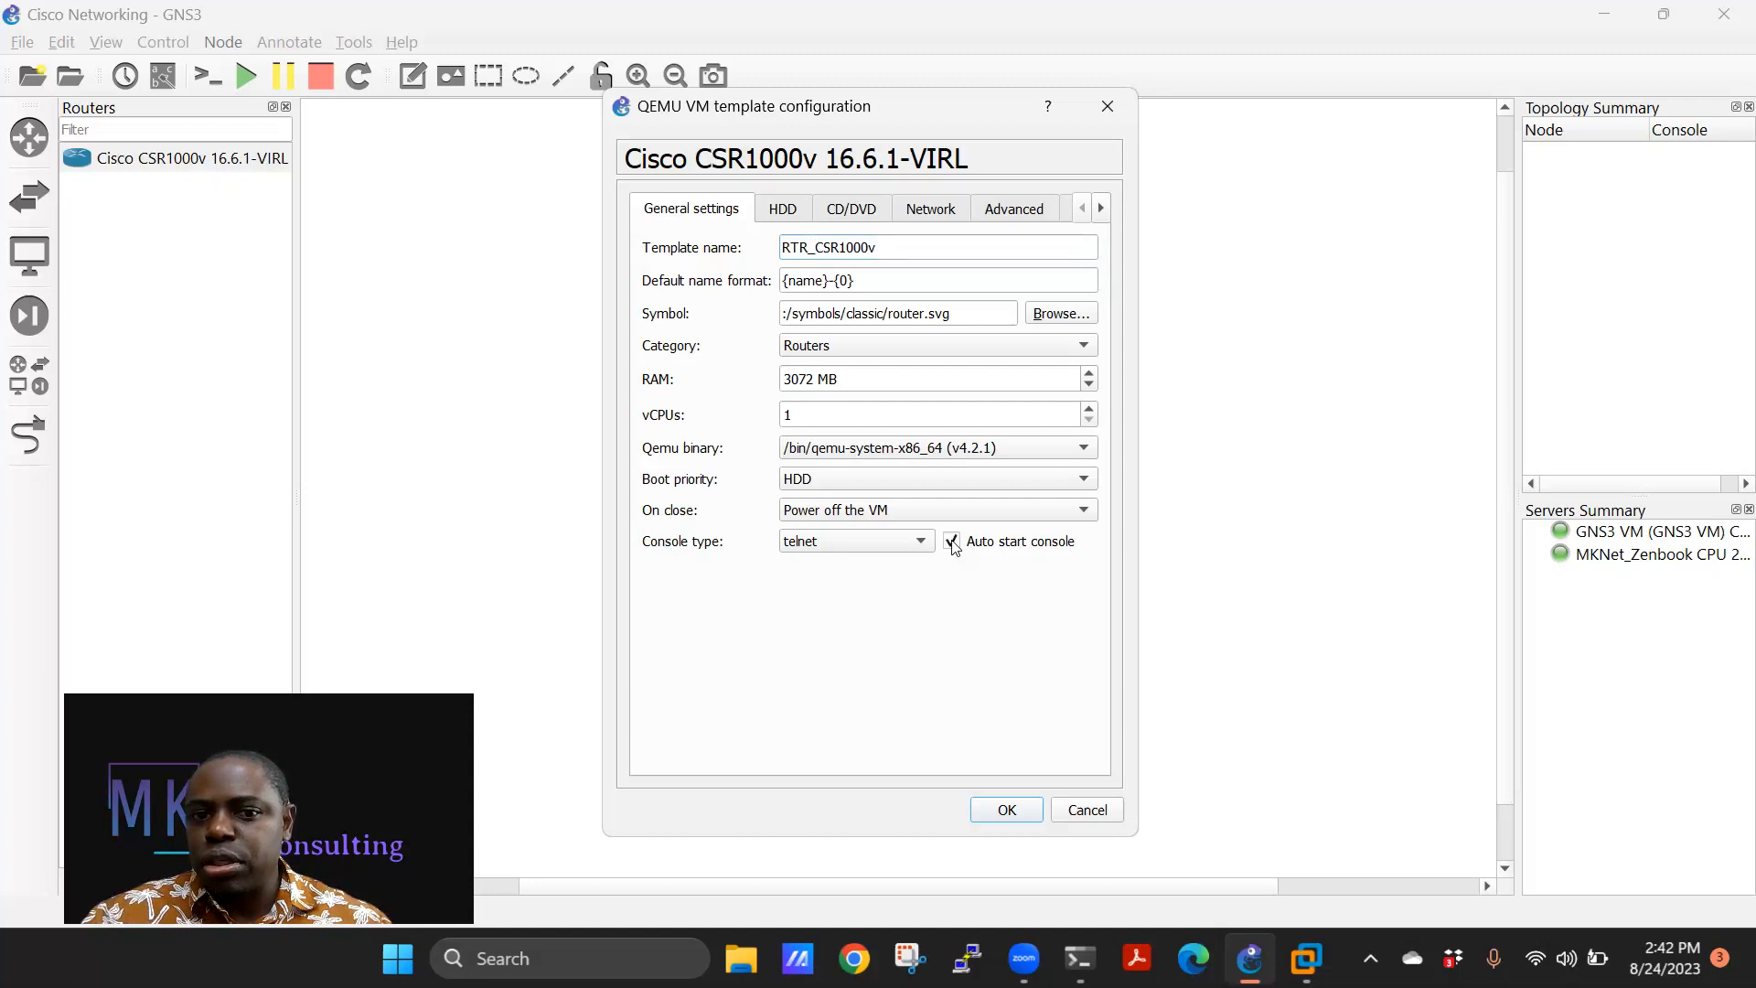
pyautogui.click(1001, 811)
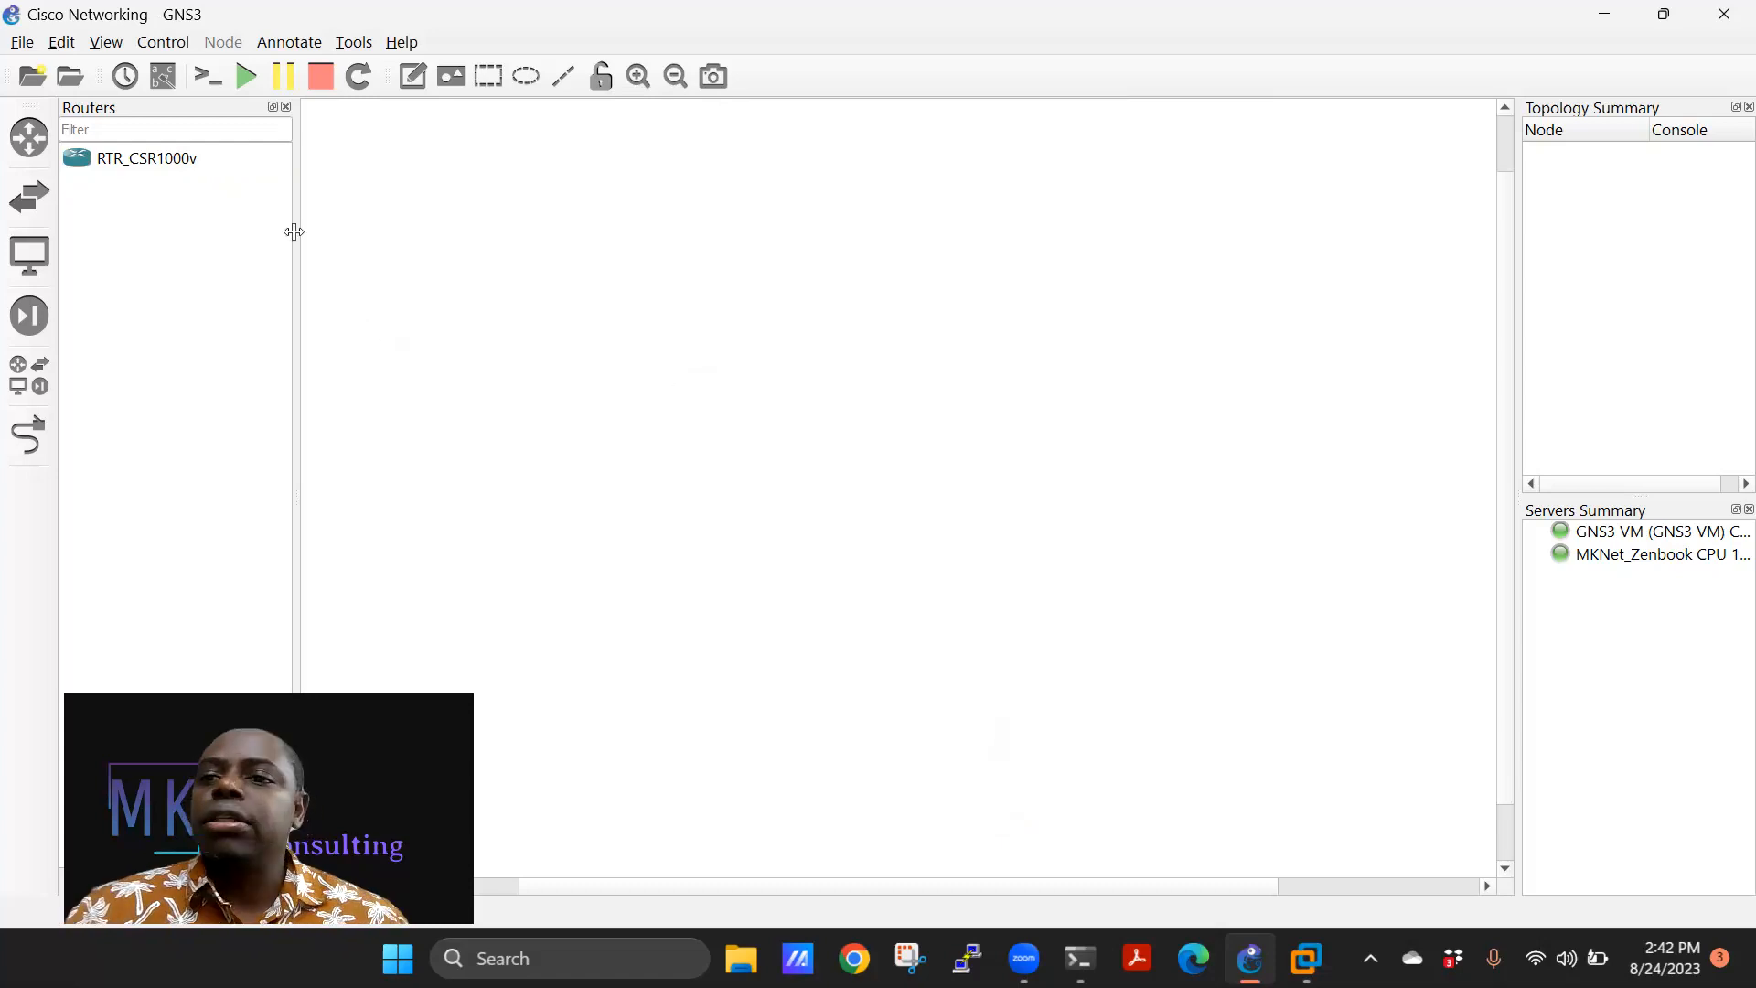
# From the Switches panel, start a new template from the server and select the Cisco IOSvL2 appliance.
pyautogui.click(29, 196)
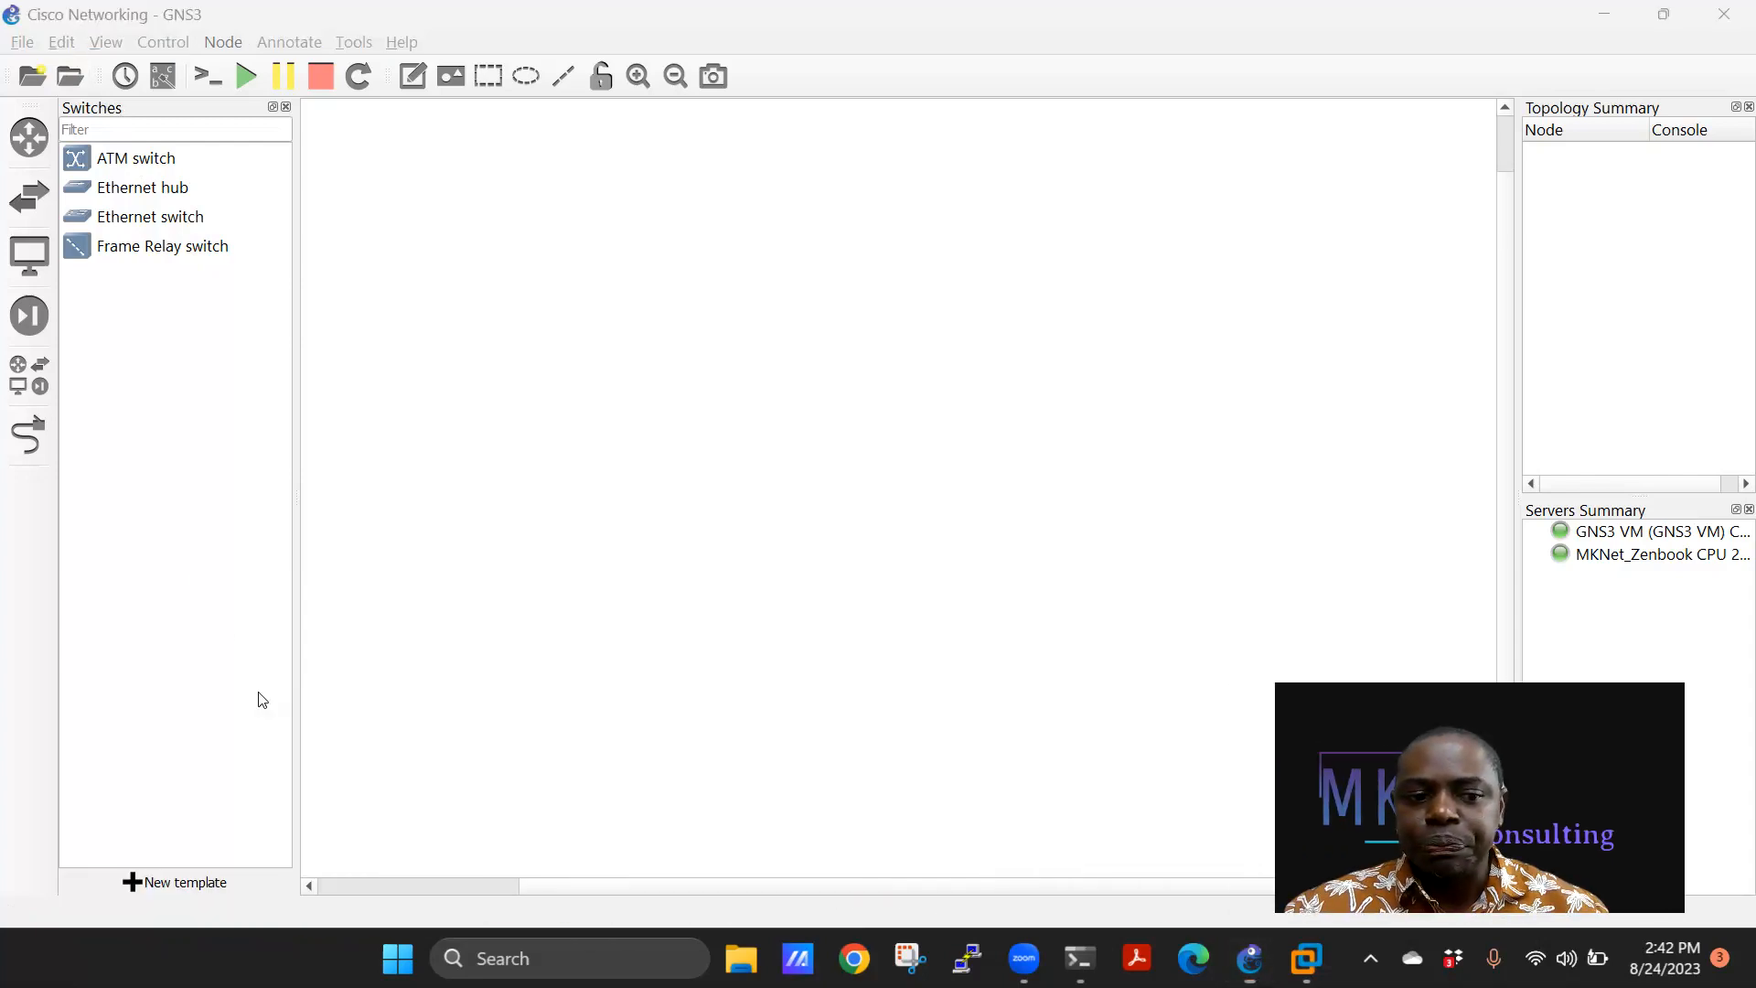
pyautogui.click(174, 882)
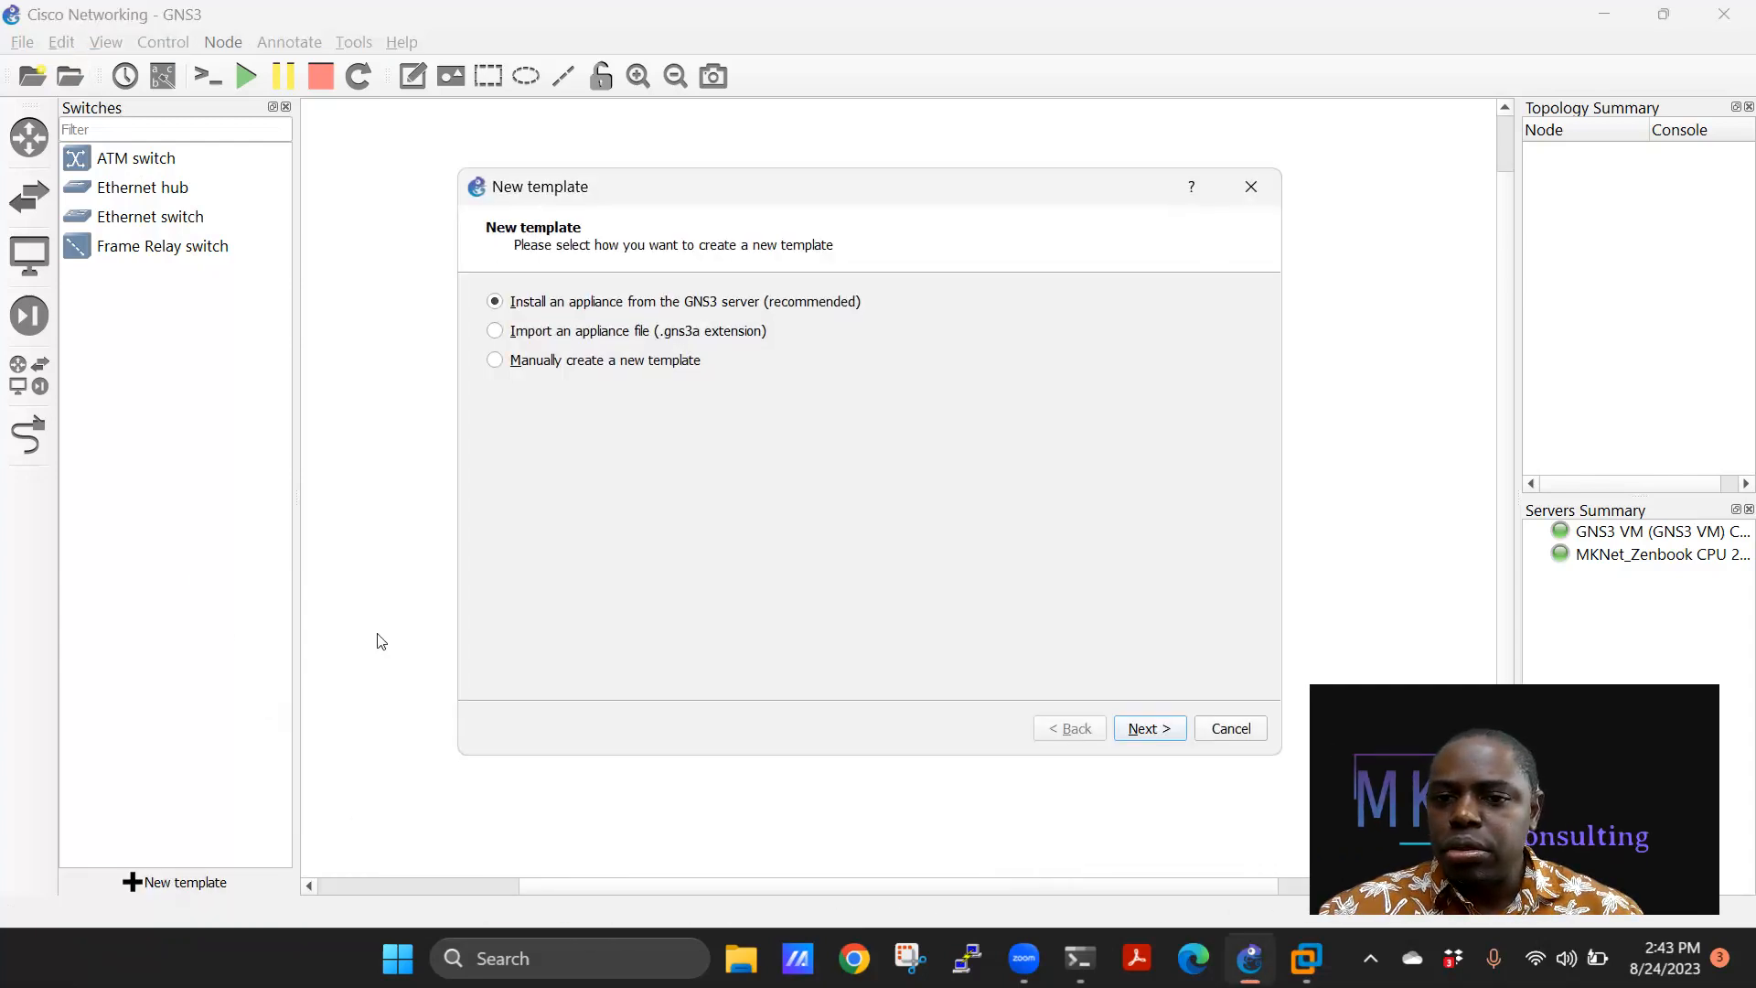
pyautogui.click(1132, 728)
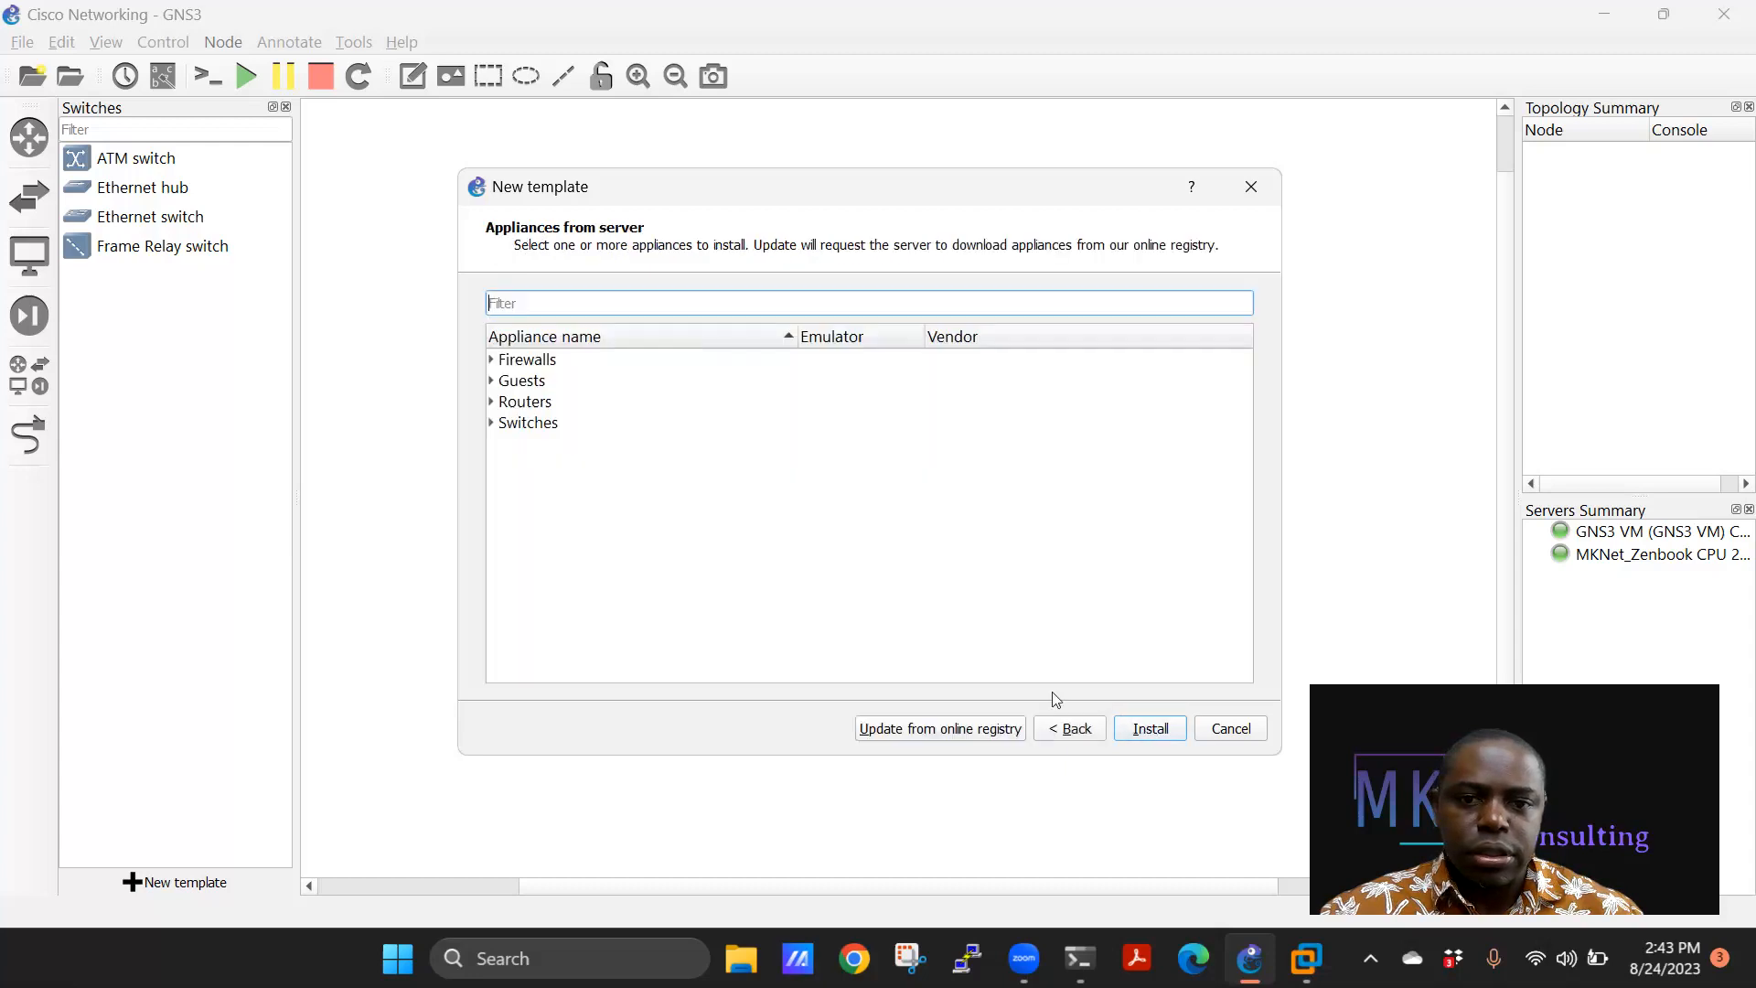
pyautogui.click(492, 423)
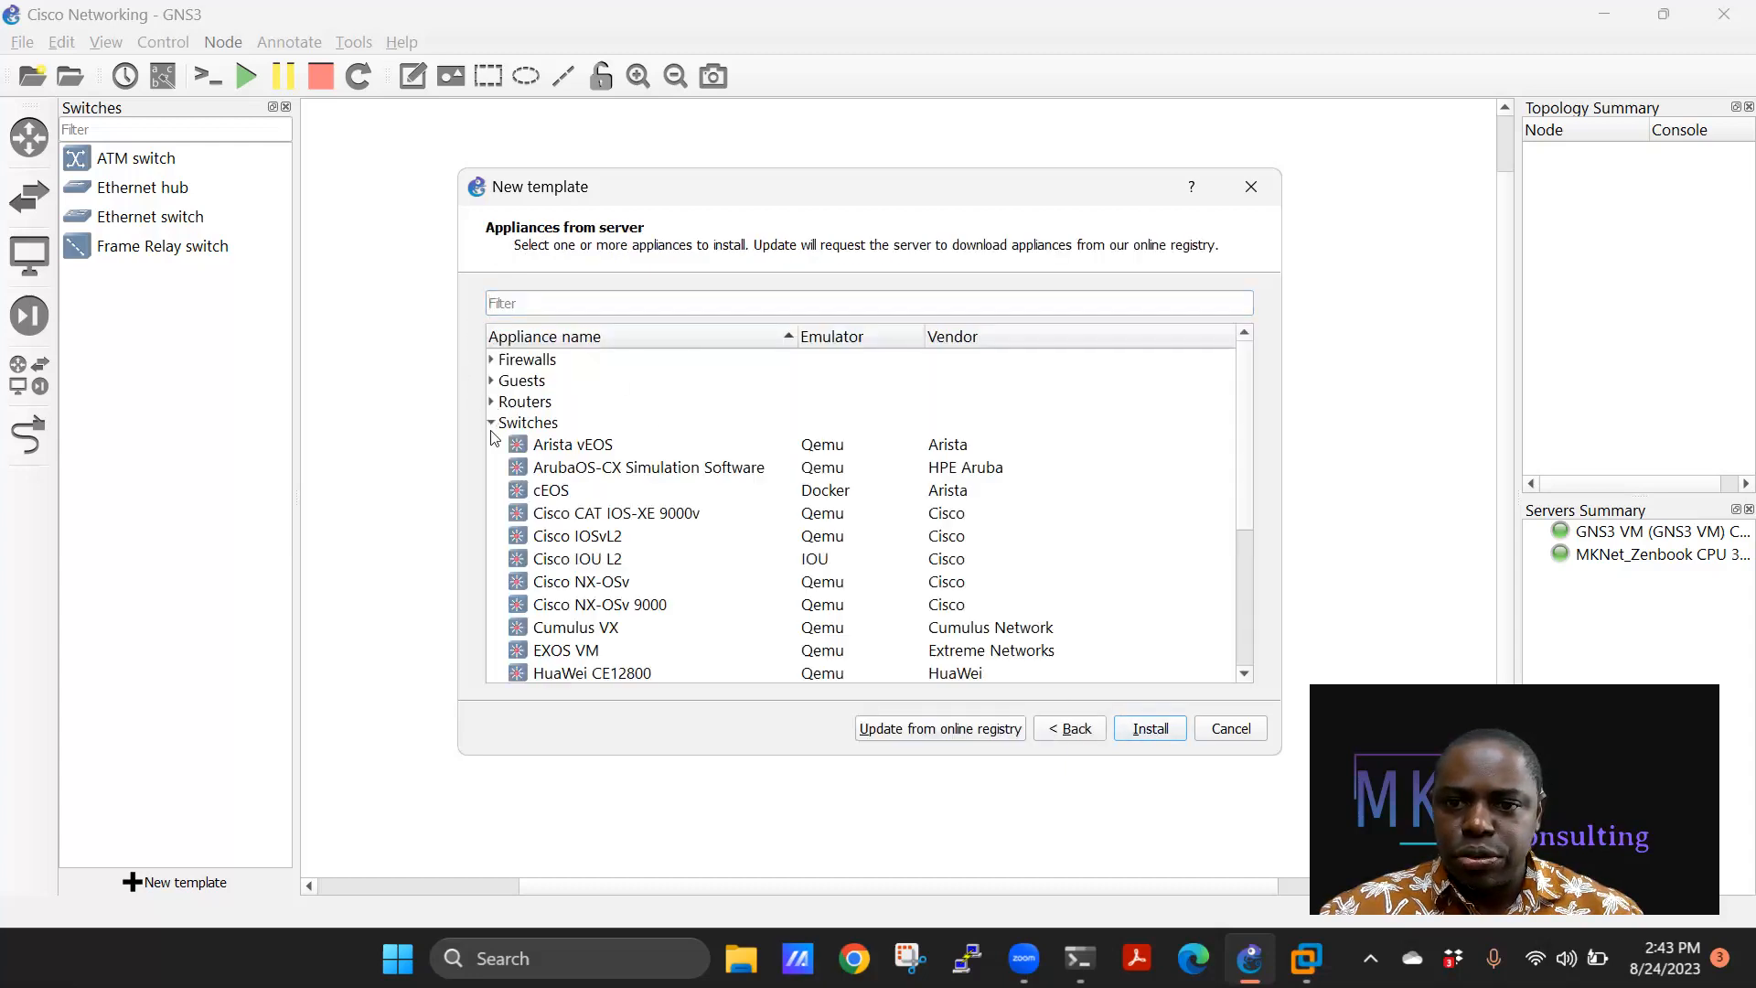
pyautogui.scroll(-1, 608, 522)
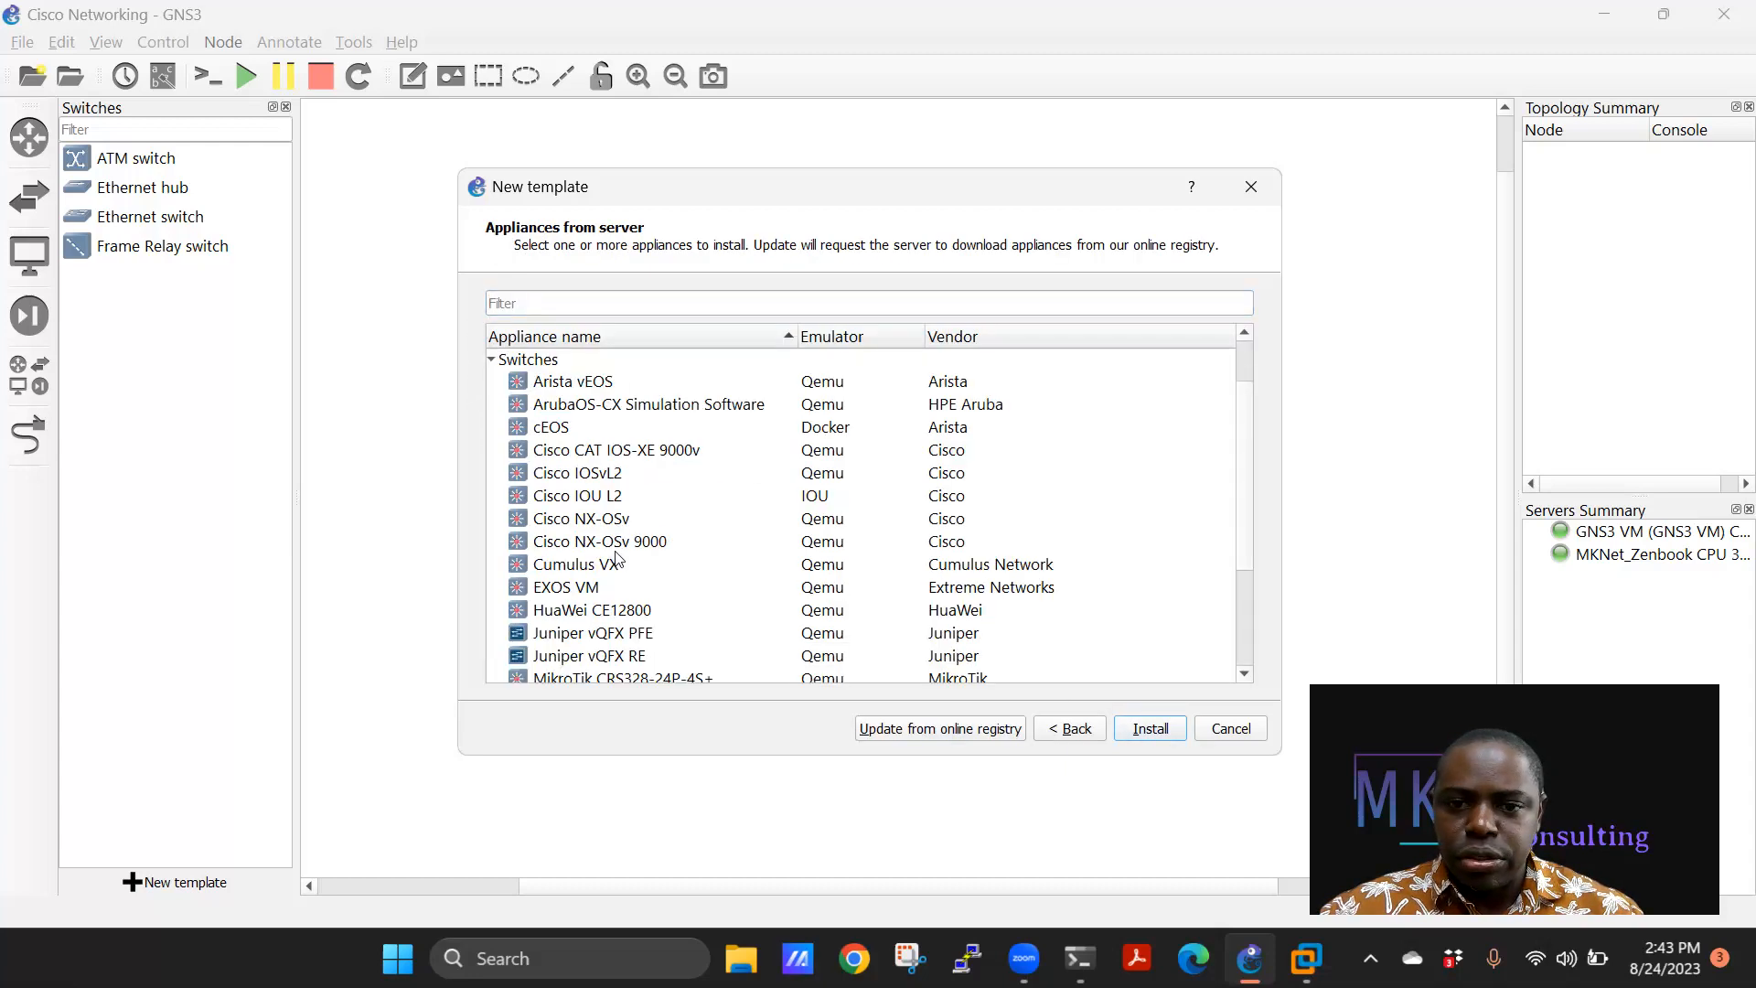
pyautogui.click(595, 476)
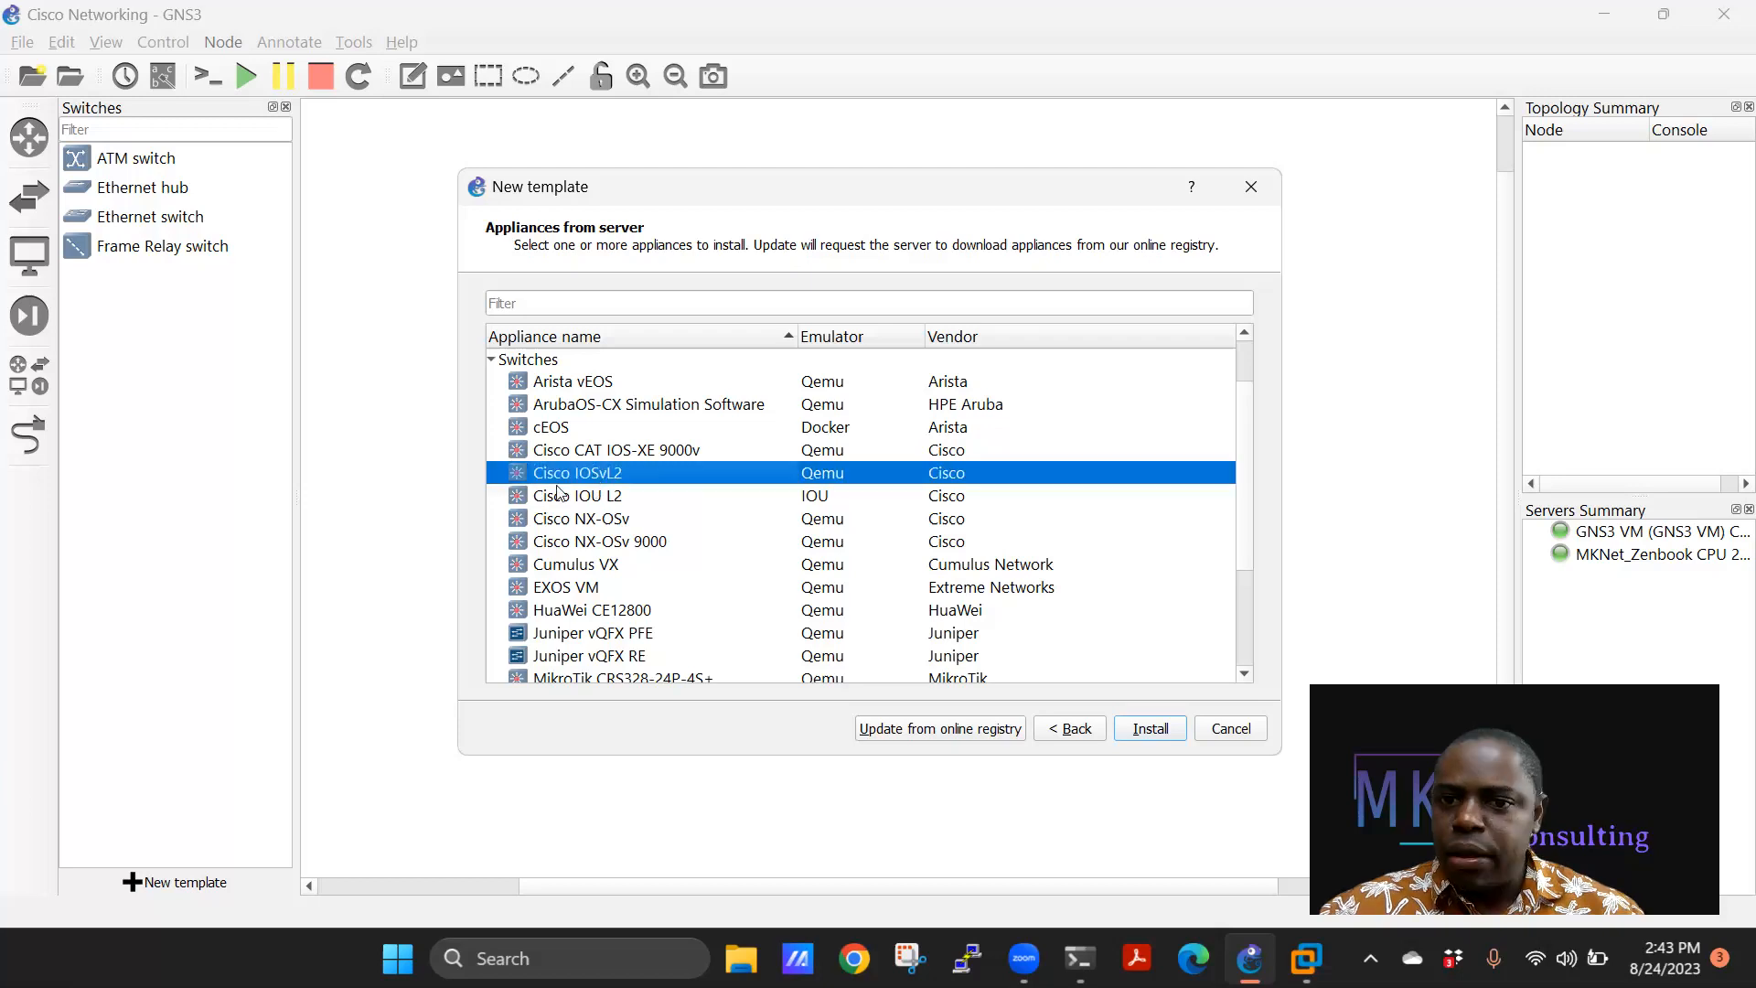
# Install IOSvL2 on the GNS3 VM with the default Qemu binary and choose the 2017 qcow2 image.
pyautogui.moveTo(614, 478)
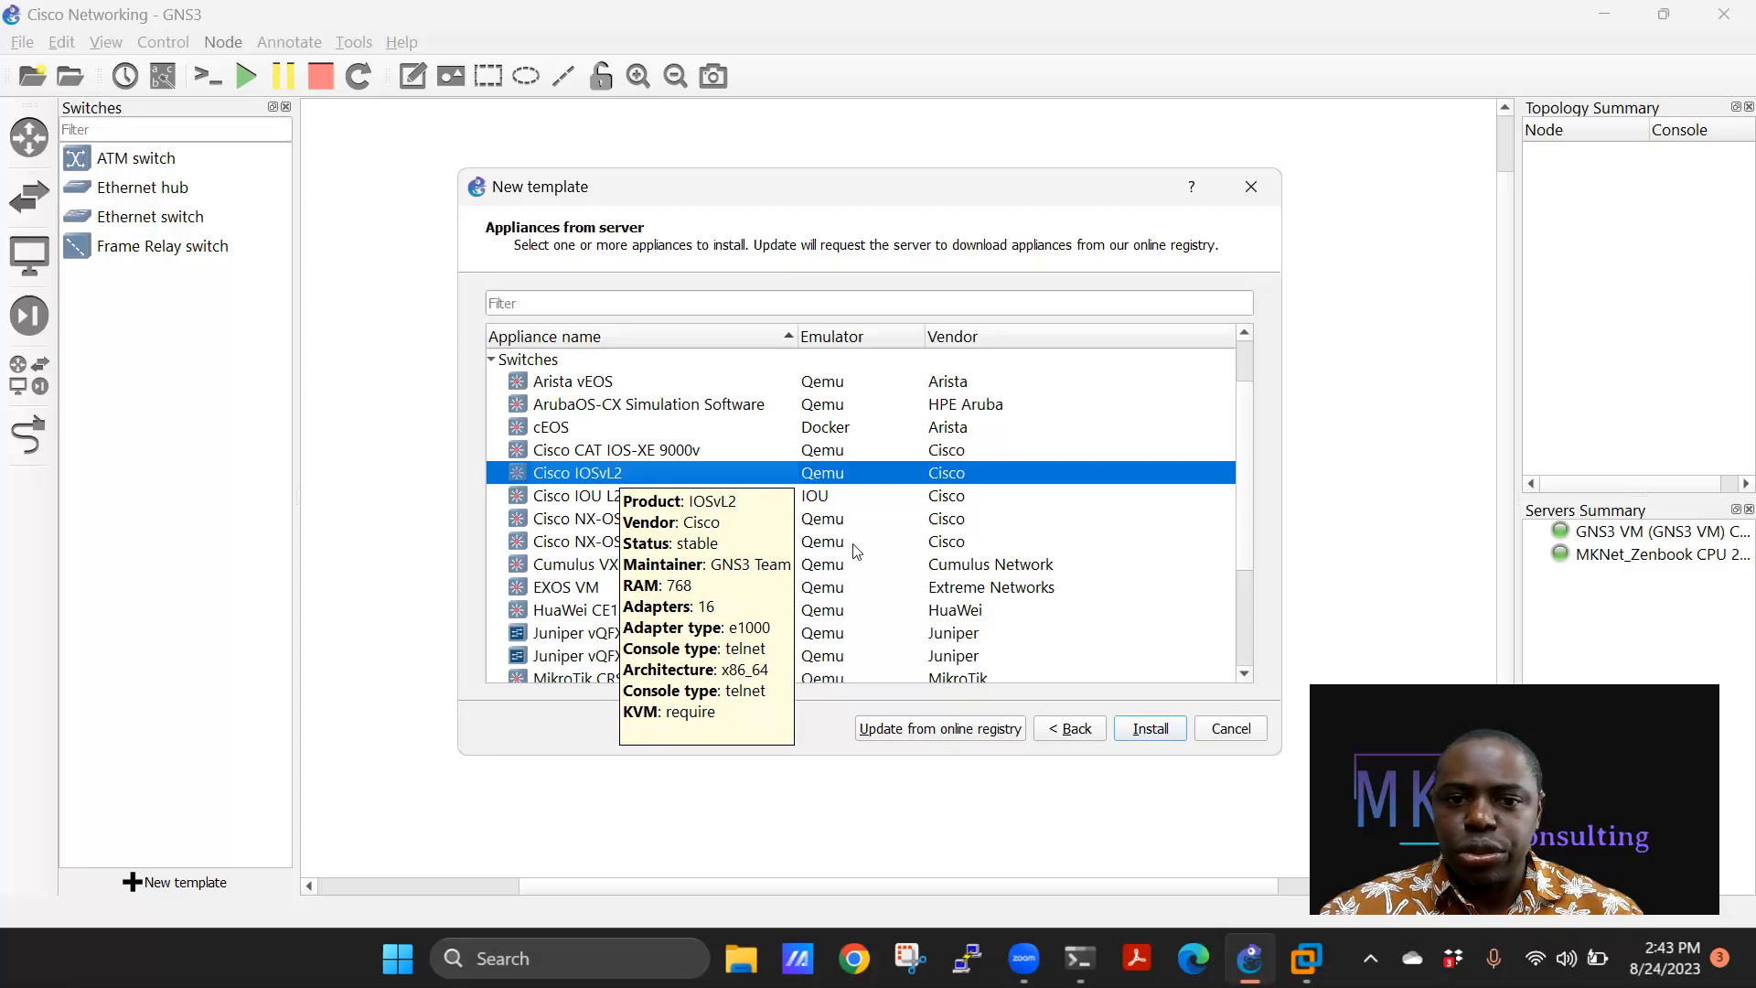
pyautogui.click(1154, 730)
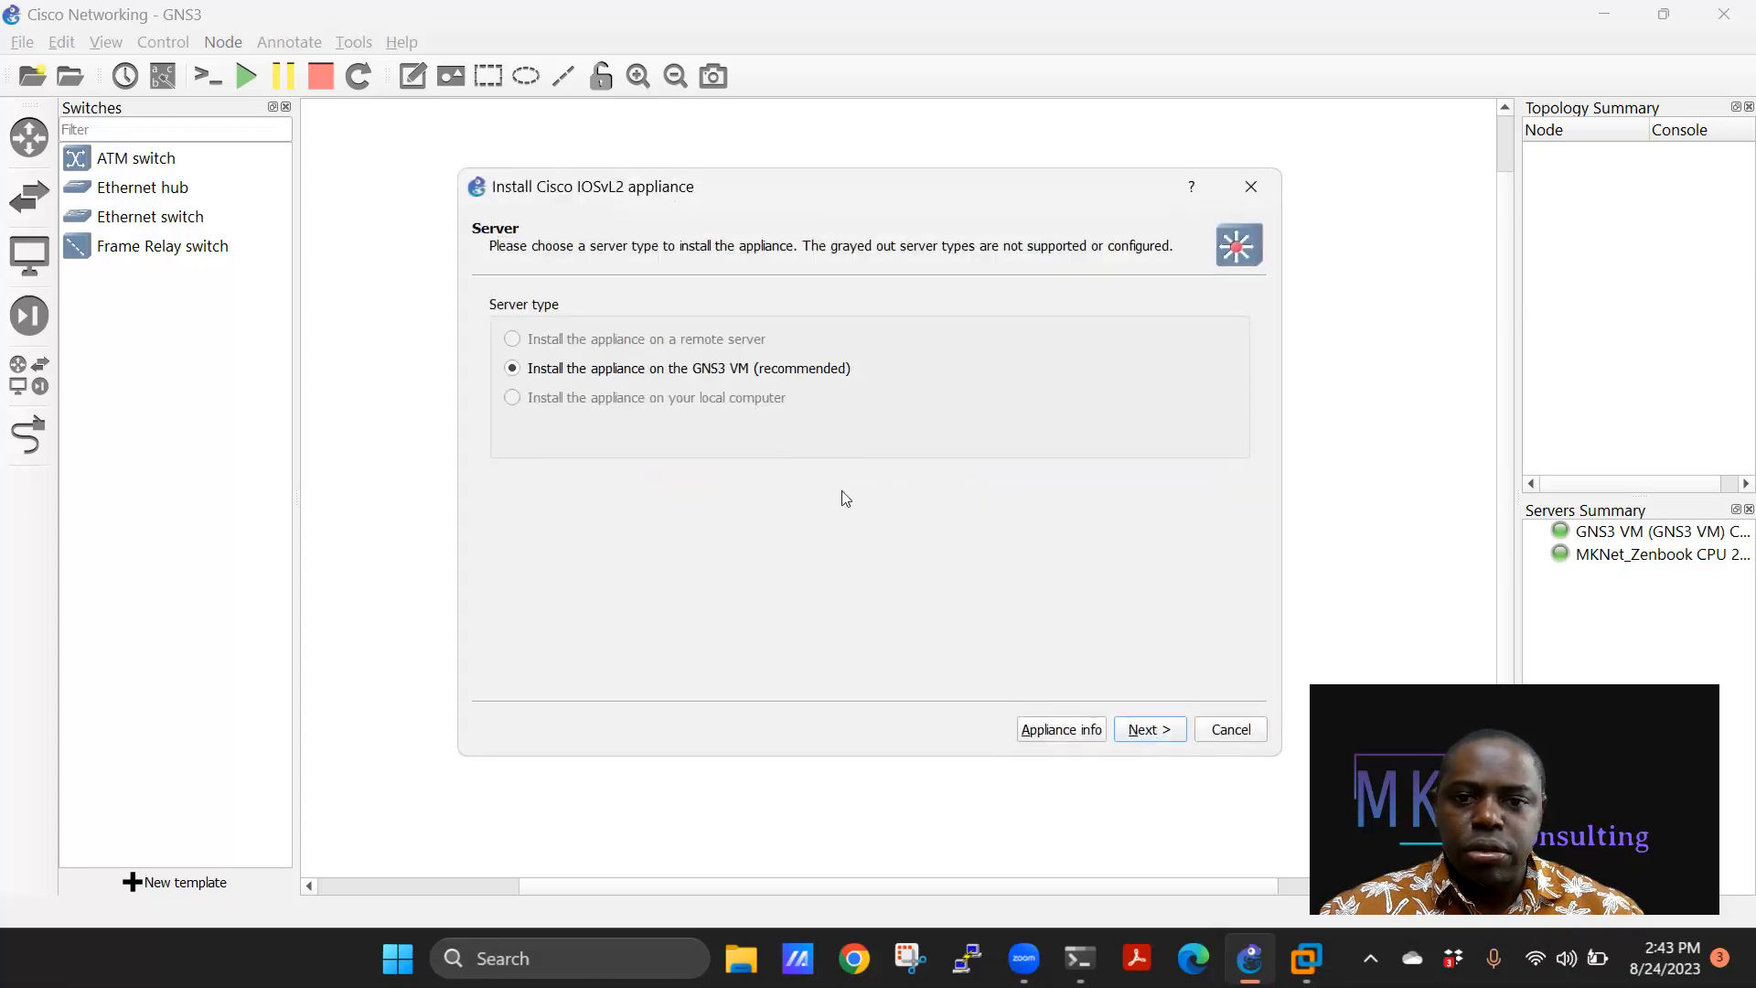
pyautogui.click(1149, 729)
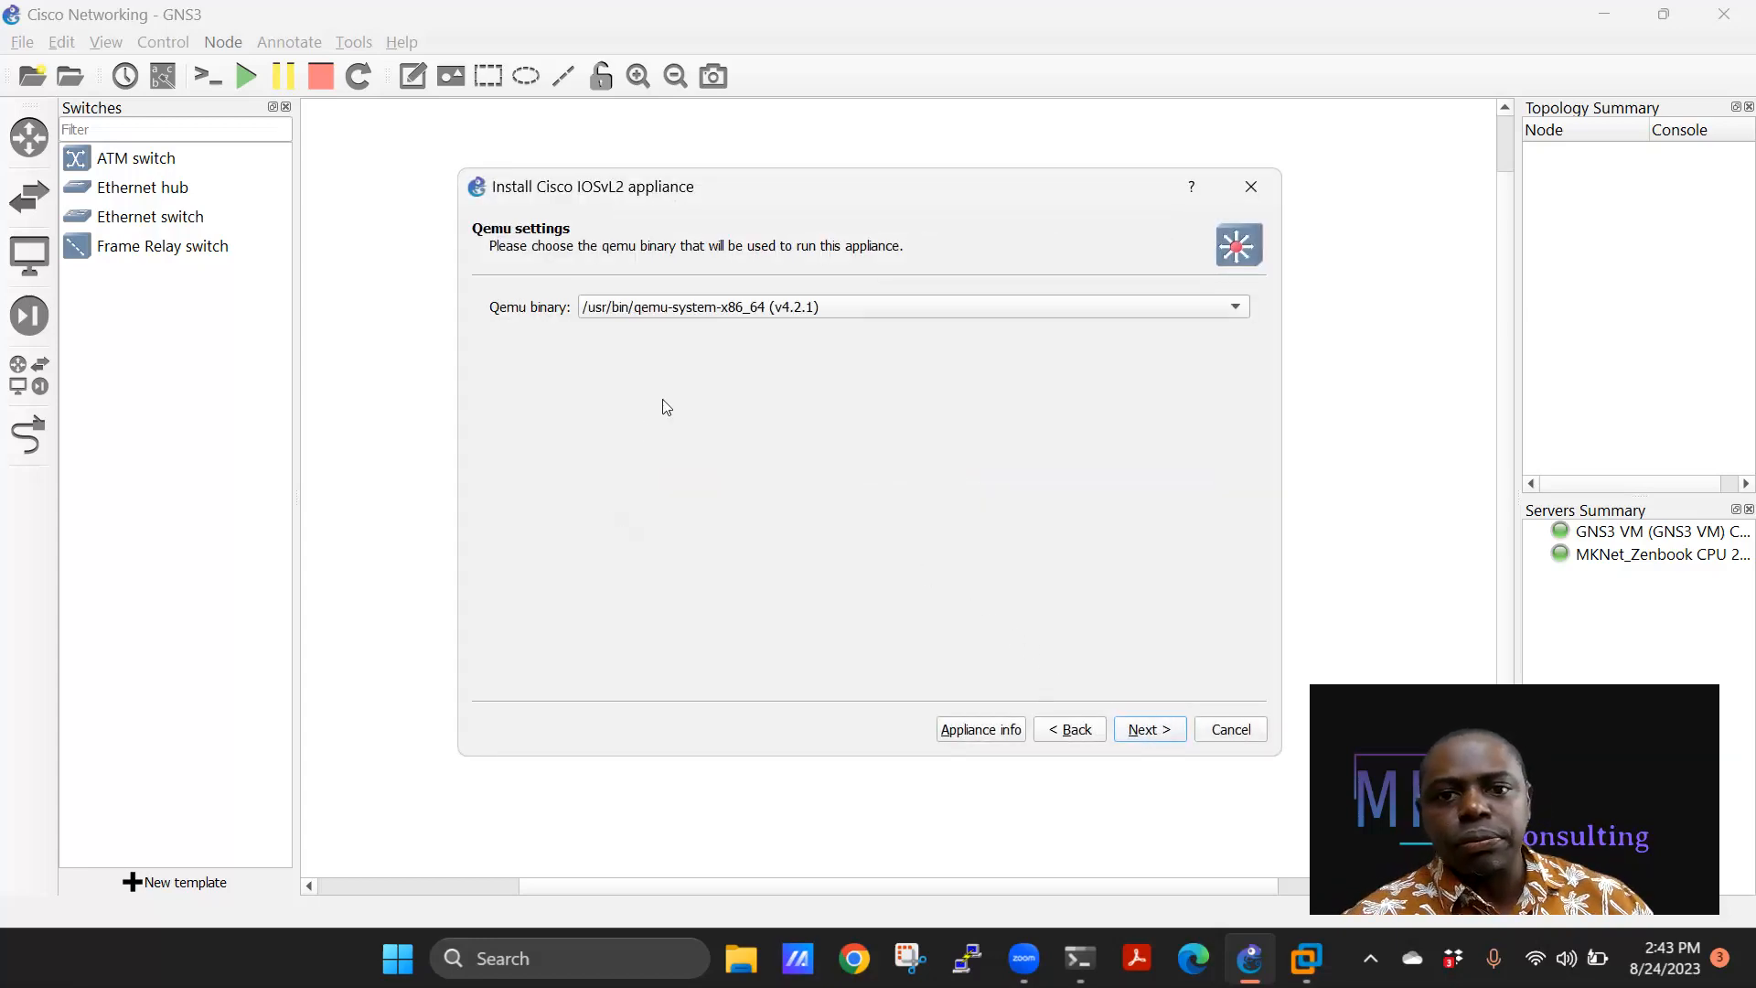
pyautogui.click(1154, 732)
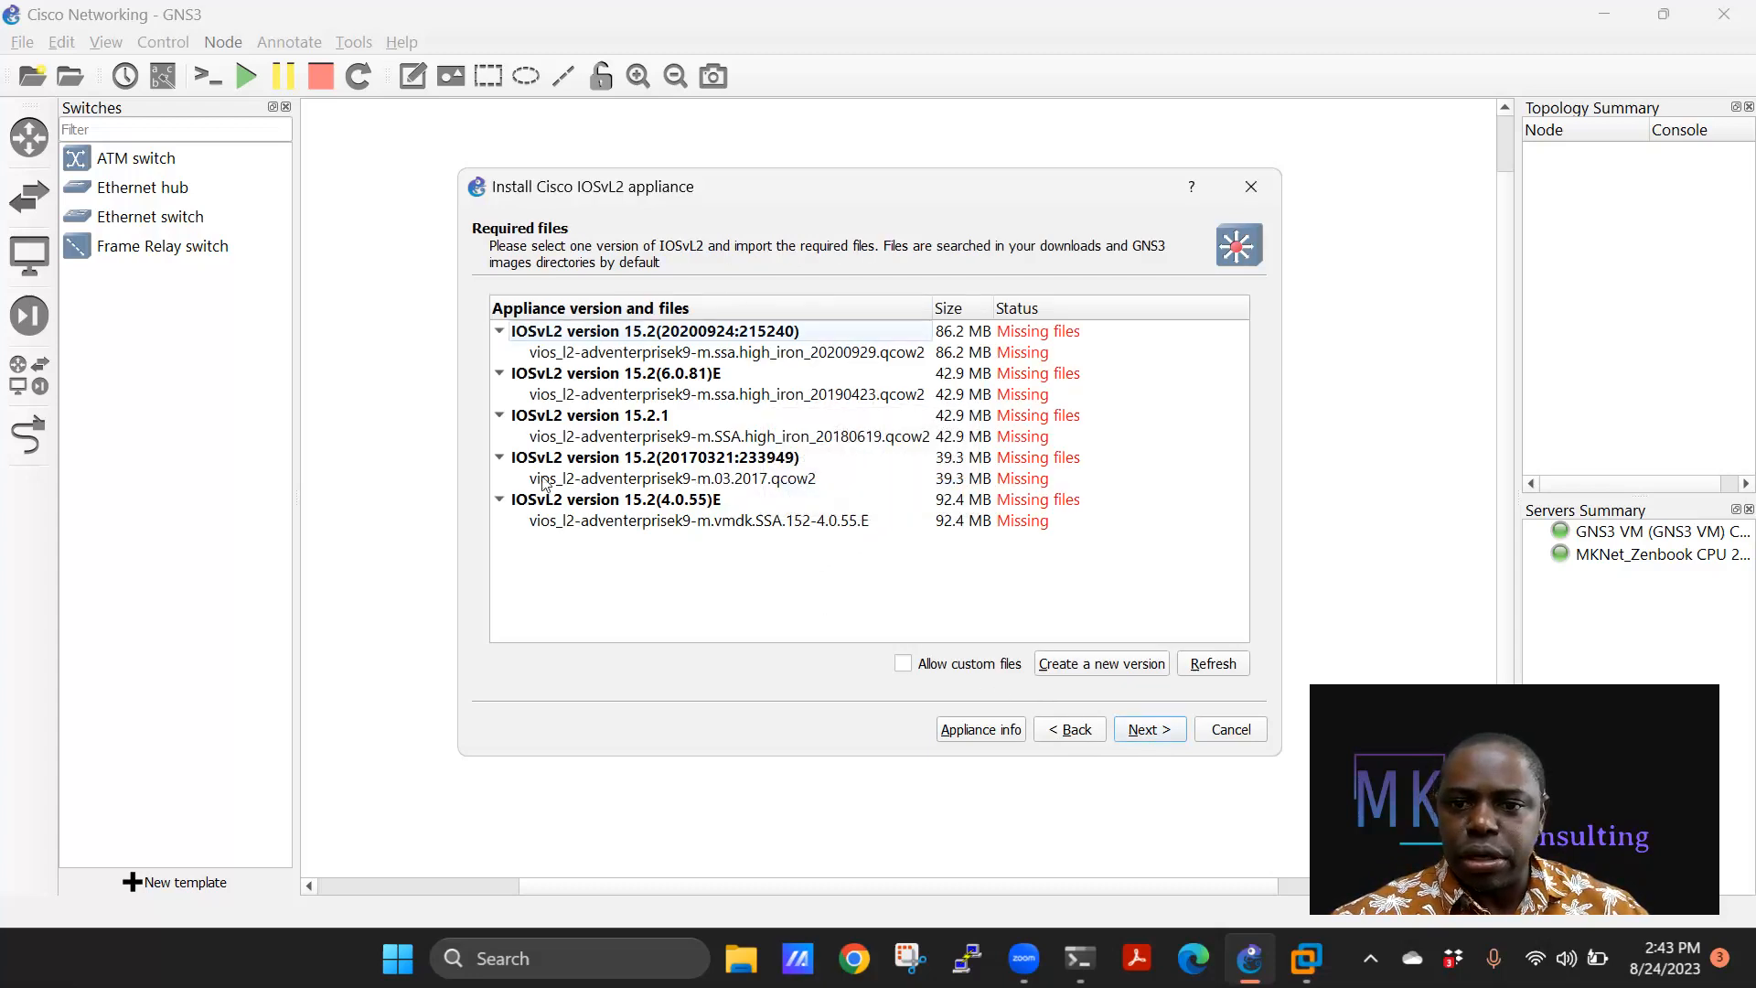
pyautogui.click(749, 487)
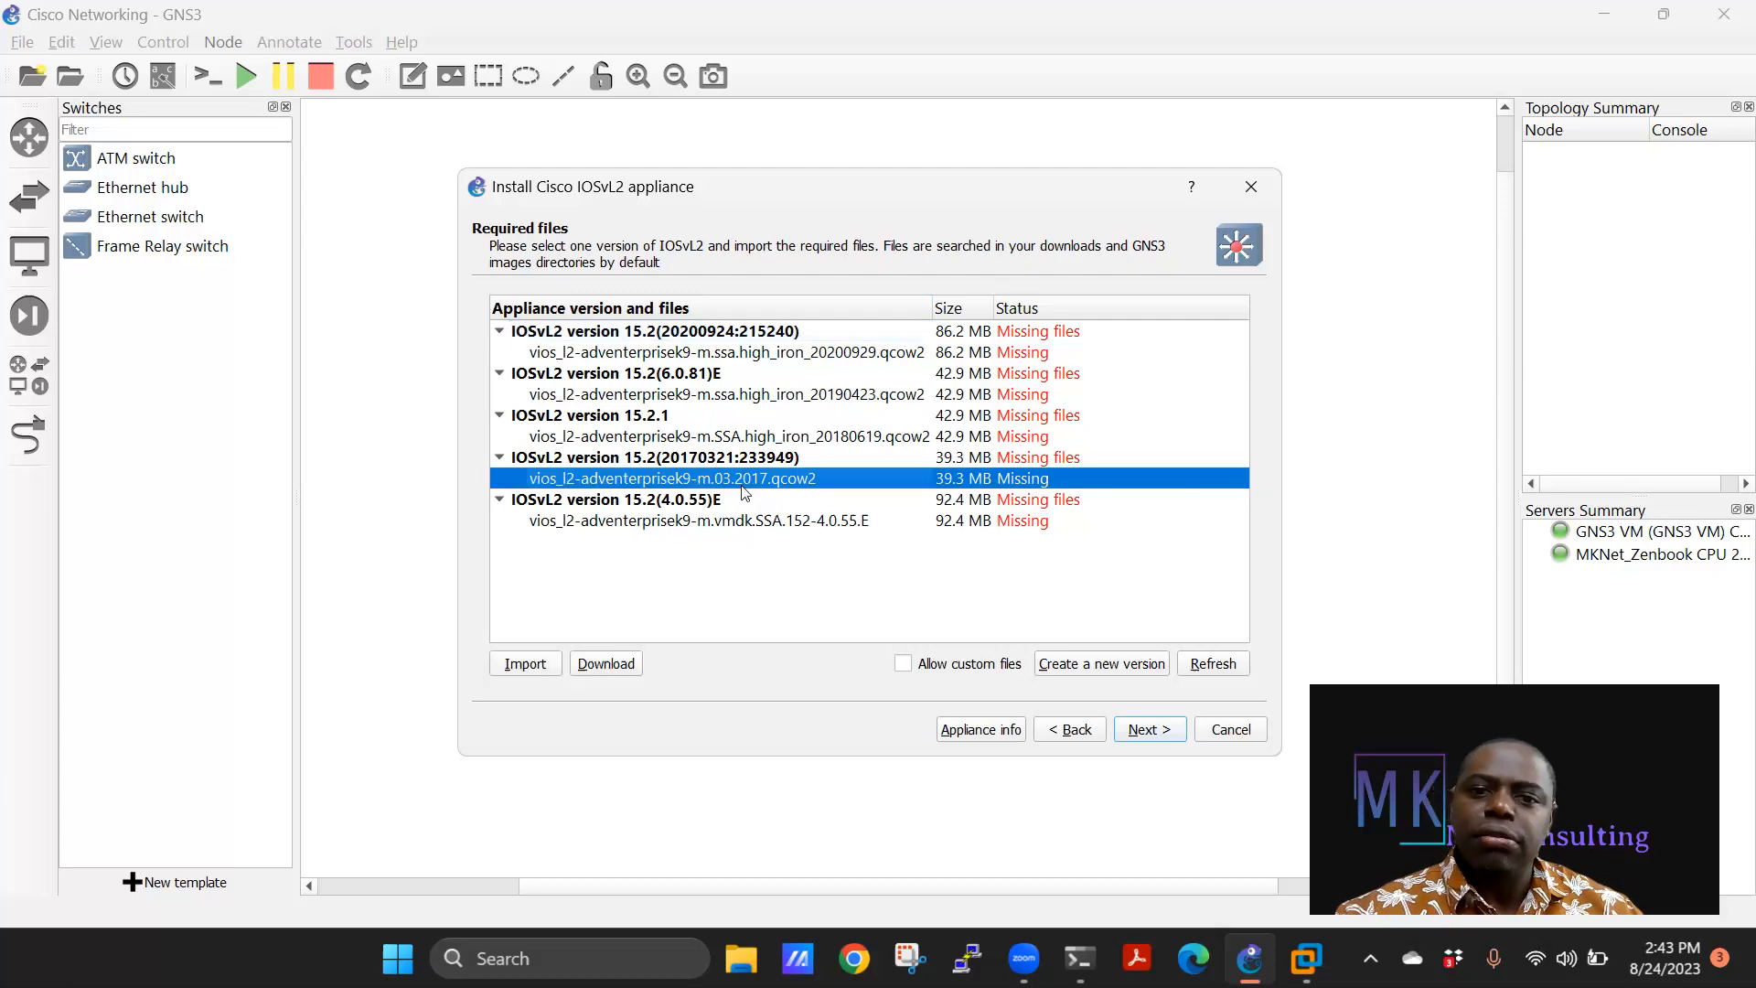
# Upload vios_l2-adventerprisek9-m.03.2017.qcow2 from Documents > Networking Stuff > SOFTWARE > GNS3 Images.
pyautogui.click(538, 665)
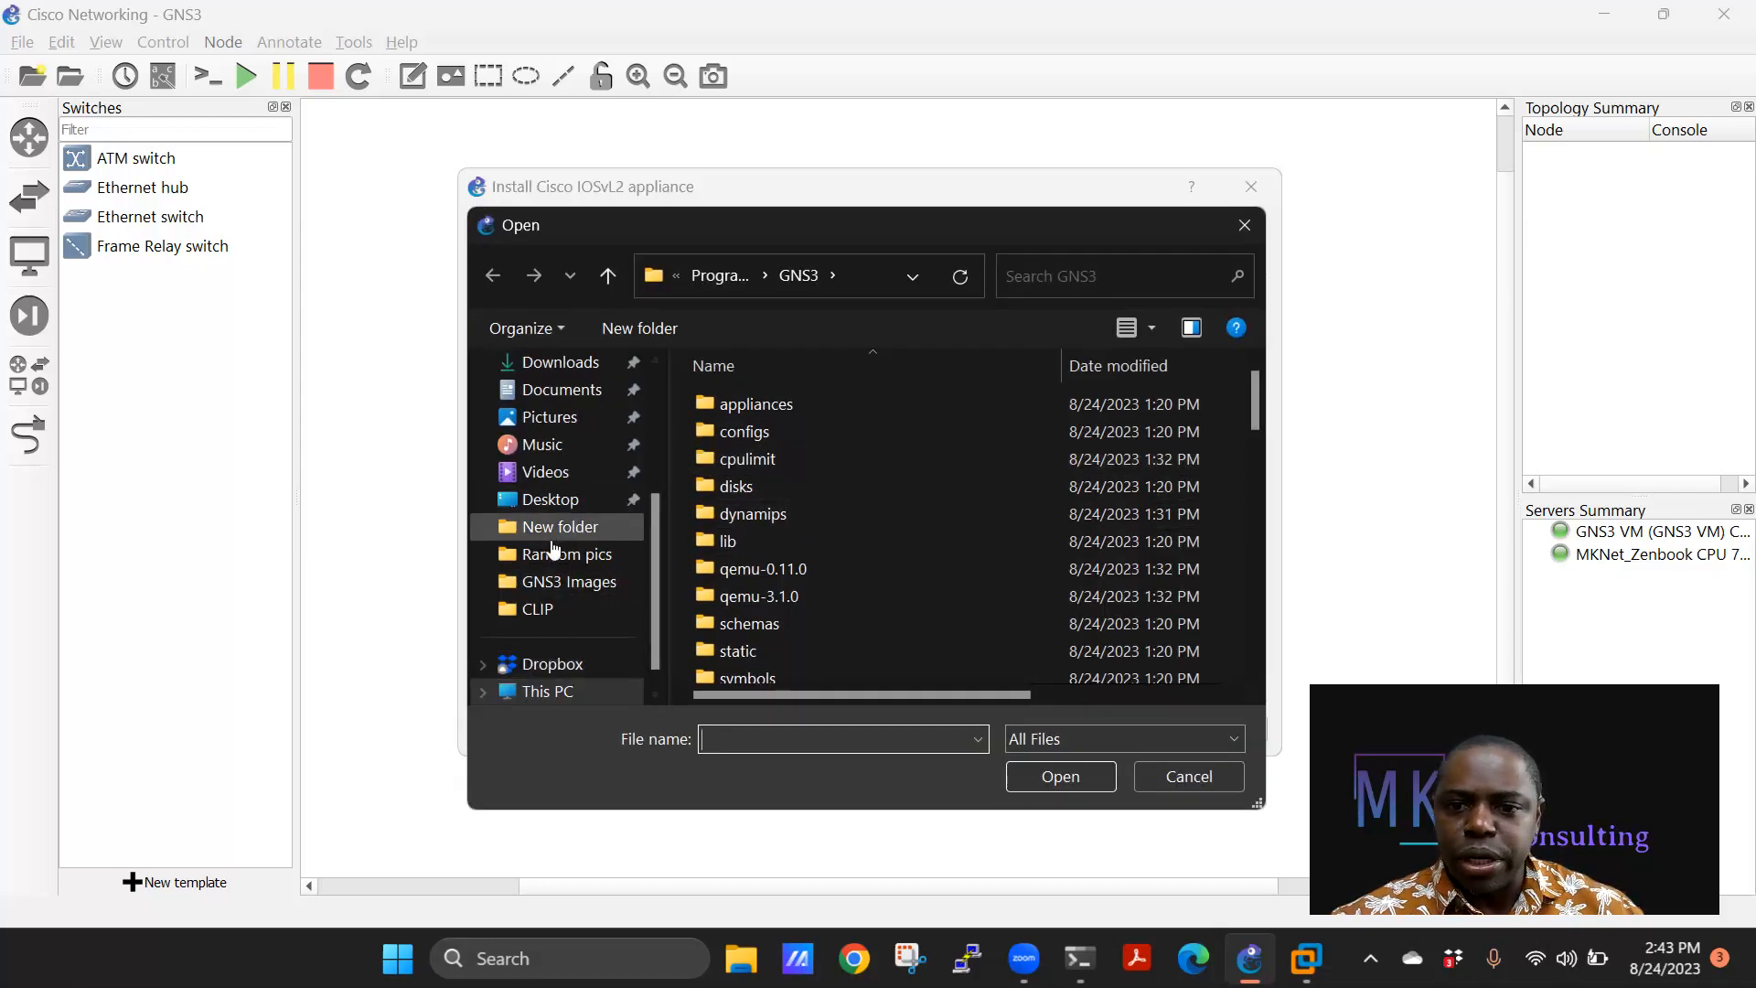
pyautogui.click(547, 391)
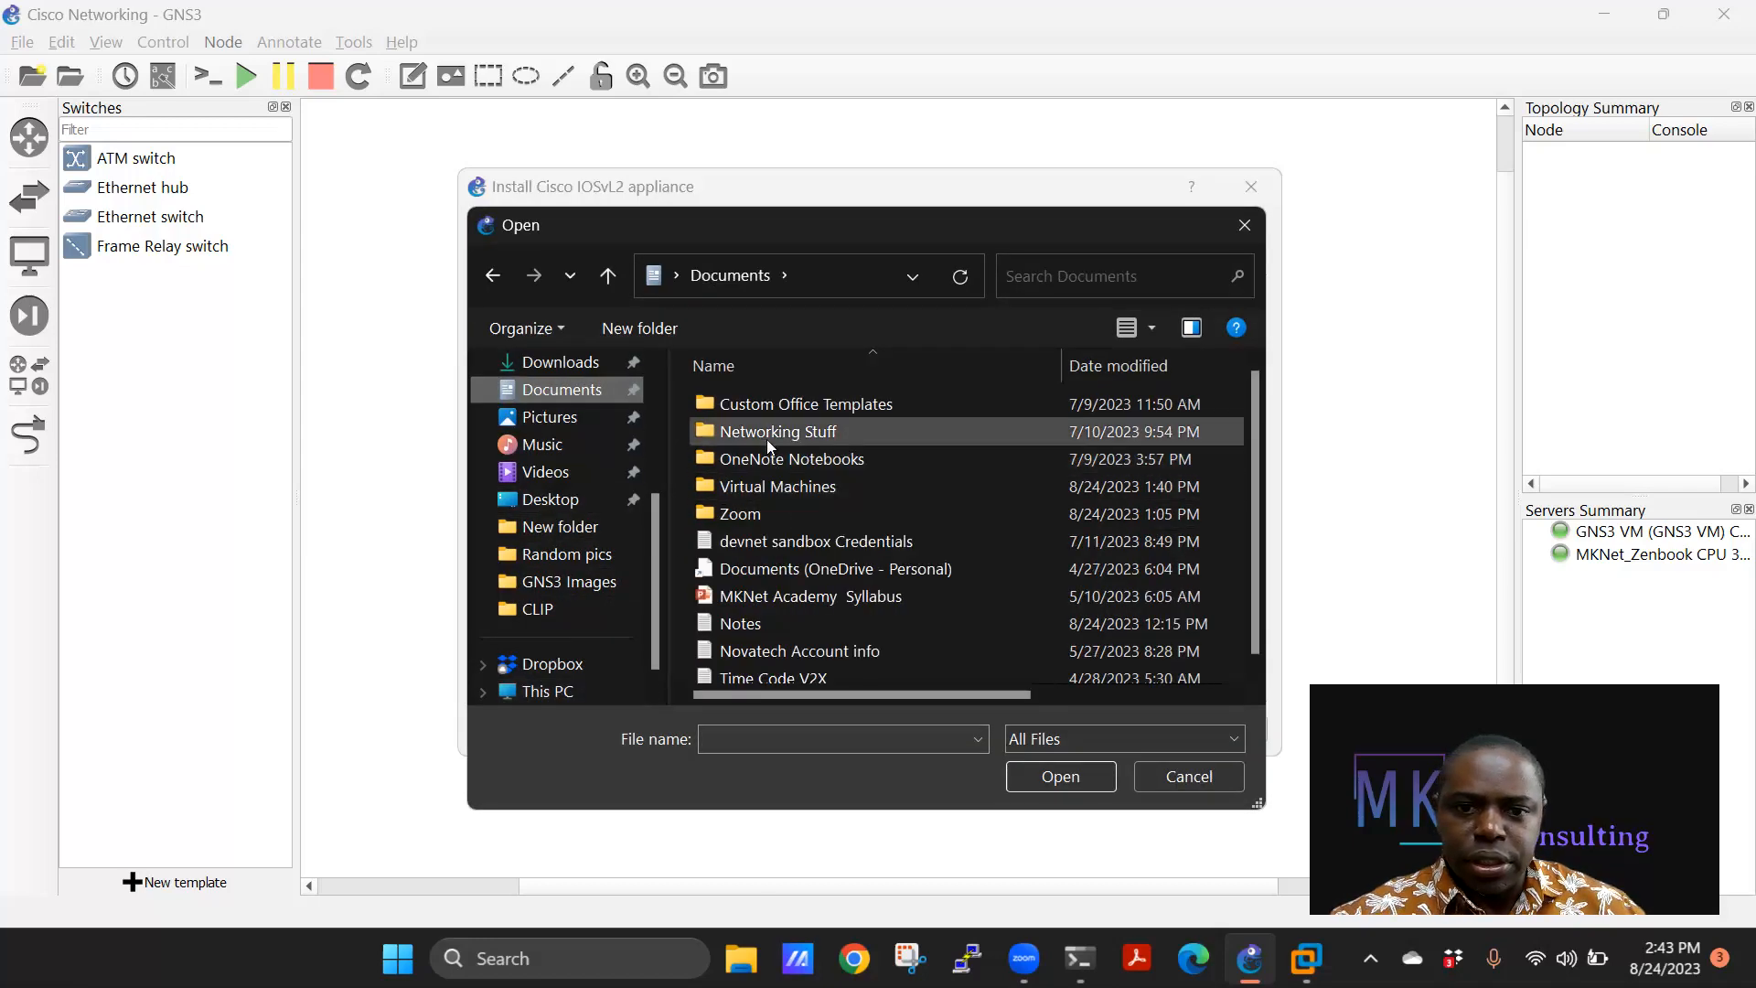
pyautogui.doubleClick(766, 433)
pyautogui.doubleClick(752, 540)
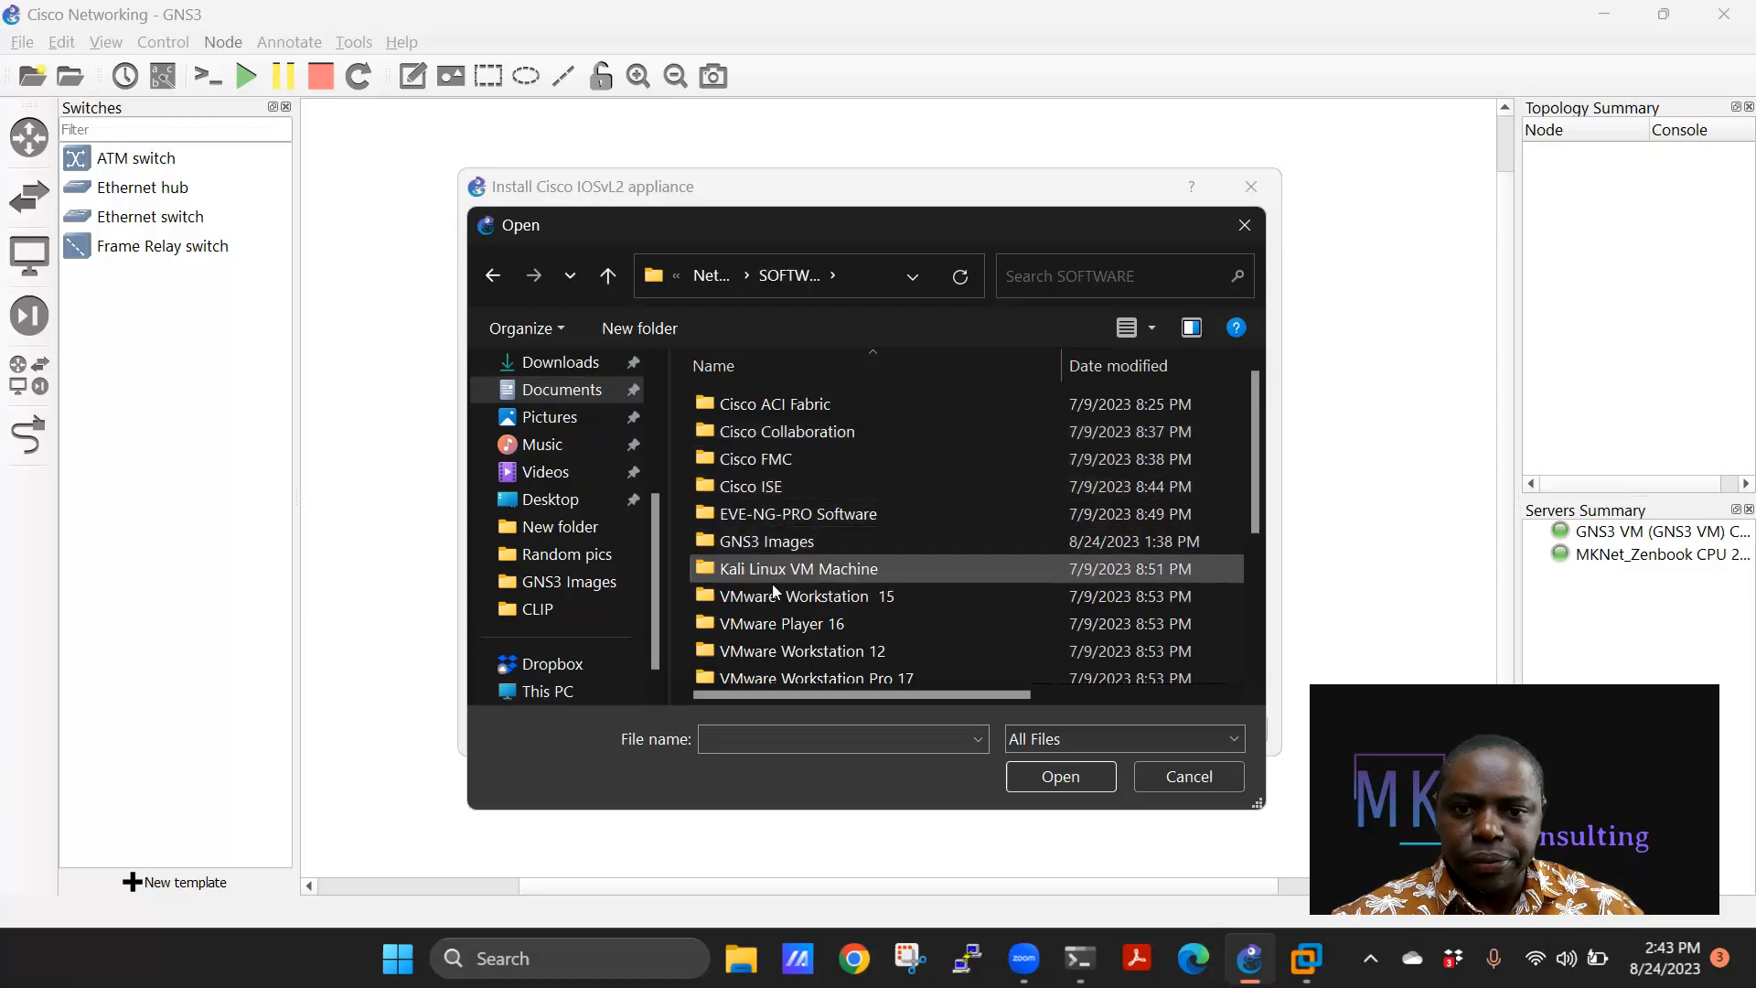
pyautogui.doubleClick(781, 541)
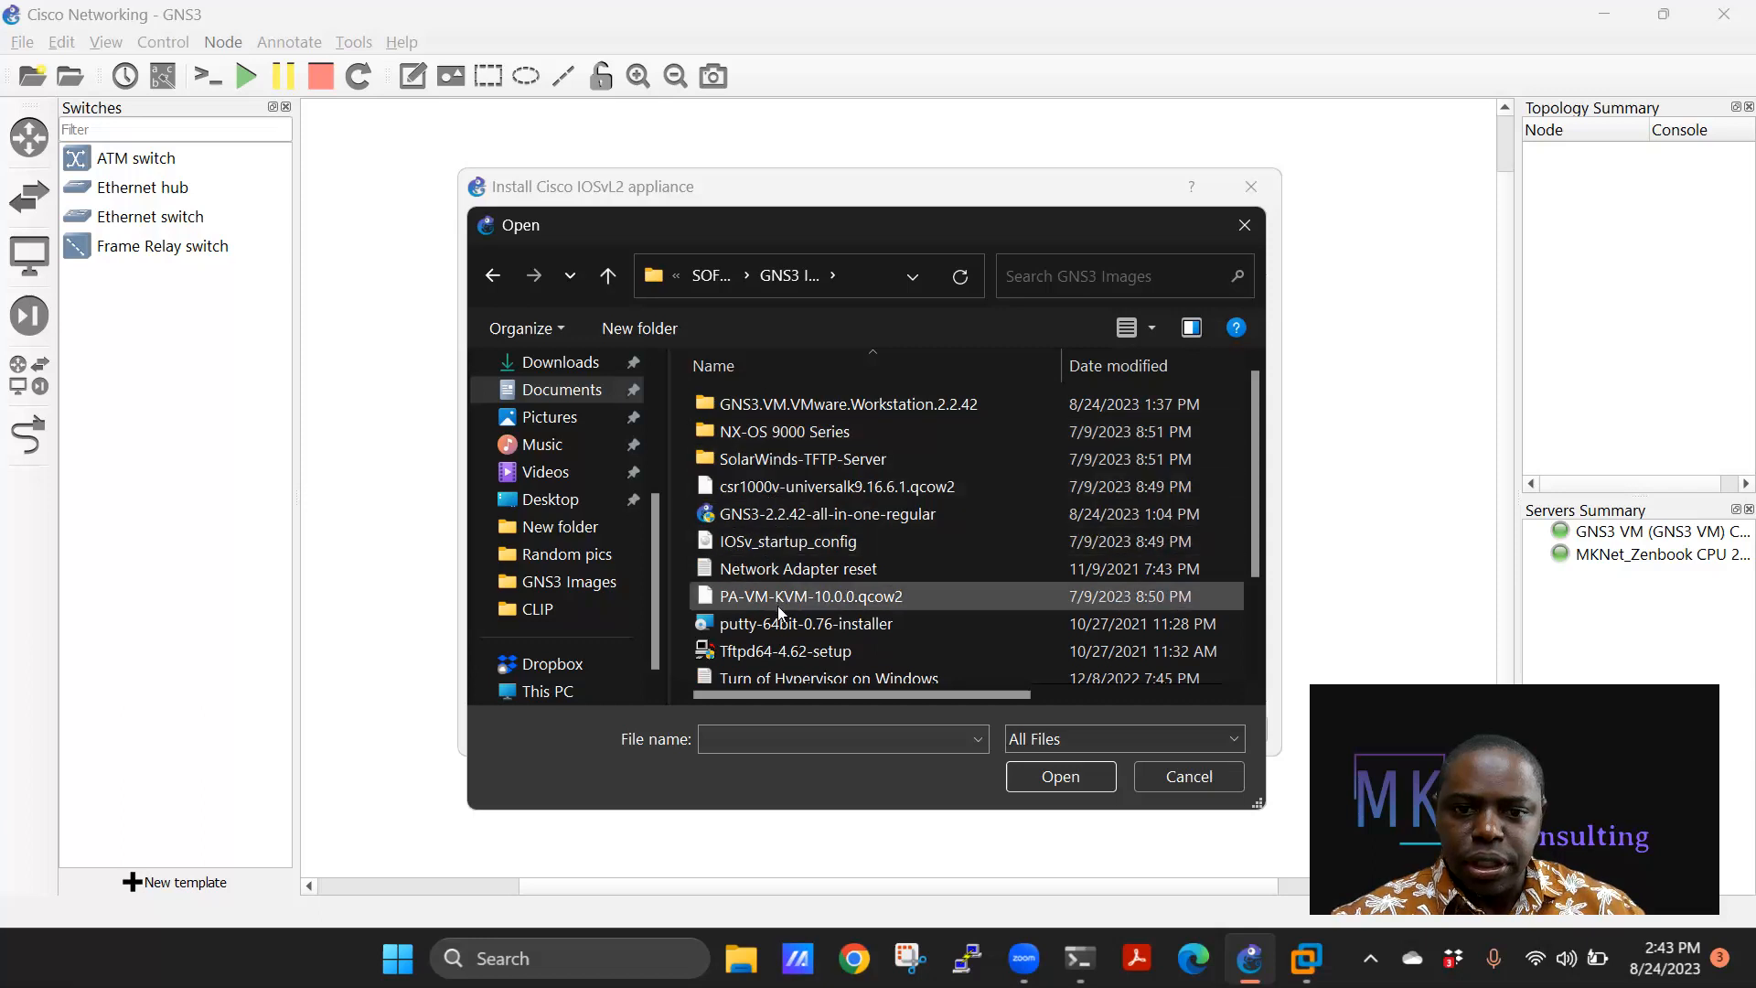
pyautogui.scroll(-2, 780, 620)
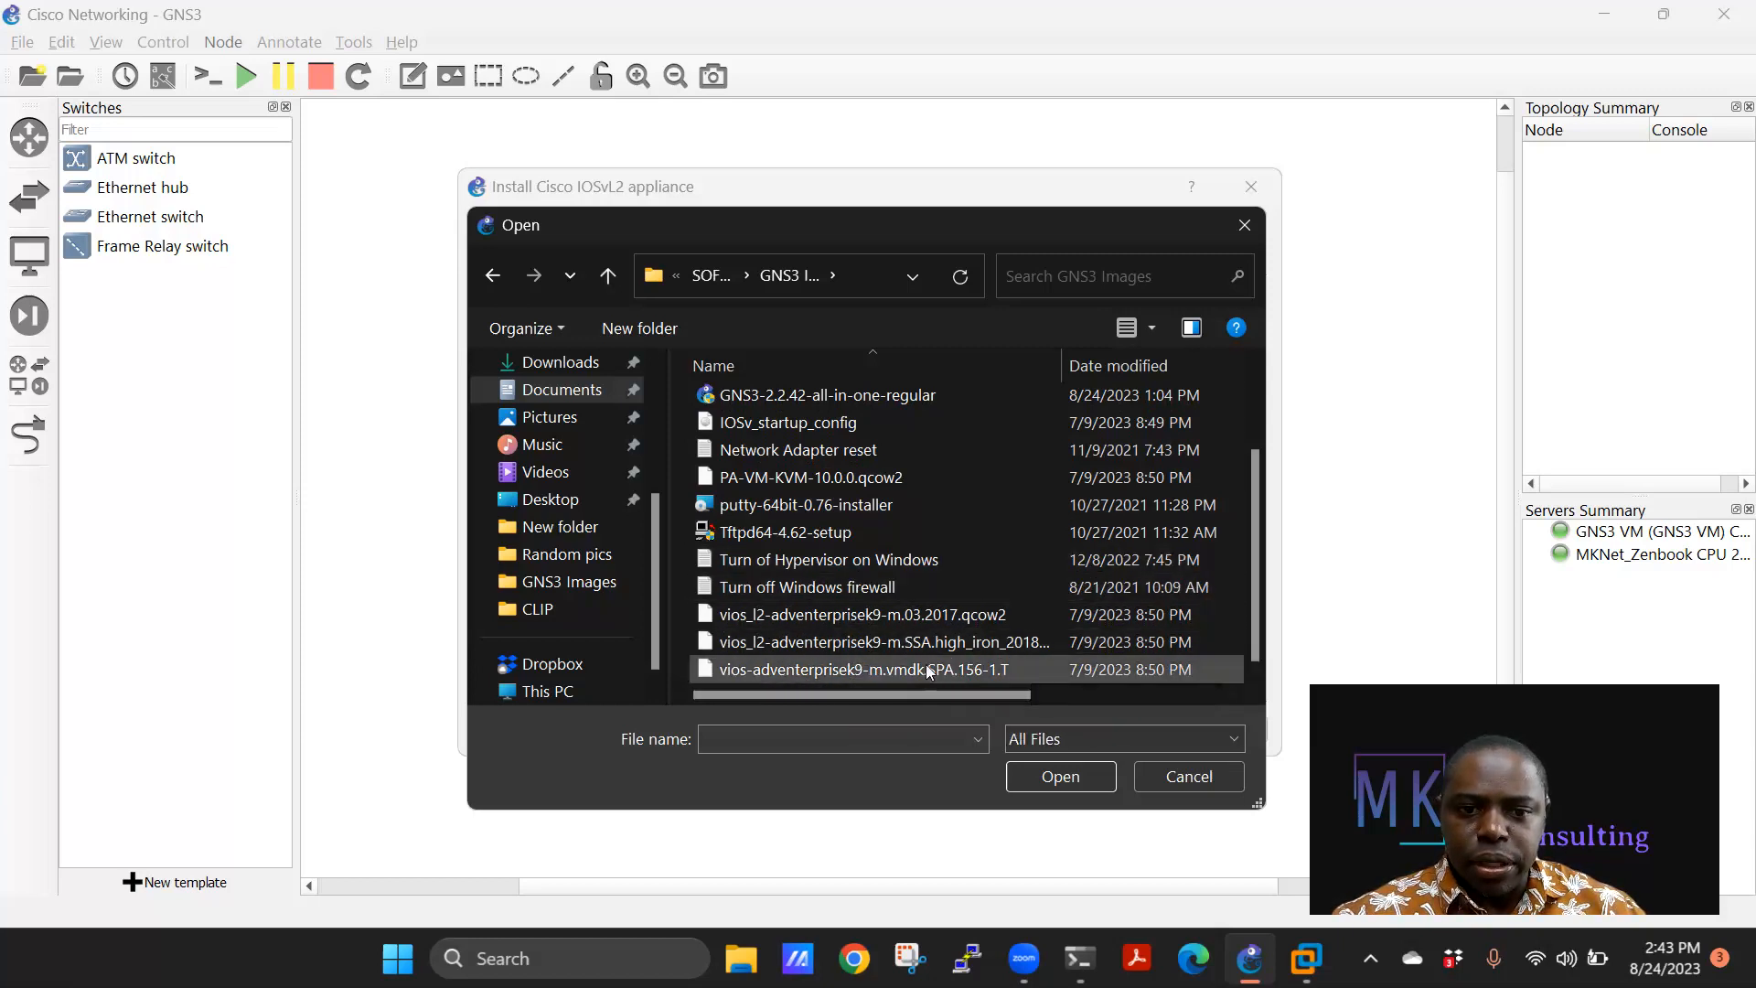
pyautogui.click(974, 616)
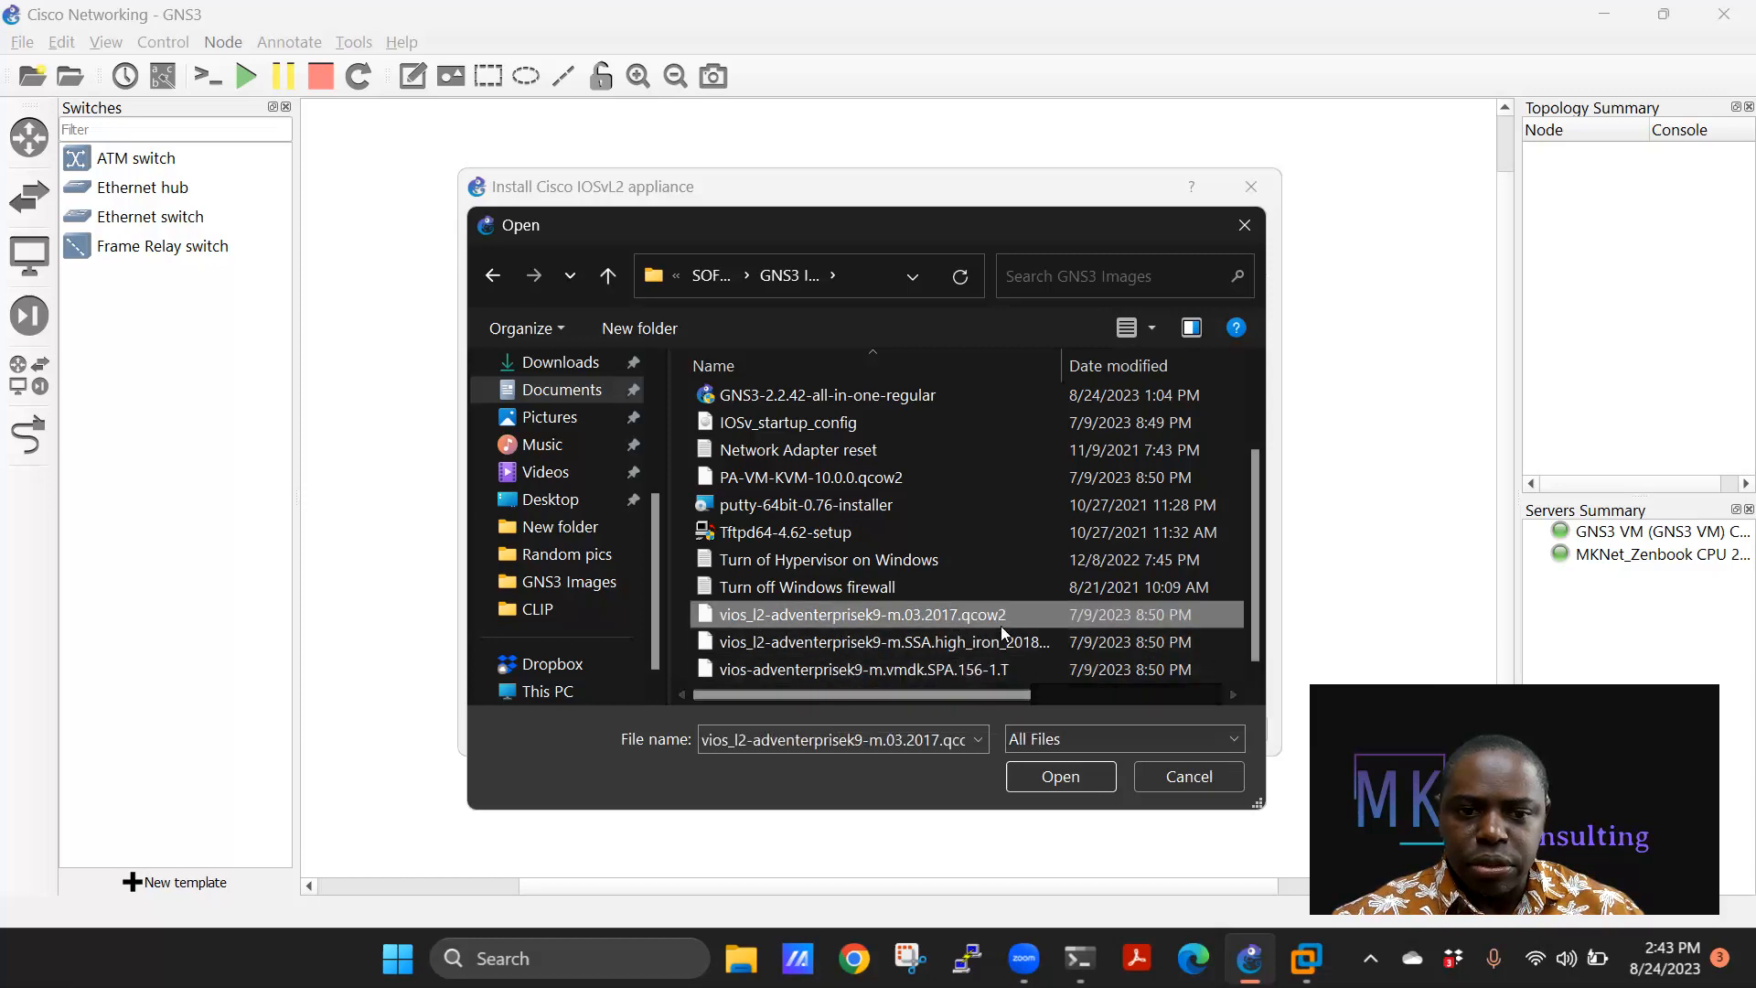
pyautogui.click(1061, 774)
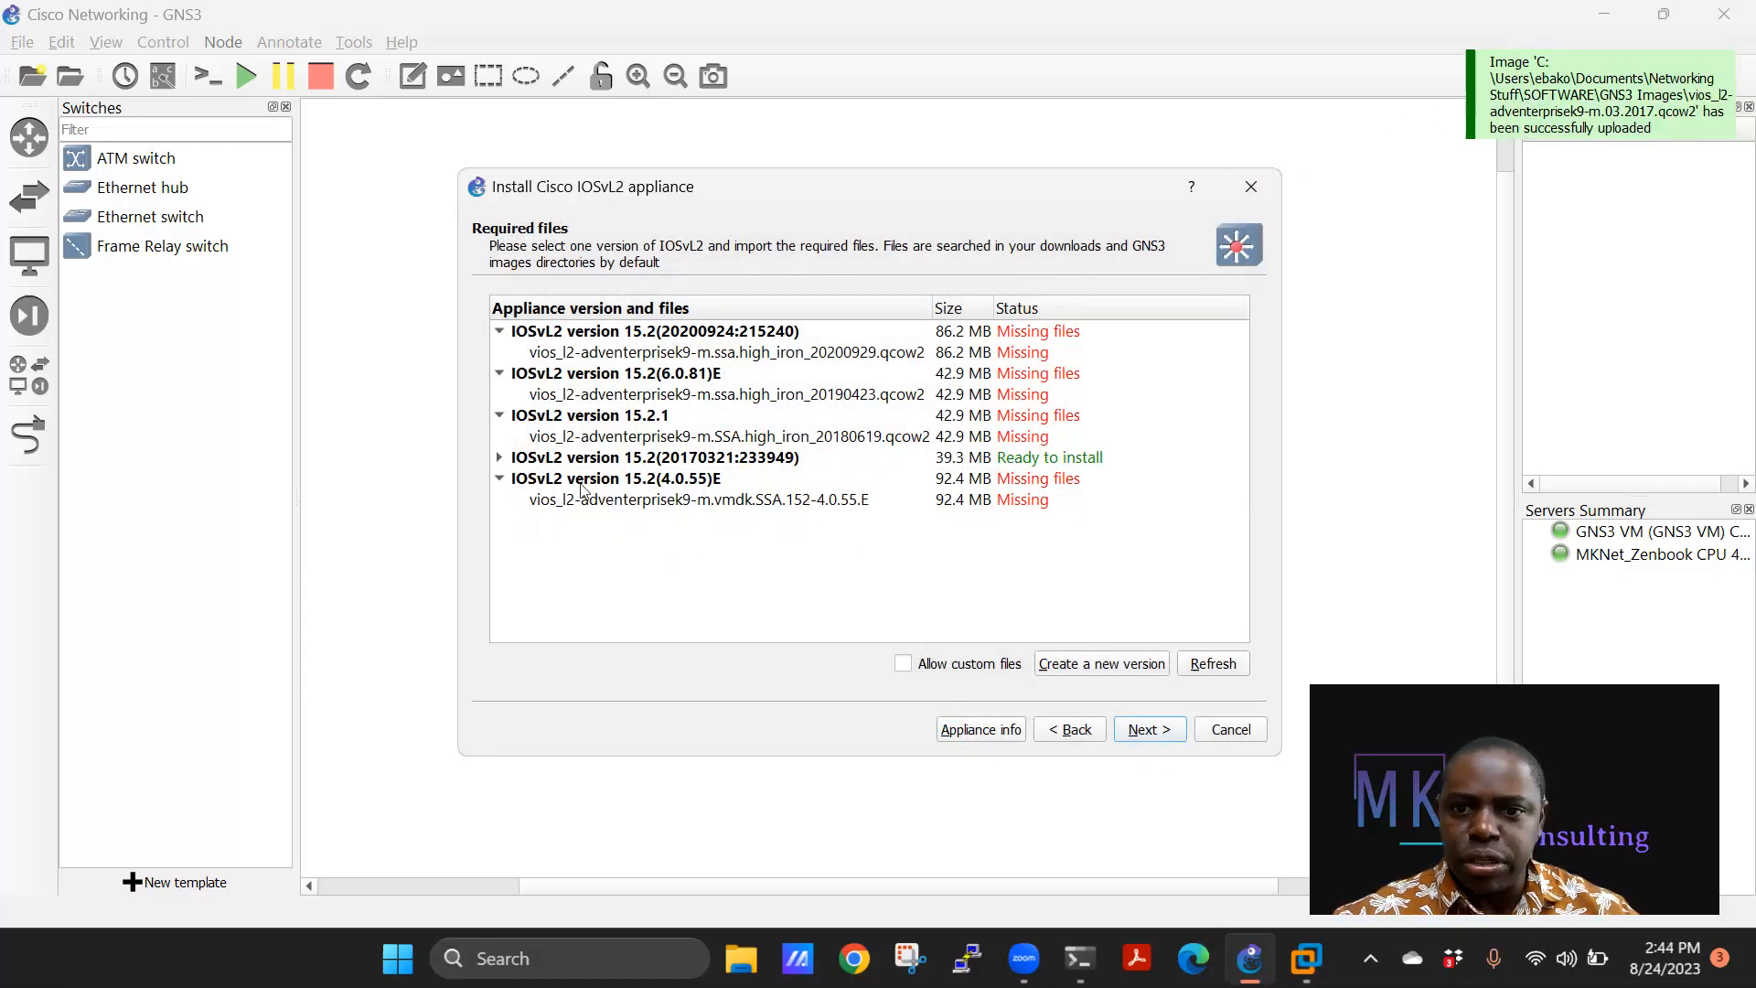
# Select version 15.2(20170321:233949) with that image, confirm the install, and finish adding the template.
pyautogui.click(500, 459)
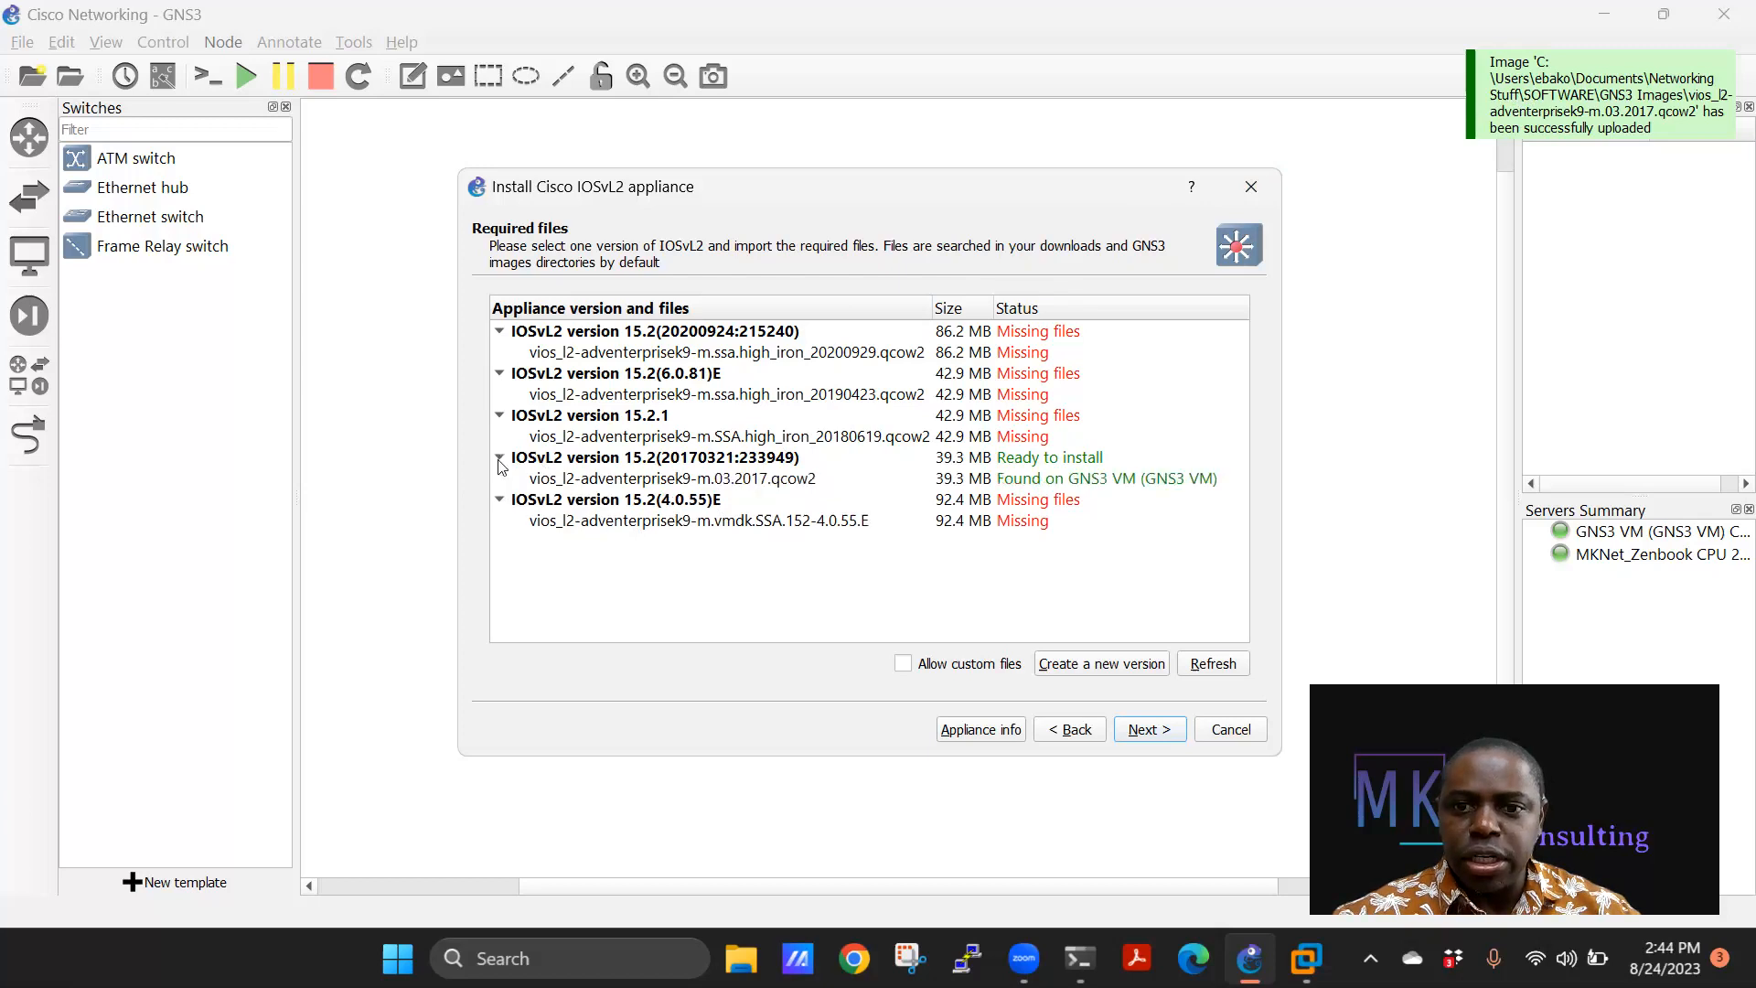
pyautogui.click(610, 481)
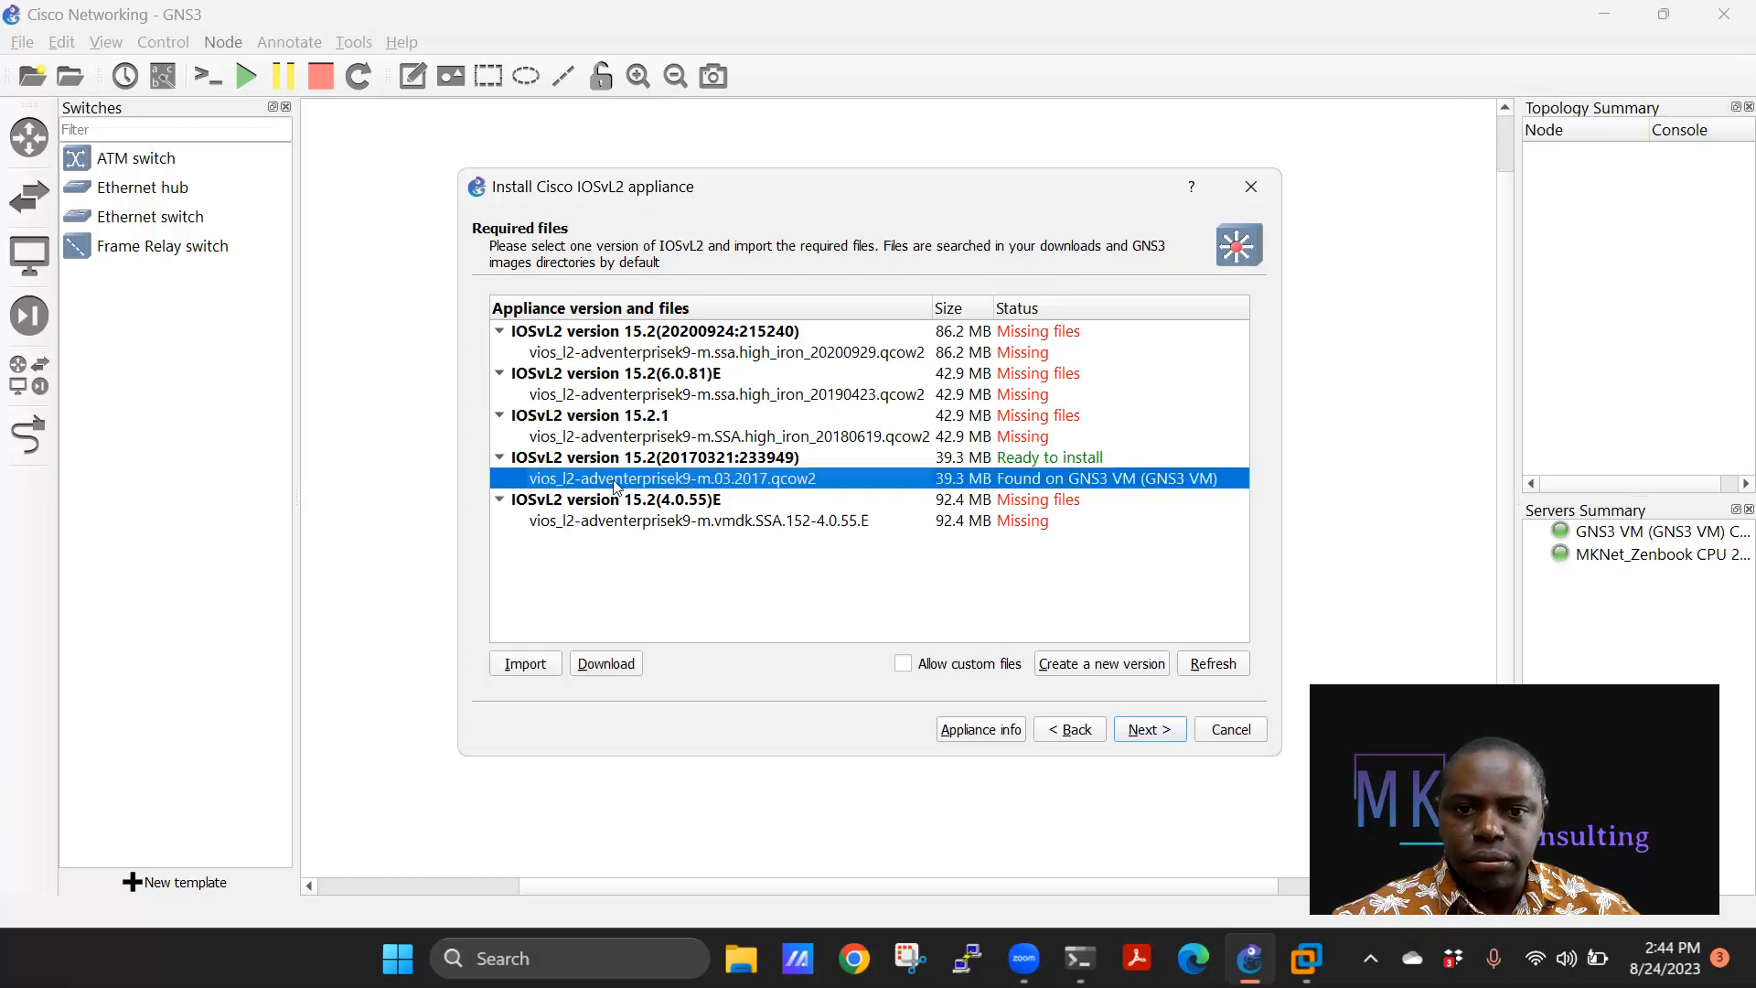
pyautogui.click(1150, 729)
pyautogui.click(952, 508)
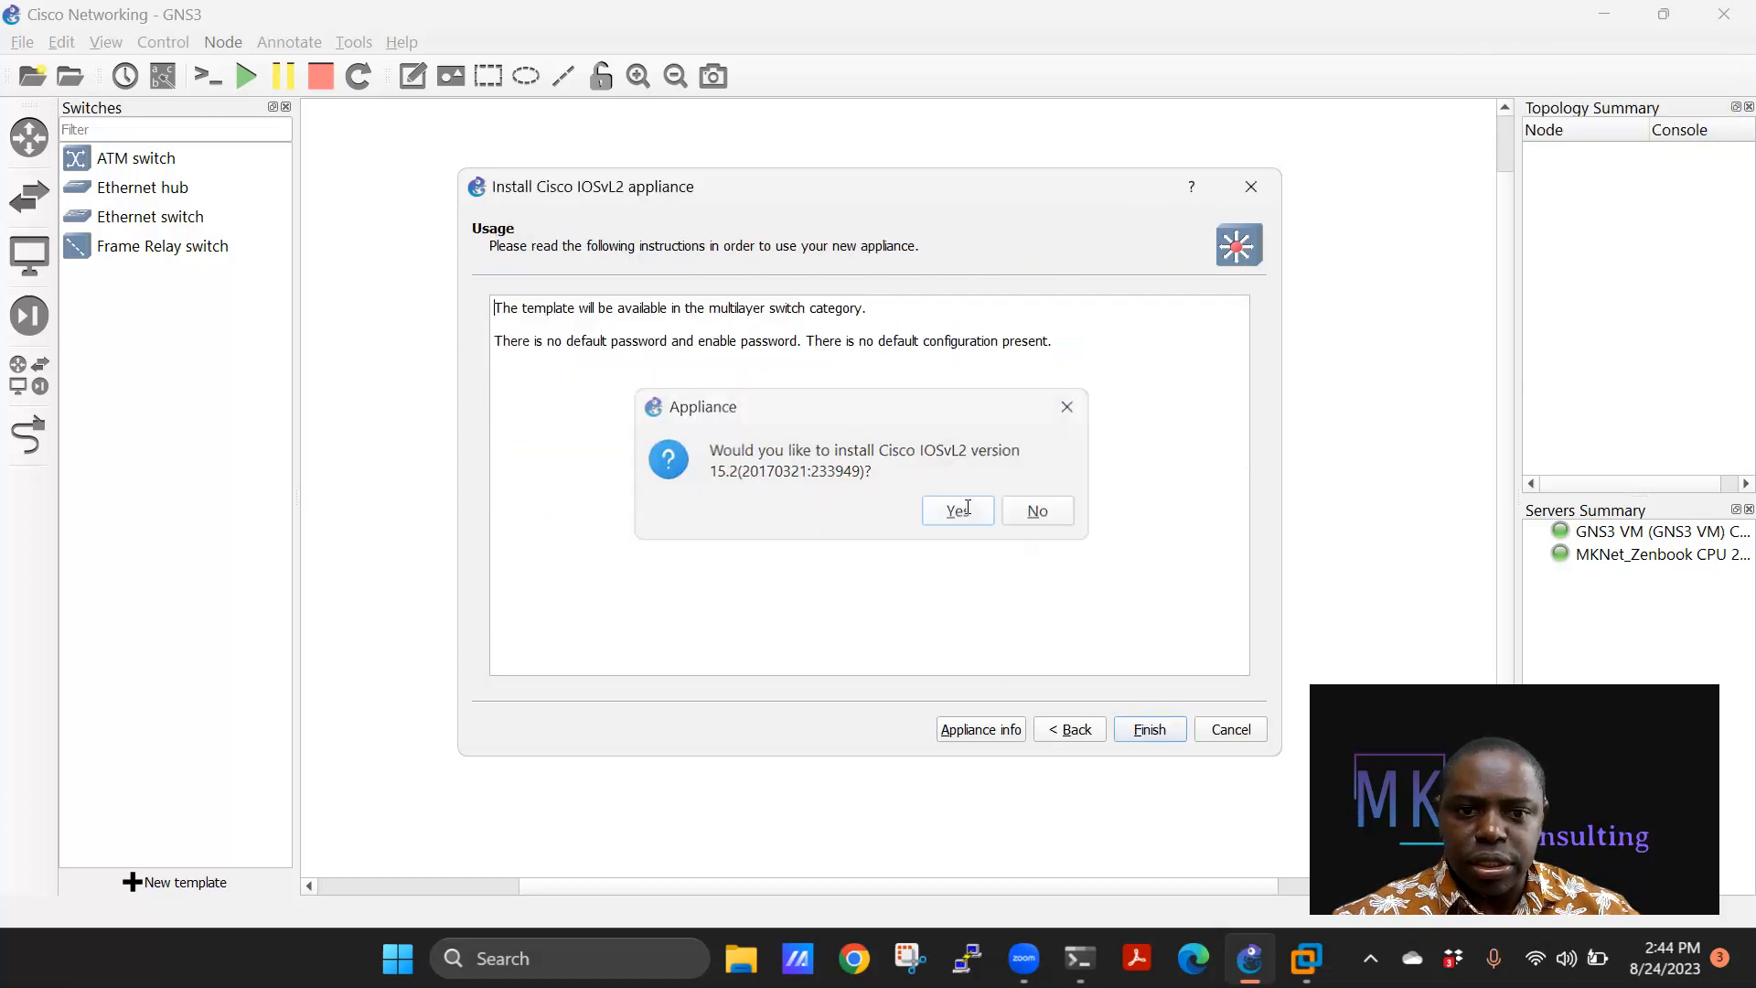
pyautogui.click(1150, 729)
pyautogui.click(1031, 515)
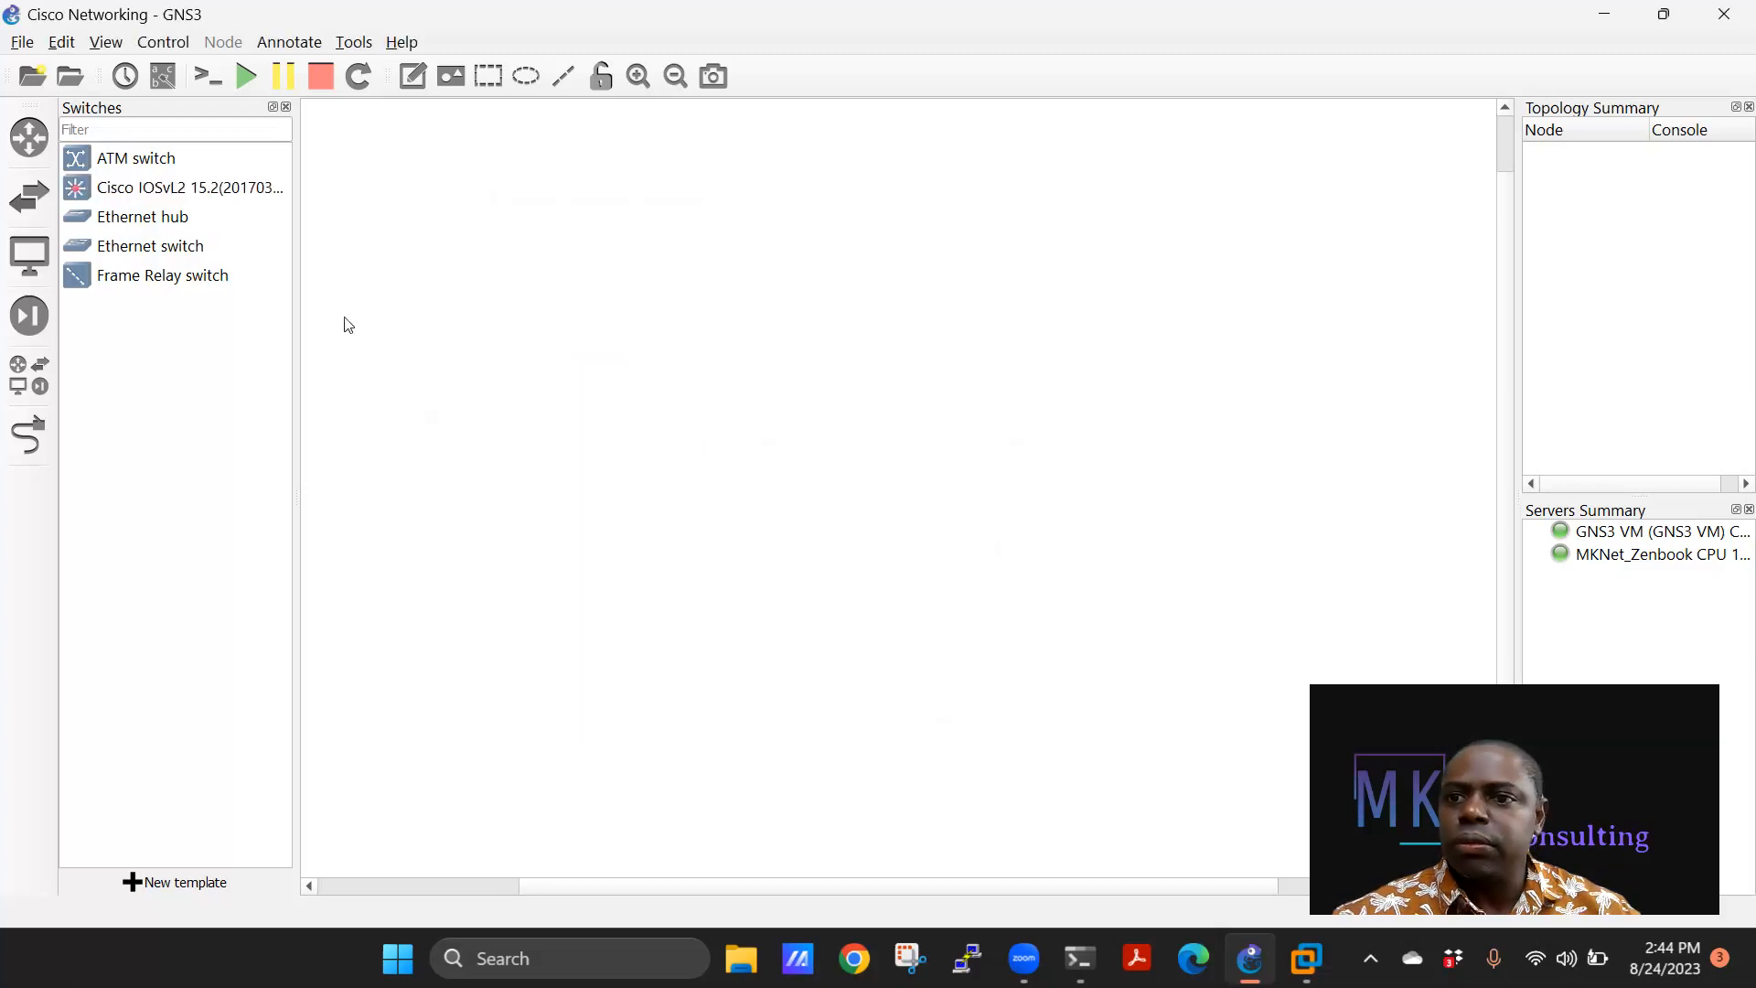
# In the IOSvL2 template configuration, replace the template name with Switch.
pyautogui.click(106, 190)
pyautogui.rightClick(120, 187)
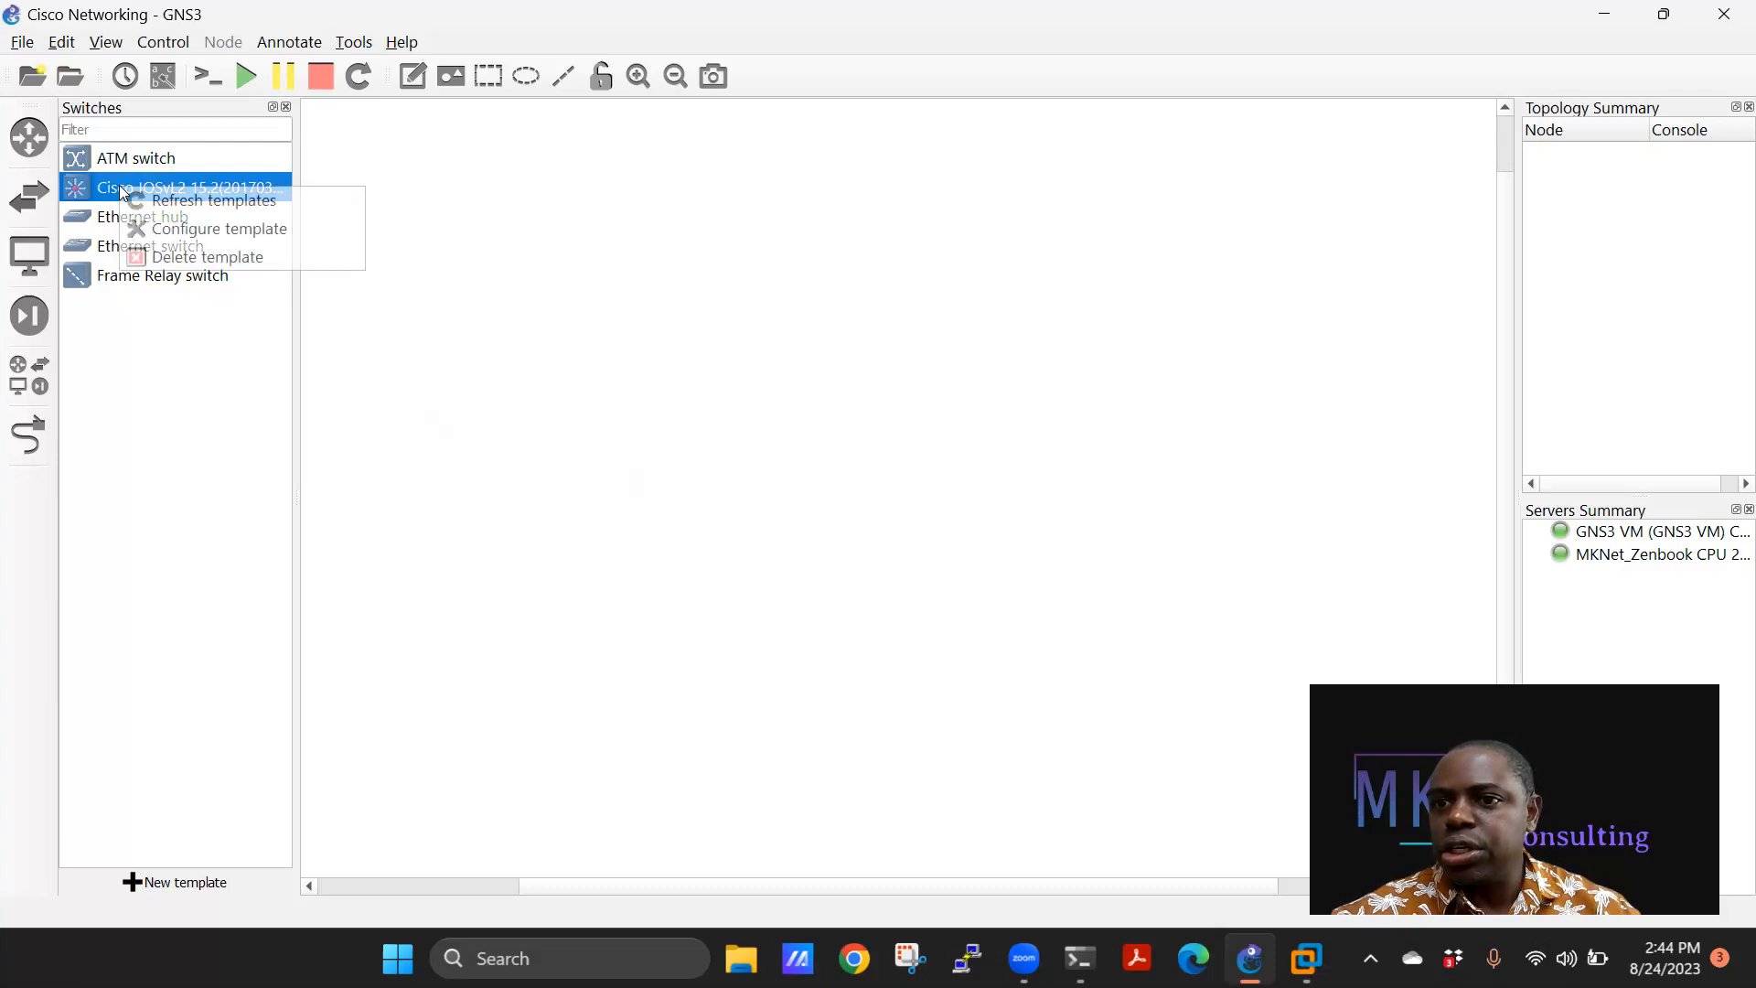
pyautogui.click(173, 230)
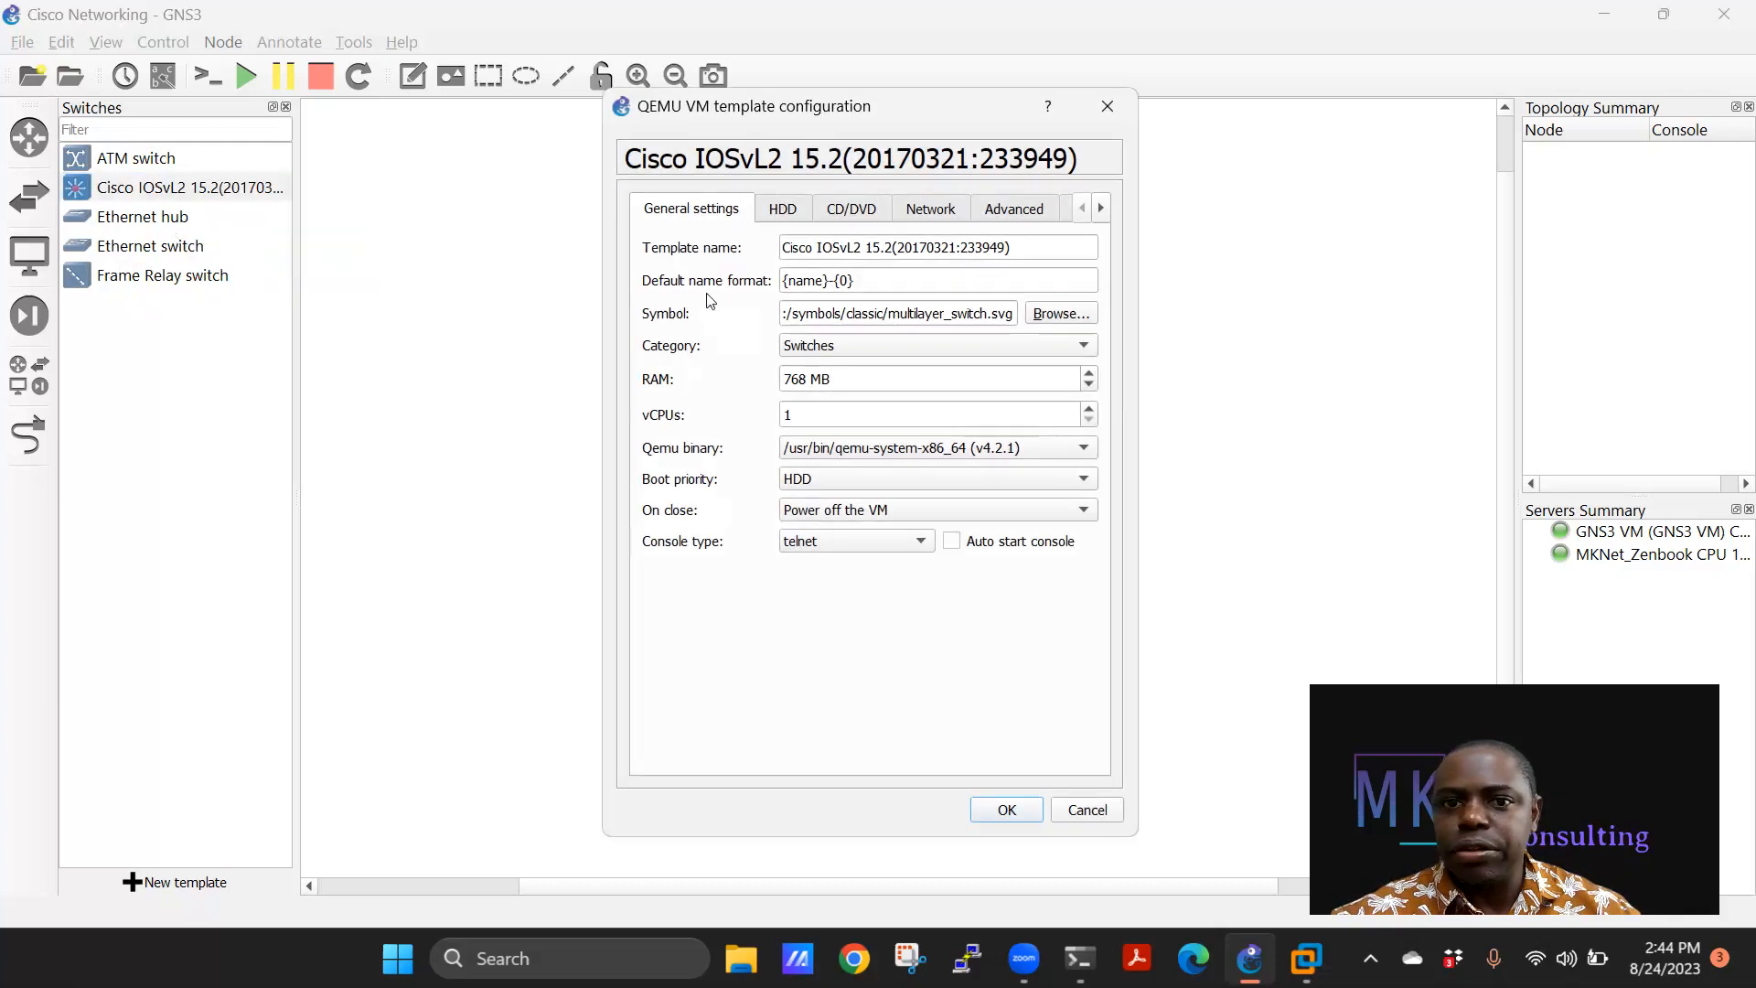
pyautogui.moveTo(1024, 253); pyautogui.dragTo(768, 241)
pyautogui.write('Switch')
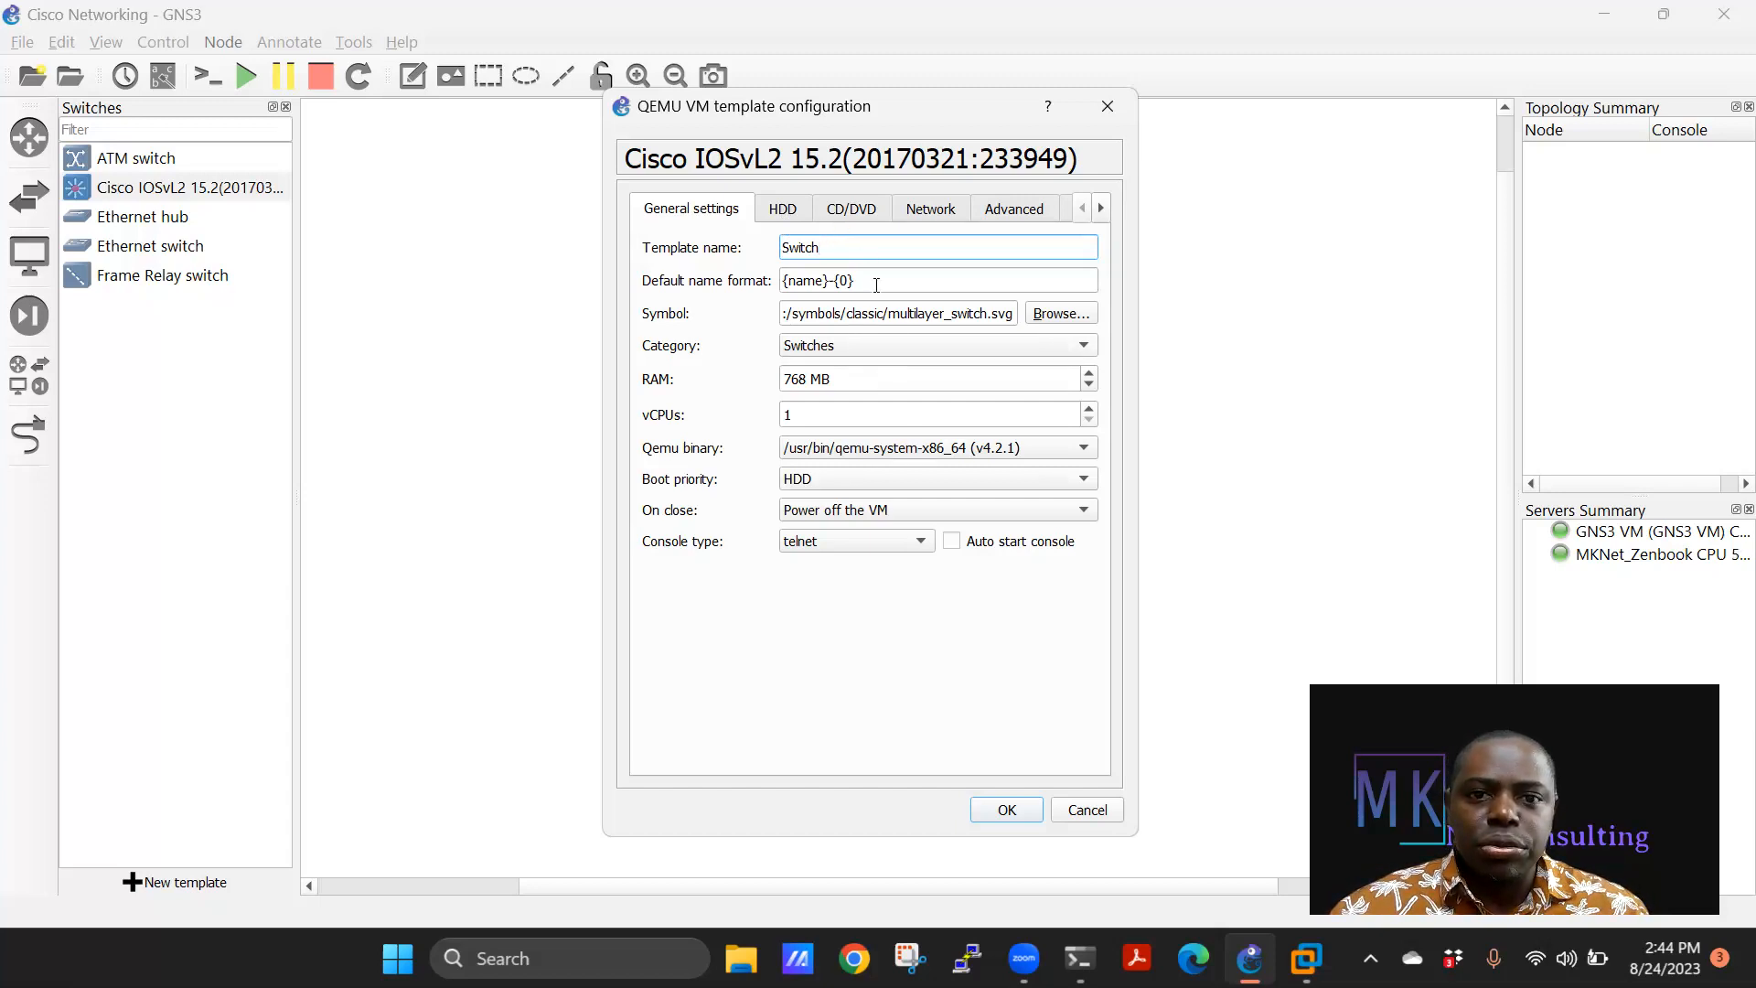
# Keep the Switch template's network adapters at 16 and save it with OK.
pyautogui.click(926, 213)
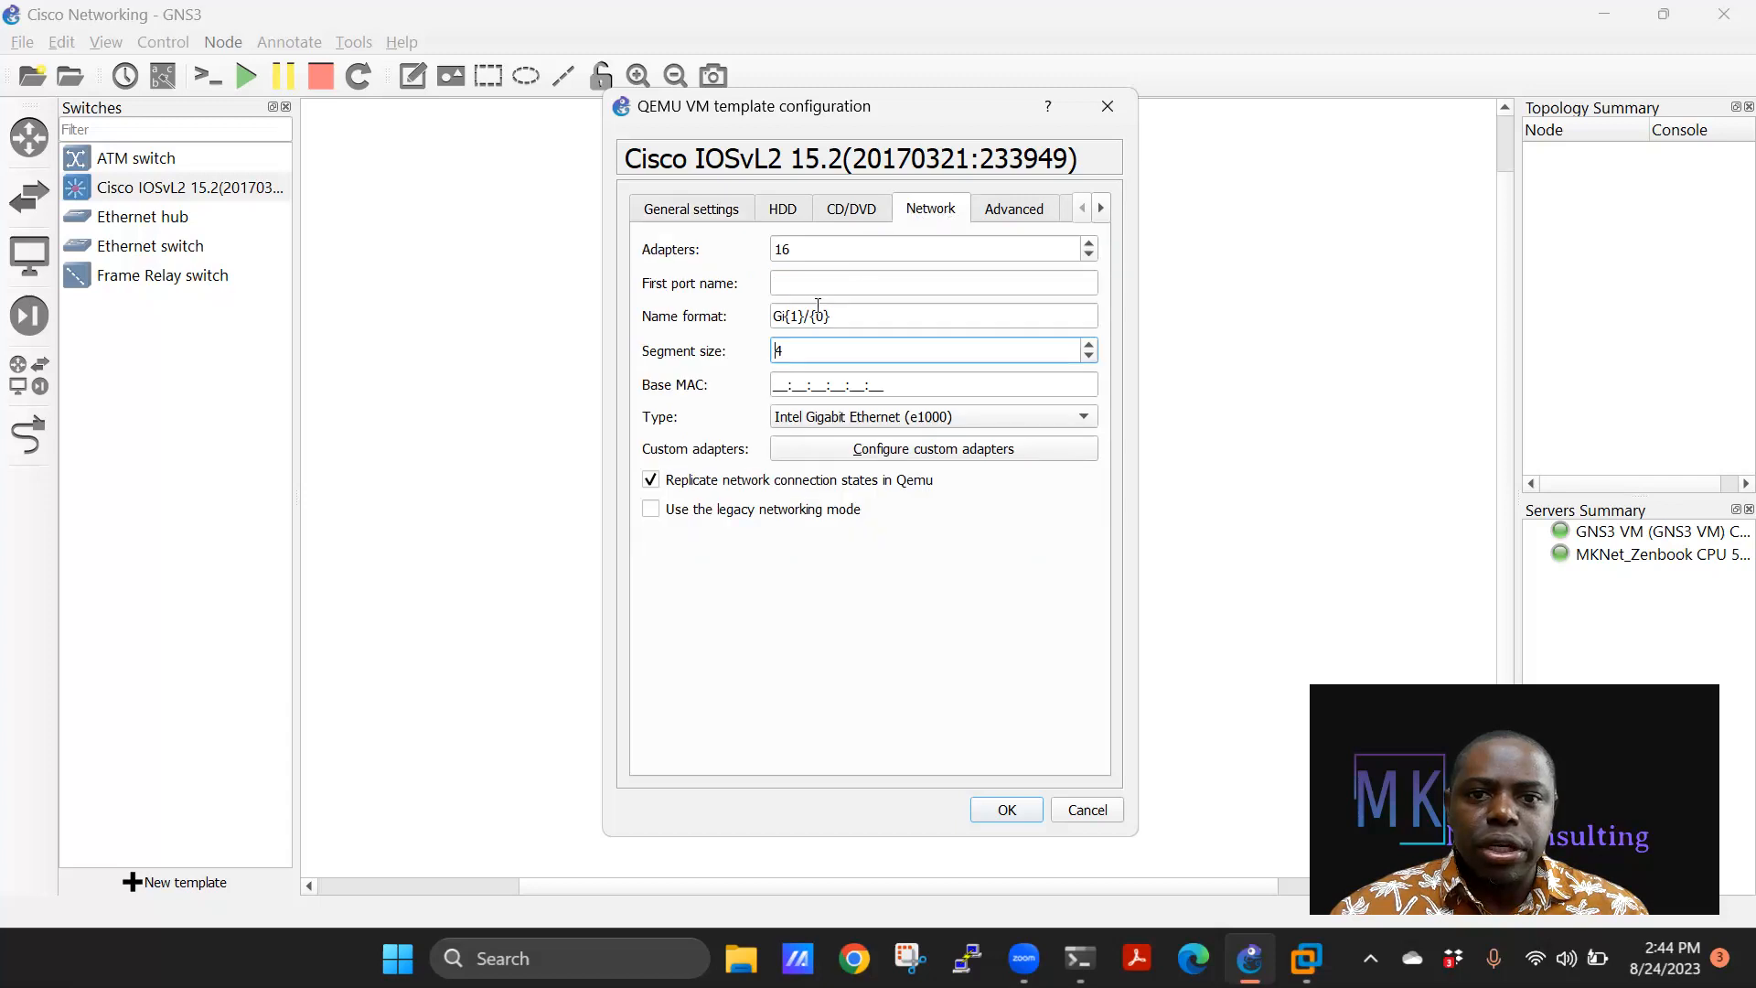
pyautogui.click(1084, 248)
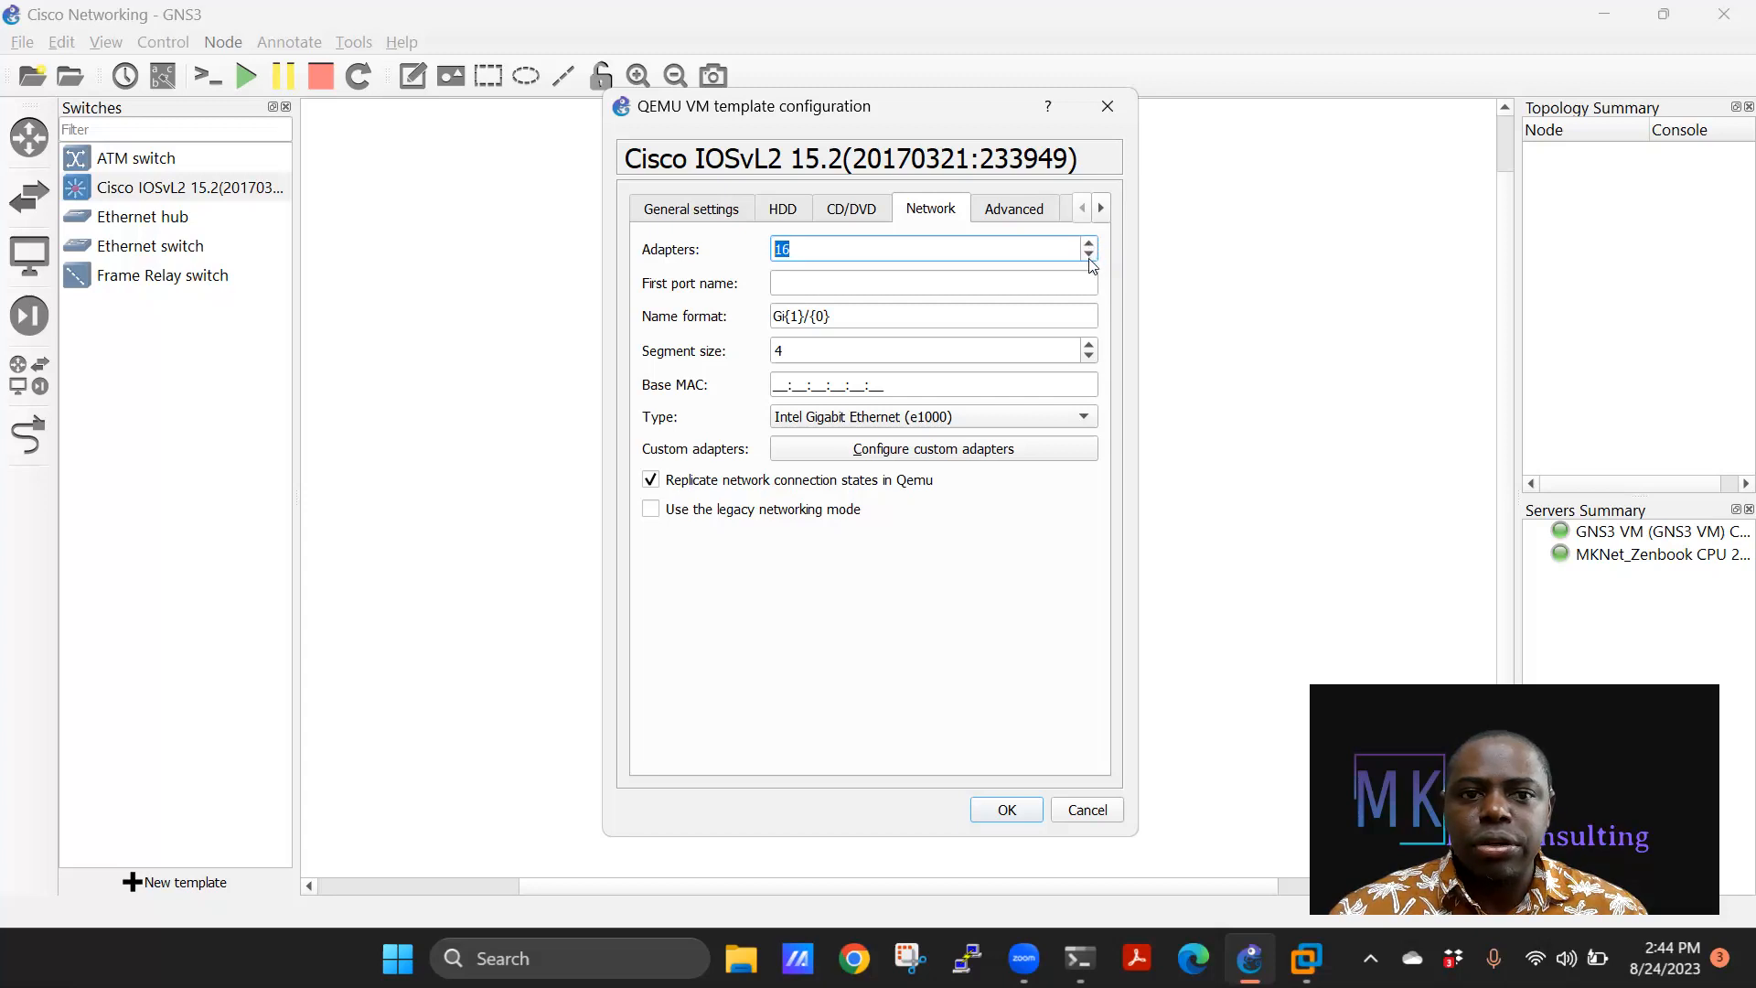
pyautogui.doubleClick(1088, 256)
pyautogui.click(1088, 243)
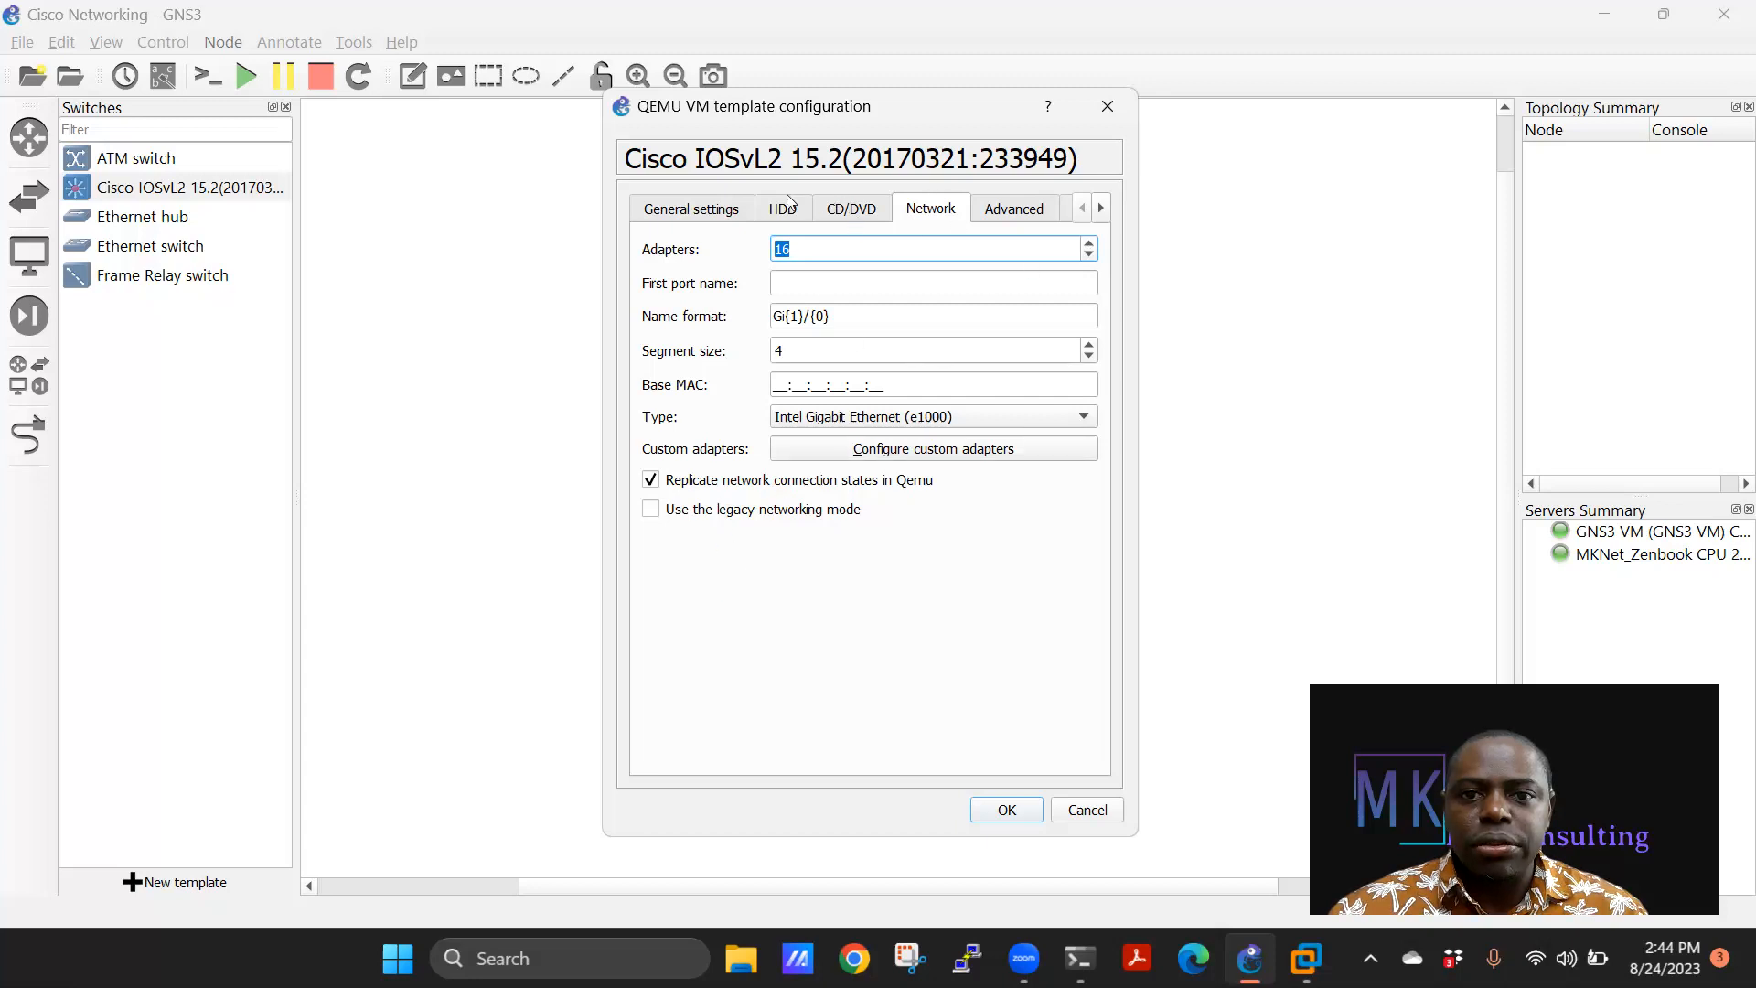
pyautogui.click(725, 212)
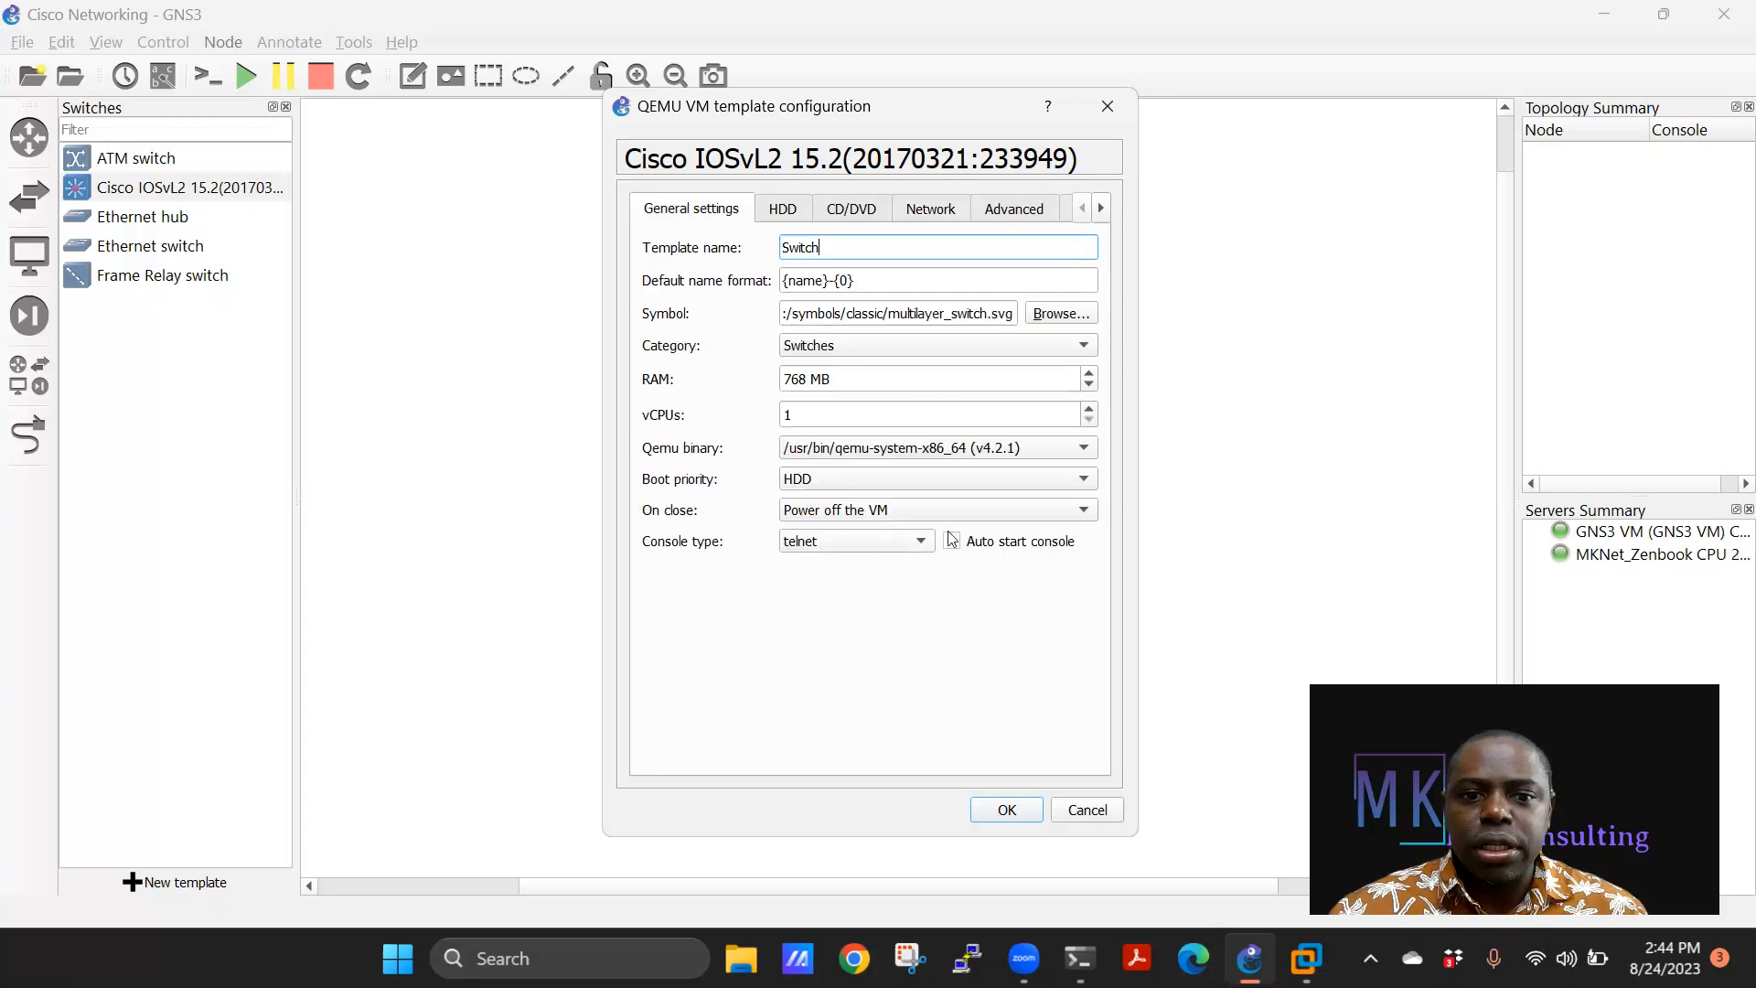
pyautogui.click(1015, 810)
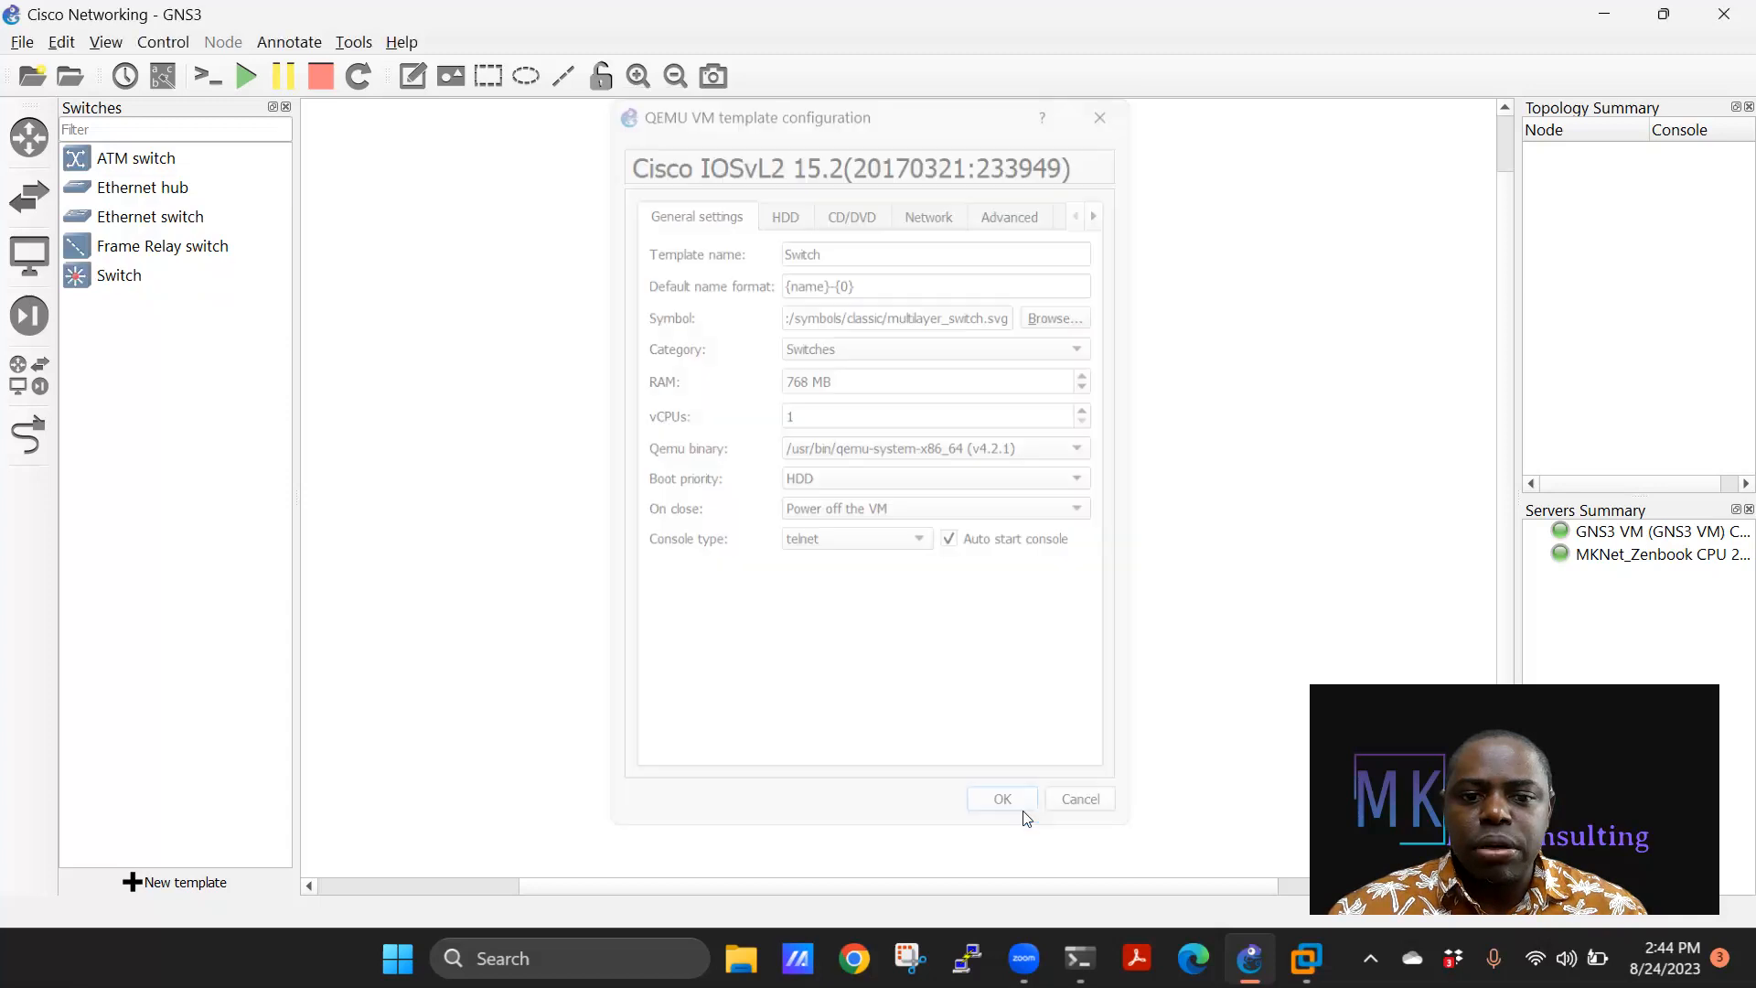
# Browse End devices, then the empty Security devices list, and start a new template there.
pyautogui.click(34, 196)
pyautogui.click(31, 255)
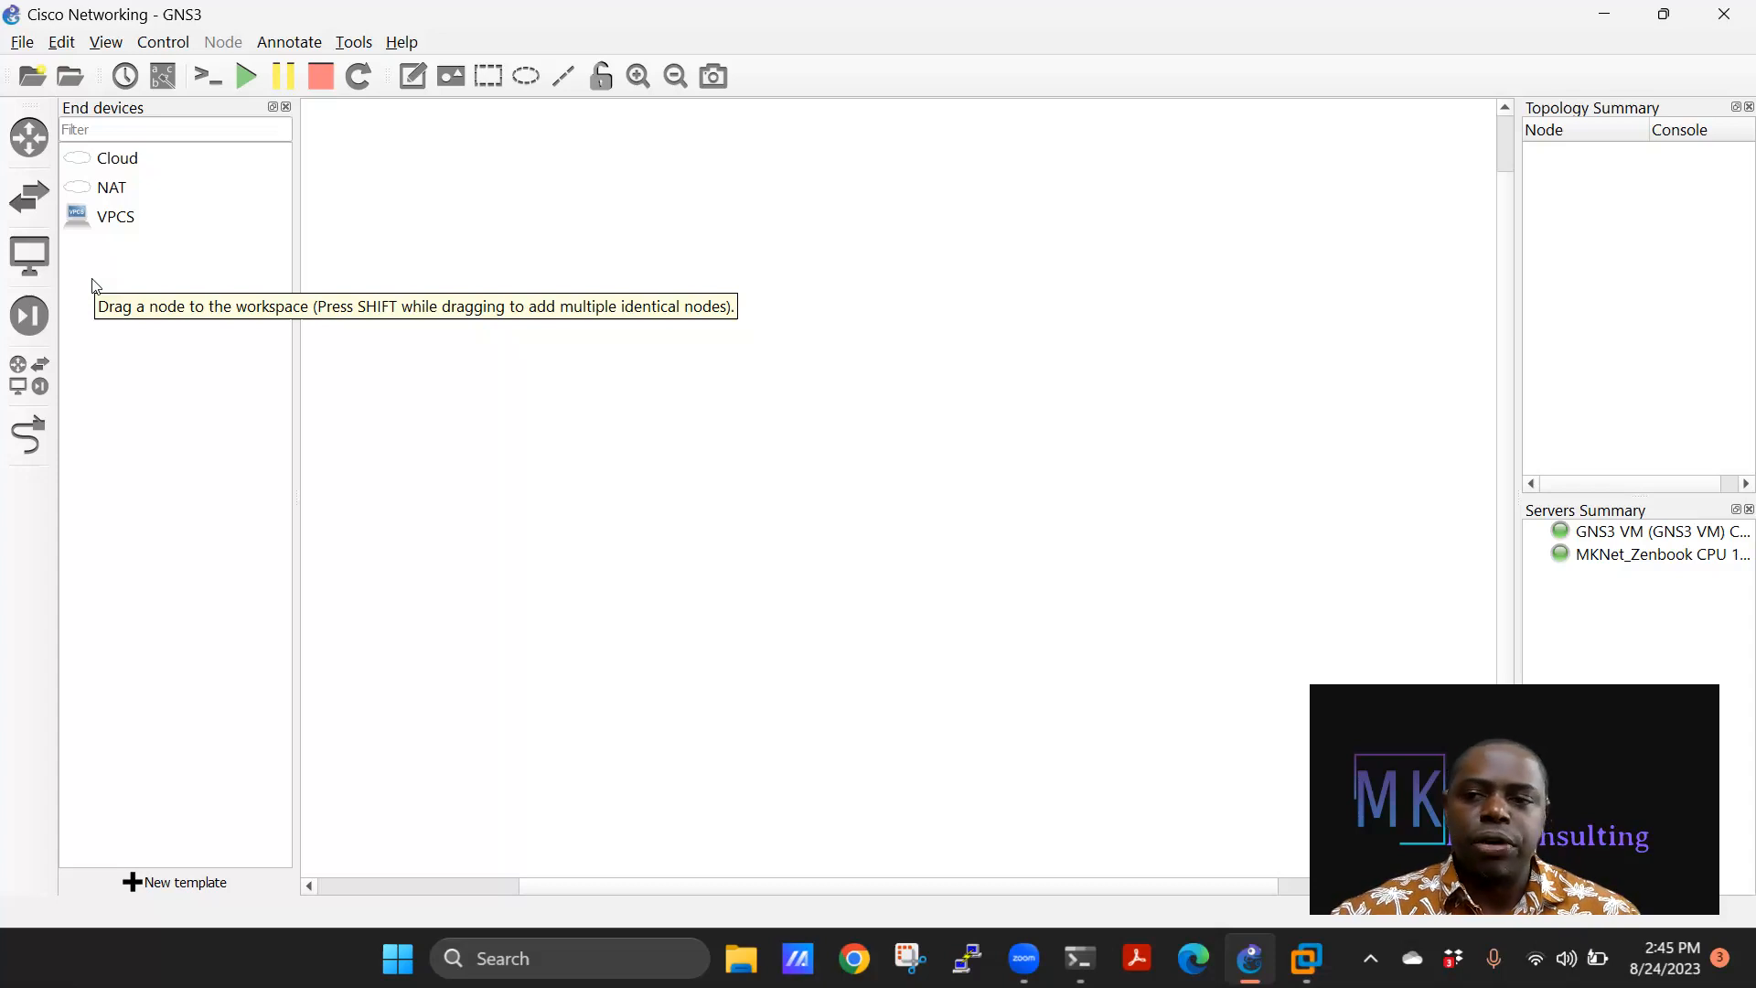
pyautogui.click(32, 320)
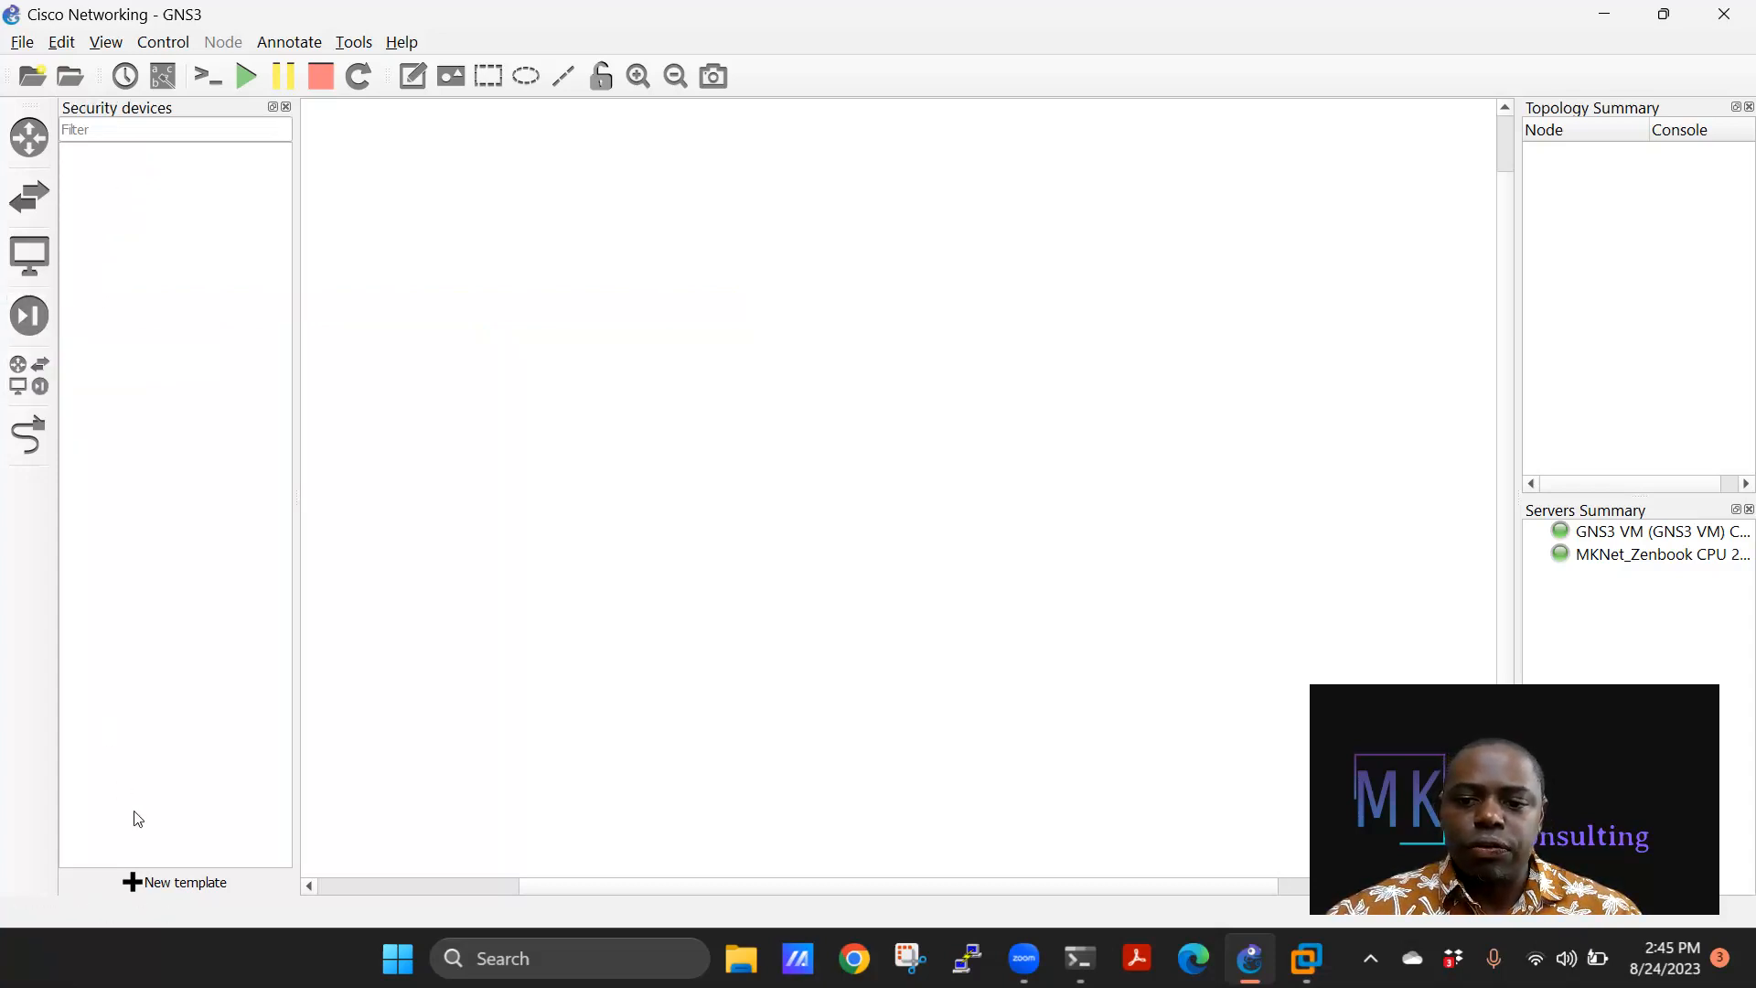
pyautogui.click(174, 882)
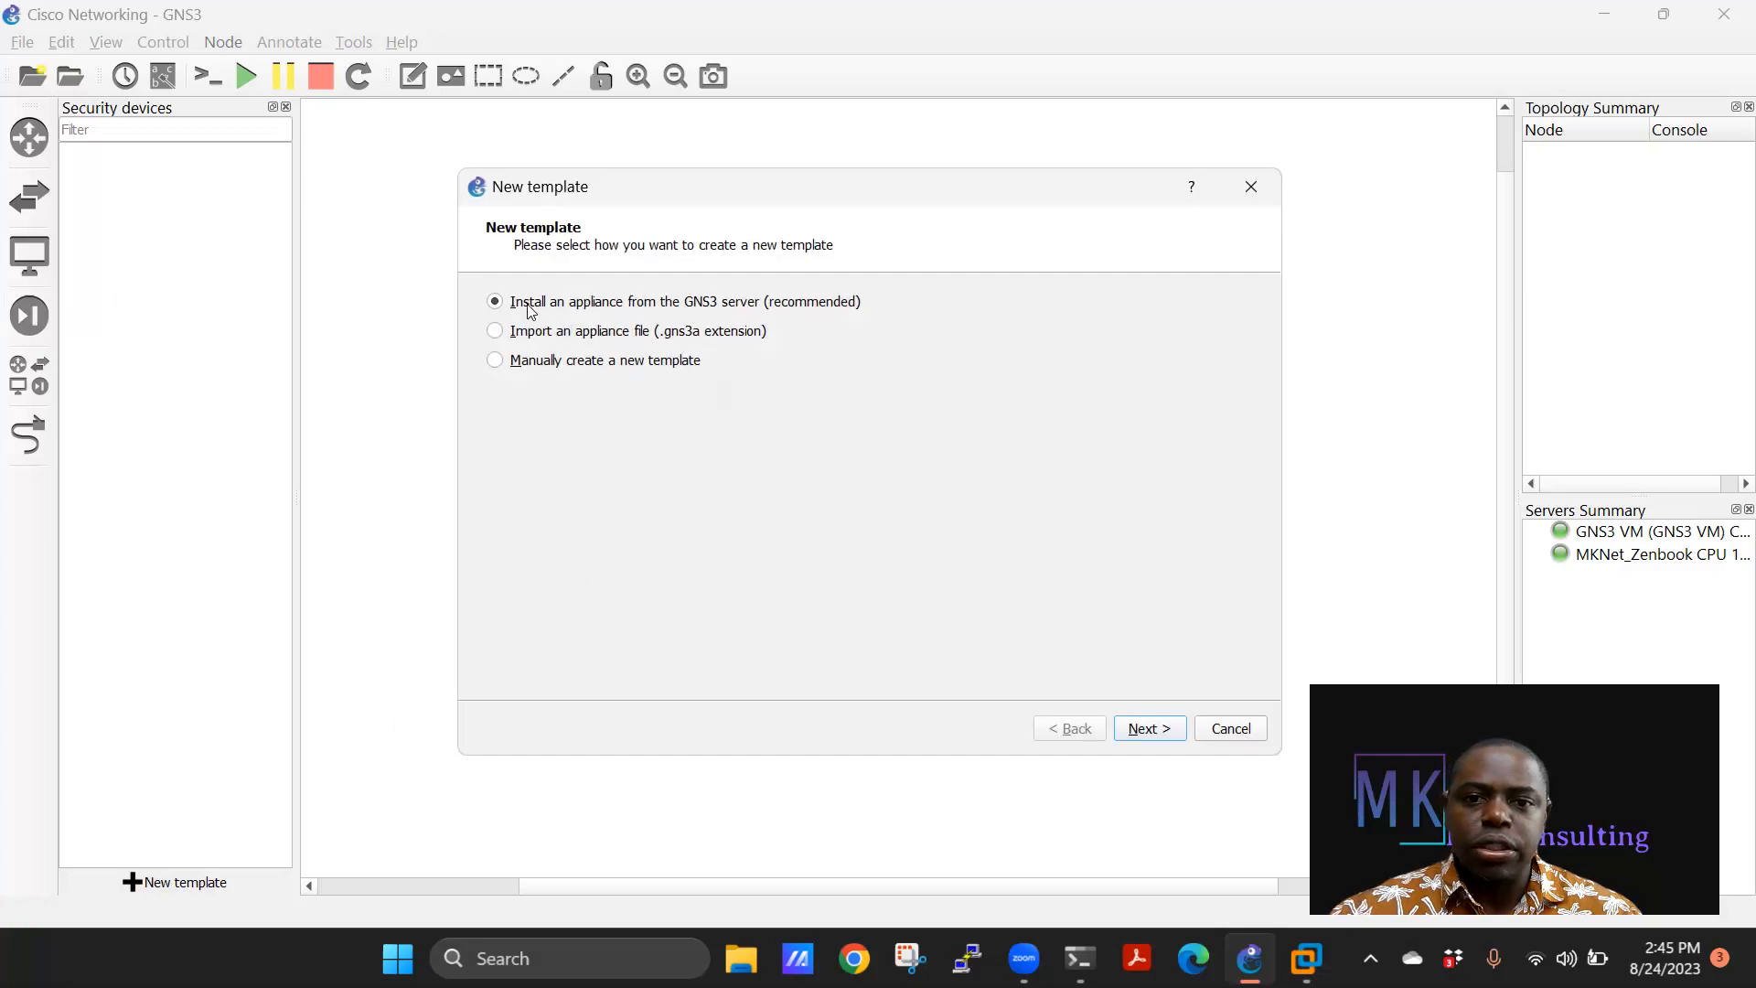
# Pick the Palo Alto PA-VM appliance under Firewalls from the server and start installing it.
pyautogui.click(1169, 729)
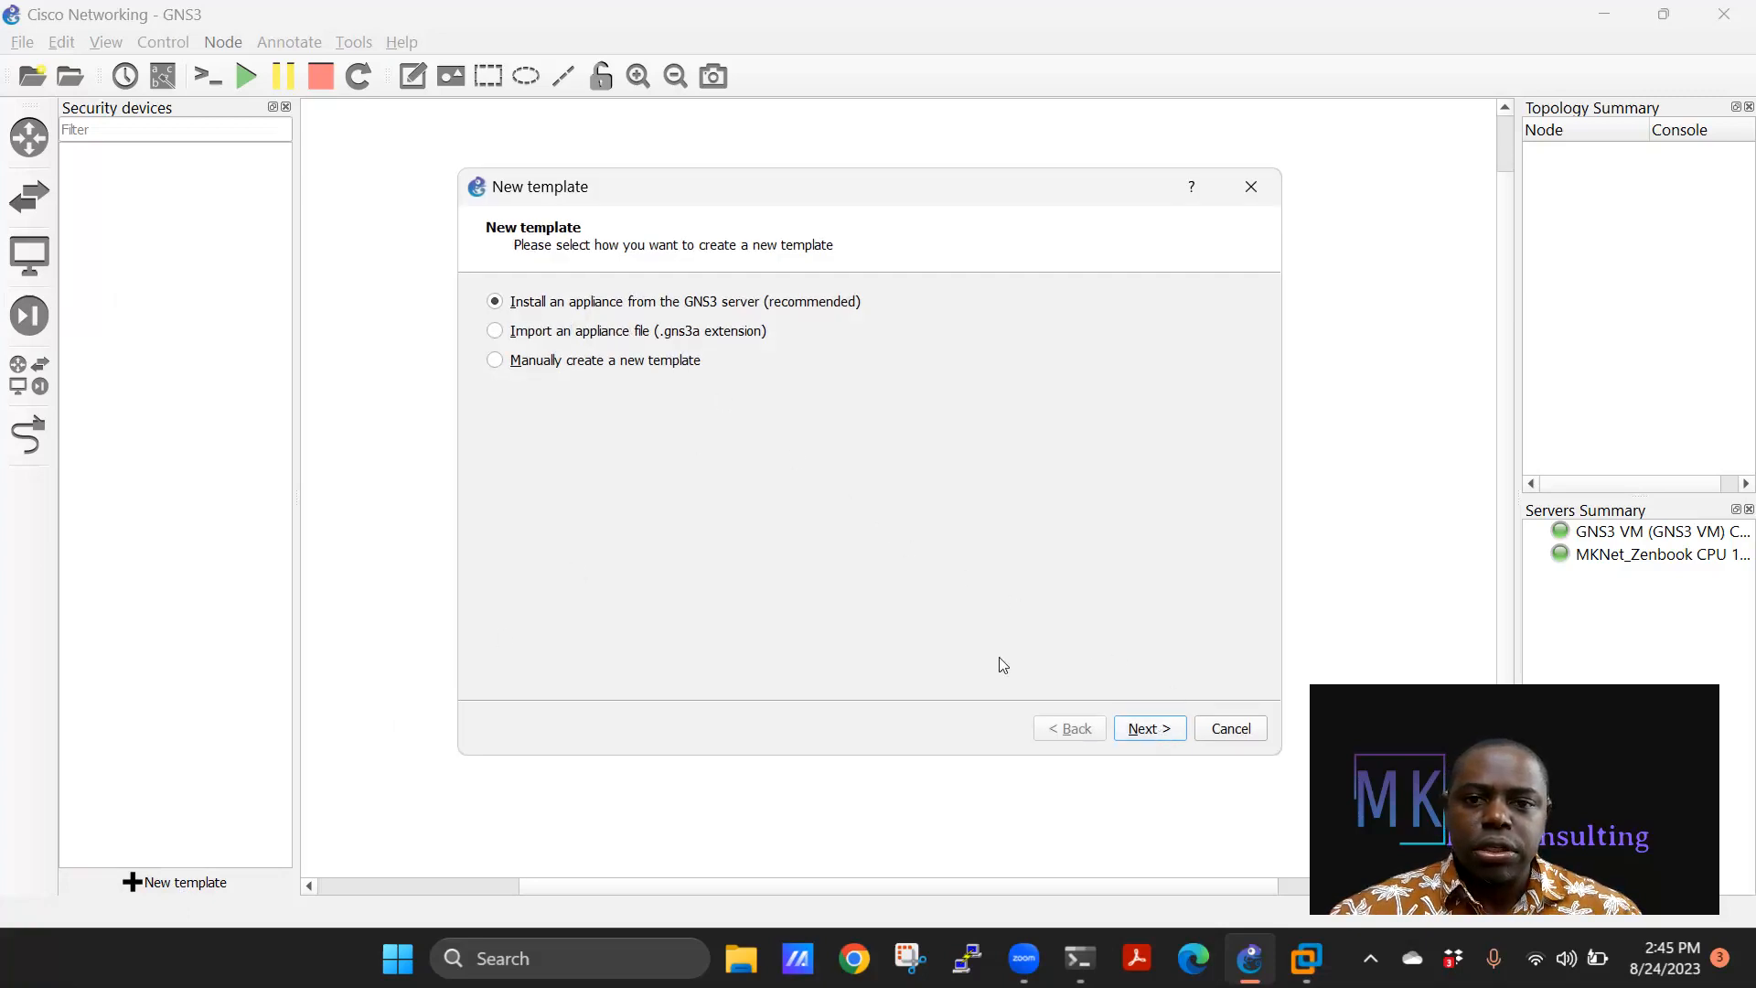
pyautogui.click(493, 360)
pyautogui.scroll(-3, 631, 524)
pyautogui.scroll(-6, 612, 528)
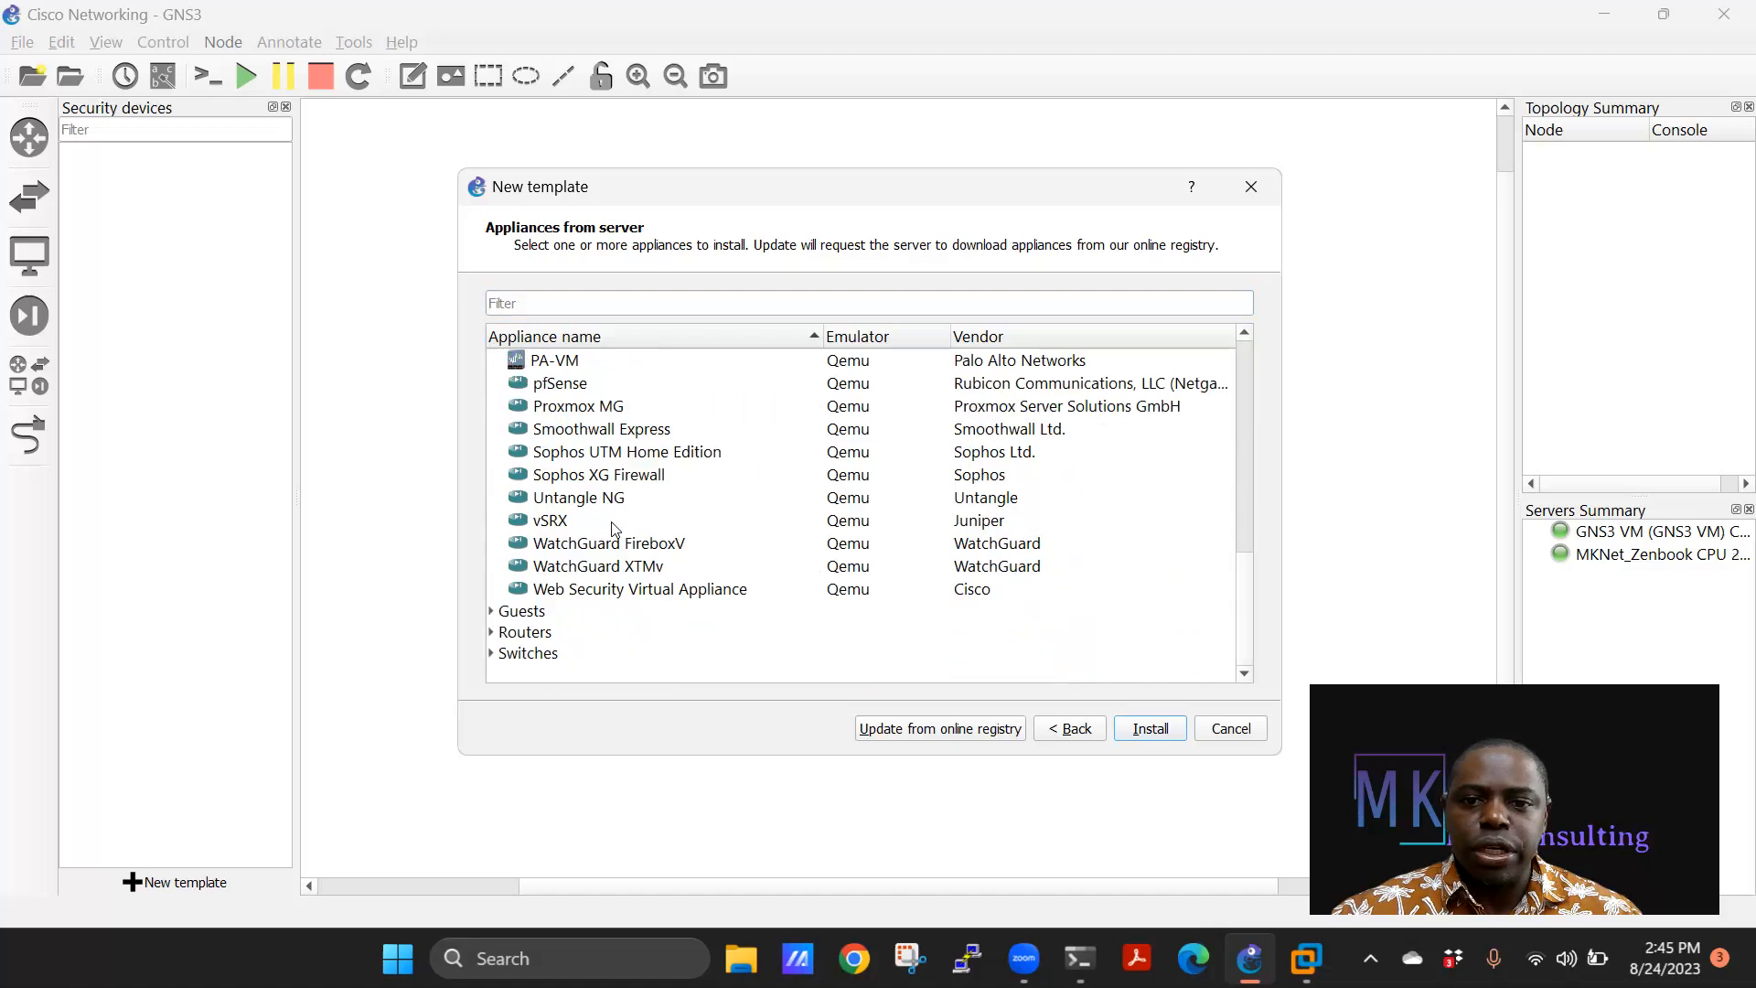
pyautogui.scroll(2, 595, 496)
pyautogui.click(594, 496)
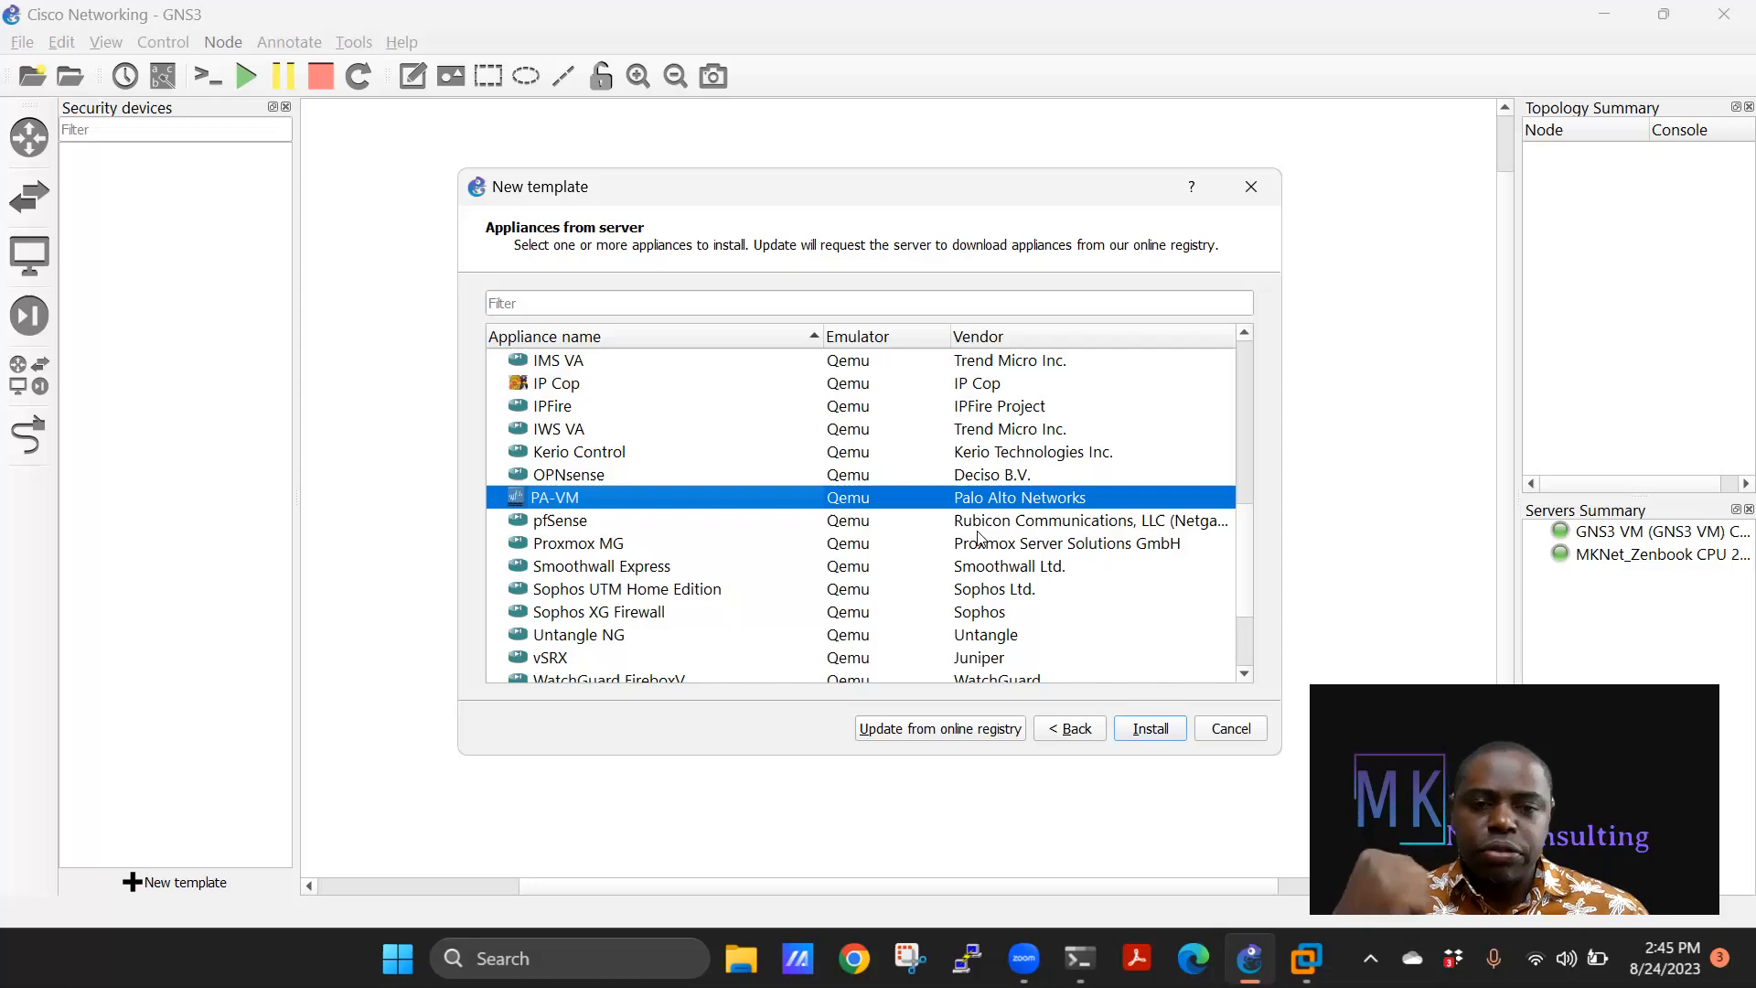
pyautogui.click(1141, 732)
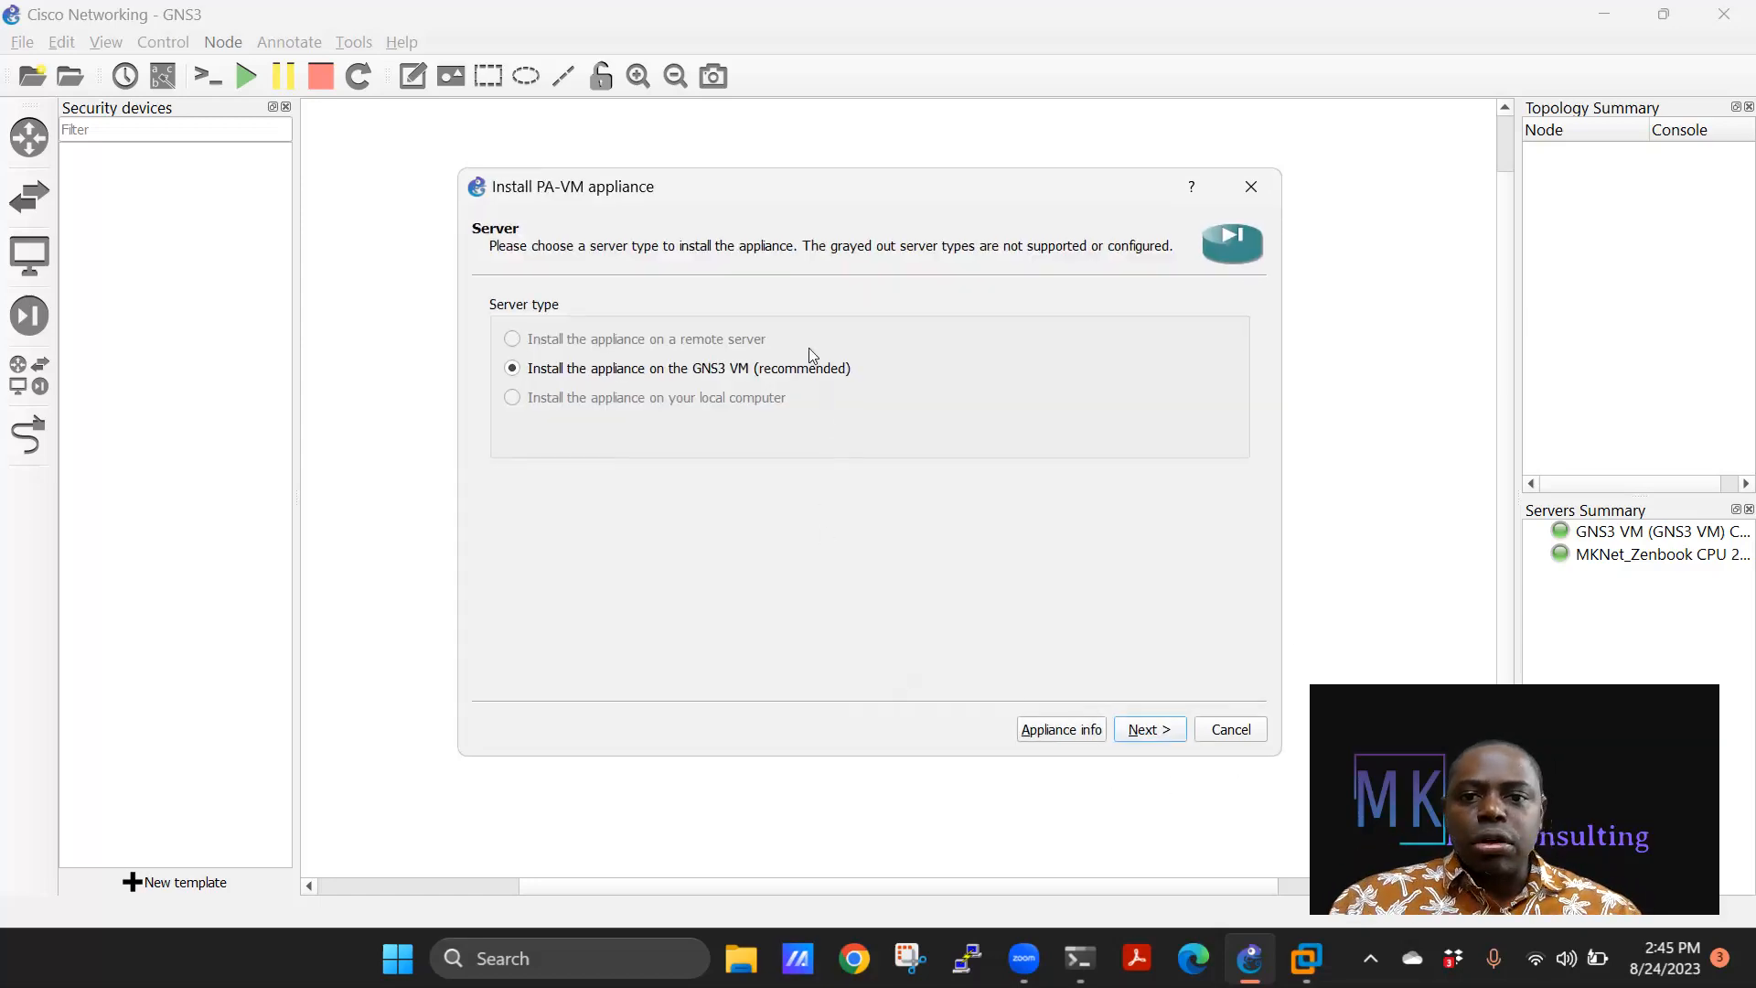
# Accept the GNS3 VM server and Qemu binary, then pick PA-VM-KVM-10.0.0.qcow2 under version 10.0.0.
pyautogui.click(1156, 731)
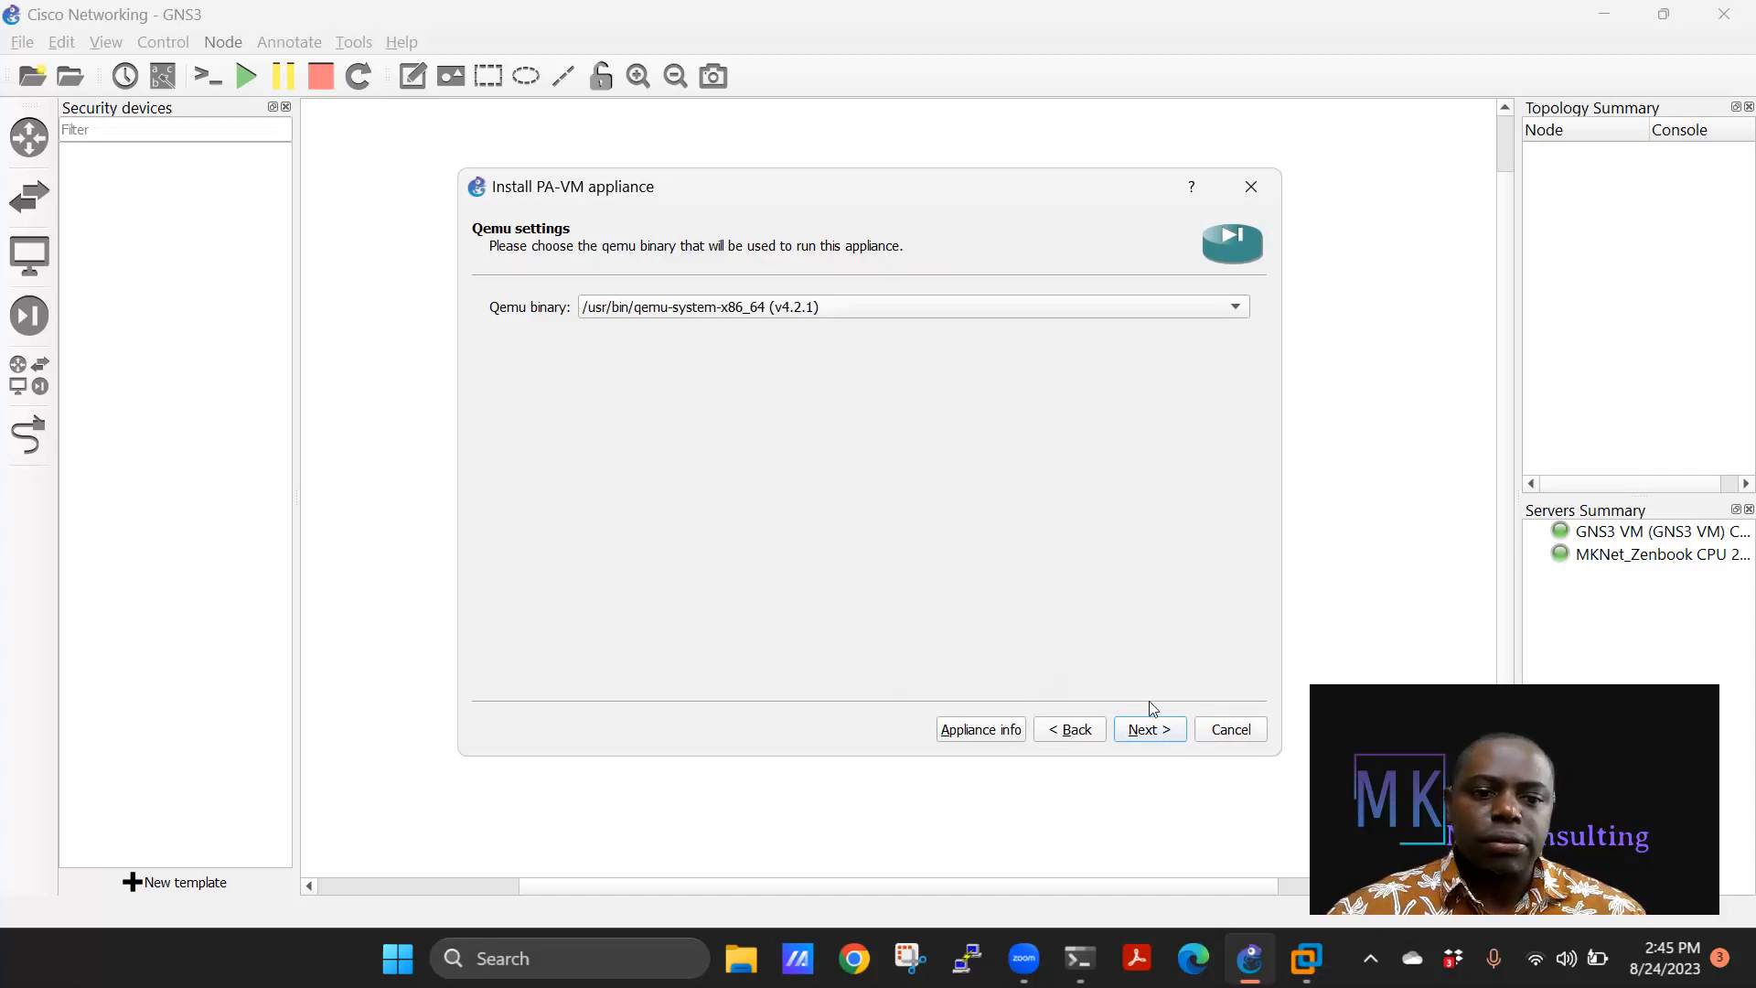
pyautogui.click(1150, 729)
pyautogui.scroll(-3, 672, 421)
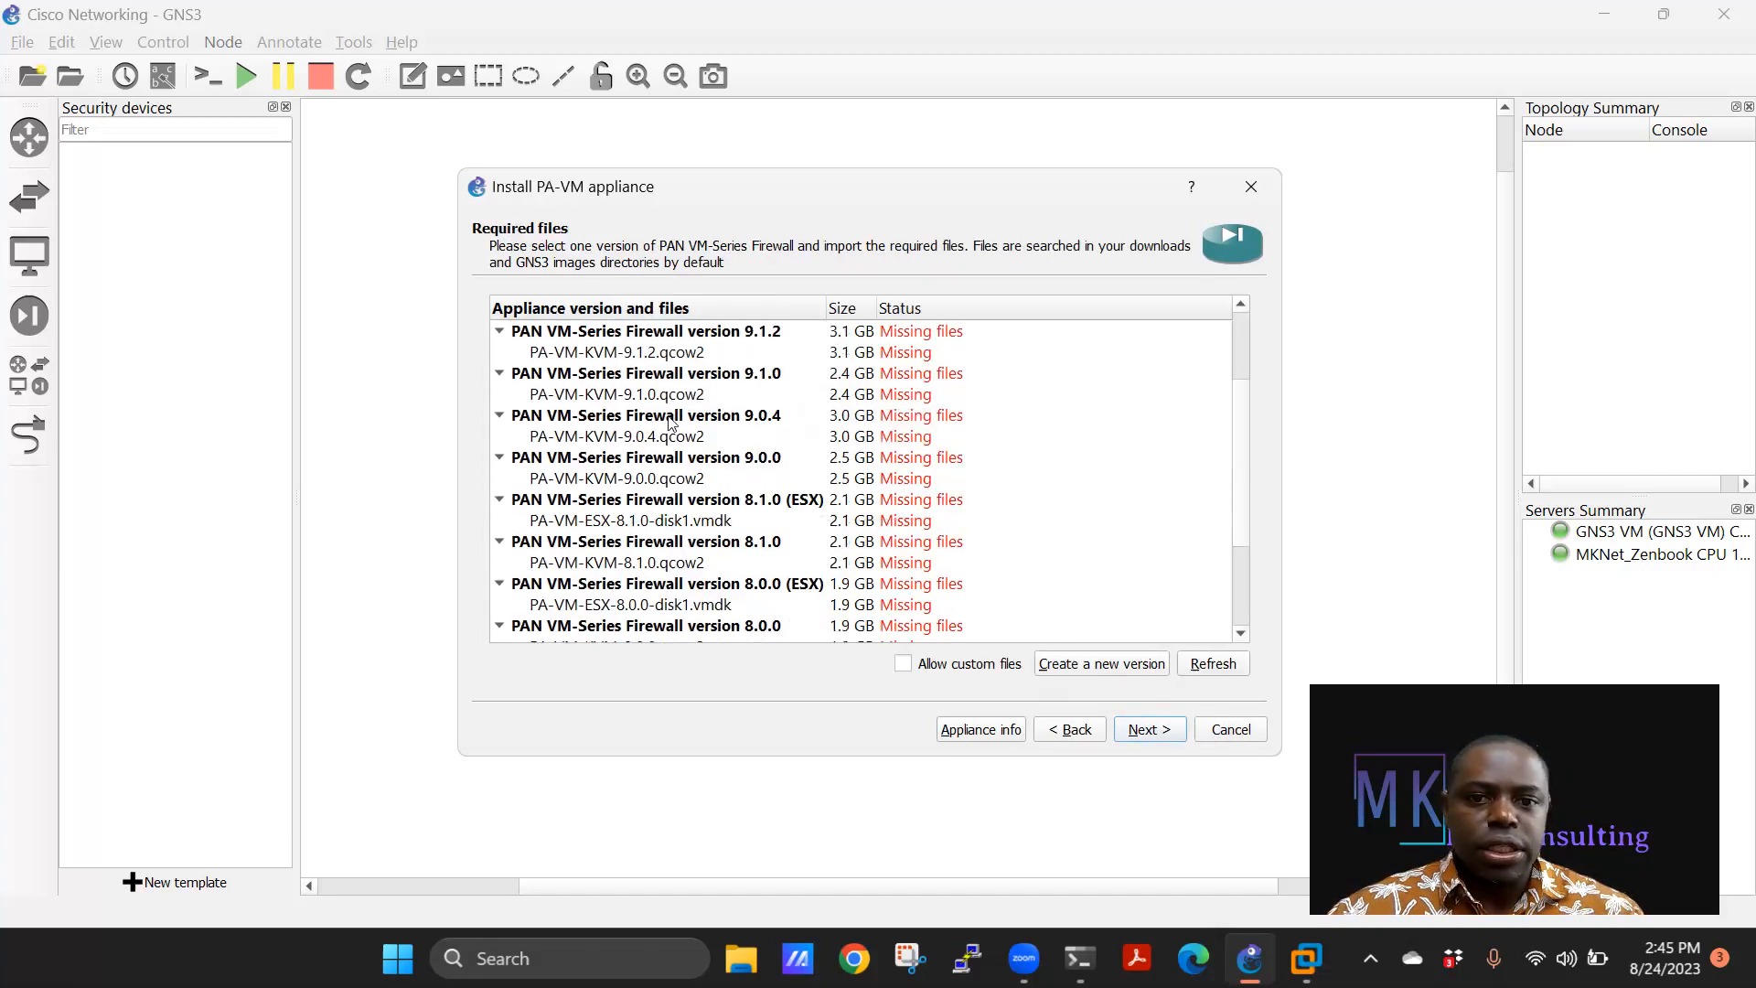
pyautogui.scroll(-1, 672, 421)
pyautogui.scroll(5, 695, 539)
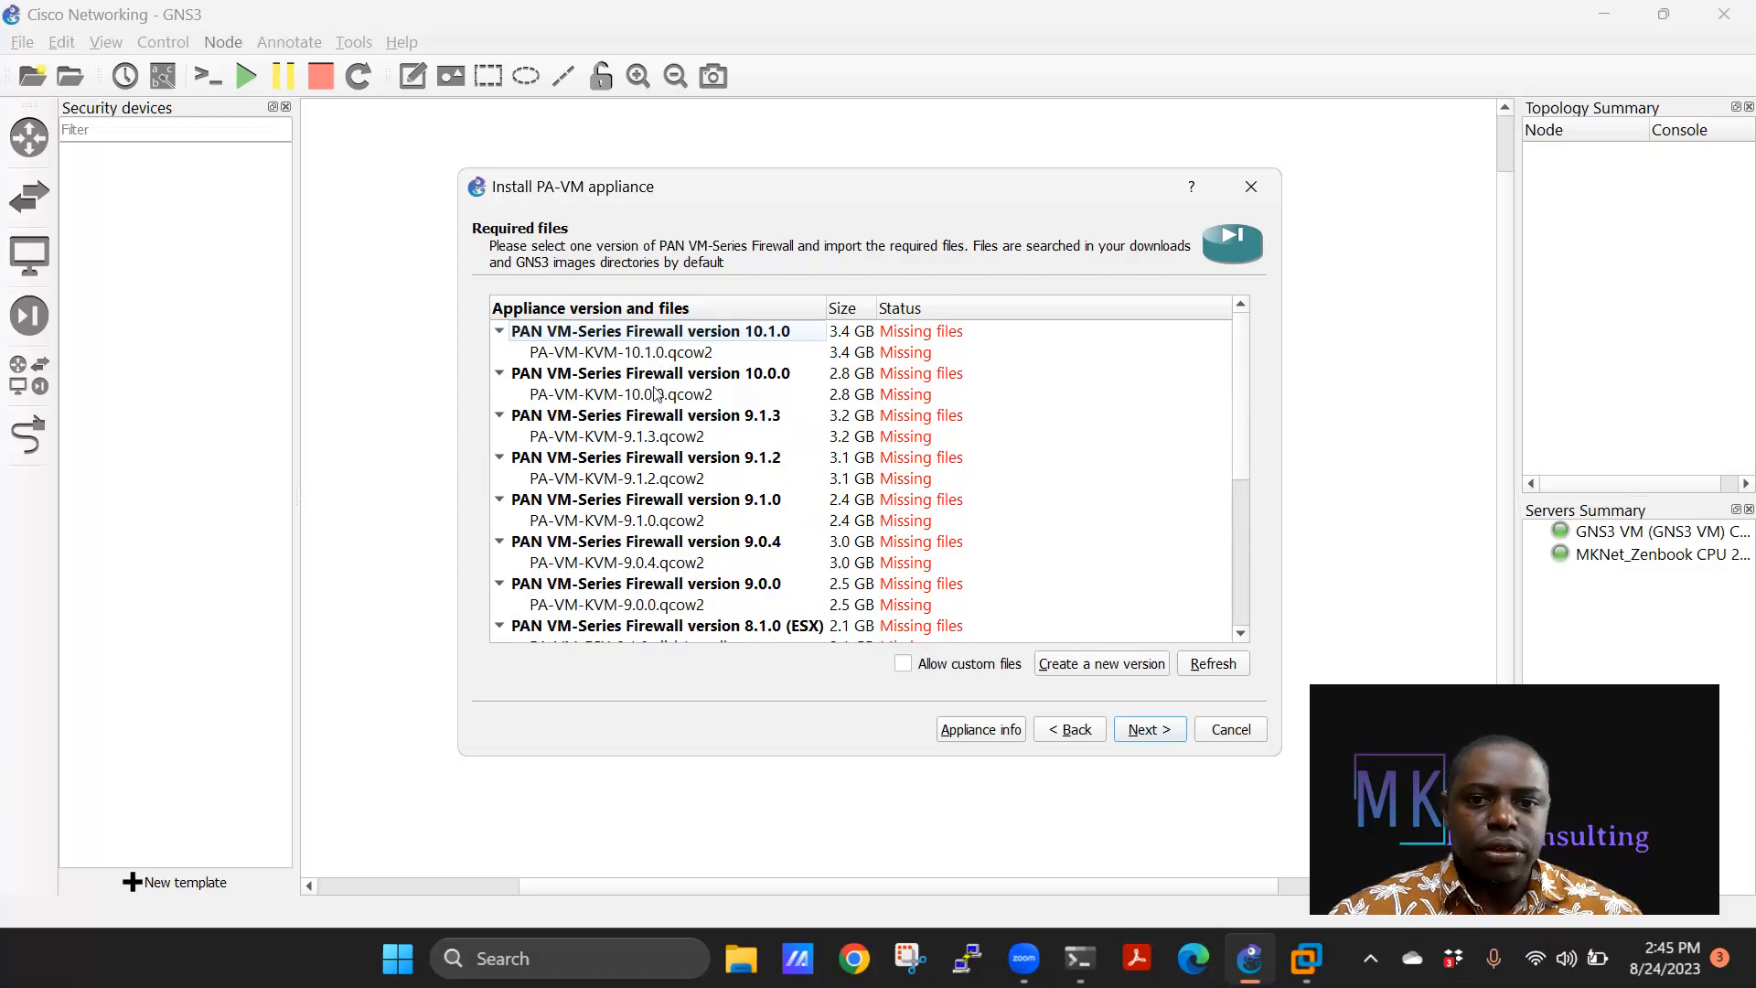
pyautogui.click(653, 395)
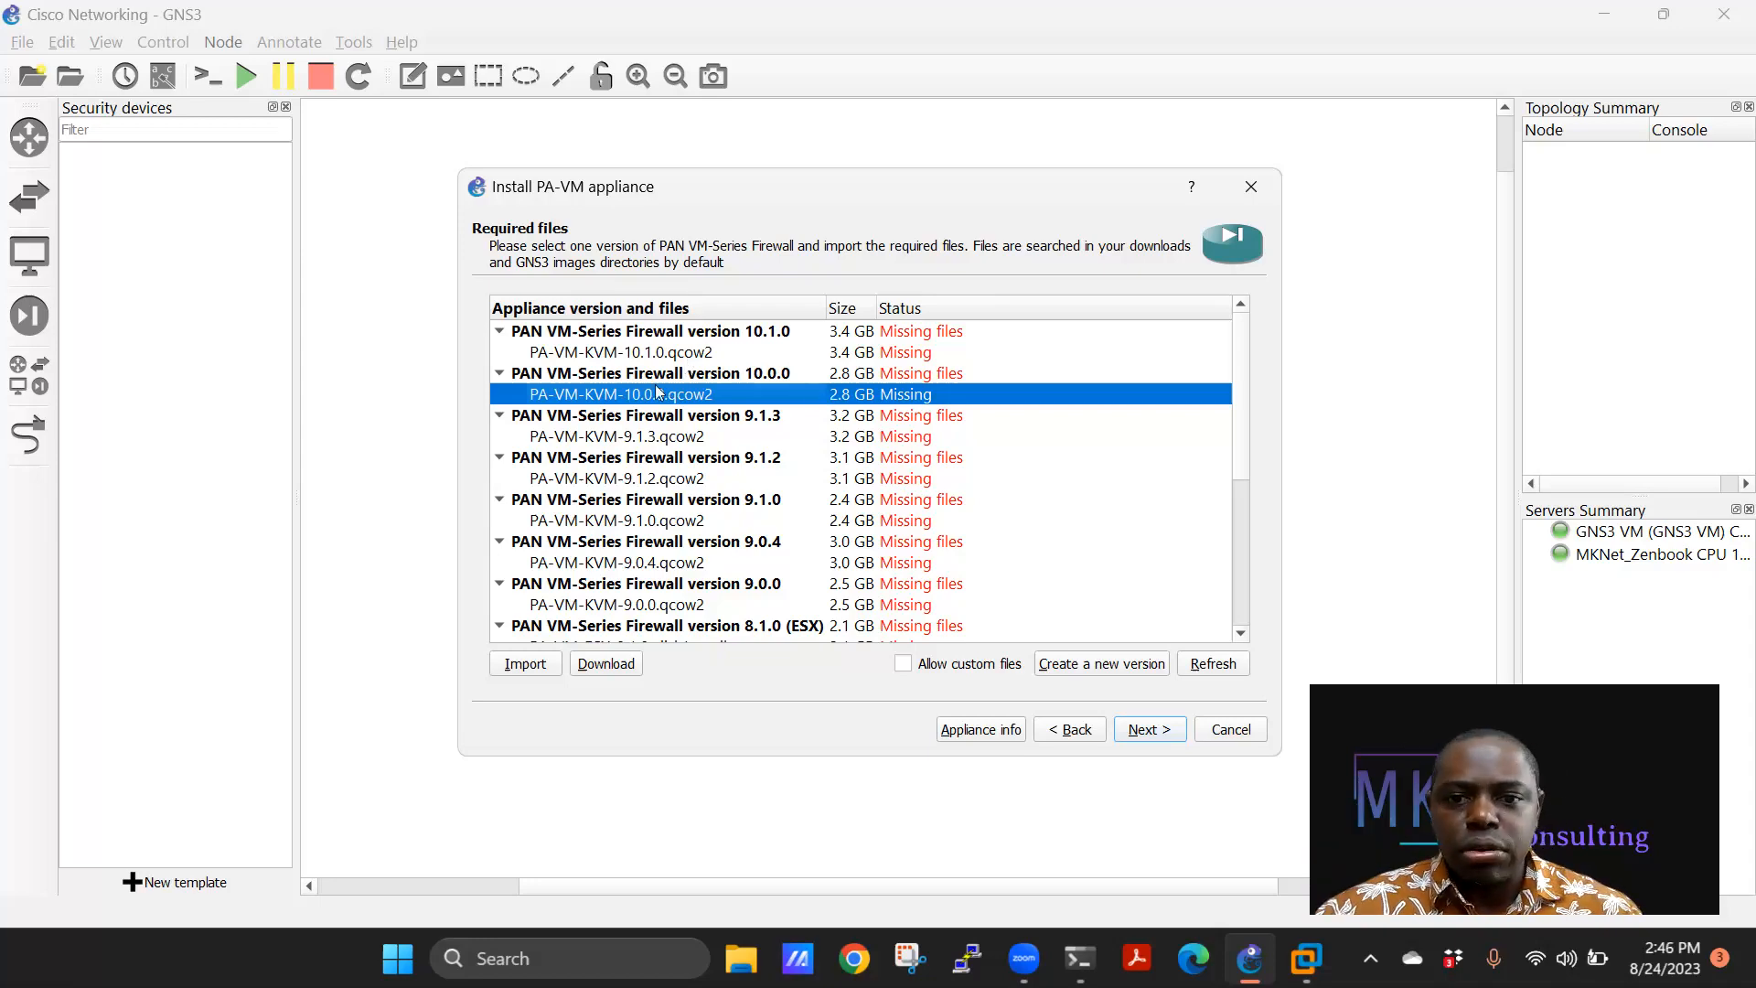
# Import the local PA-VM-KVM-10.0.0.qcow2 file and let it finish uploading.
pyautogui.click(534, 668)
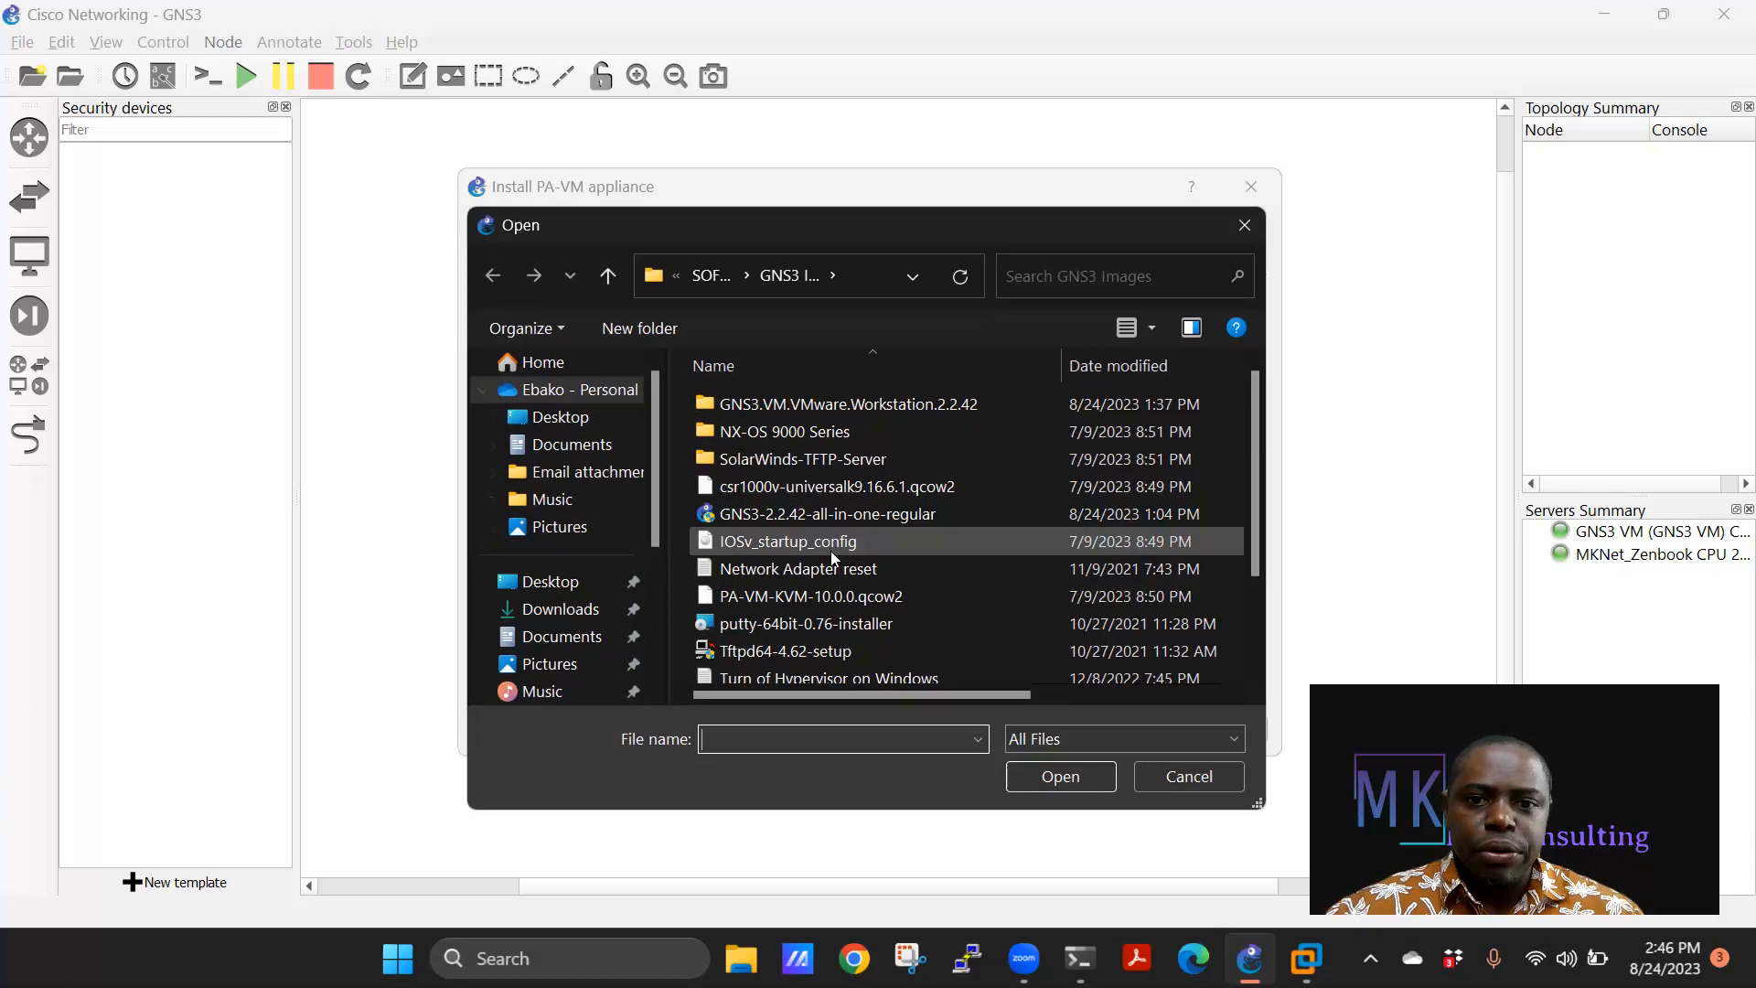
pyautogui.scroll(-1, 832, 553)
pyautogui.scroll(-1, 834, 562)
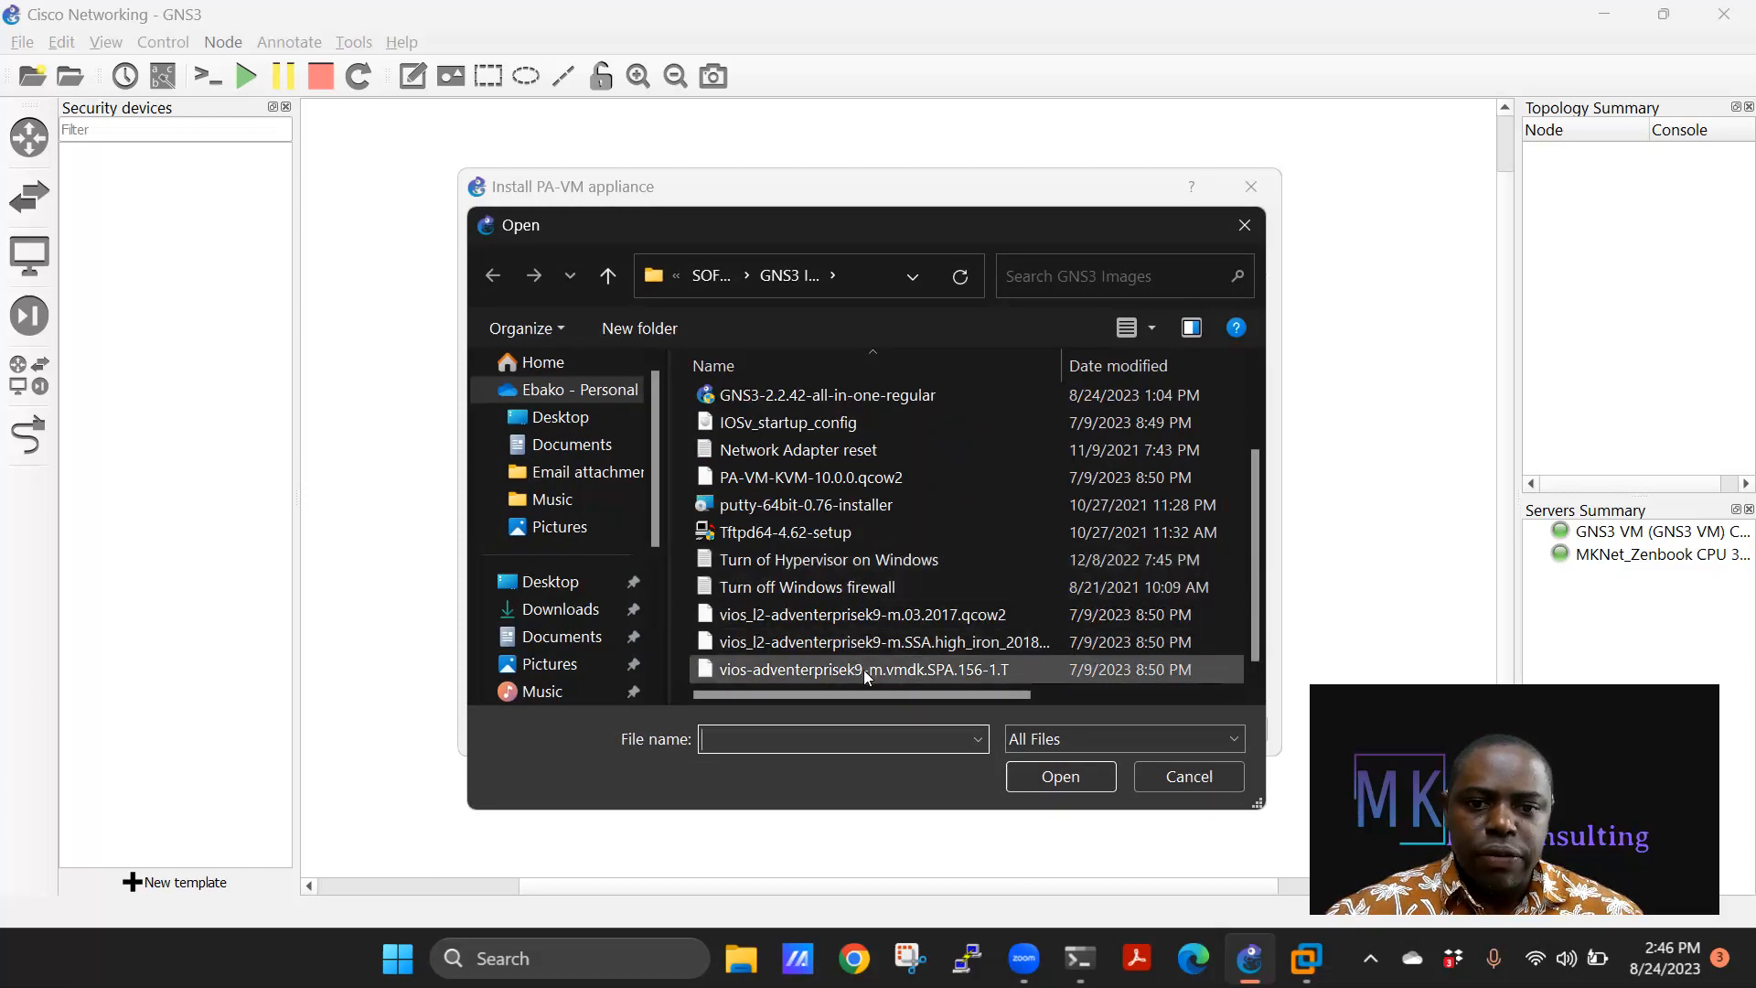
pyautogui.click(848, 473)
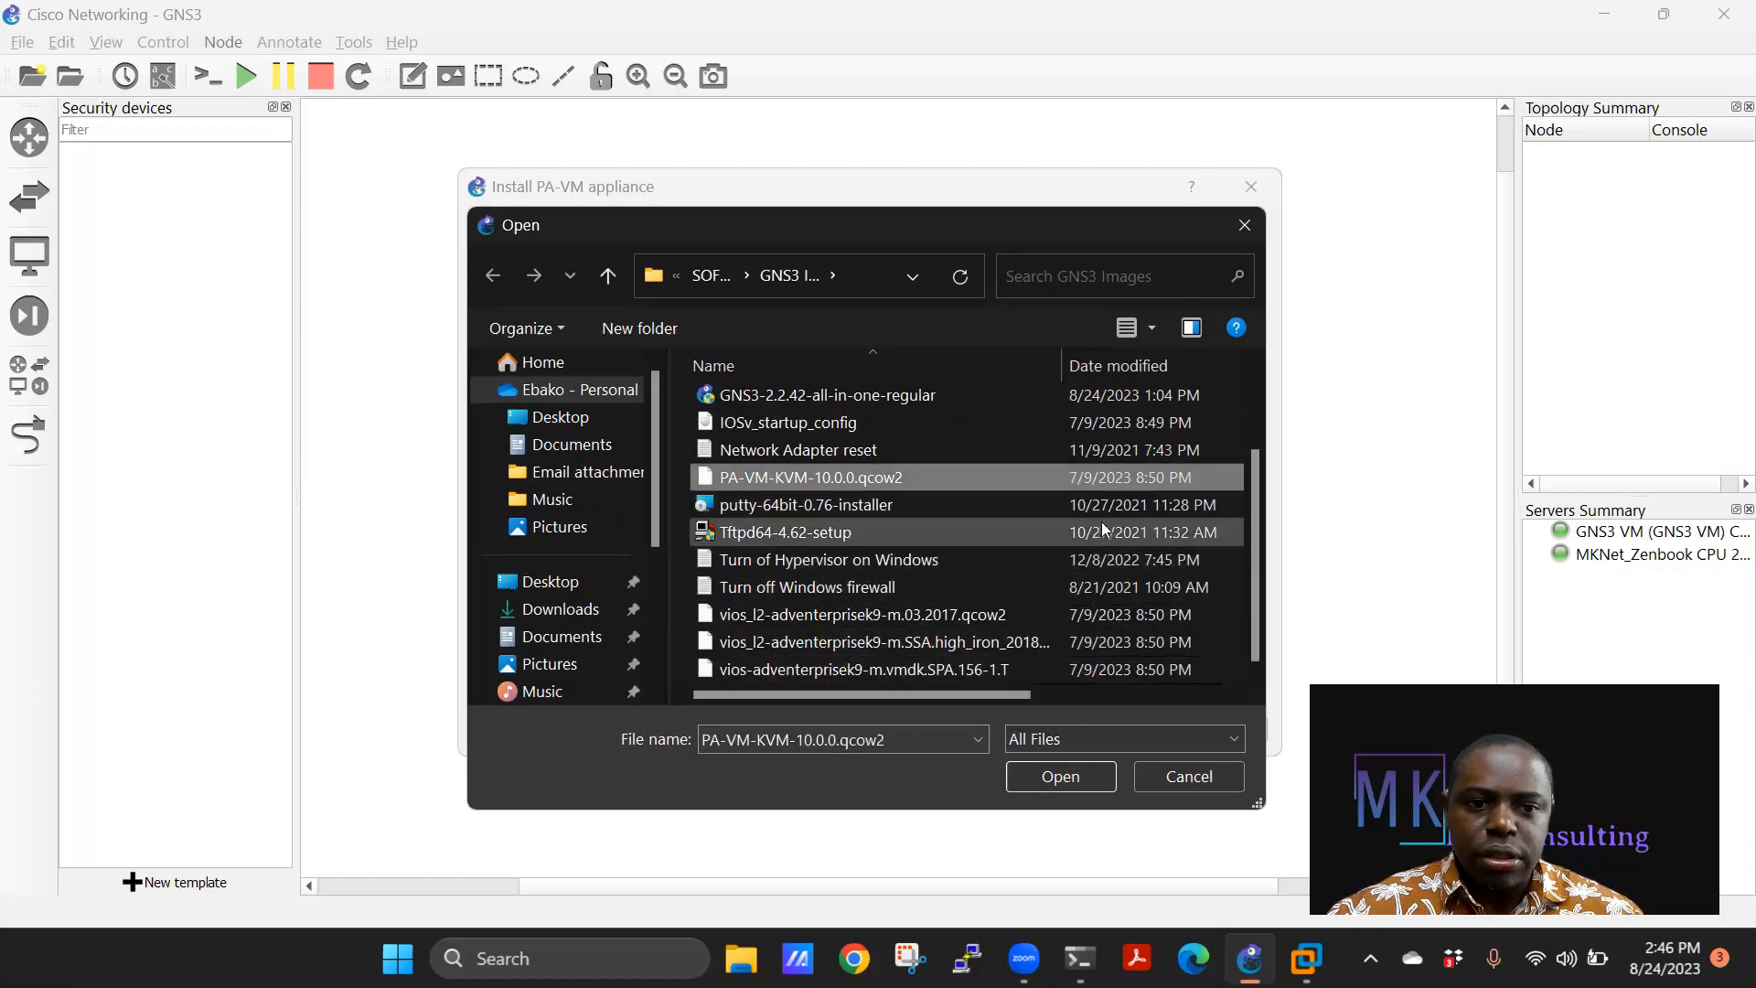
pyautogui.click(1065, 776)
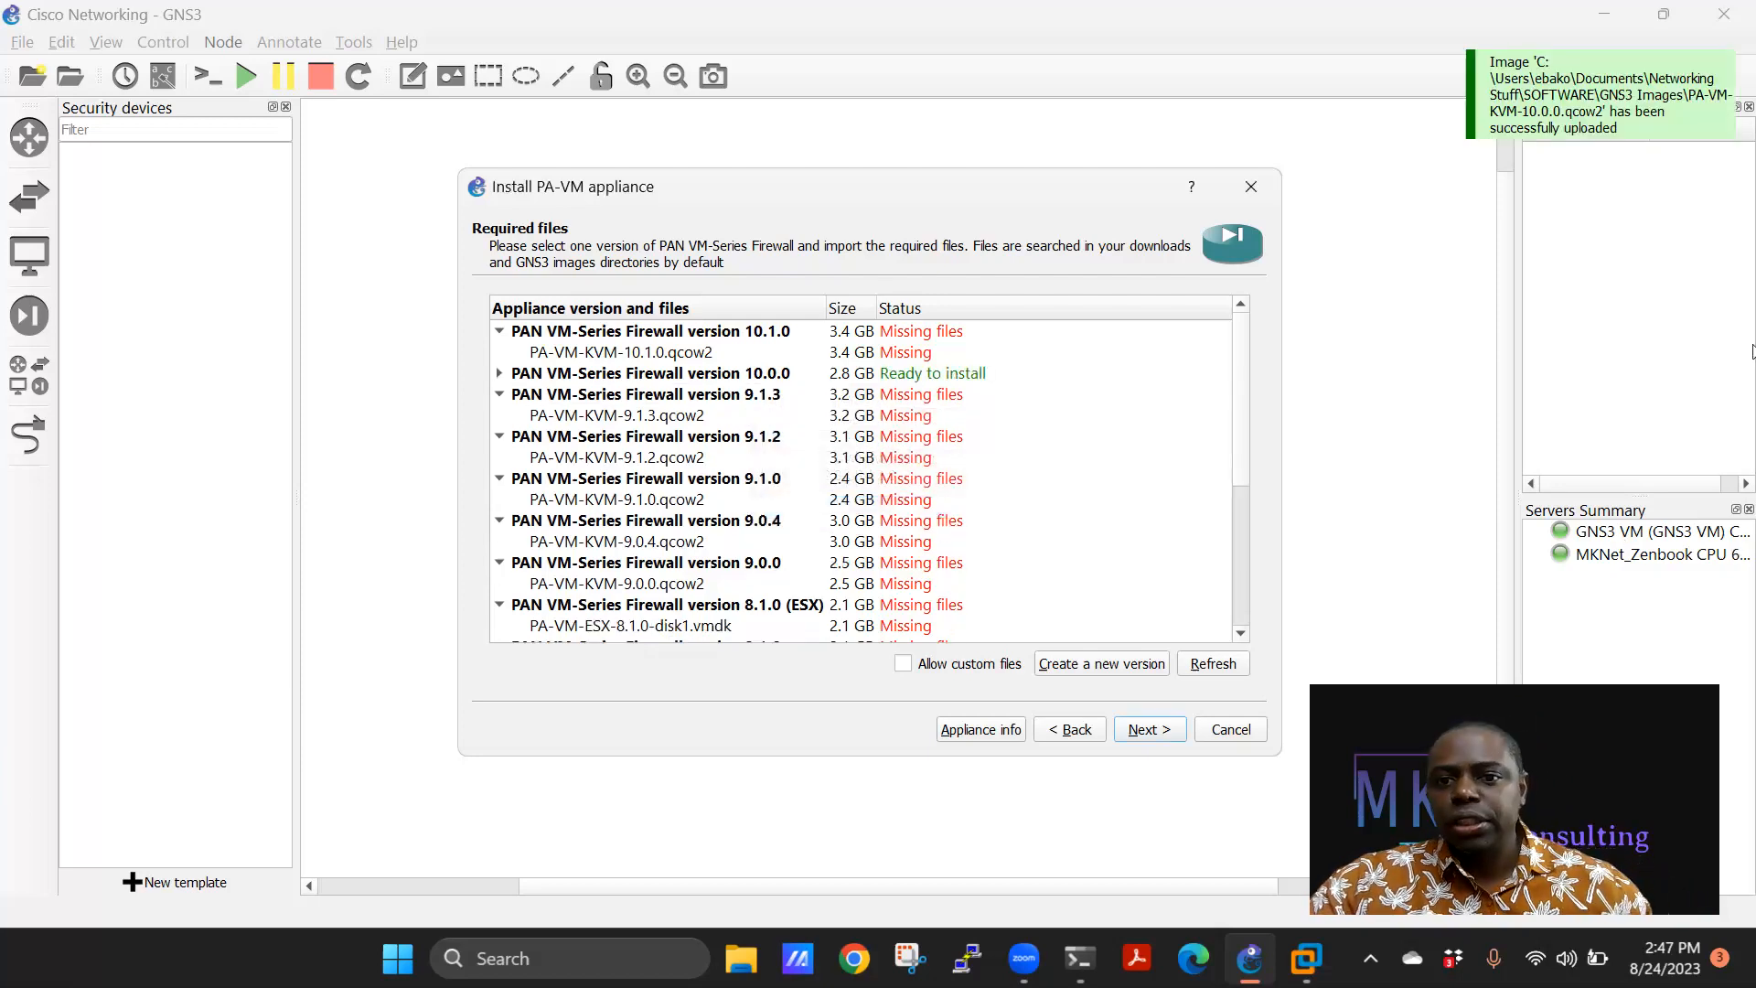
# Select PA-VM-KVM-10.0.0.qcow2 for version 10.0.0 and confirm installing that version.
pyautogui.click(500, 374)
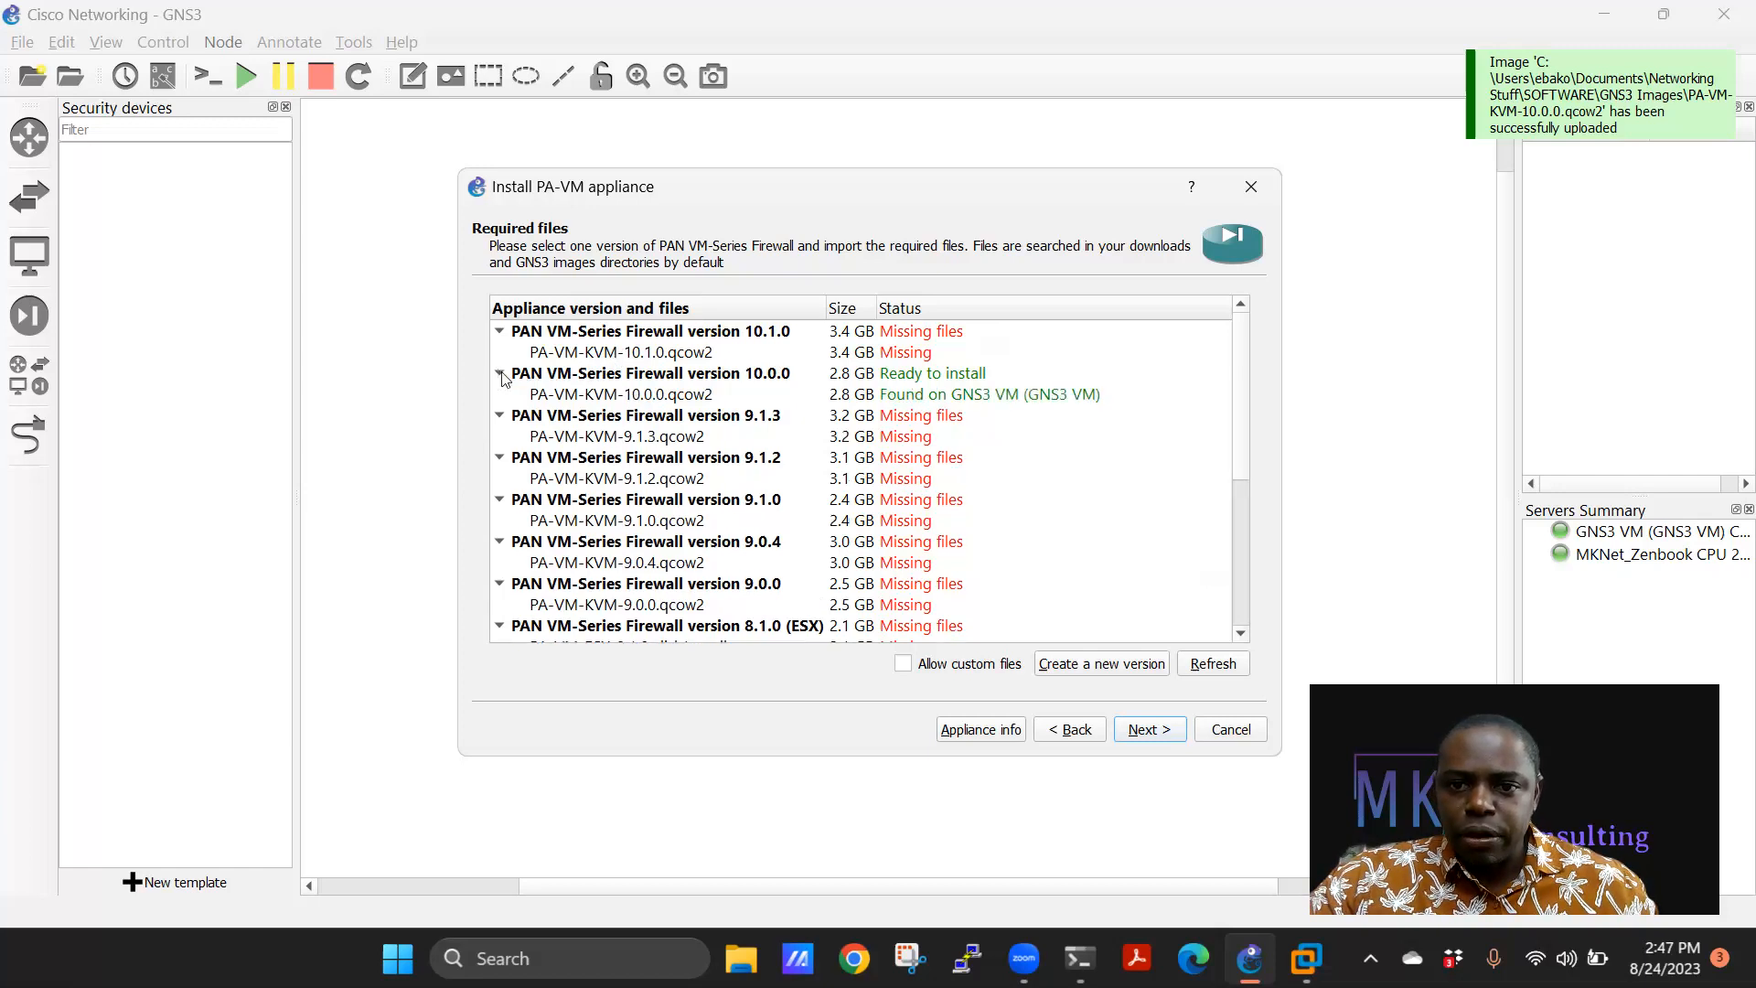
pyautogui.click(604, 399)
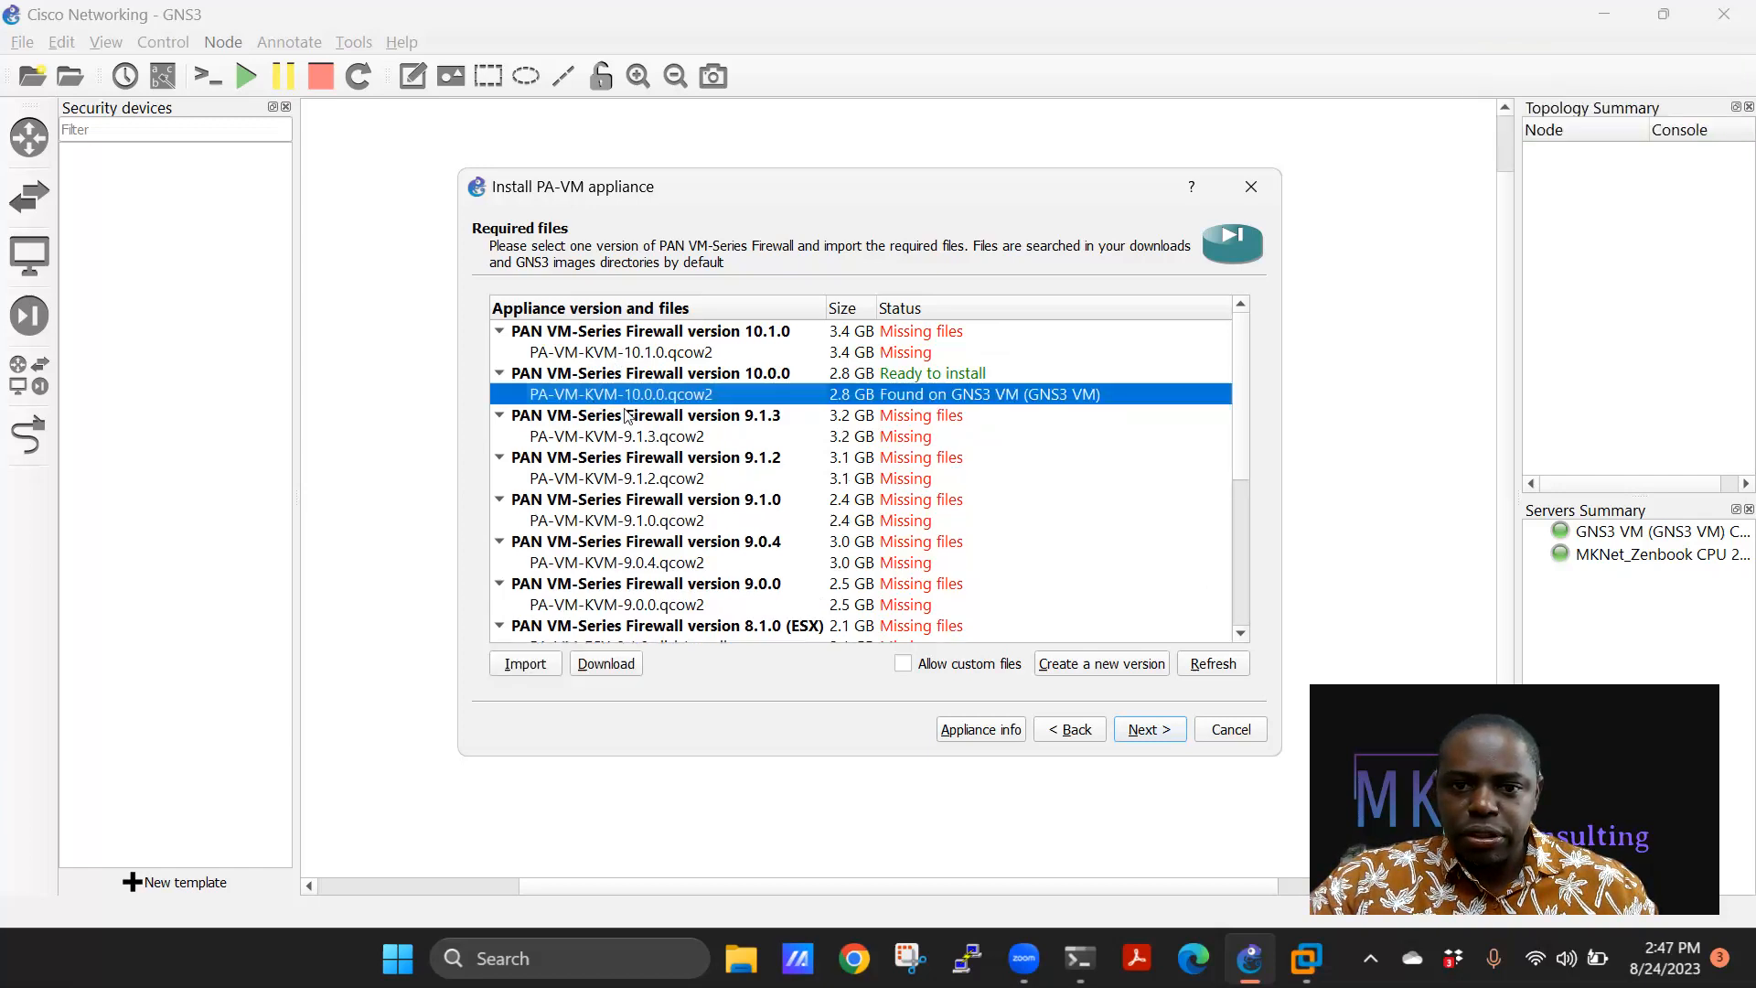
pyautogui.click(499, 374)
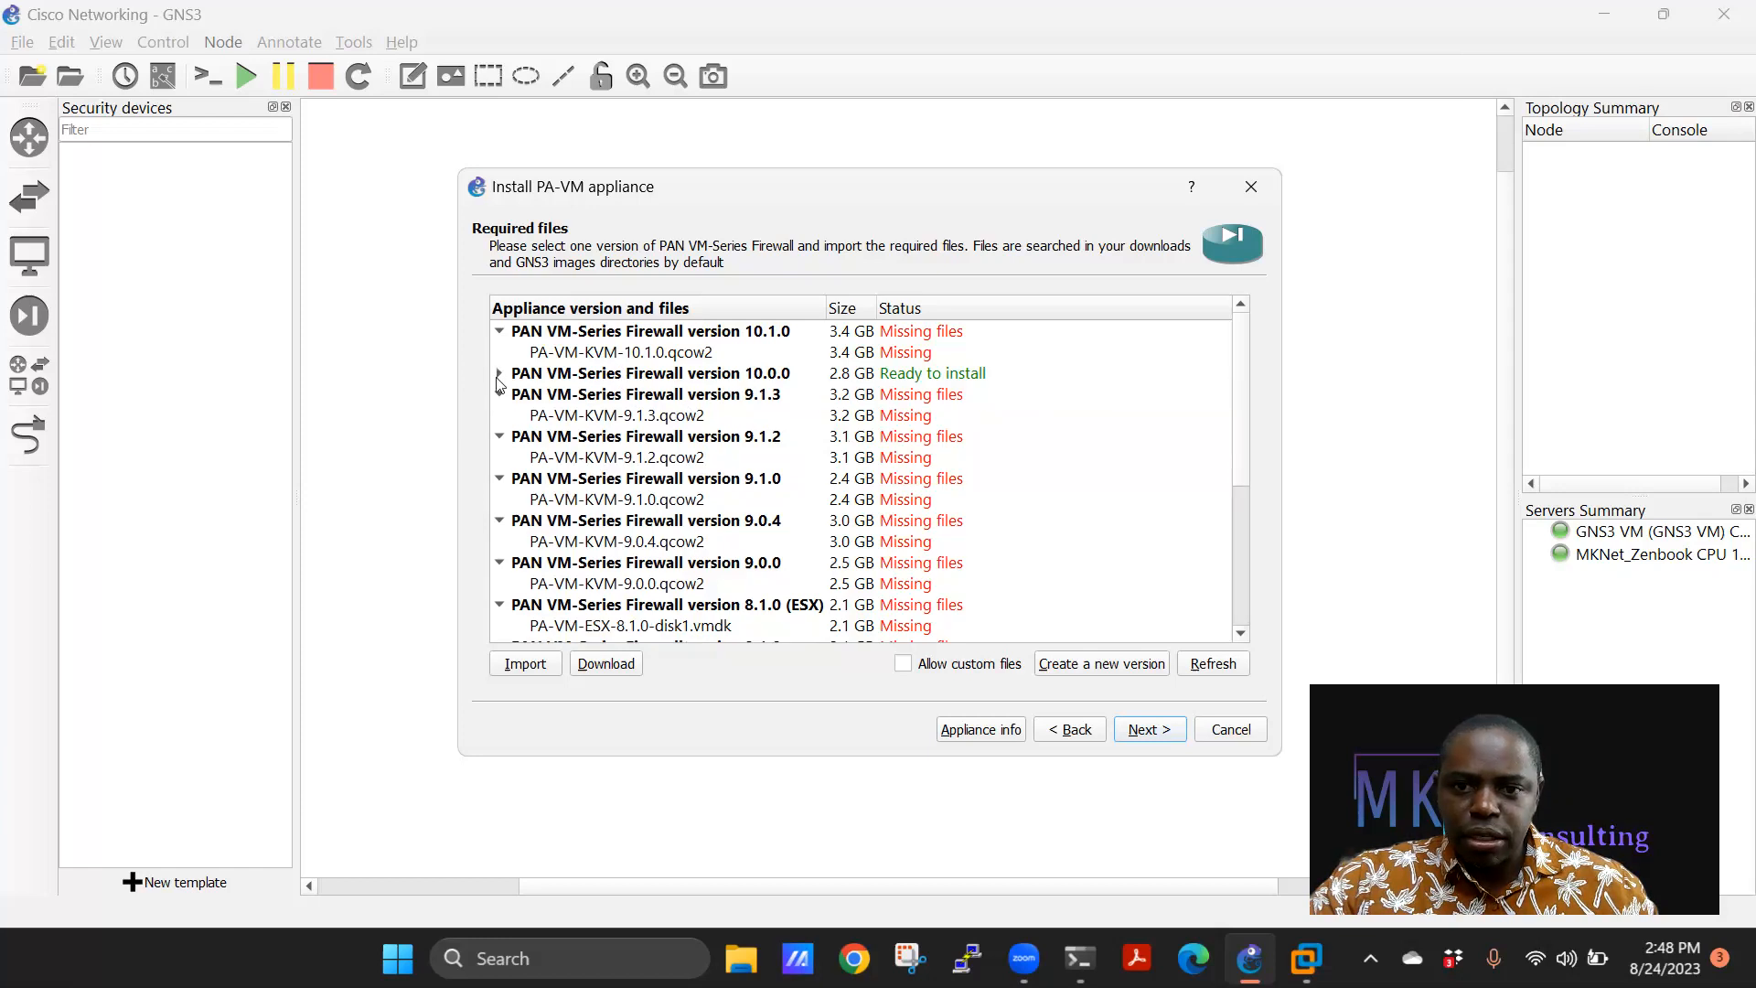
pyautogui.click(500, 374)
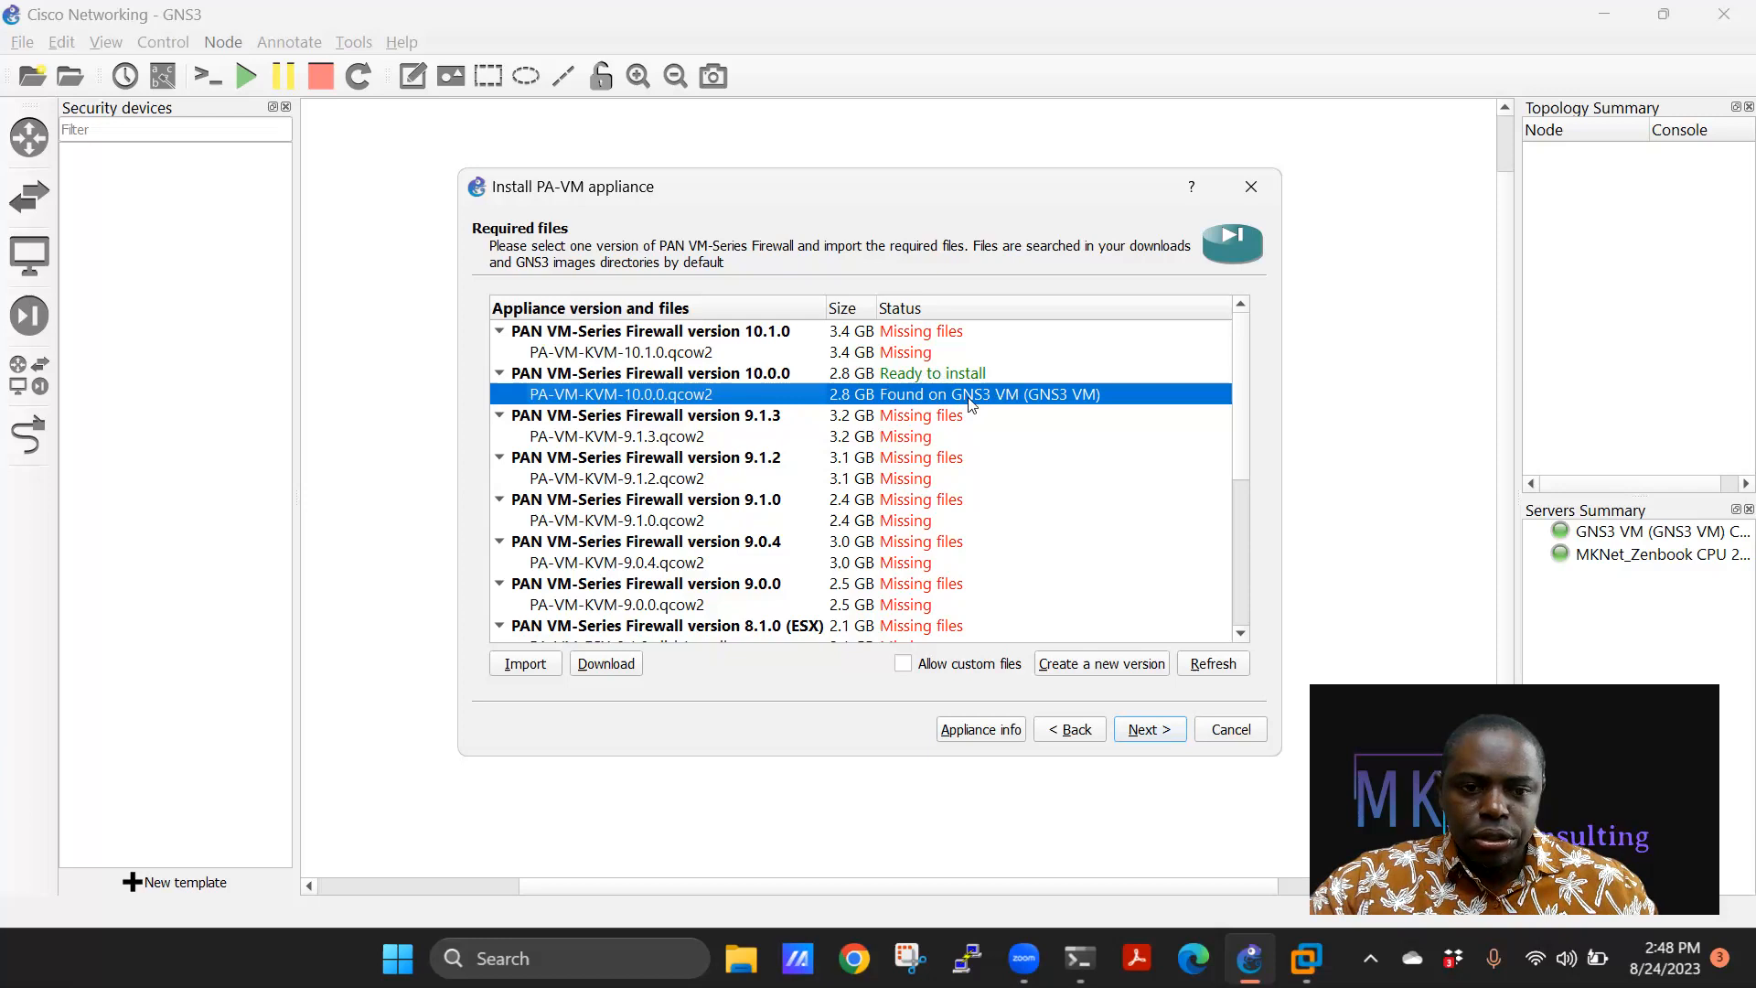
pyautogui.click(1149, 731)
pyautogui.click(929, 510)
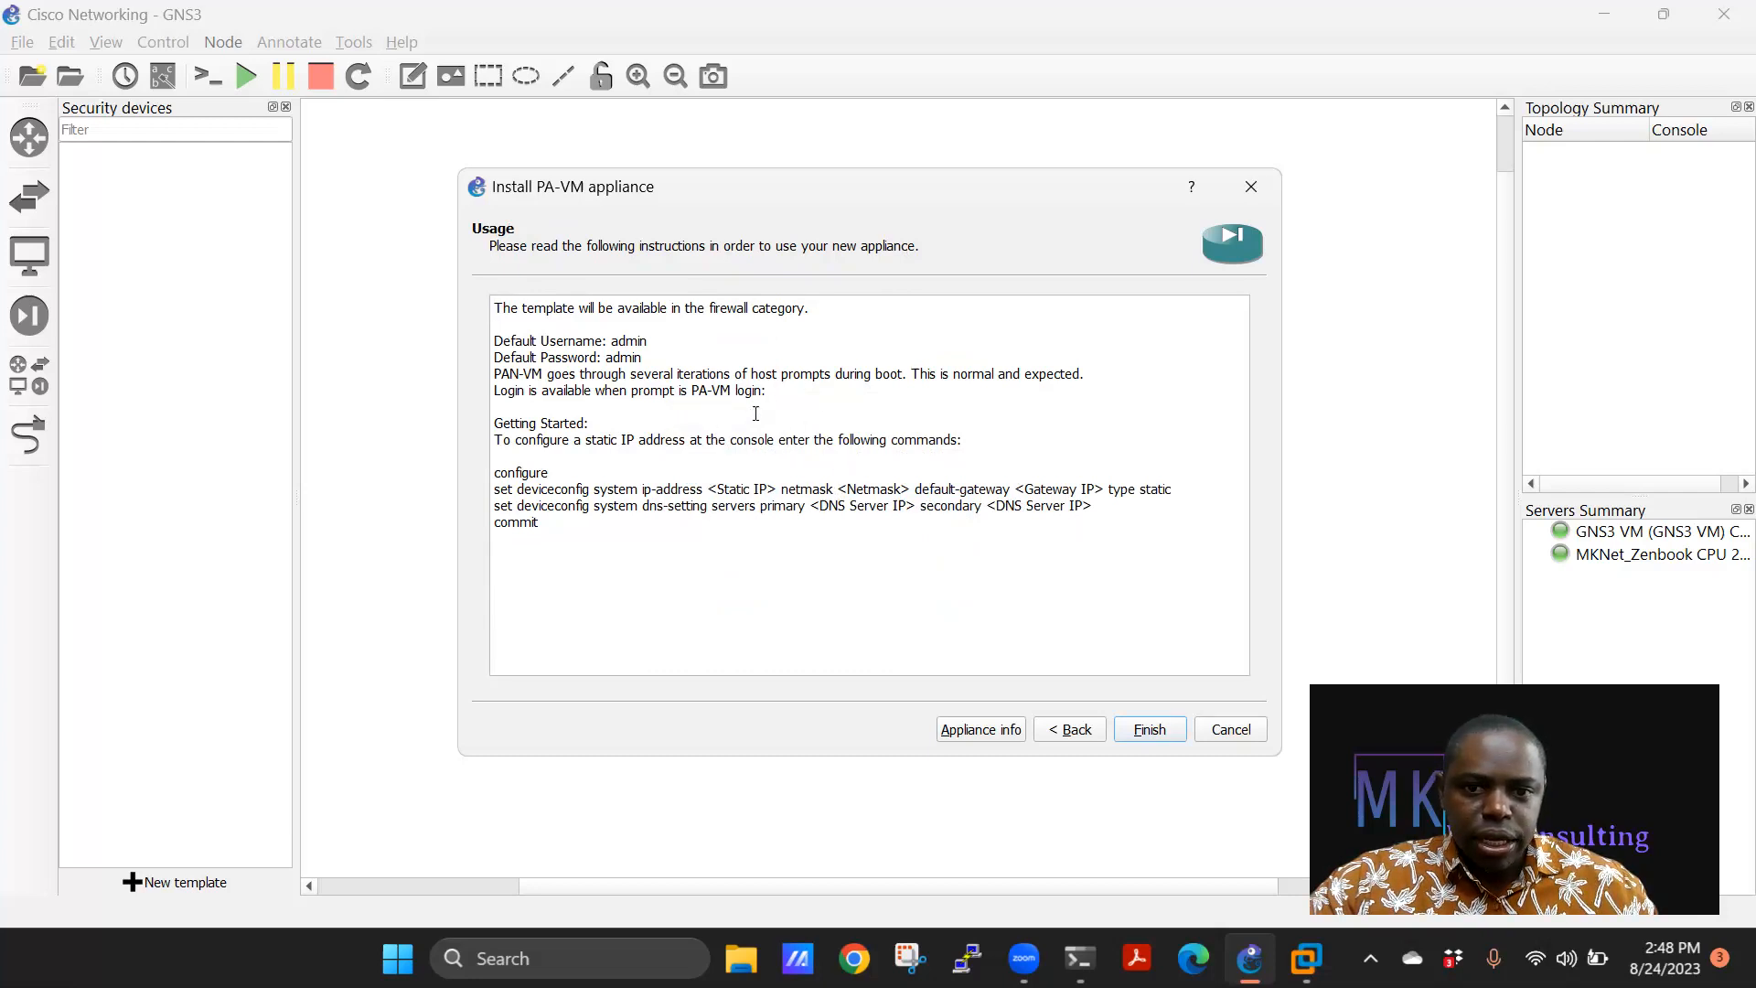
# Review the PA-VM usage notes and finish installing the PA-VM 10.0.0 appliance template.
pyautogui.moveTo(652, 345)
pyautogui.mouseDown()
pyautogui.moveTo(499, 350)
pyautogui.moveTo(673, 361)
pyautogui.mouseUp()
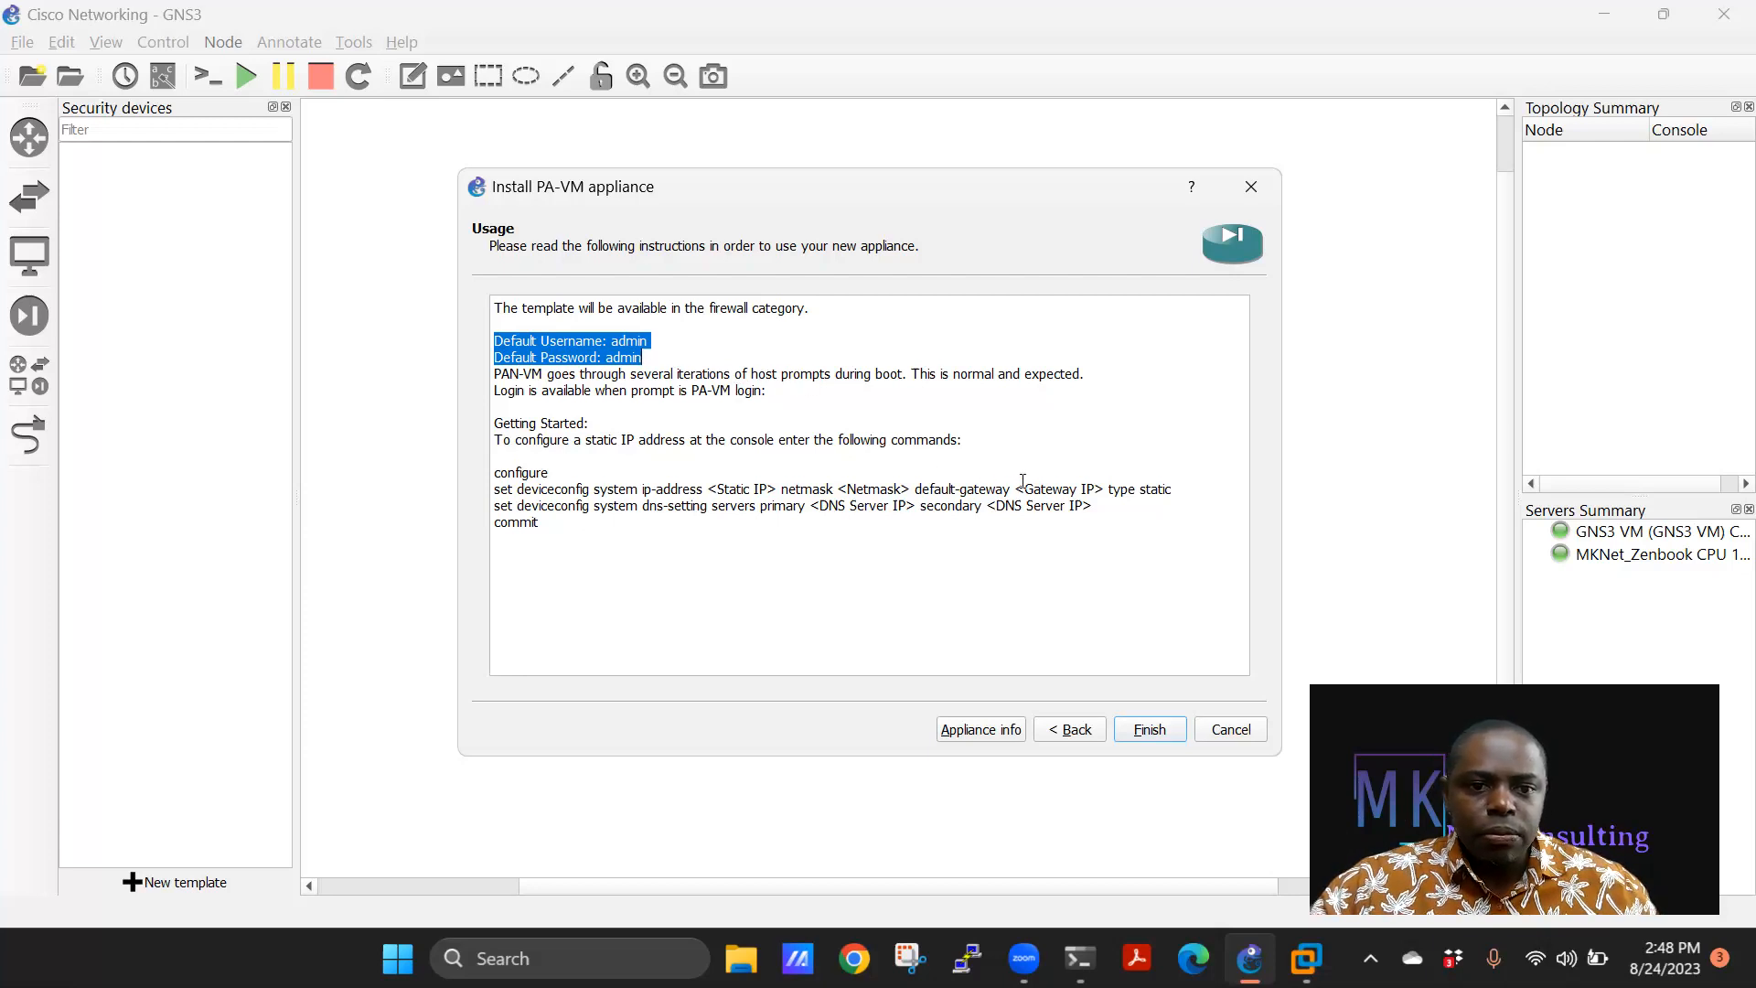
pyautogui.moveTo(642, 580); pyautogui.dragTo(490, 303)
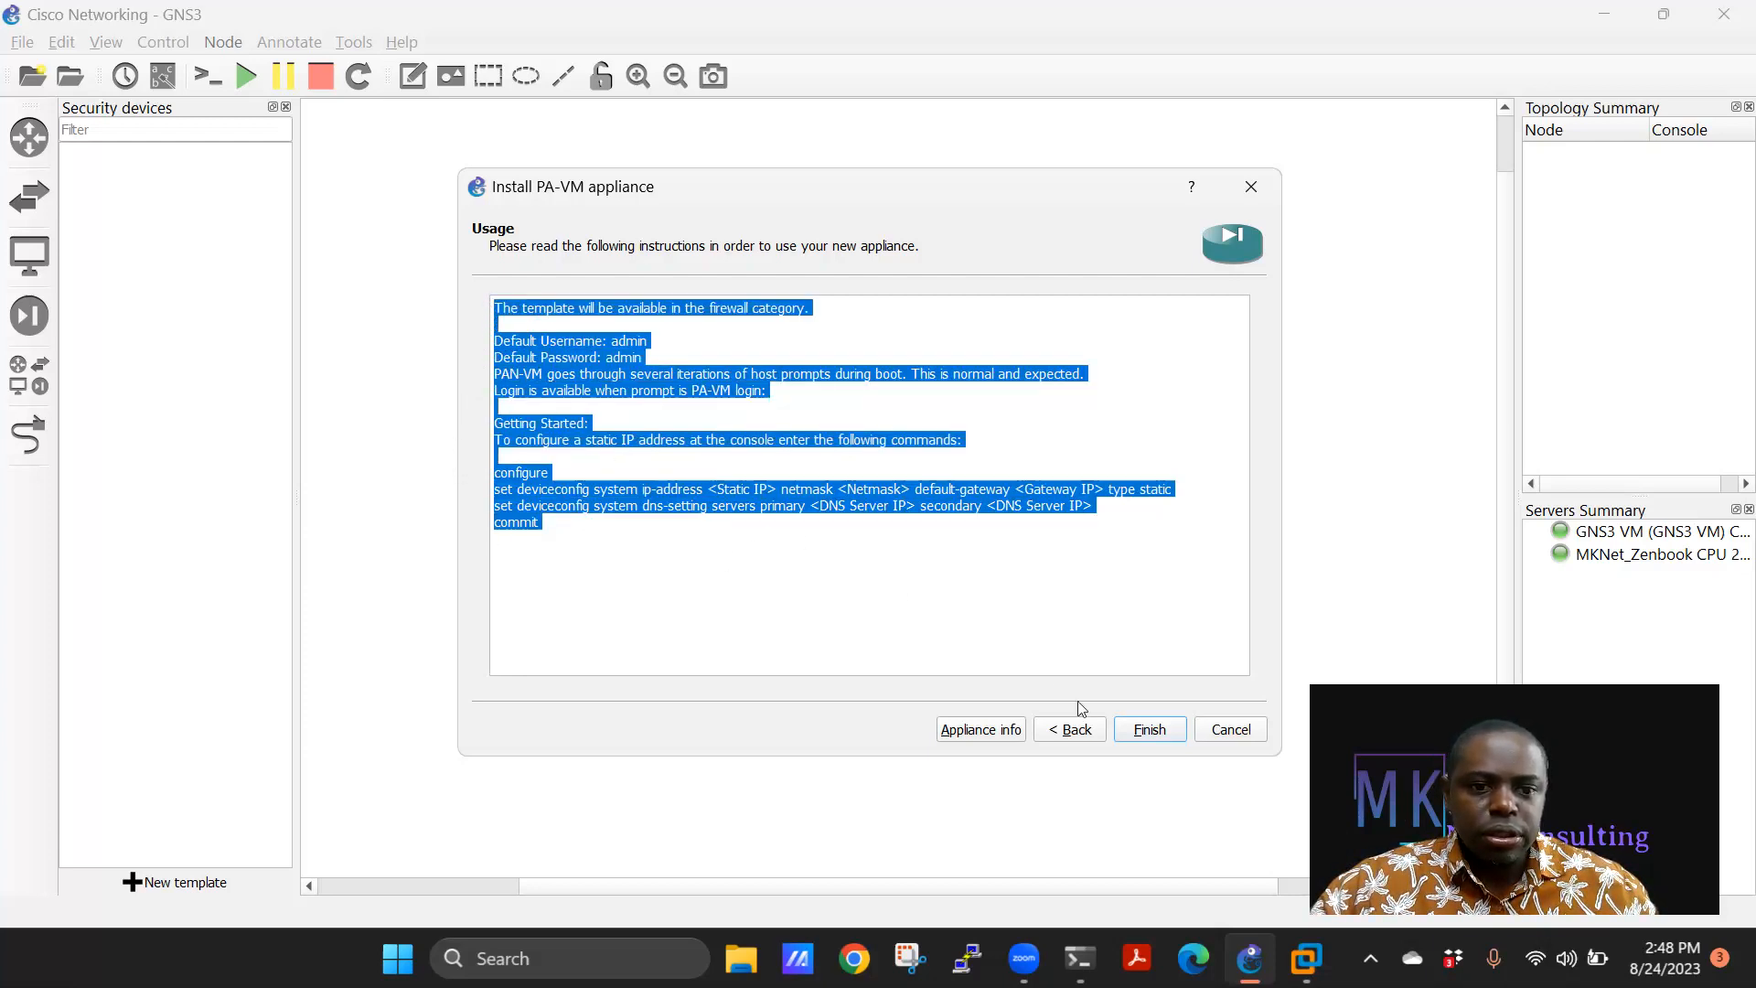
pyautogui.click(1151, 730)
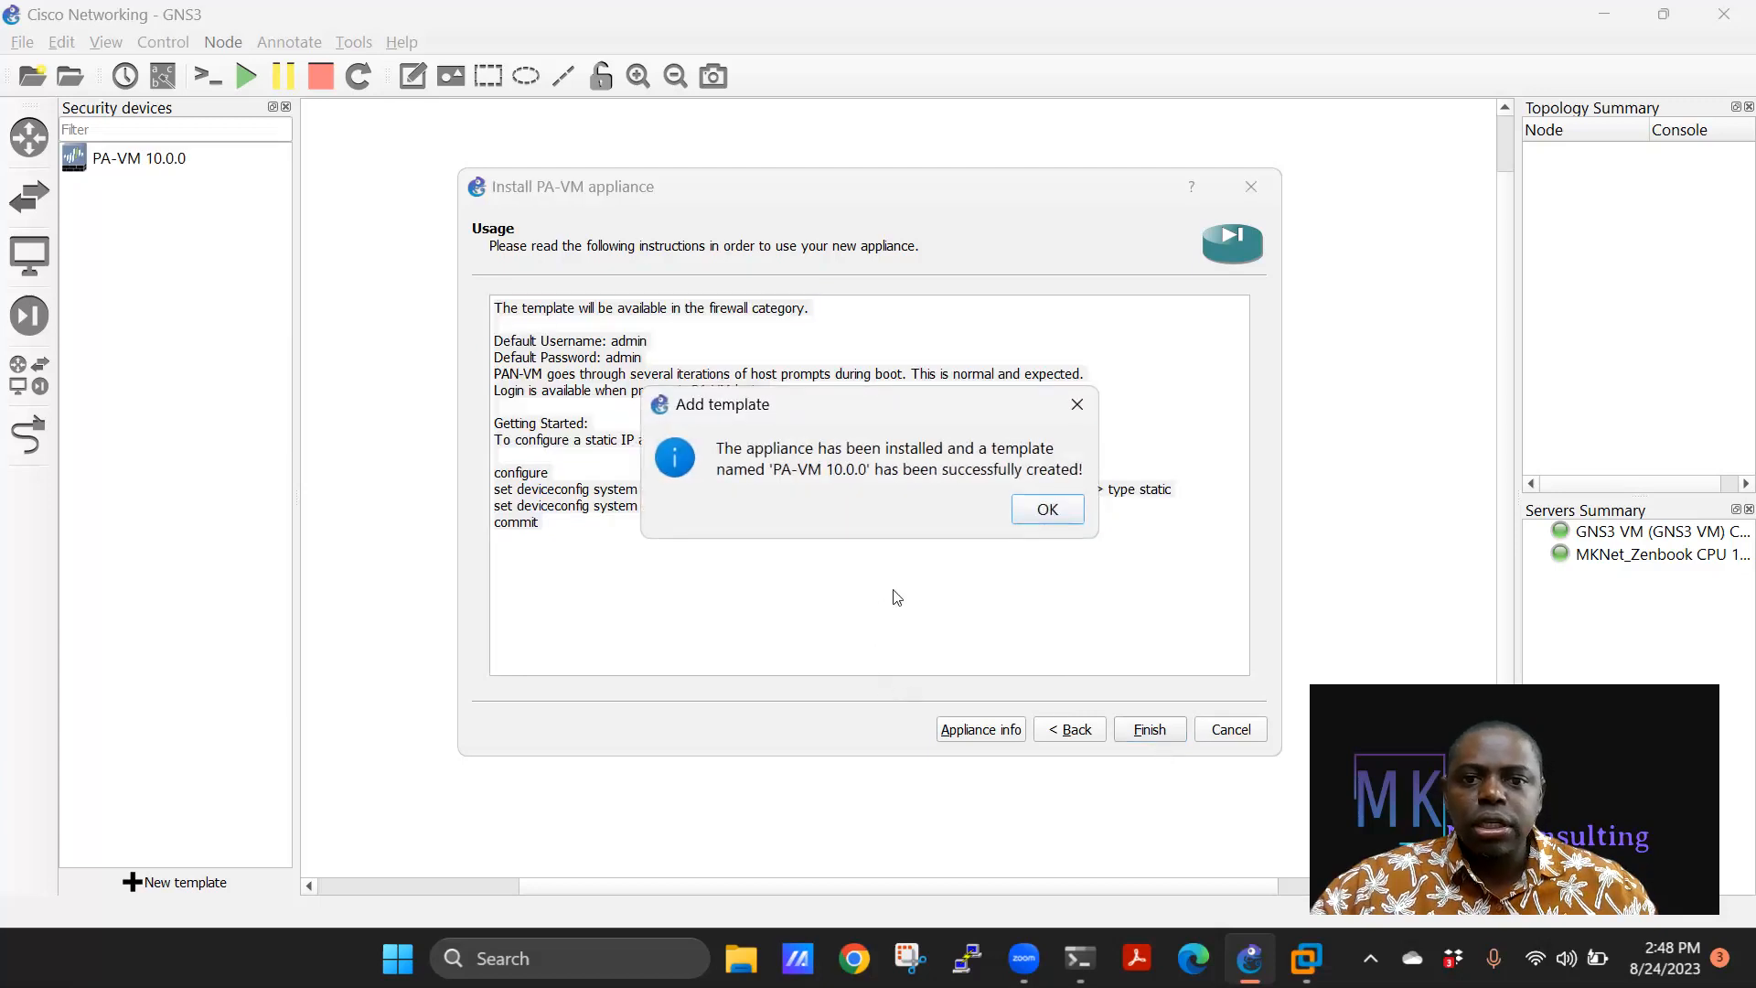
pyautogui.click(1047, 510)
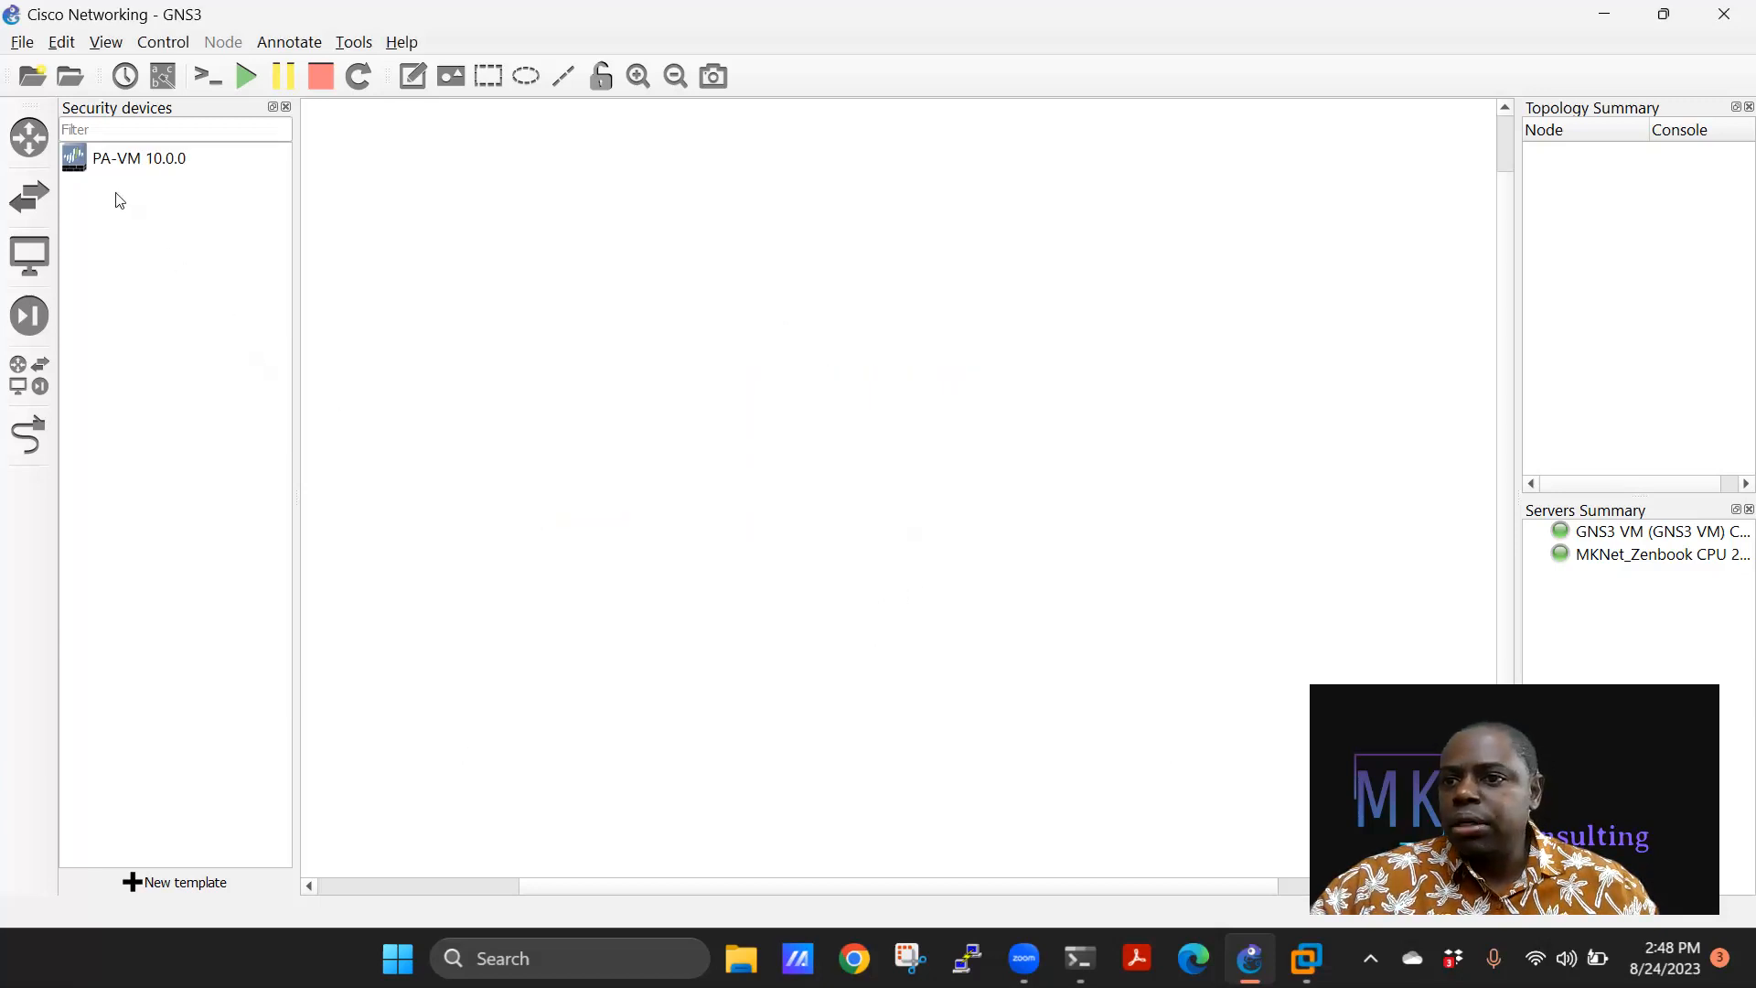
pyautogui.click(111, 160)
# Rename the PA-VM 10.0.0 template to PA-FW, cut its adapters from 25 to 6, and save.
pyautogui.rightClick(108, 154)
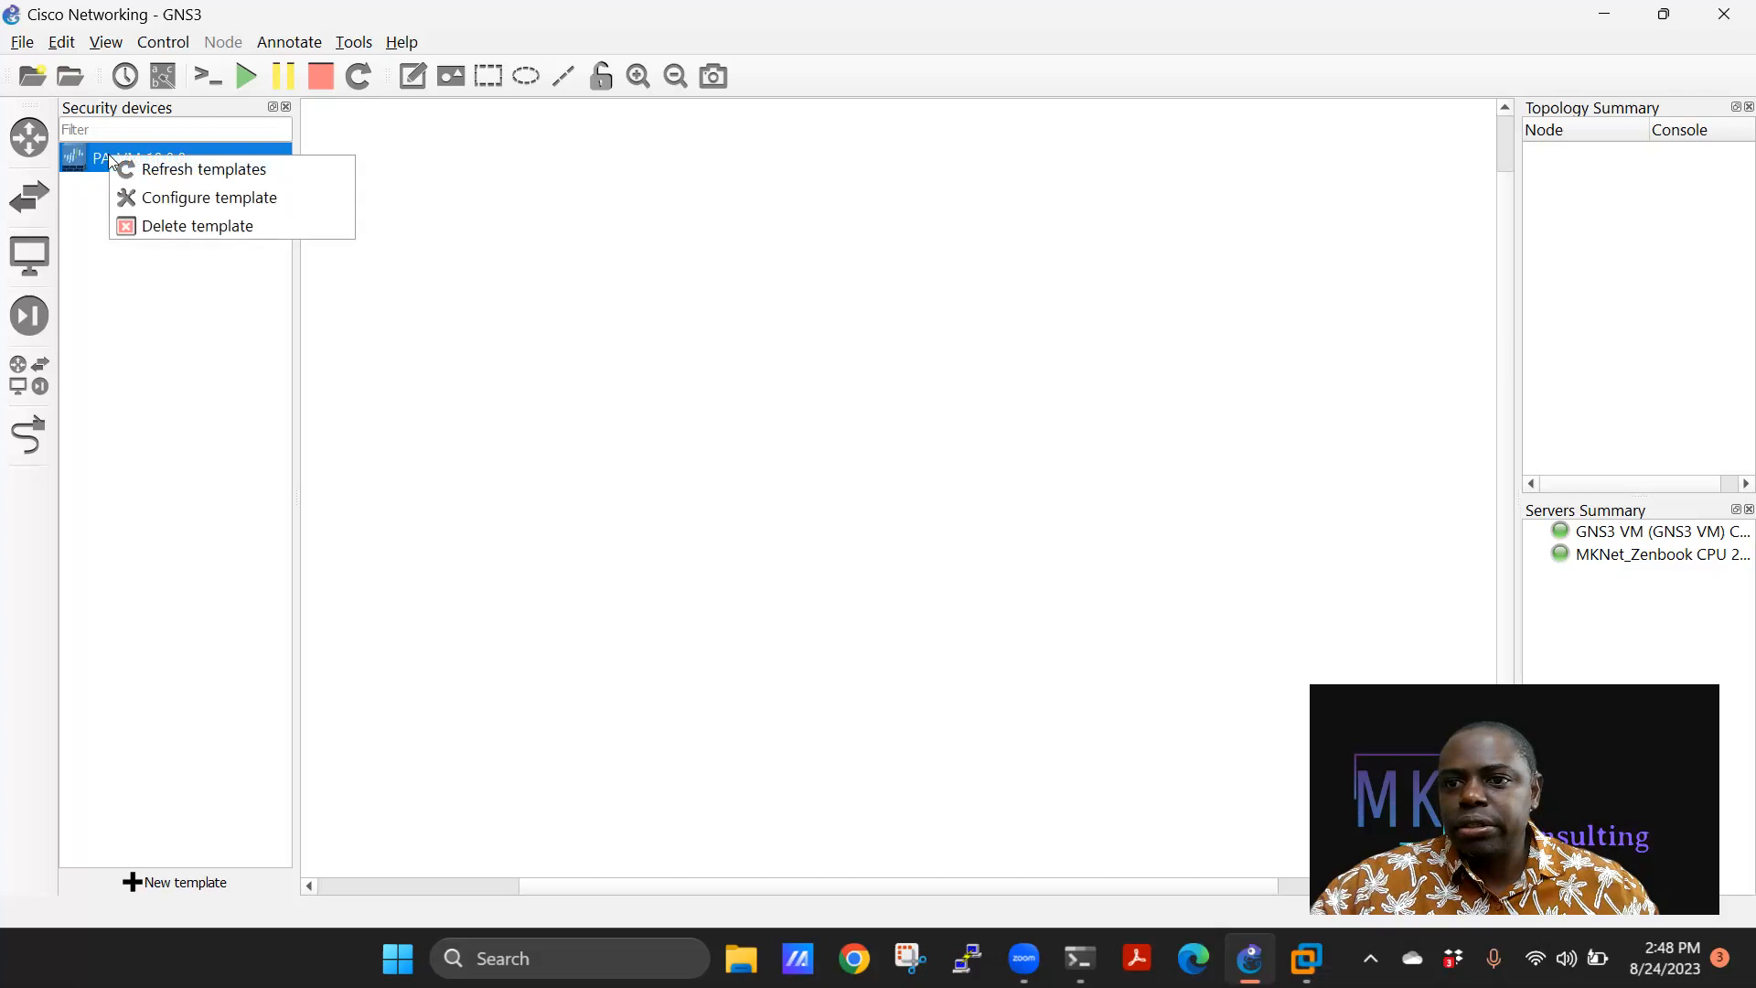
pyautogui.click(150, 188)
pyautogui.moveTo(899, 256); pyautogui.dragTo(801, 254)
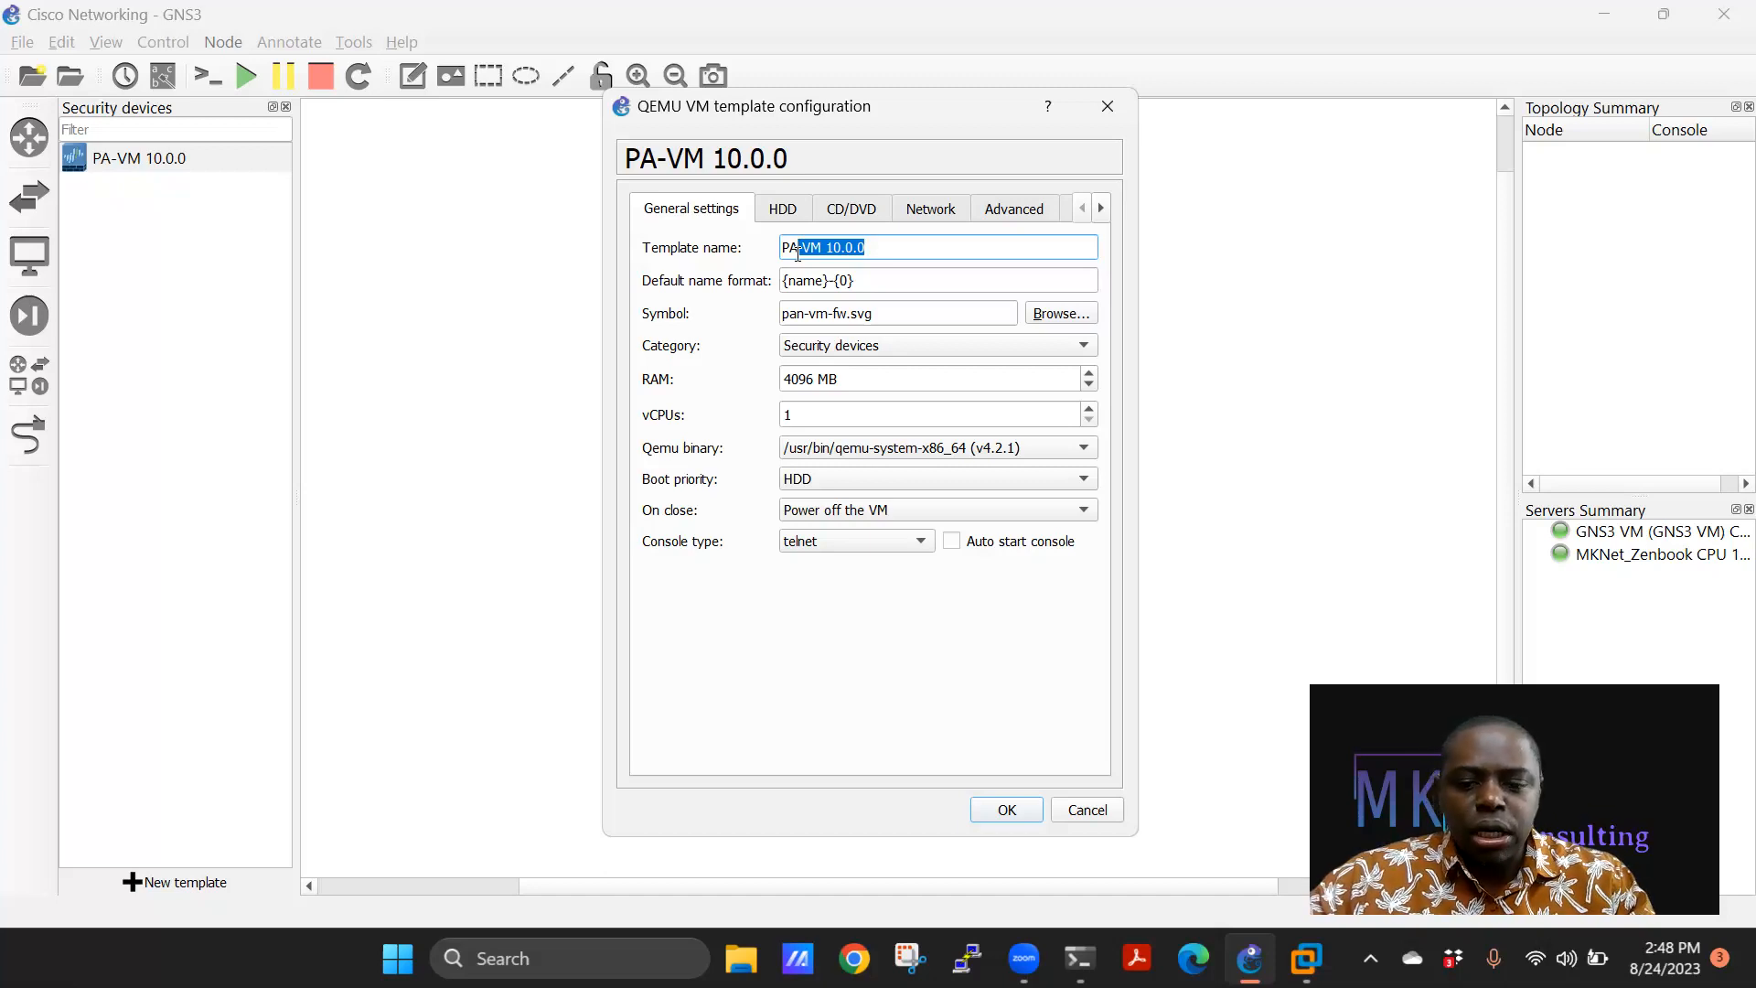
pyautogui.press('BackSpace')
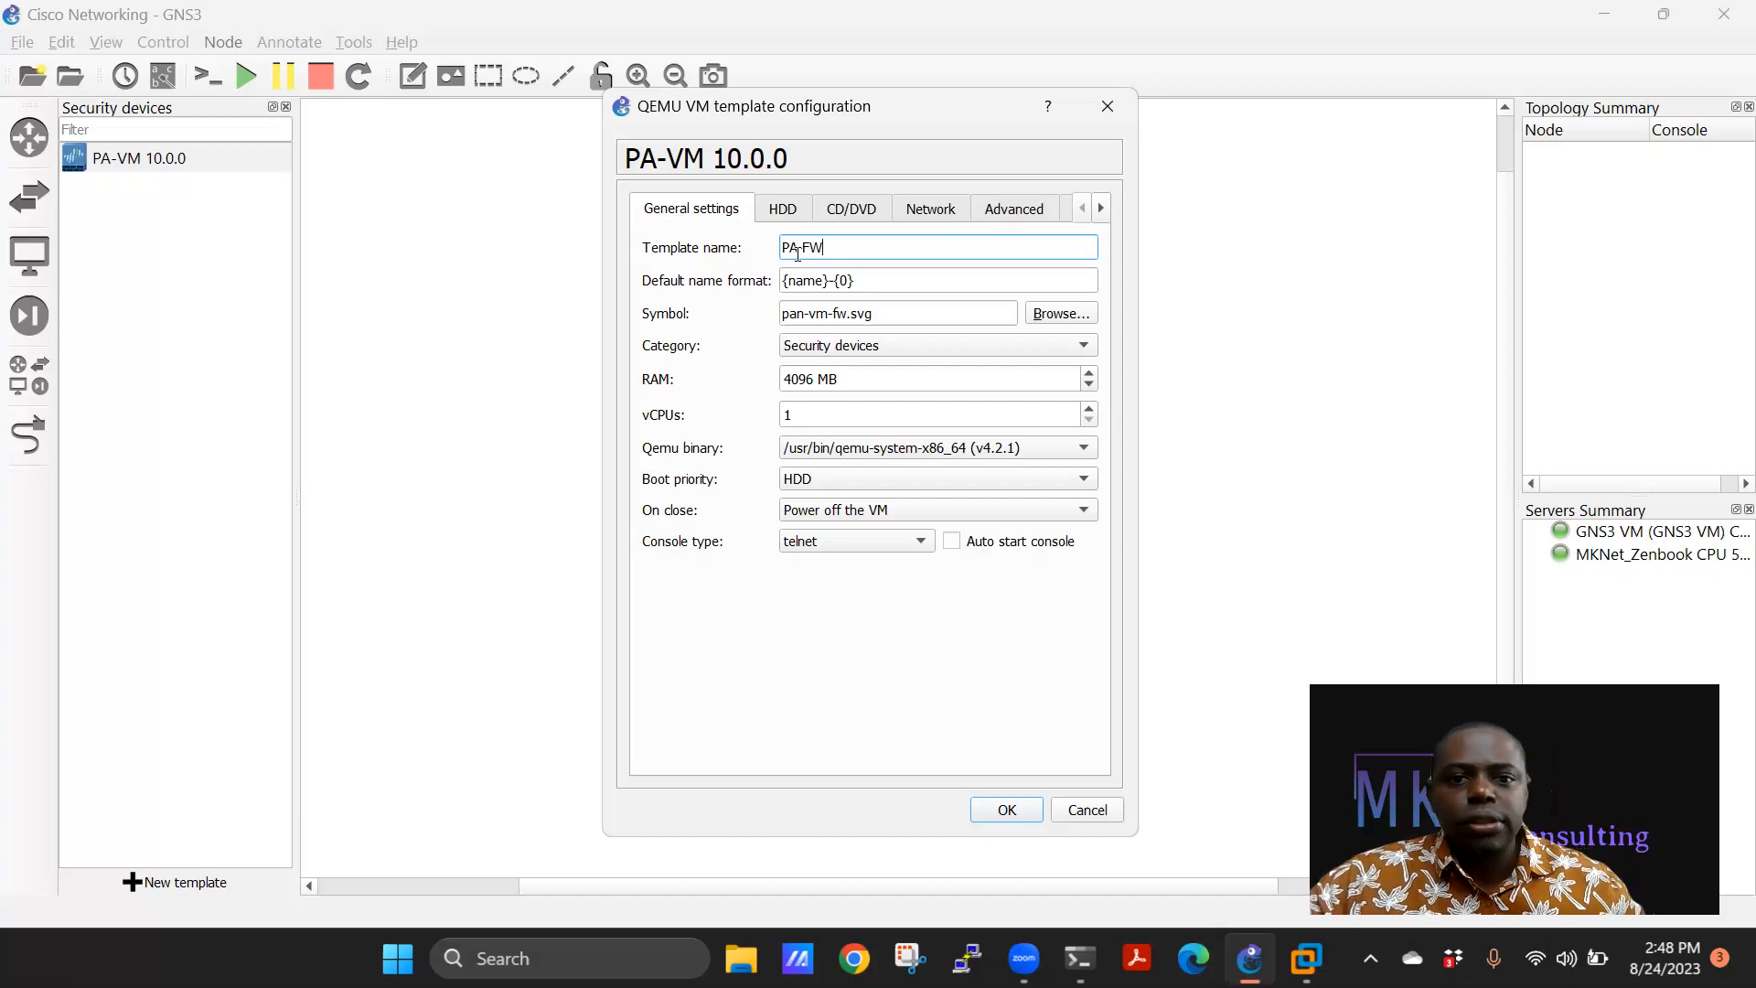
pyautogui.click(937, 207)
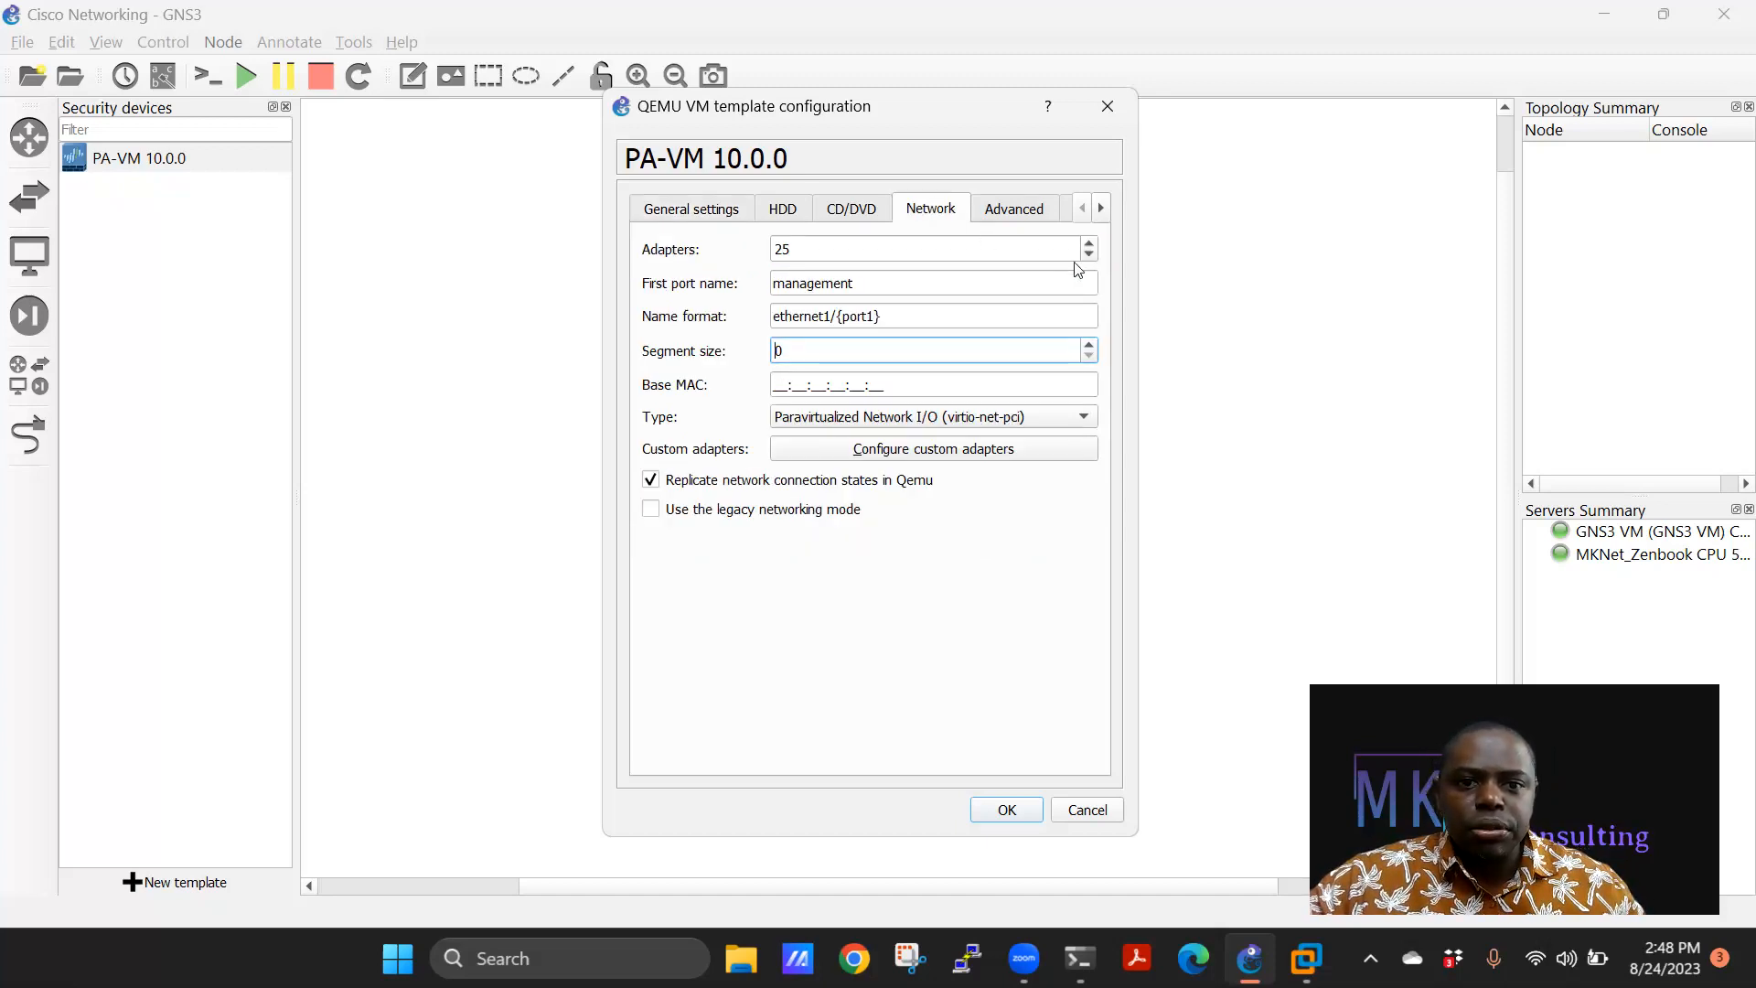
pyautogui.moveTo(871, 243); pyautogui.dragTo(766, 251)
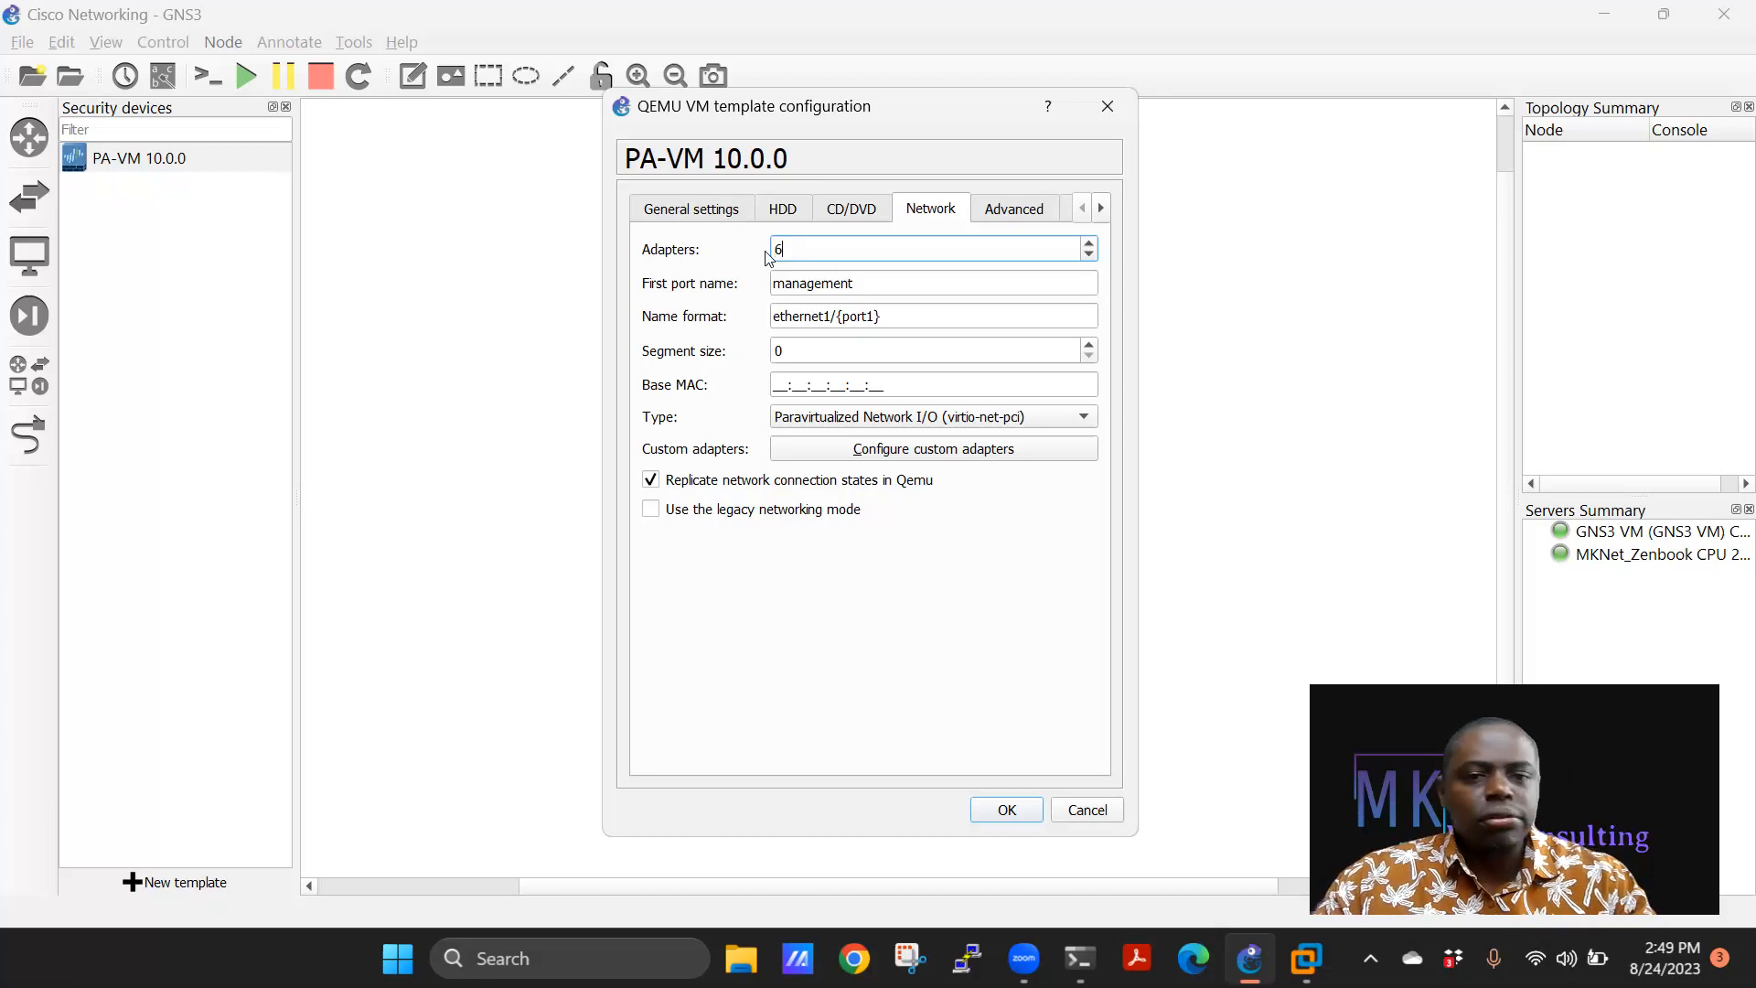
pyautogui.click(715, 207)
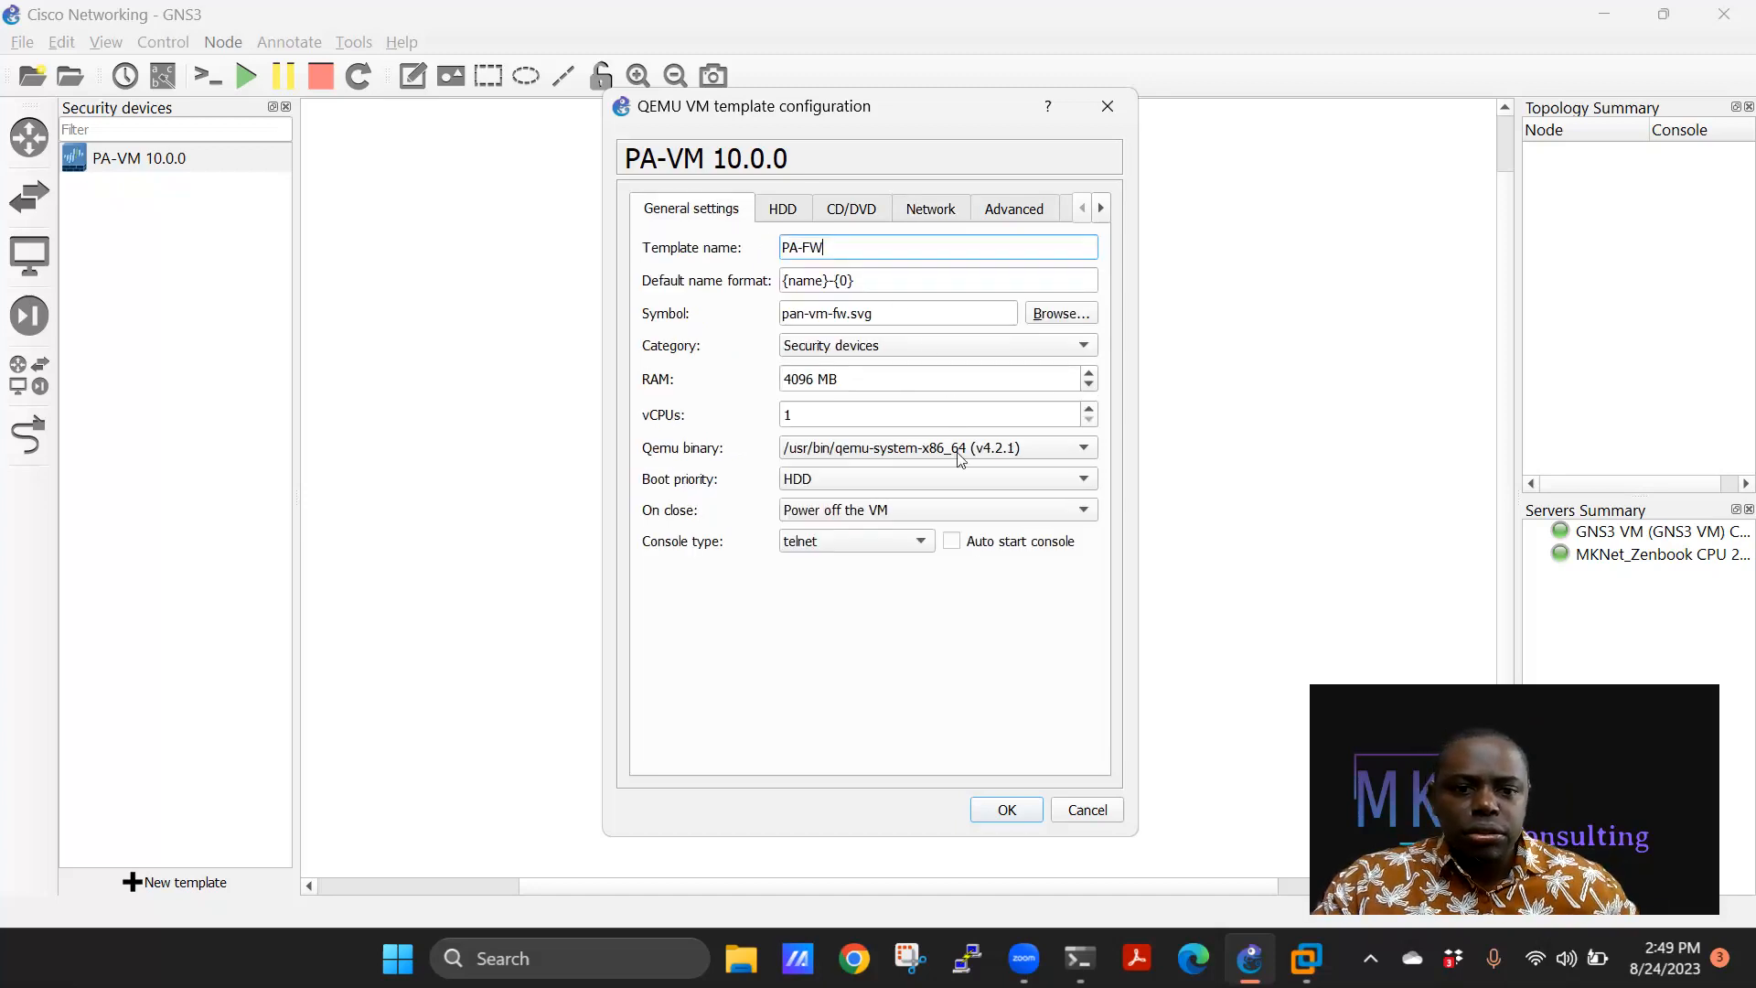
pyautogui.click(951, 540)
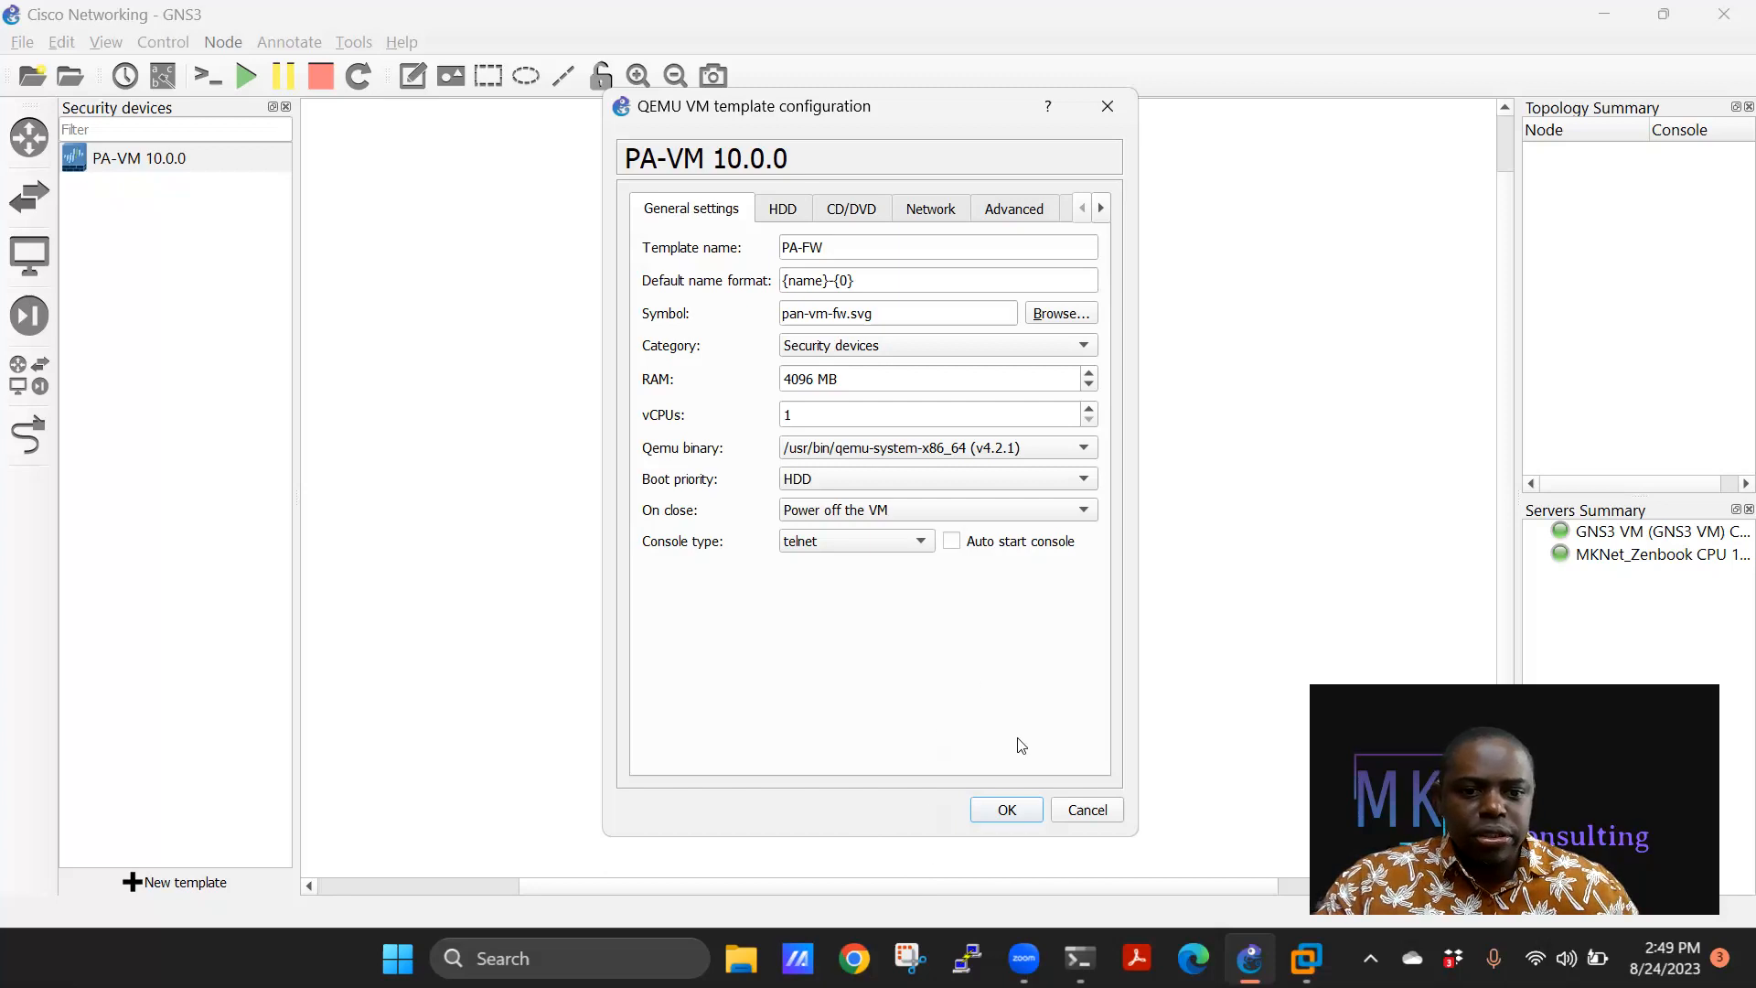
pyautogui.click(1016, 814)
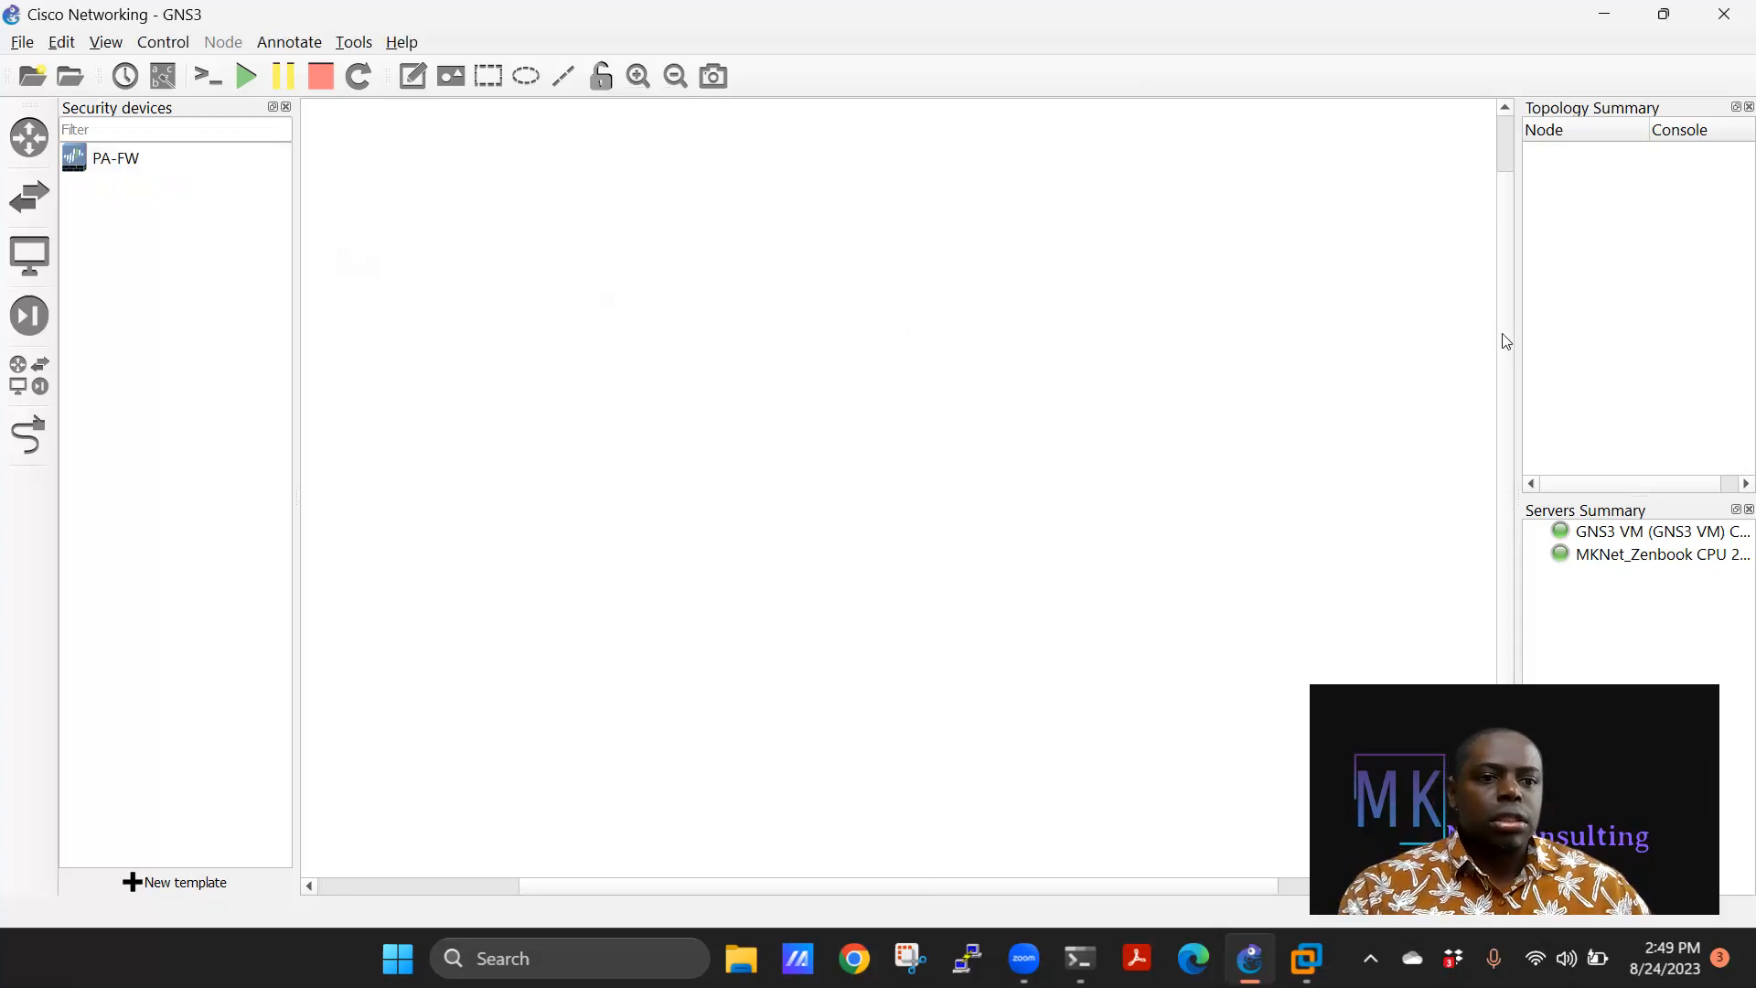
# Widen the Topology Summary panel and drag an RTR_CSR1000v router onto the workspace.
pyautogui.moveTo(1513, 395); pyautogui.dragTo(1262, 396)
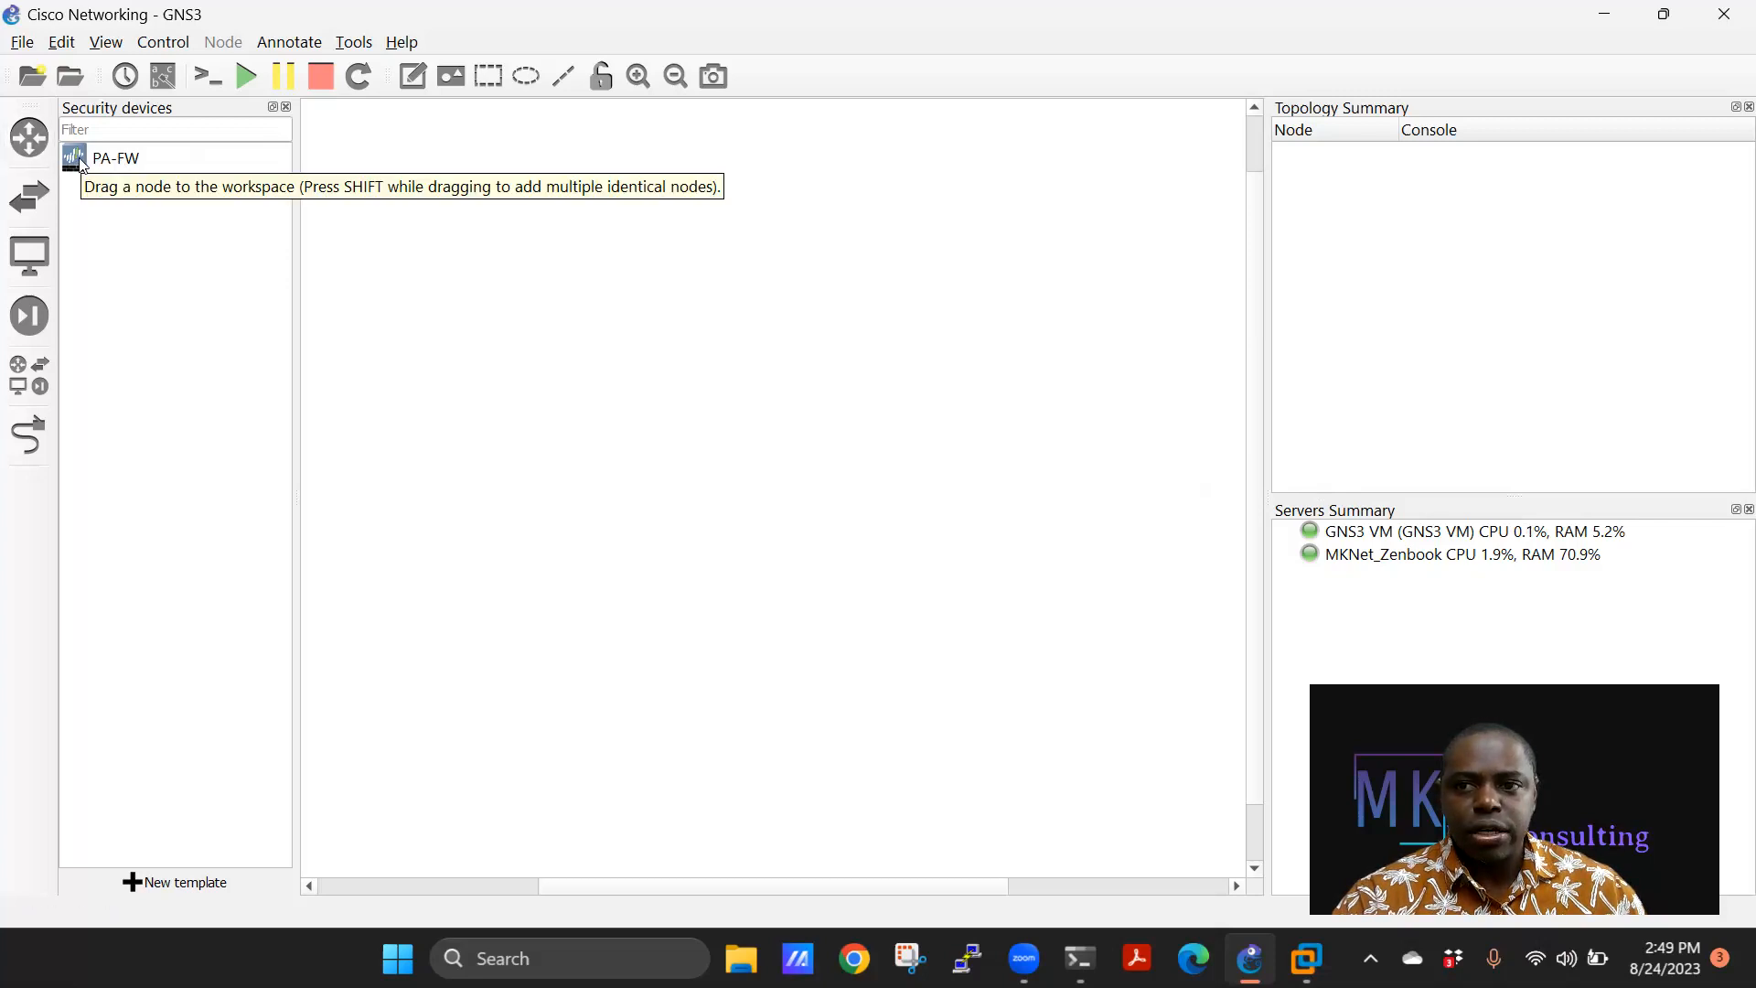
pyautogui.click(31, 137)
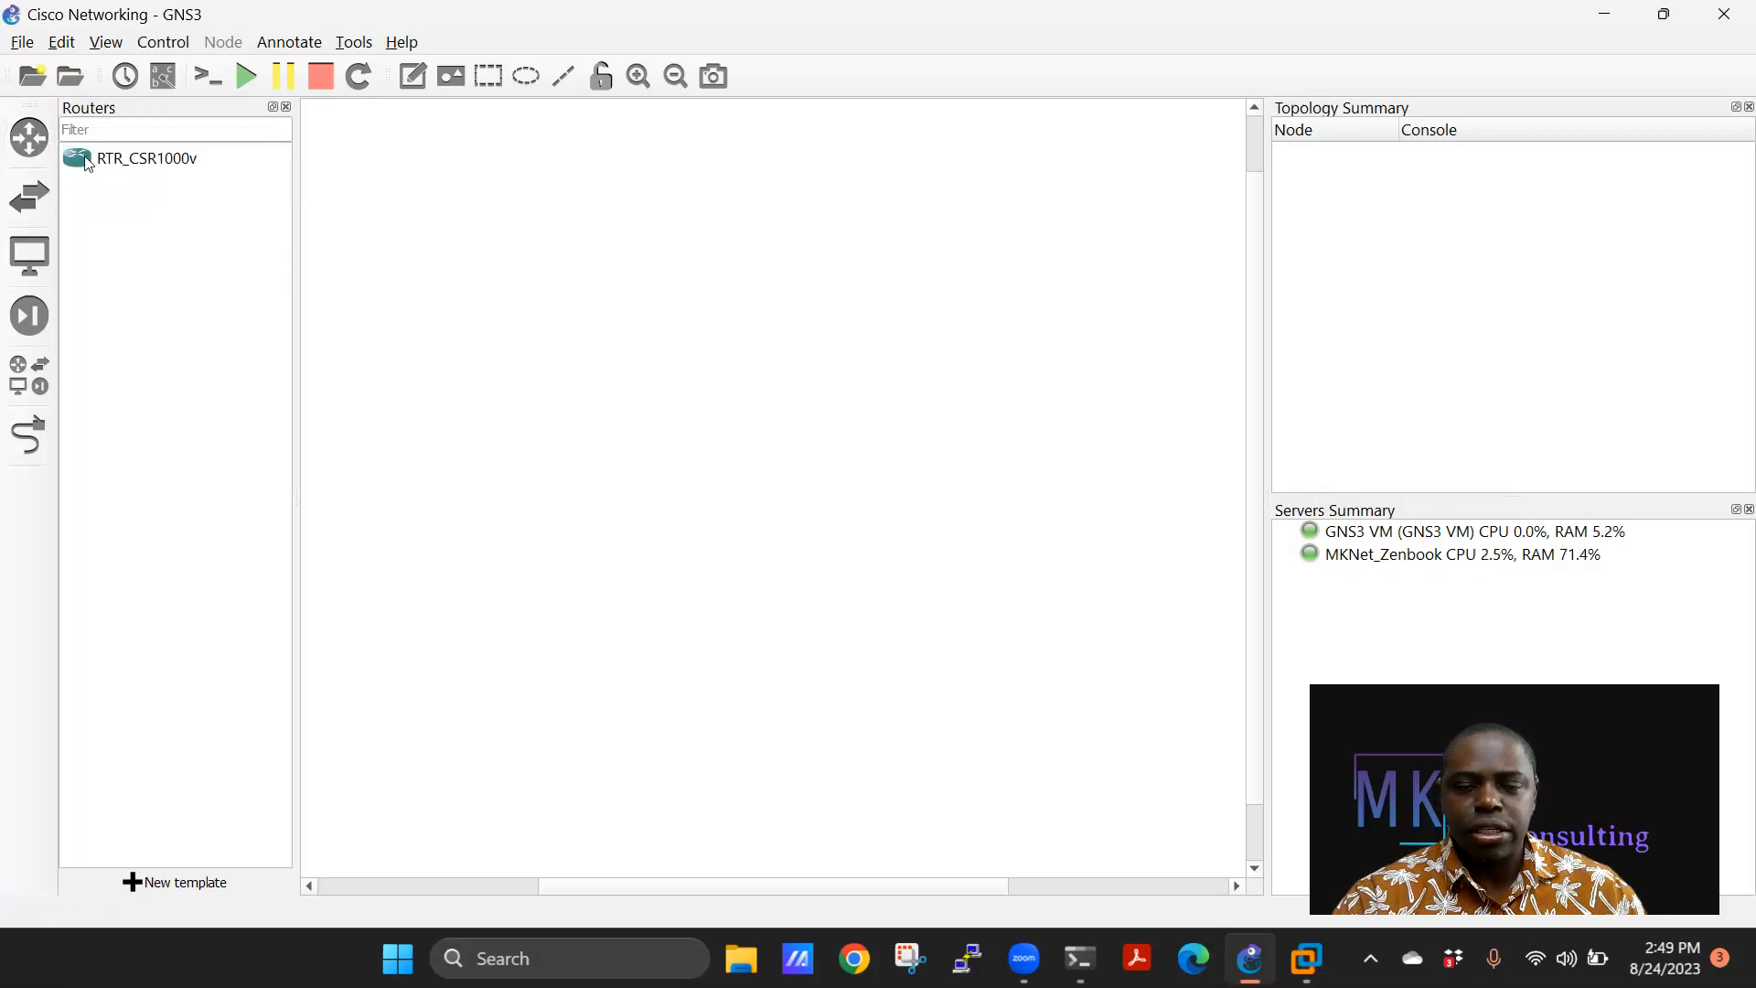
pyautogui.moveTo(87, 162); pyautogui.dragTo(636, 362)
# Add a Switch node and a PA-FW firewall node to the canvas.
pyautogui.click(30, 197)
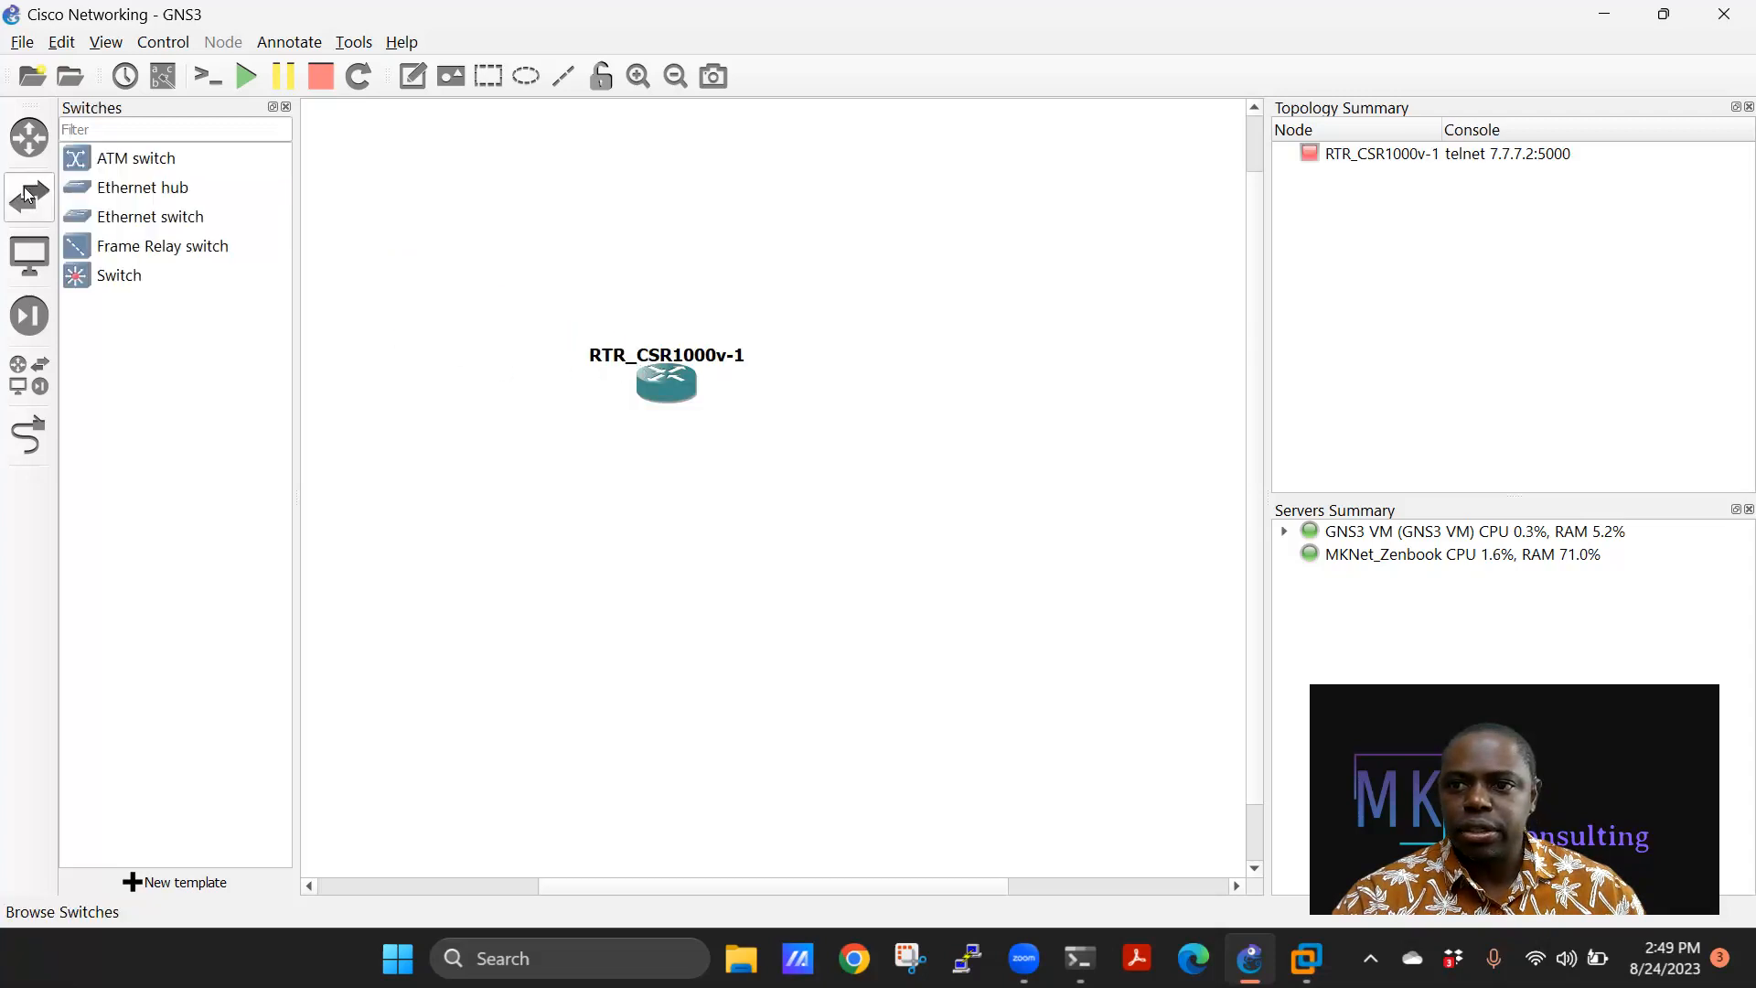
pyautogui.moveTo(91, 276); pyautogui.dragTo(779, 285)
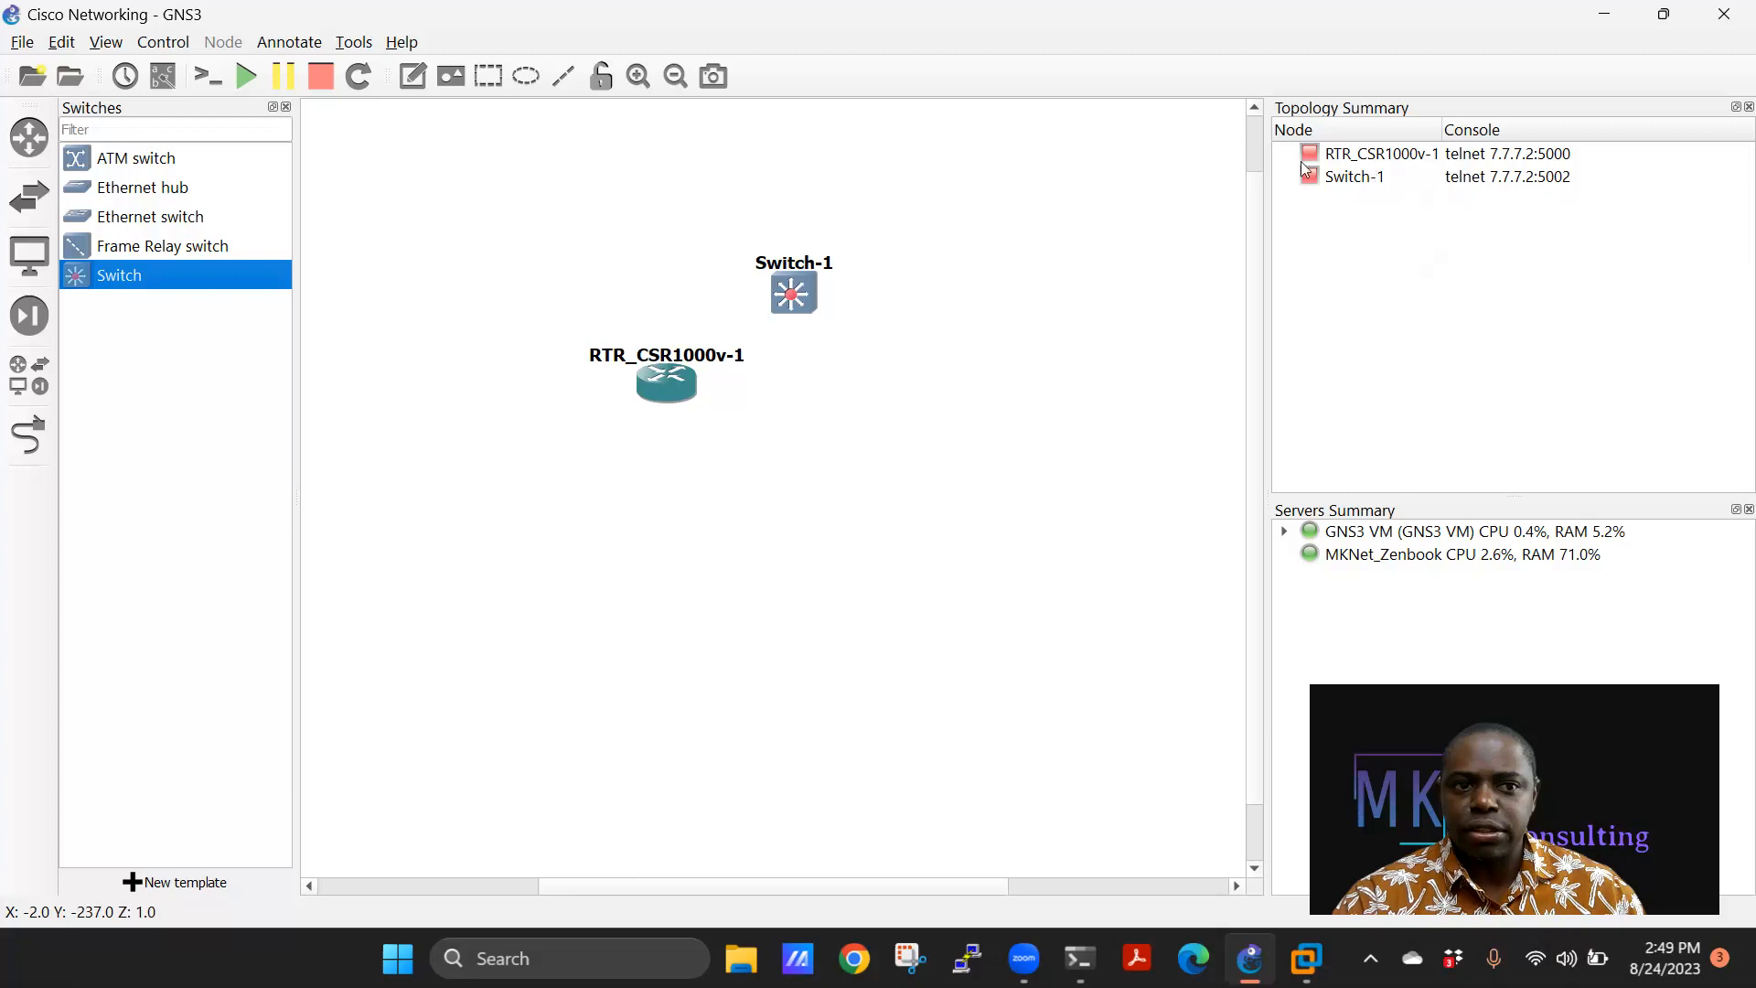
pyautogui.click(29, 315)
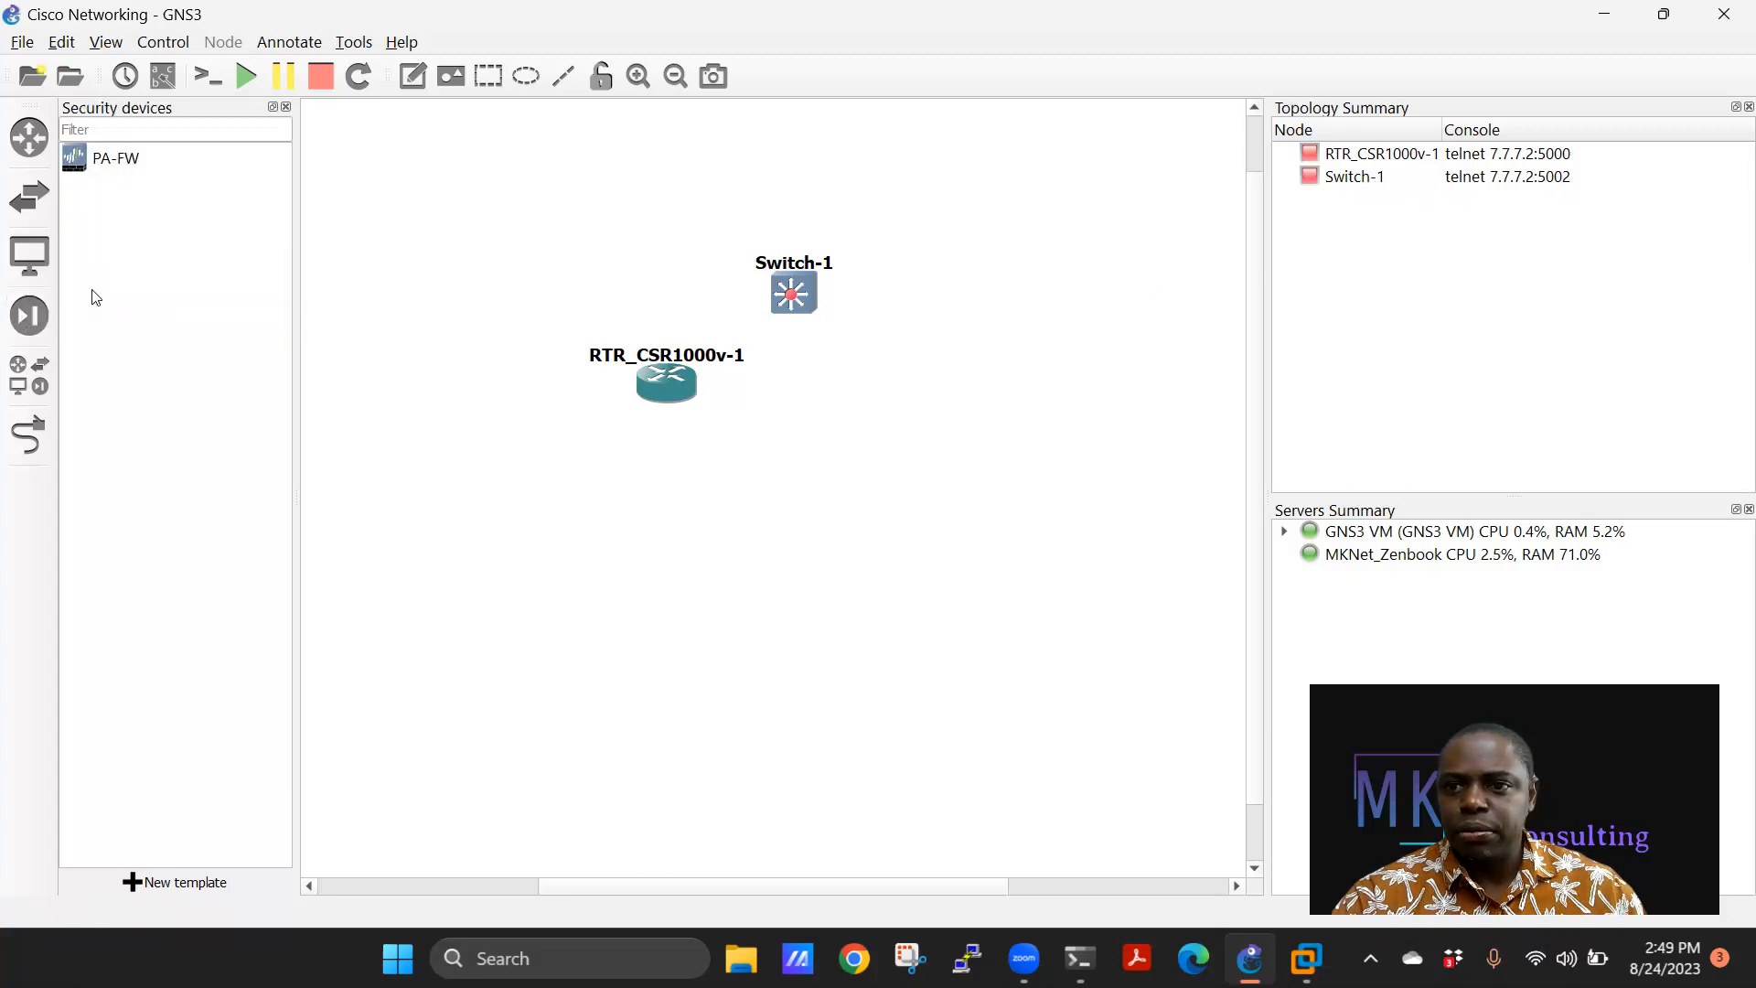
pyautogui.moveTo(89, 173); pyautogui.dragTo(796, 444)
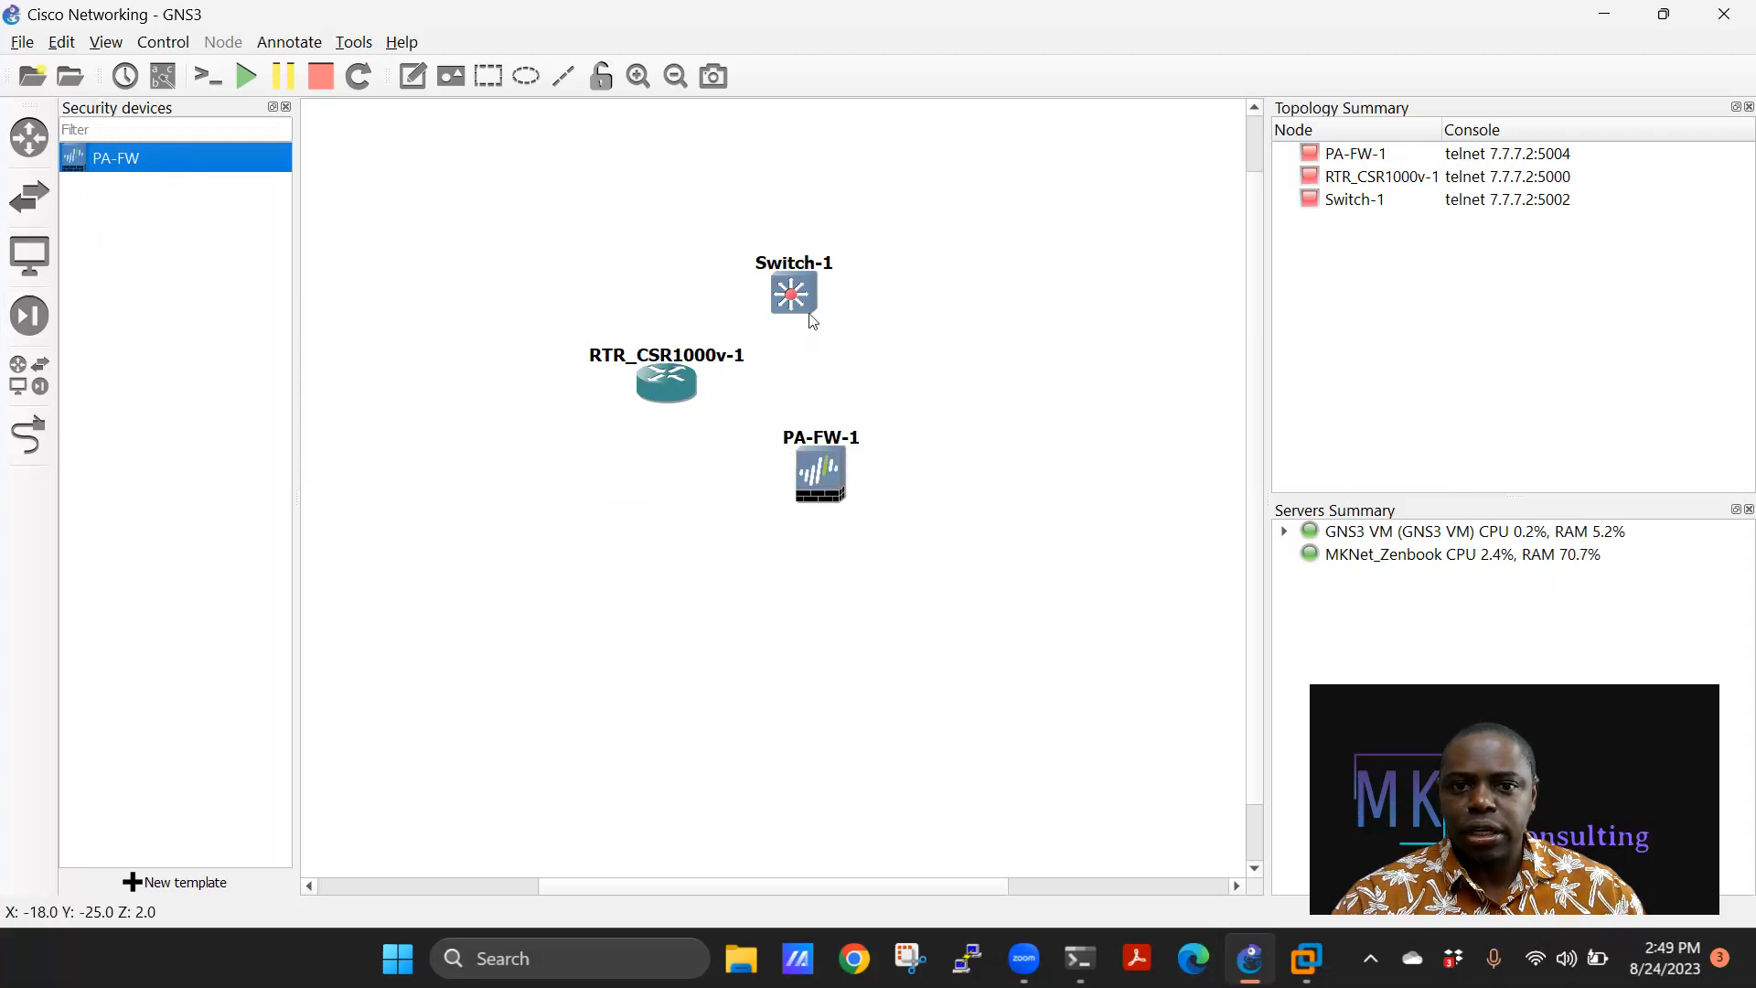
# Arrange the nodes with PA-FW-1 directly above Switch-1 and the router to the right.
pyautogui.moveTo(644, 391); pyautogui.dragTo(896, 366)
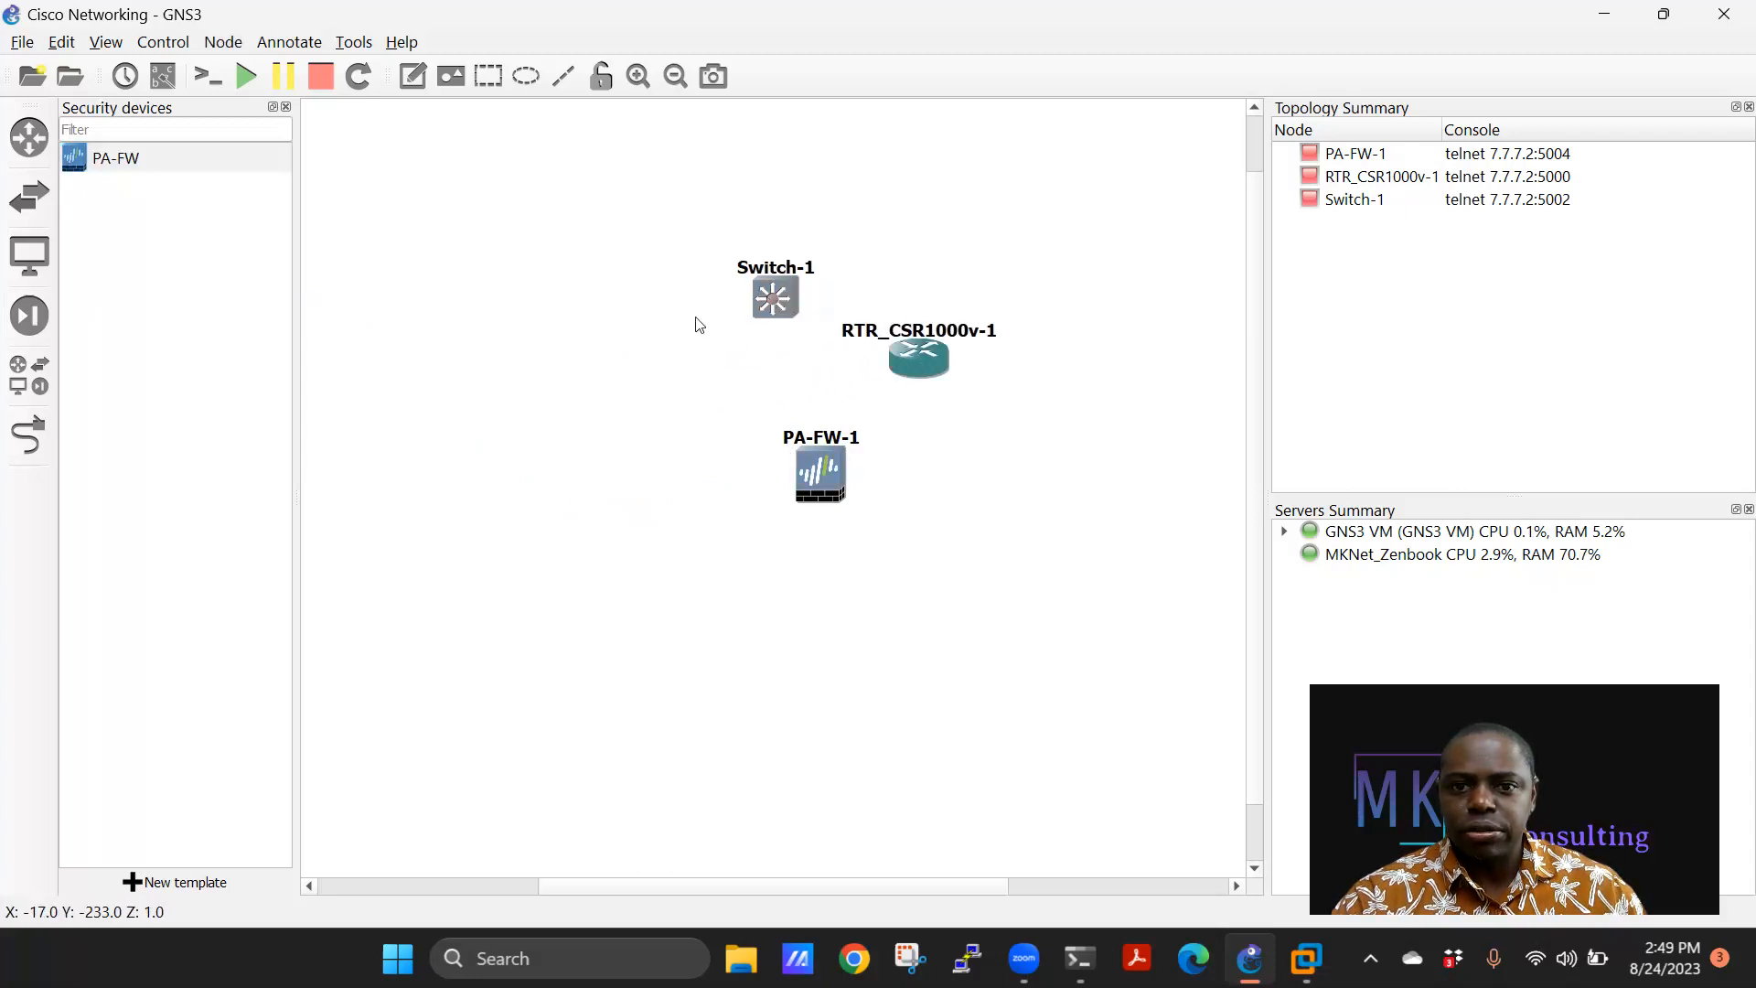
pyautogui.moveTo(792, 295); pyautogui.dragTo(586, 343)
pyautogui.moveTo(818, 471); pyautogui.dragTo(692, 322)
pyautogui.moveTo(585, 348); pyautogui.dragTo(704, 549)
pyautogui.moveTo(692, 322); pyautogui.dragTo(649, 334)
pyautogui.moveTo(677, 537); pyautogui.dragTo(623, 538)
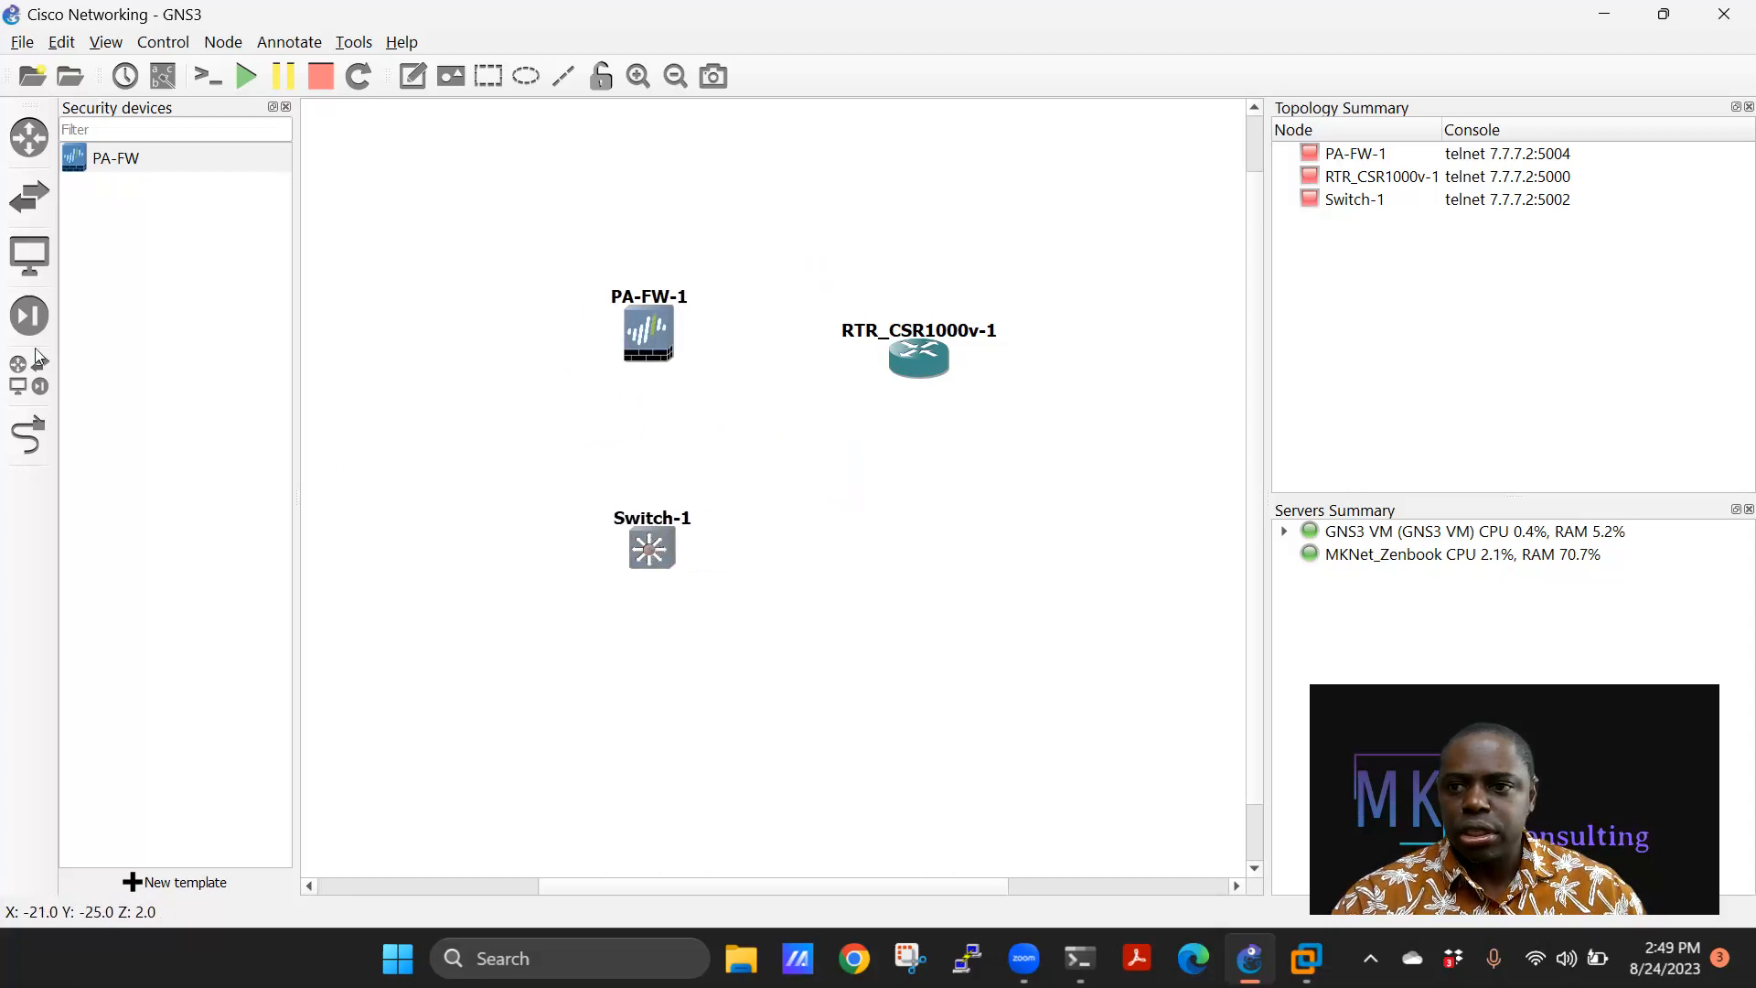
# Place a VPCS PC1 beneath Switch-1, running on the GNS3 VM server.
pyautogui.click(29, 256)
pyautogui.click(83, 220)
pyautogui.moveTo(82, 220); pyautogui.dragTo(667, 697)
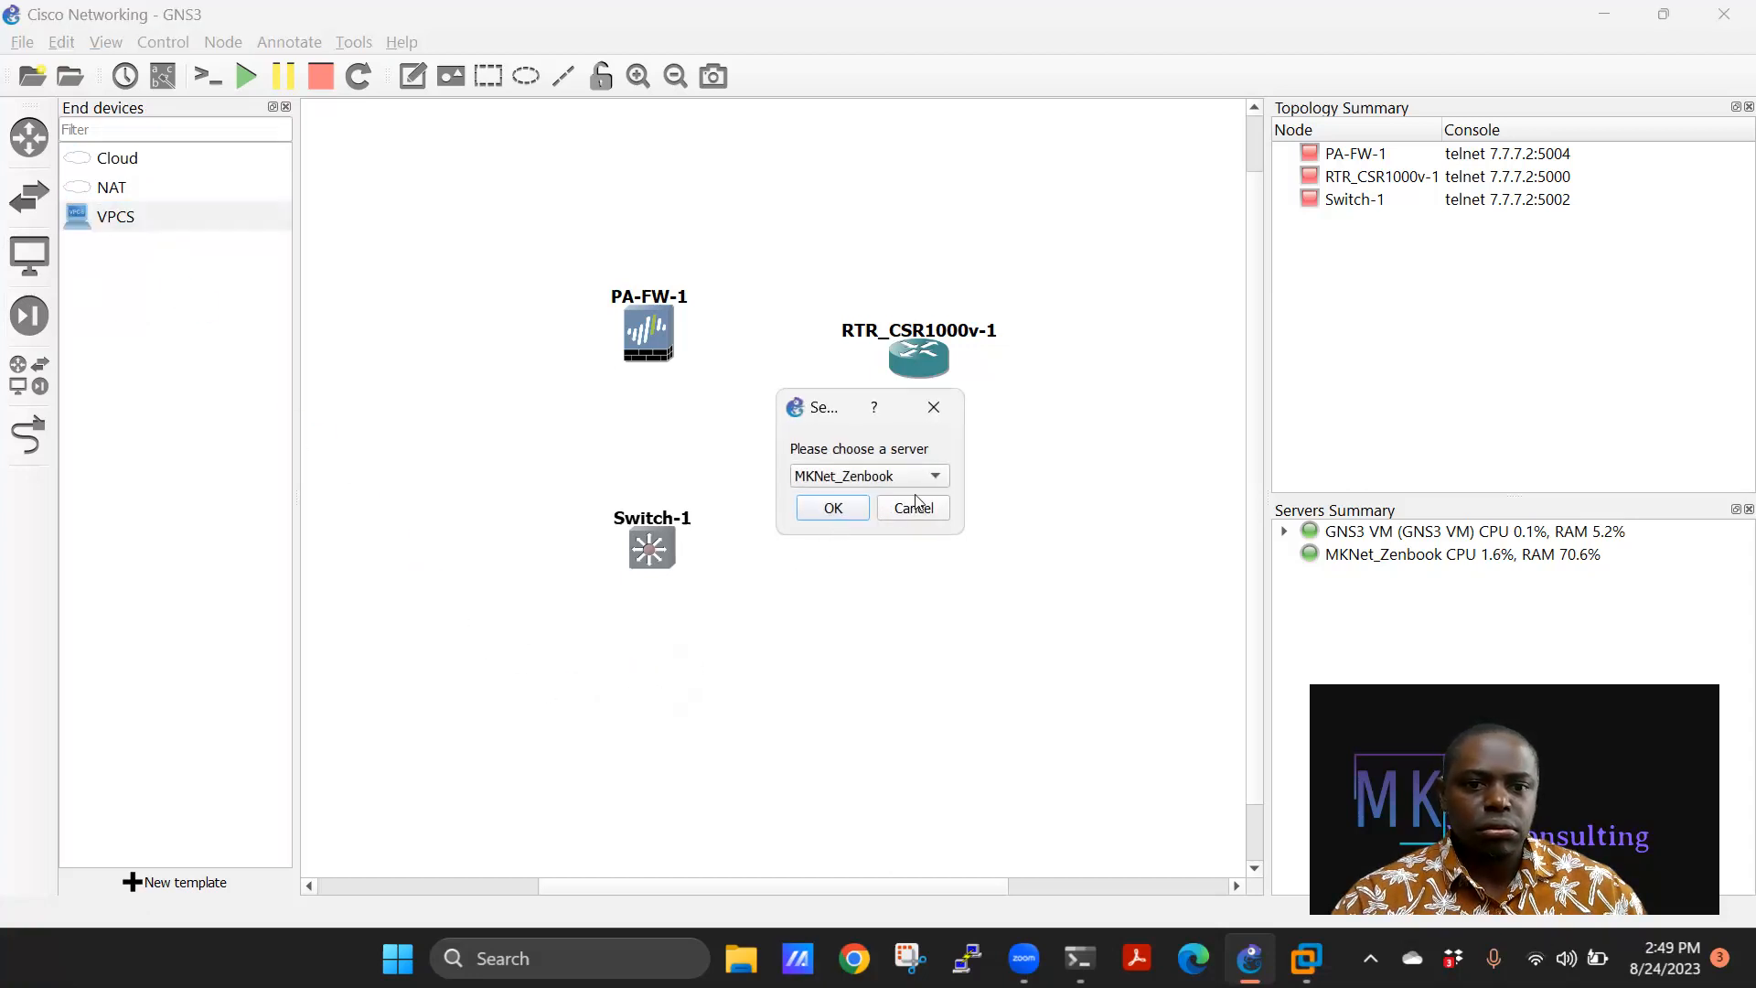
pyautogui.click(876, 477)
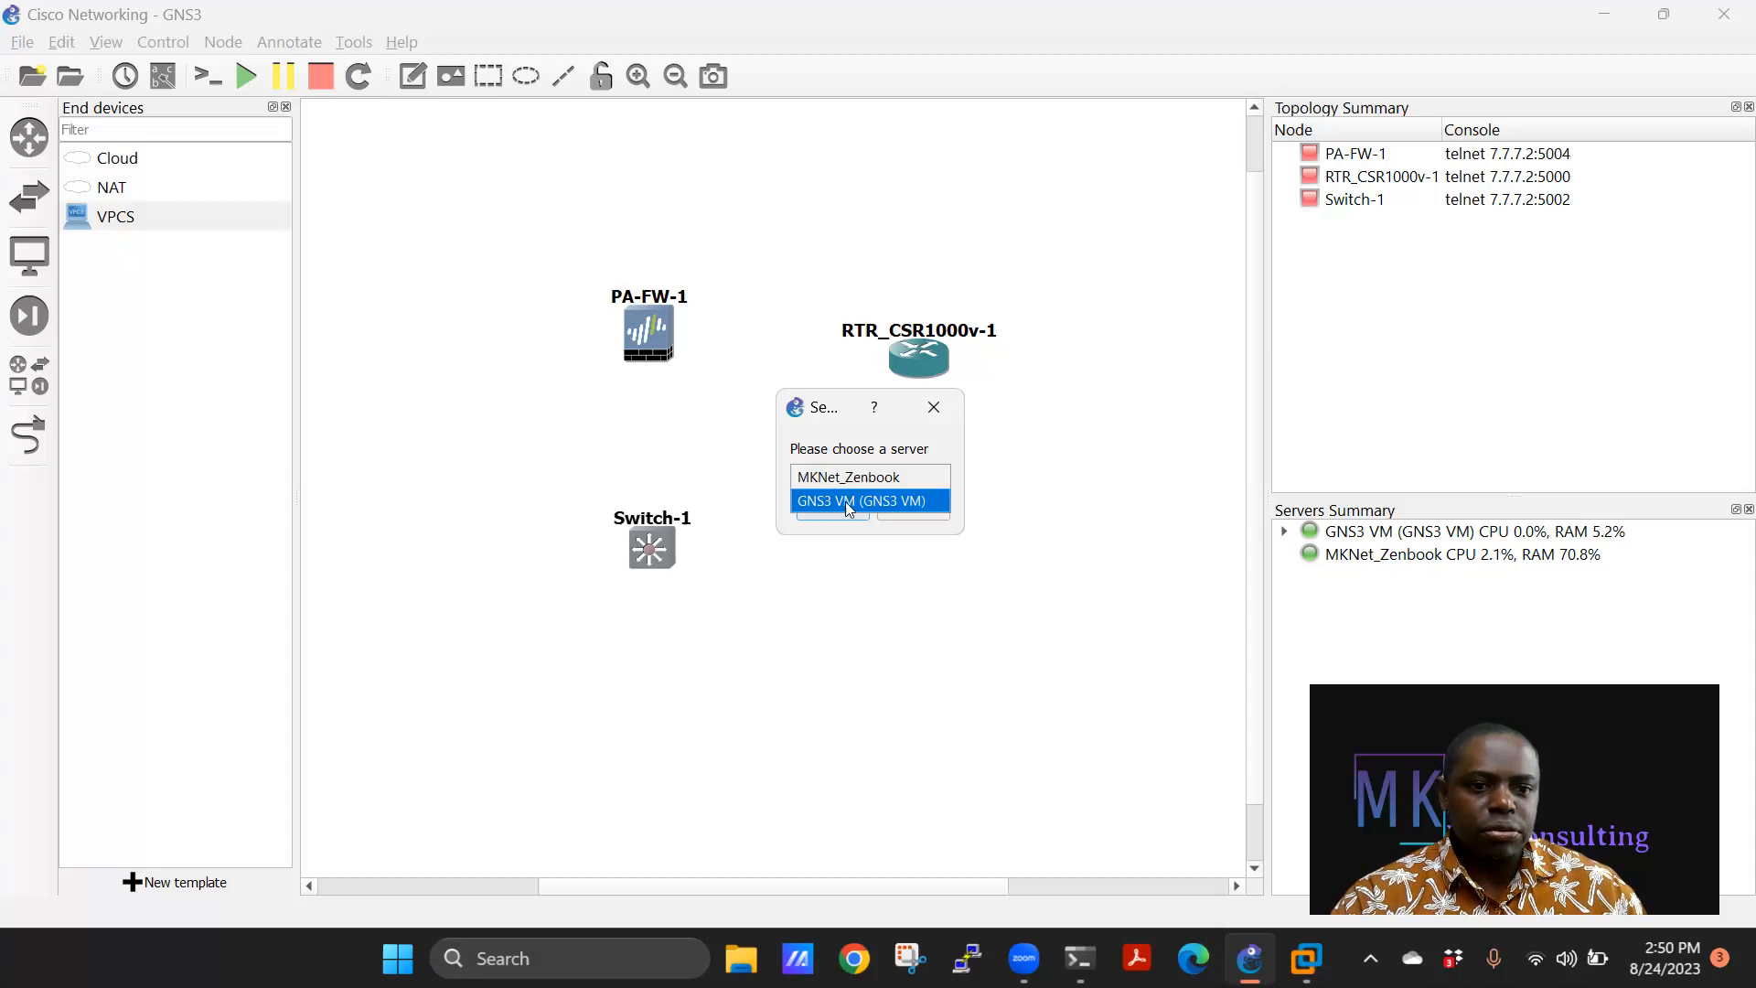
pyautogui.click(849, 501)
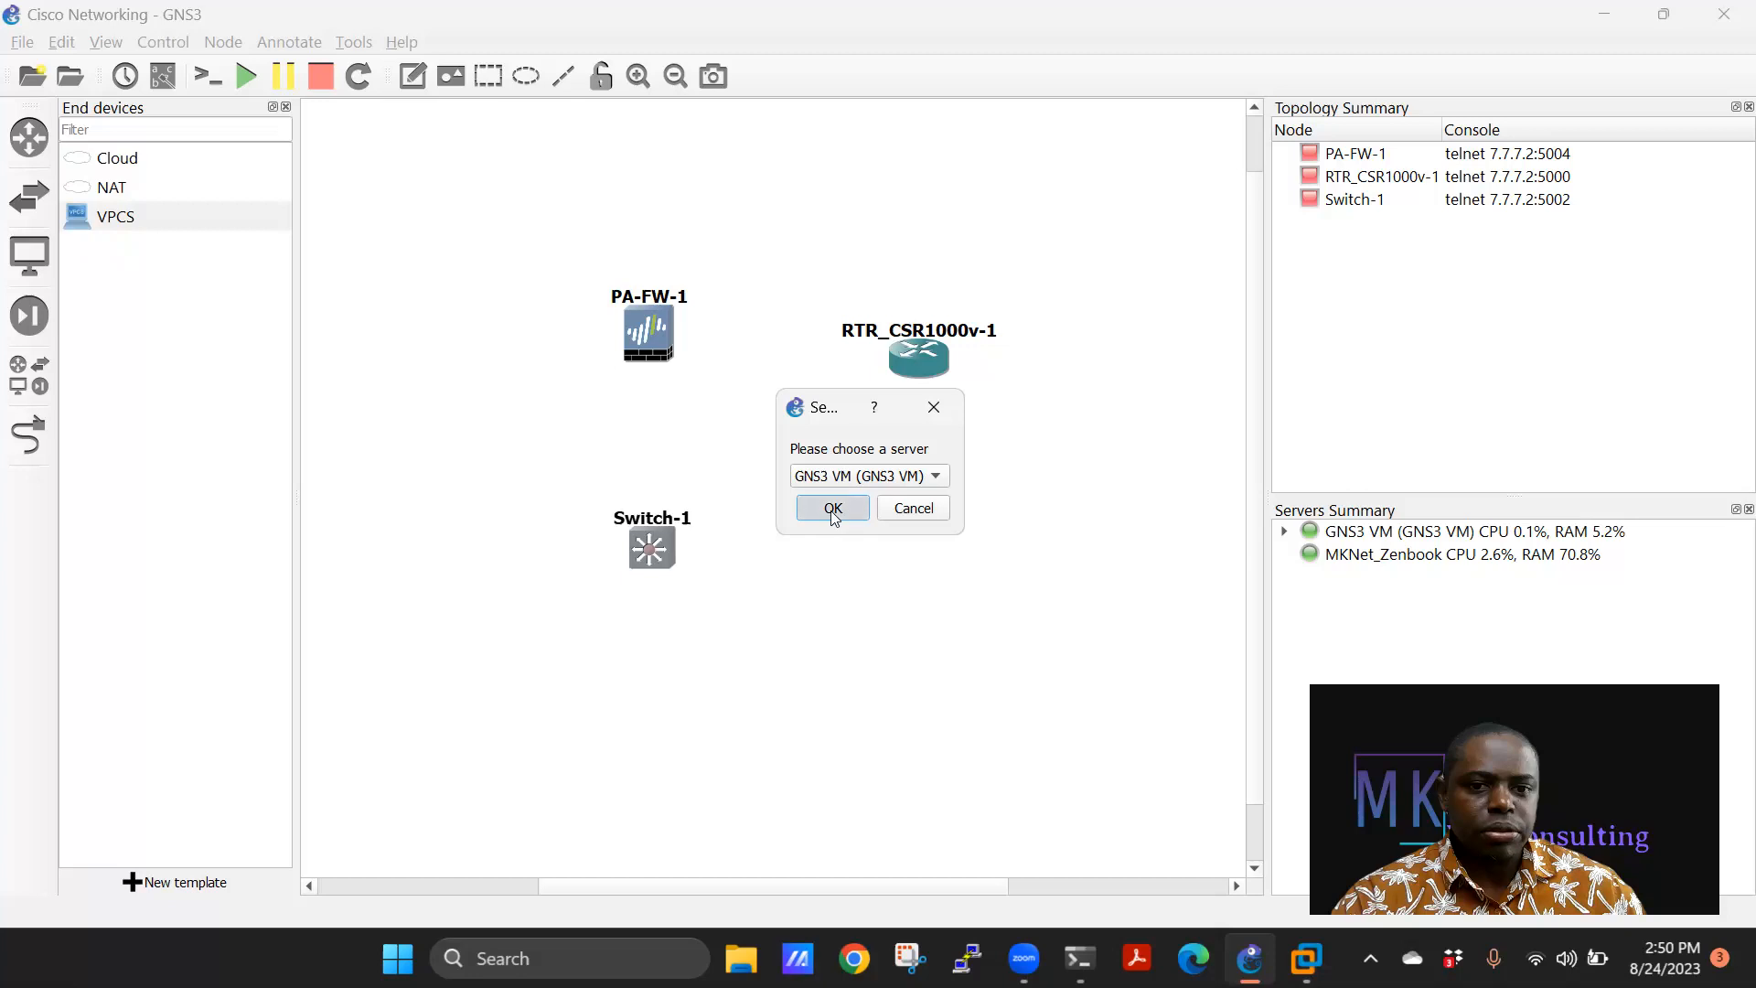
pyautogui.click(831, 509)
pyautogui.moveTo(688, 708); pyautogui.dragTo(647, 710)
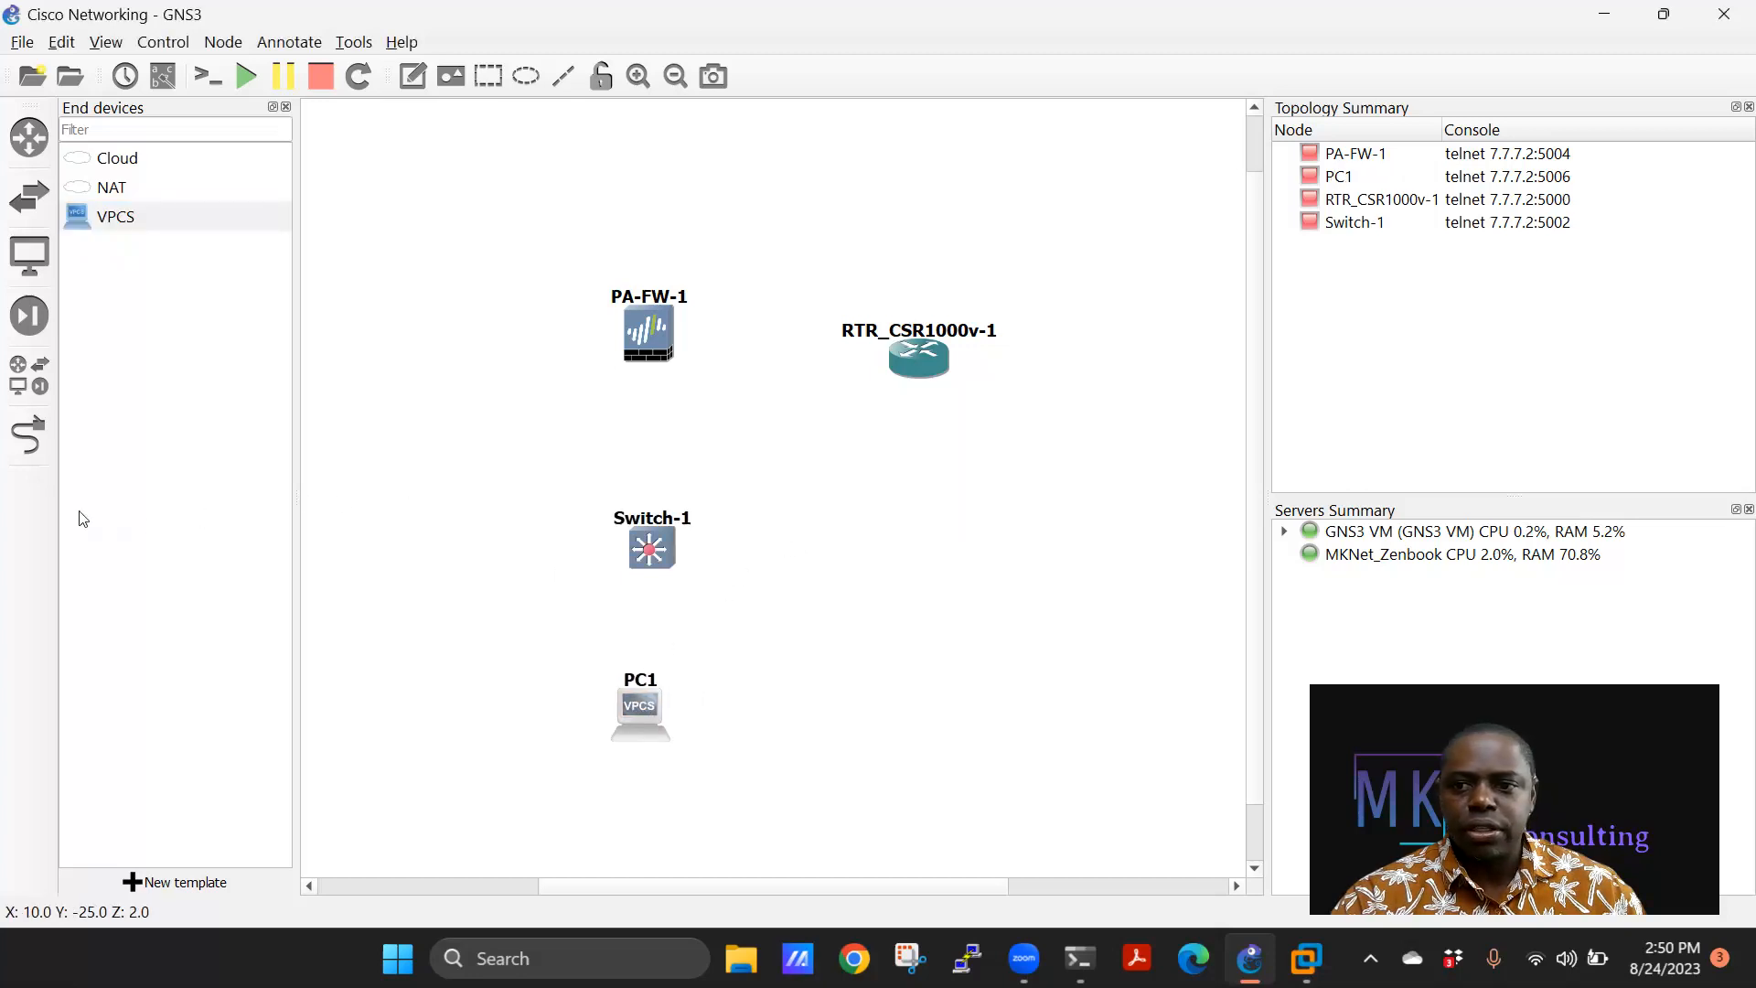
# Link PC1's Ethernet0 to Switch-1's Gi0/0.
pyautogui.click(18, 441)
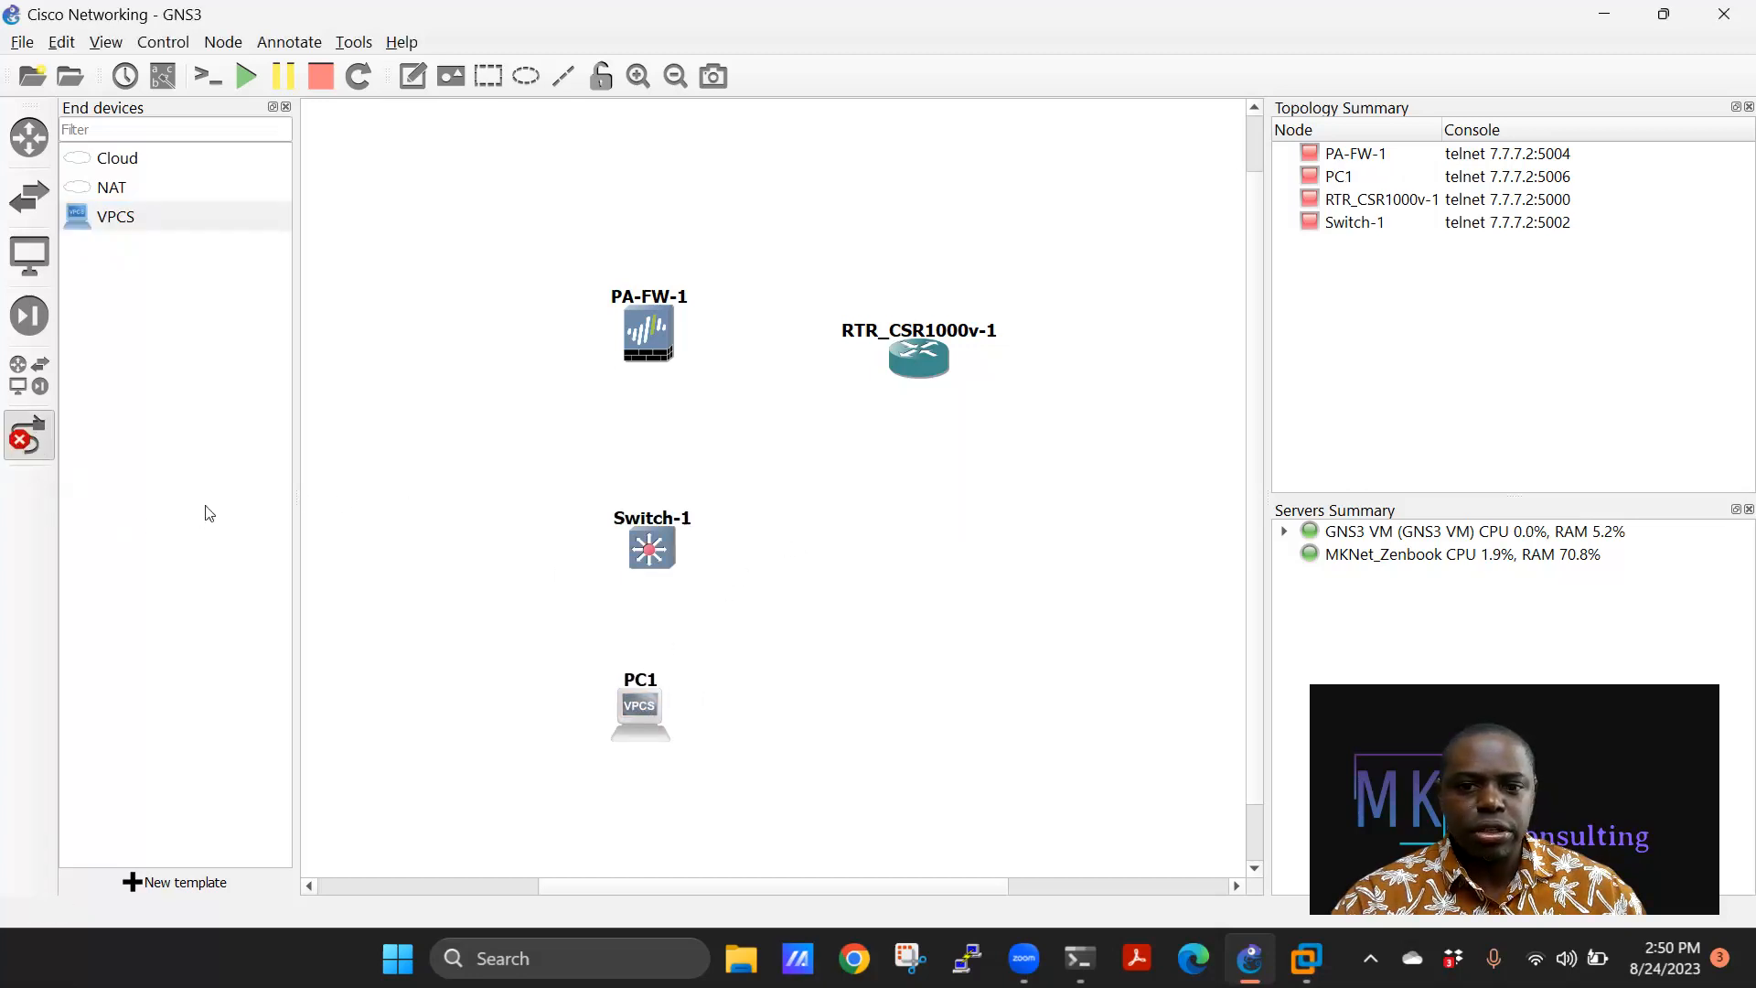
pyautogui.click(645, 697)
pyautogui.click(649, 709)
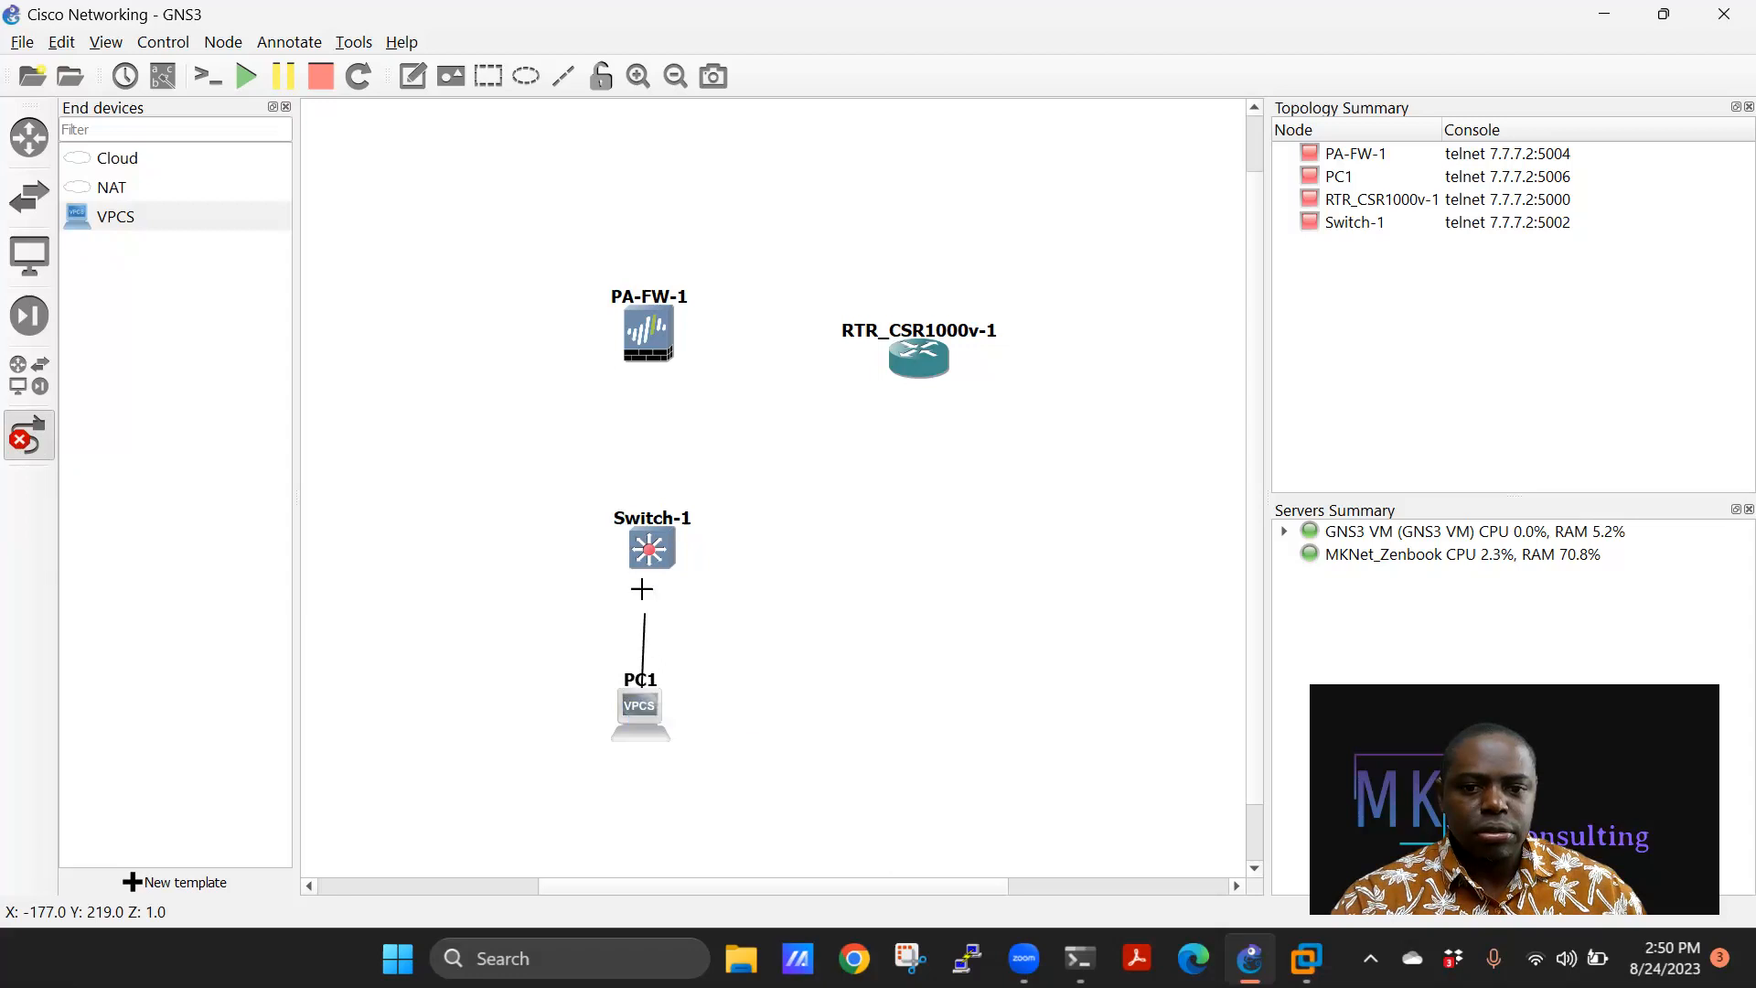
pyautogui.click(648, 549)
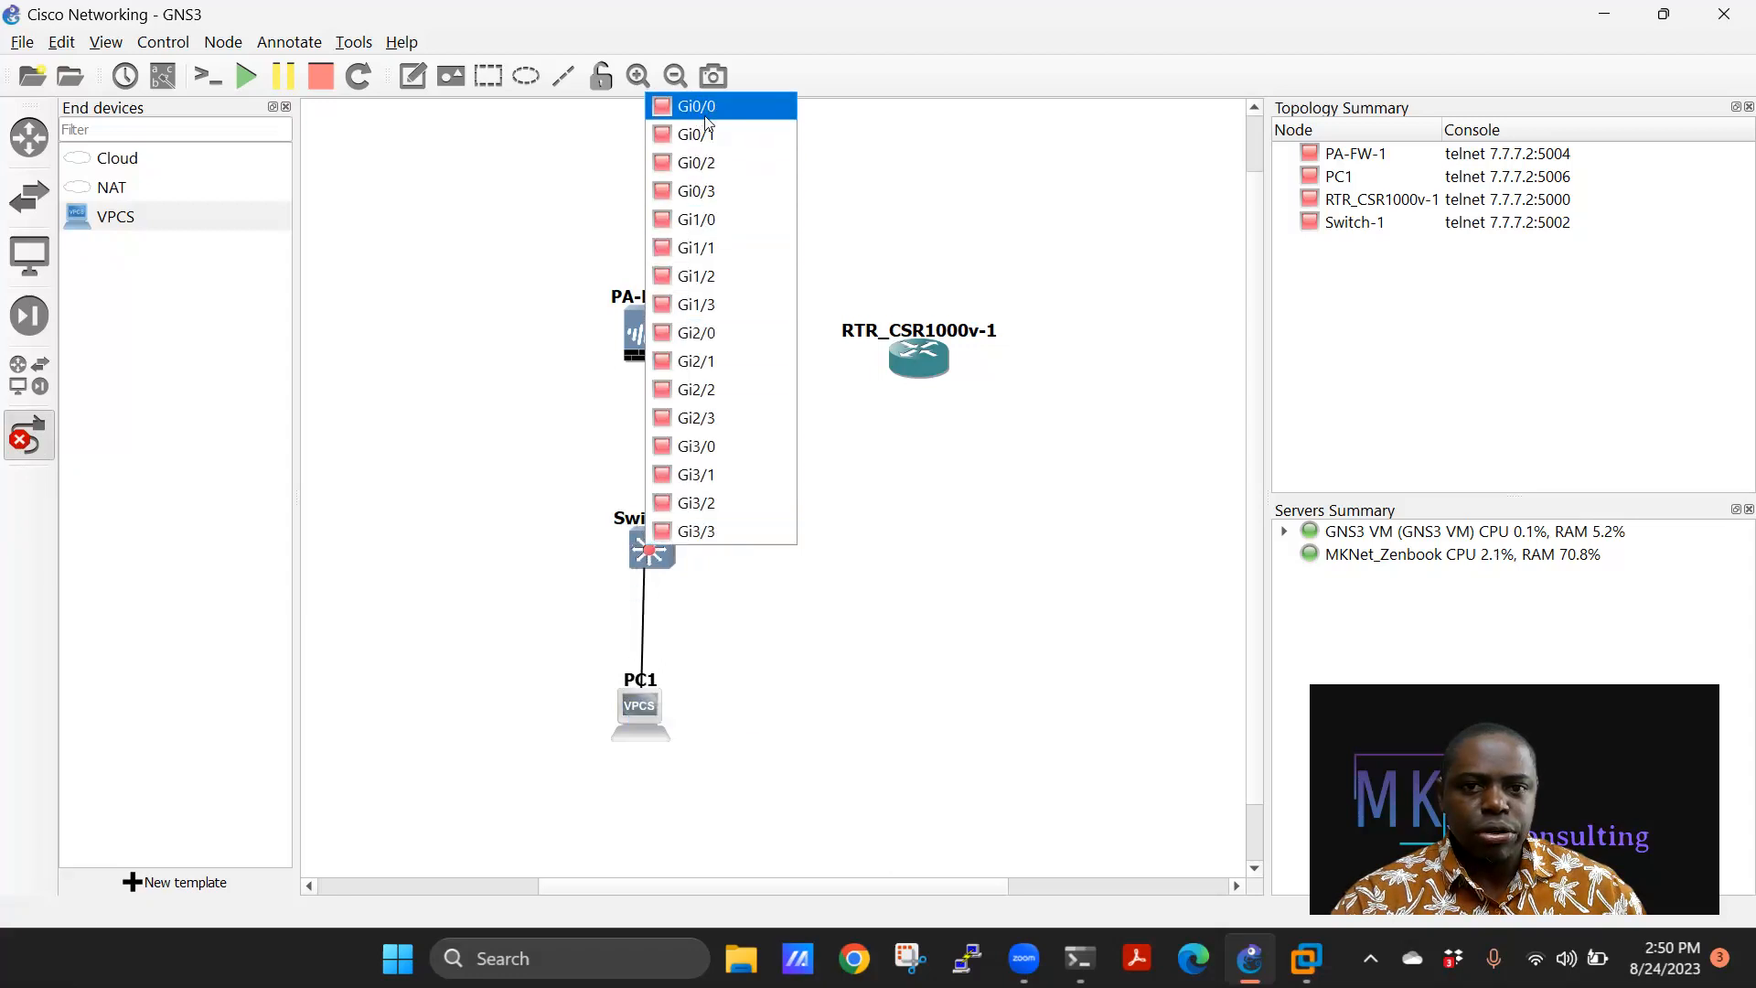
pyautogui.click(701, 107)
# Link Switch-1 Gi0/1 to PA-FW-1 ethernet1/1, and PA-FW-1 ethernet1/2 to the router's Gi1.
pyautogui.click(656, 538)
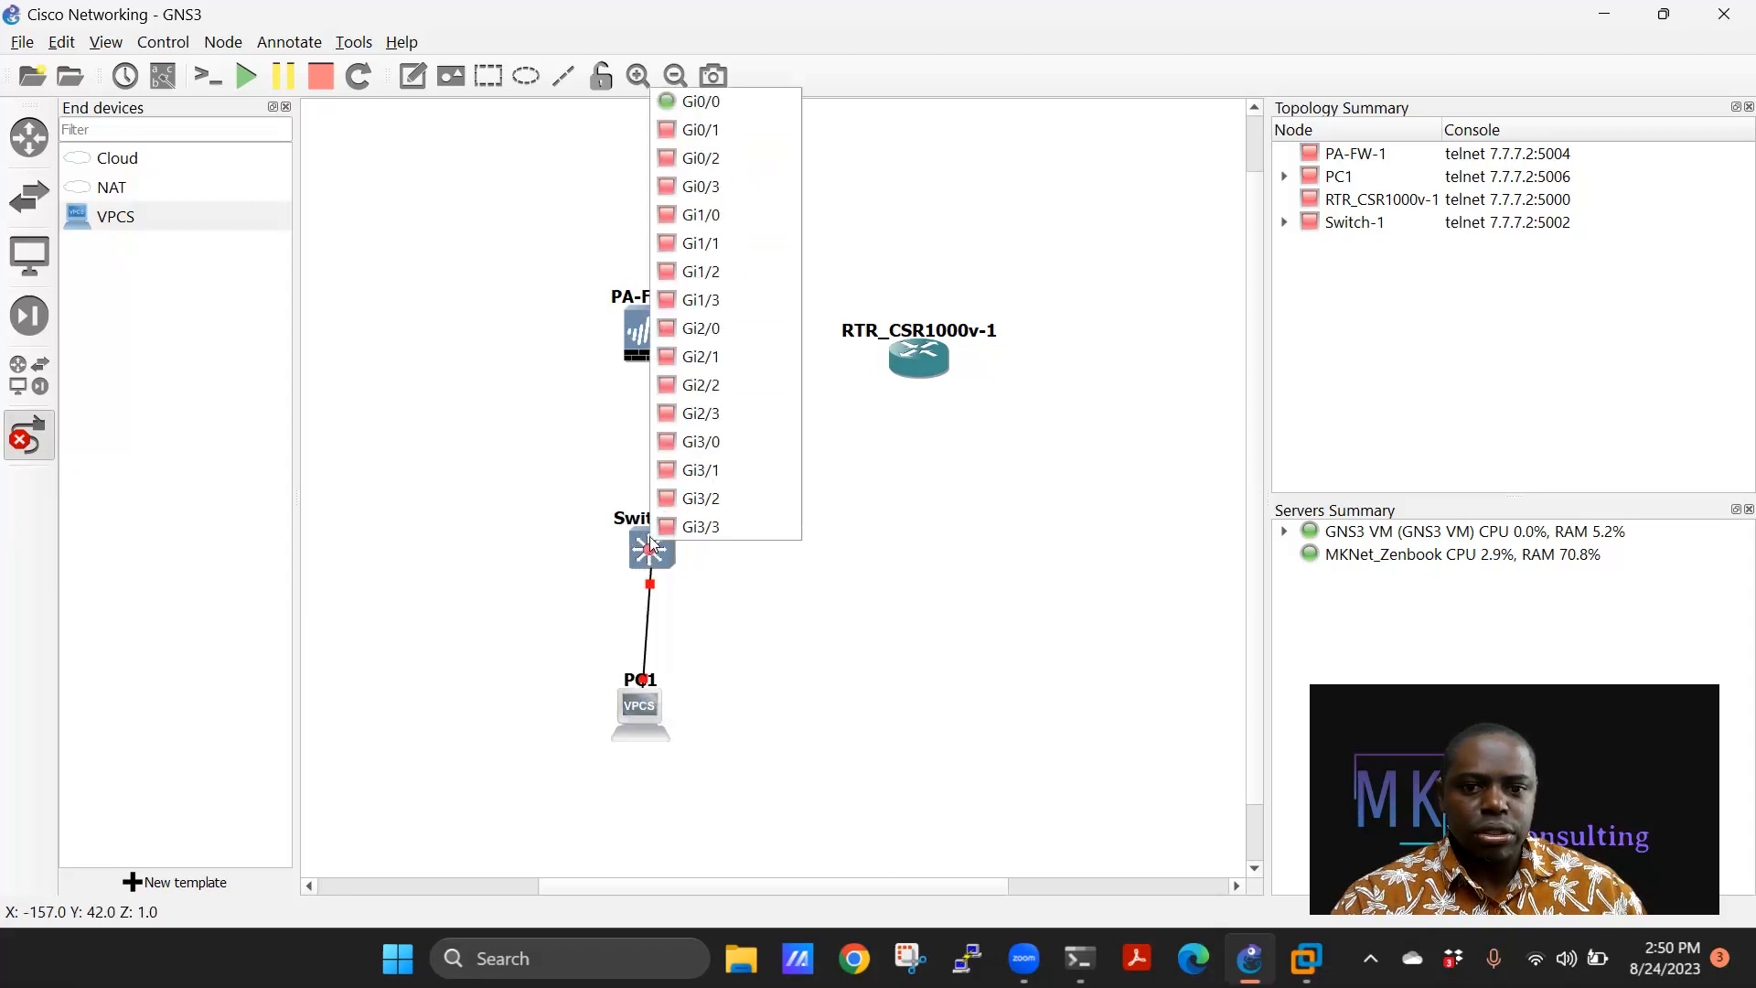
pyautogui.click(702, 129)
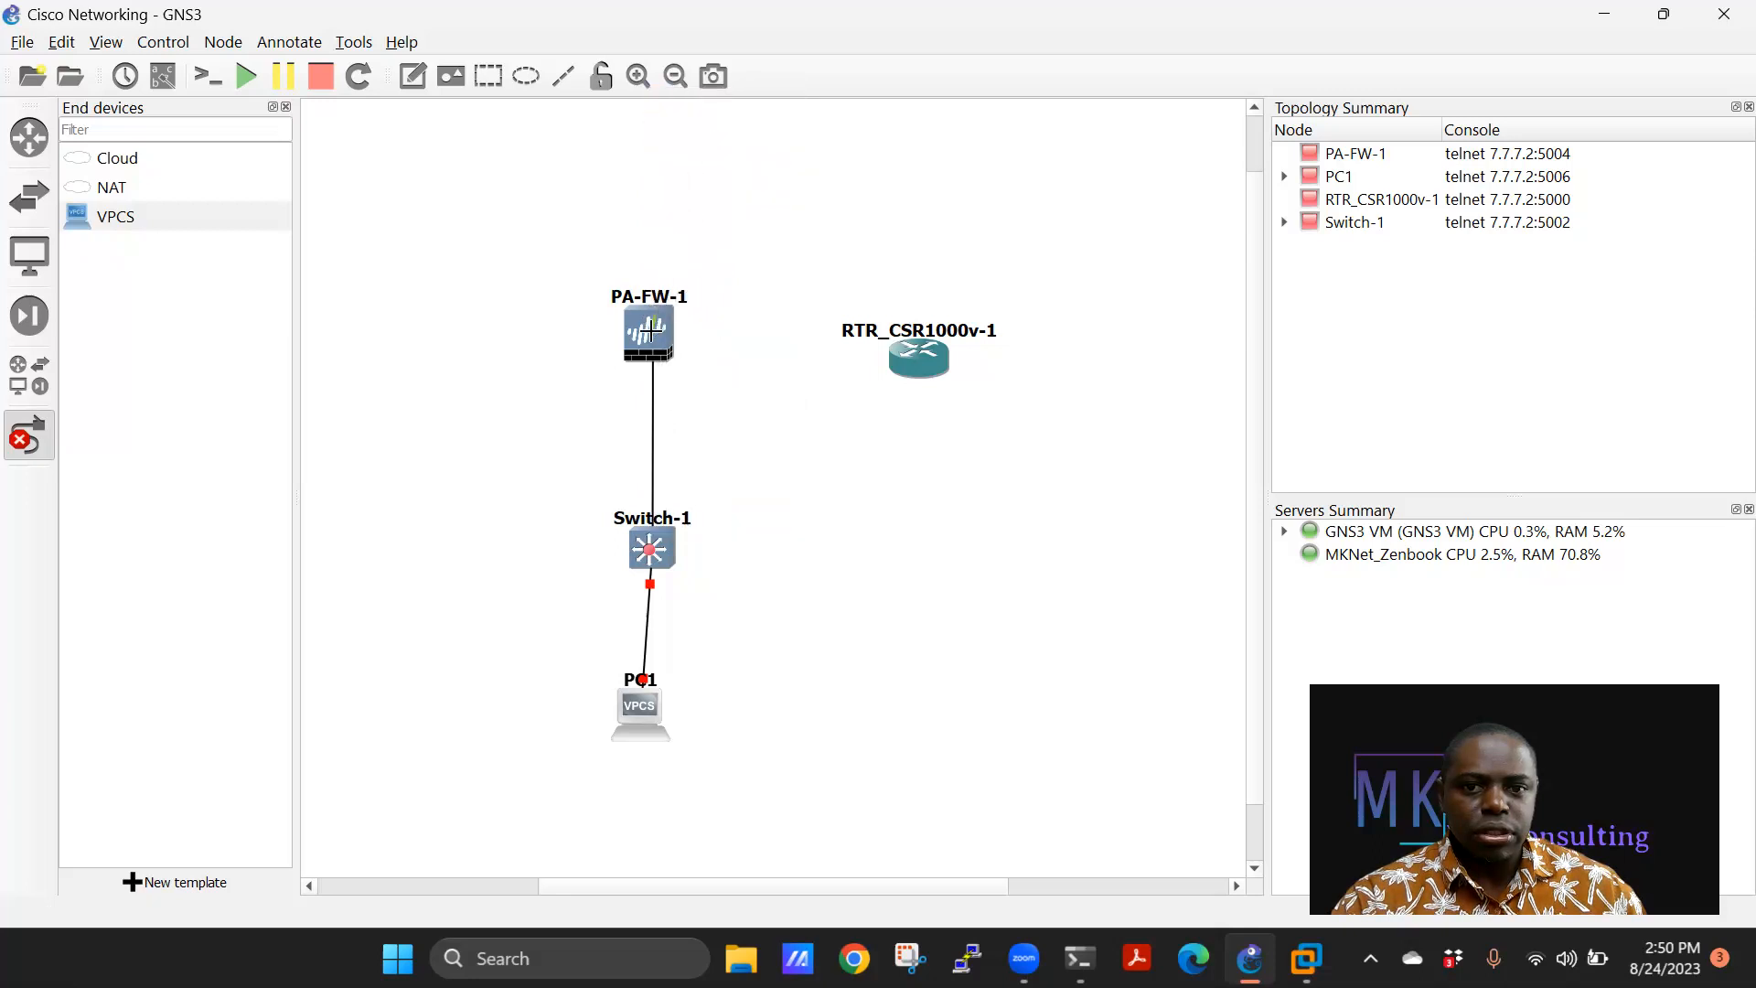
pyautogui.click(650, 338)
pyautogui.click(710, 382)
pyautogui.click(665, 346)
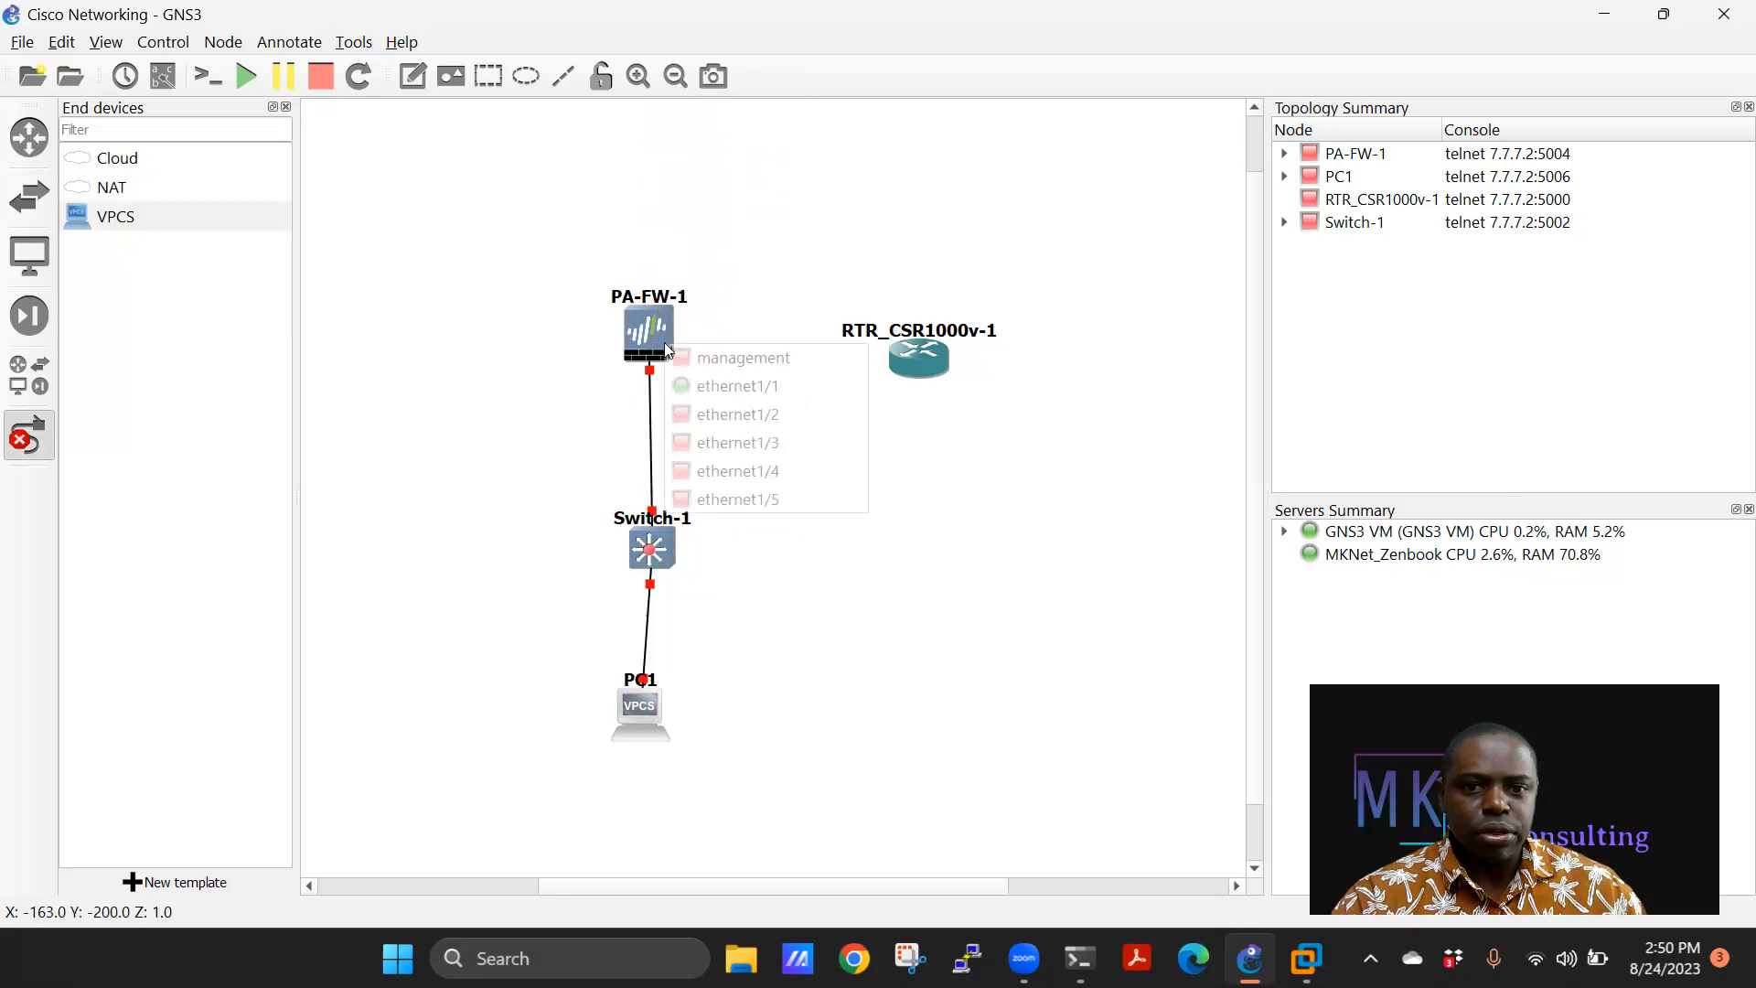
pyautogui.click(742, 415)
pyautogui.click(931, 367)
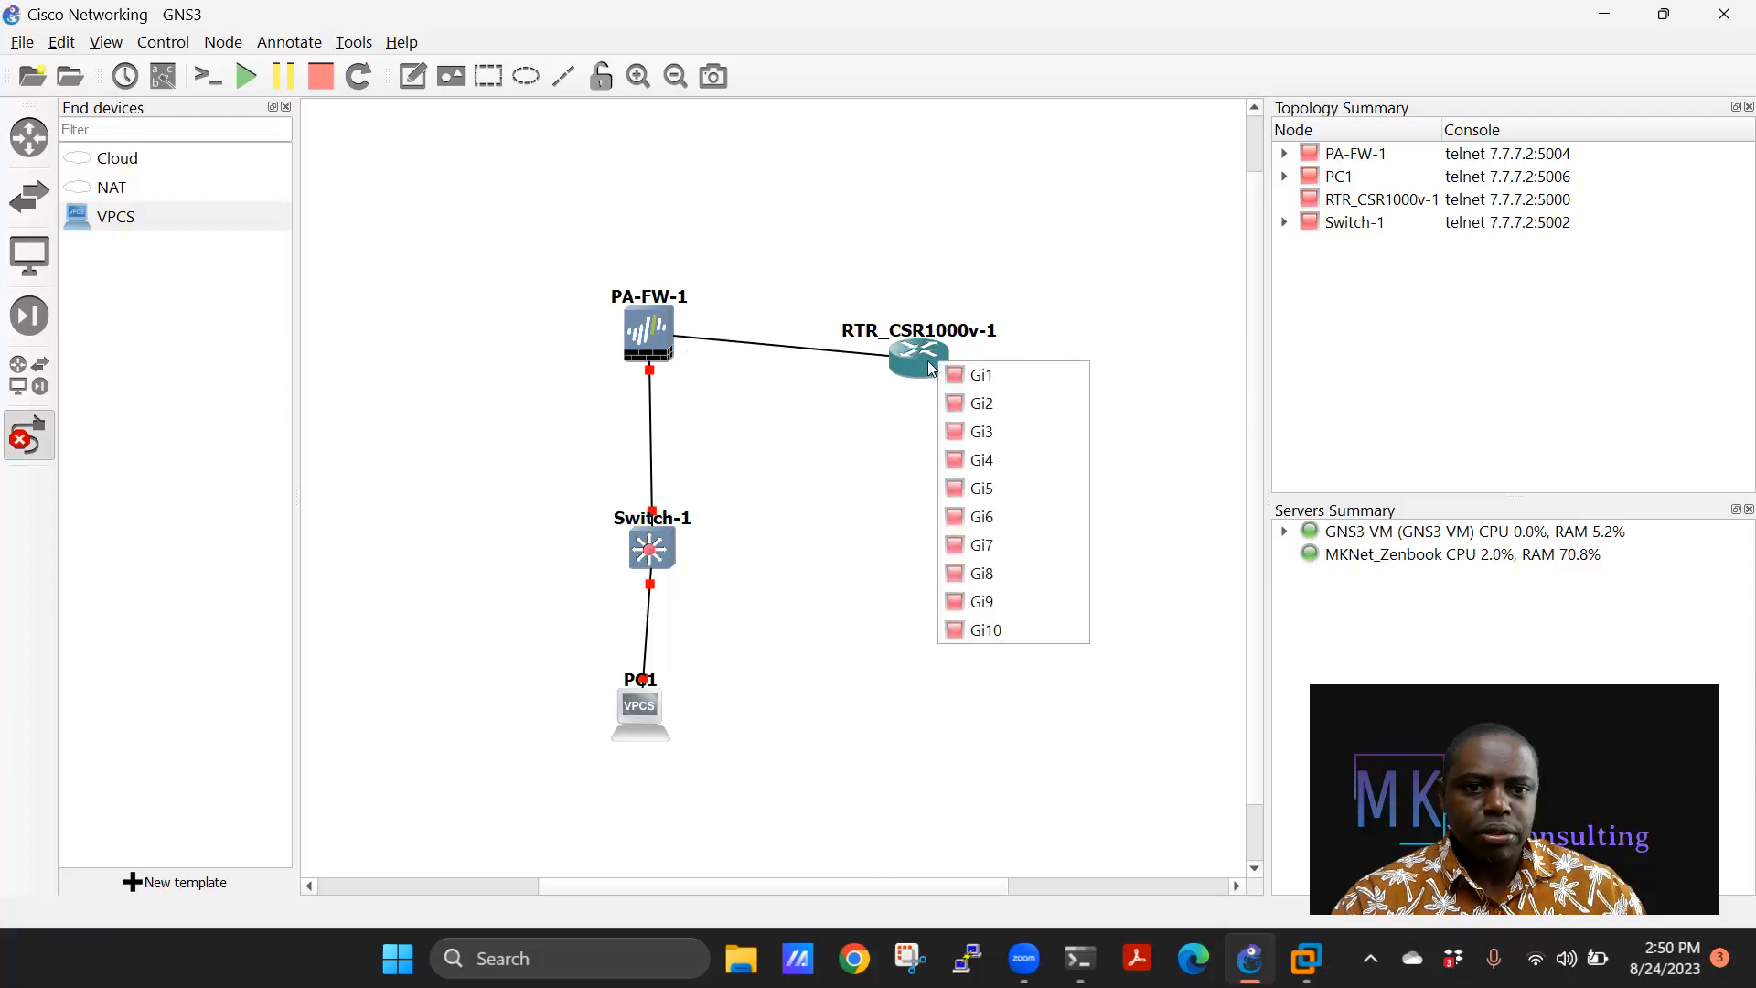
pyautogui.click(978, 374)
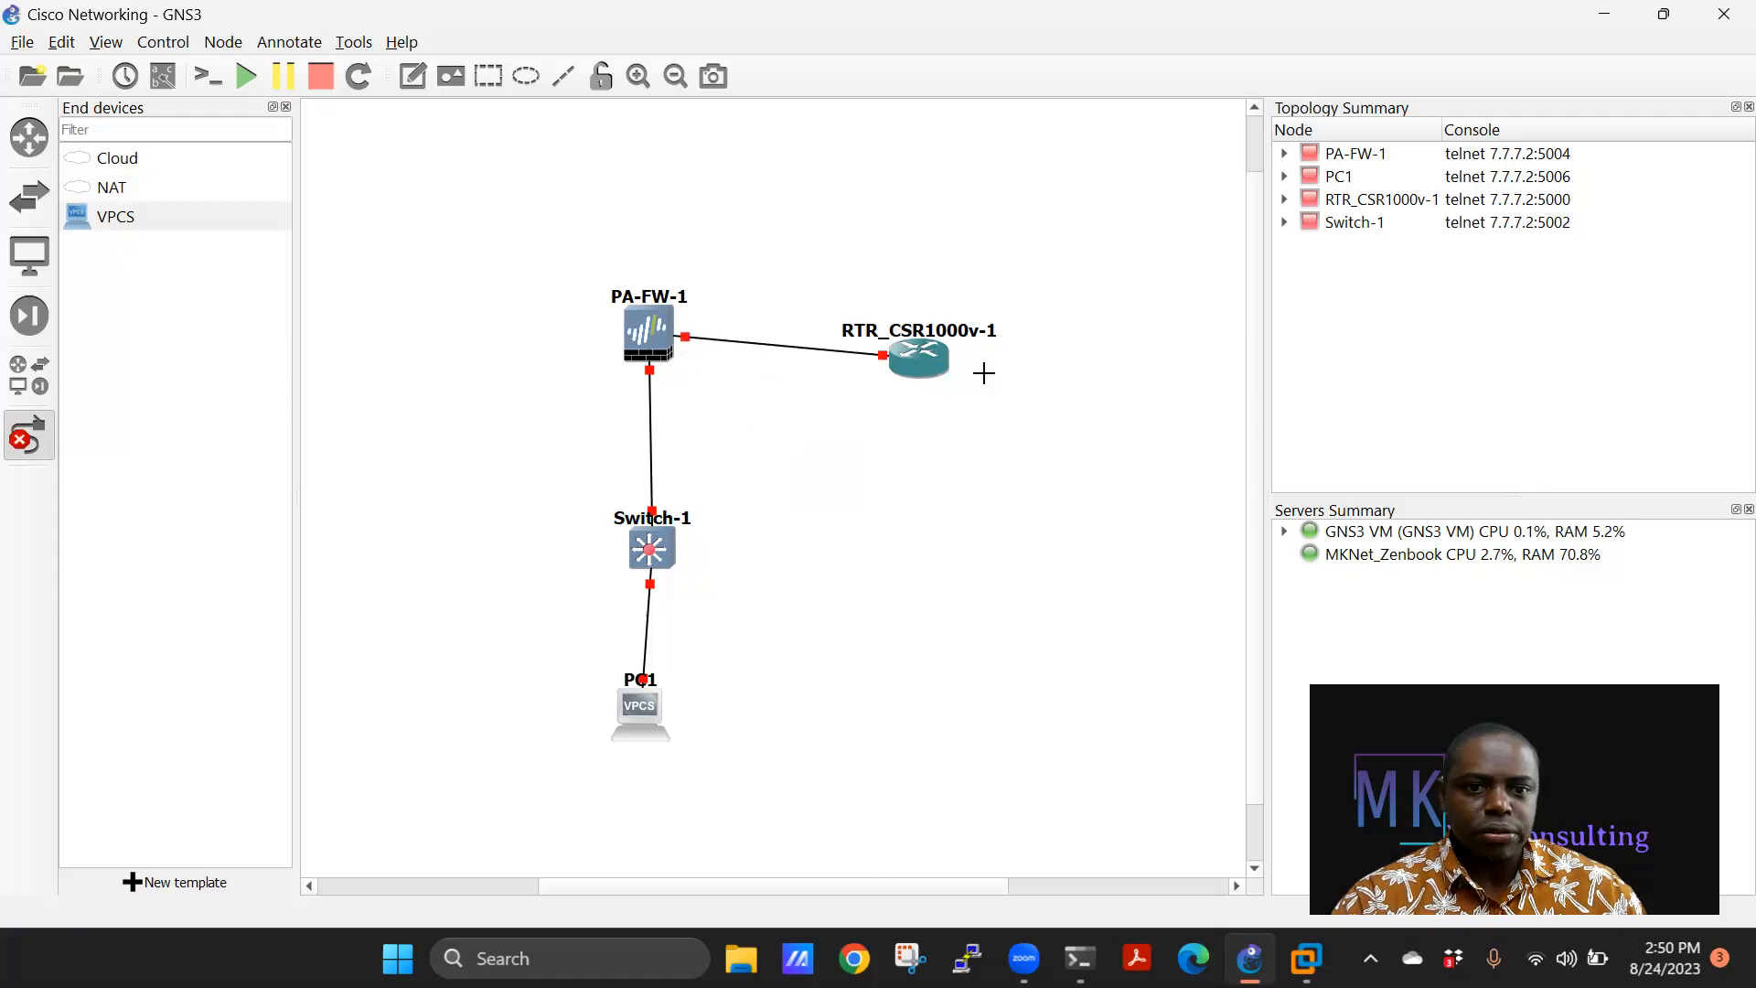
pyautogui.click(27, 437)
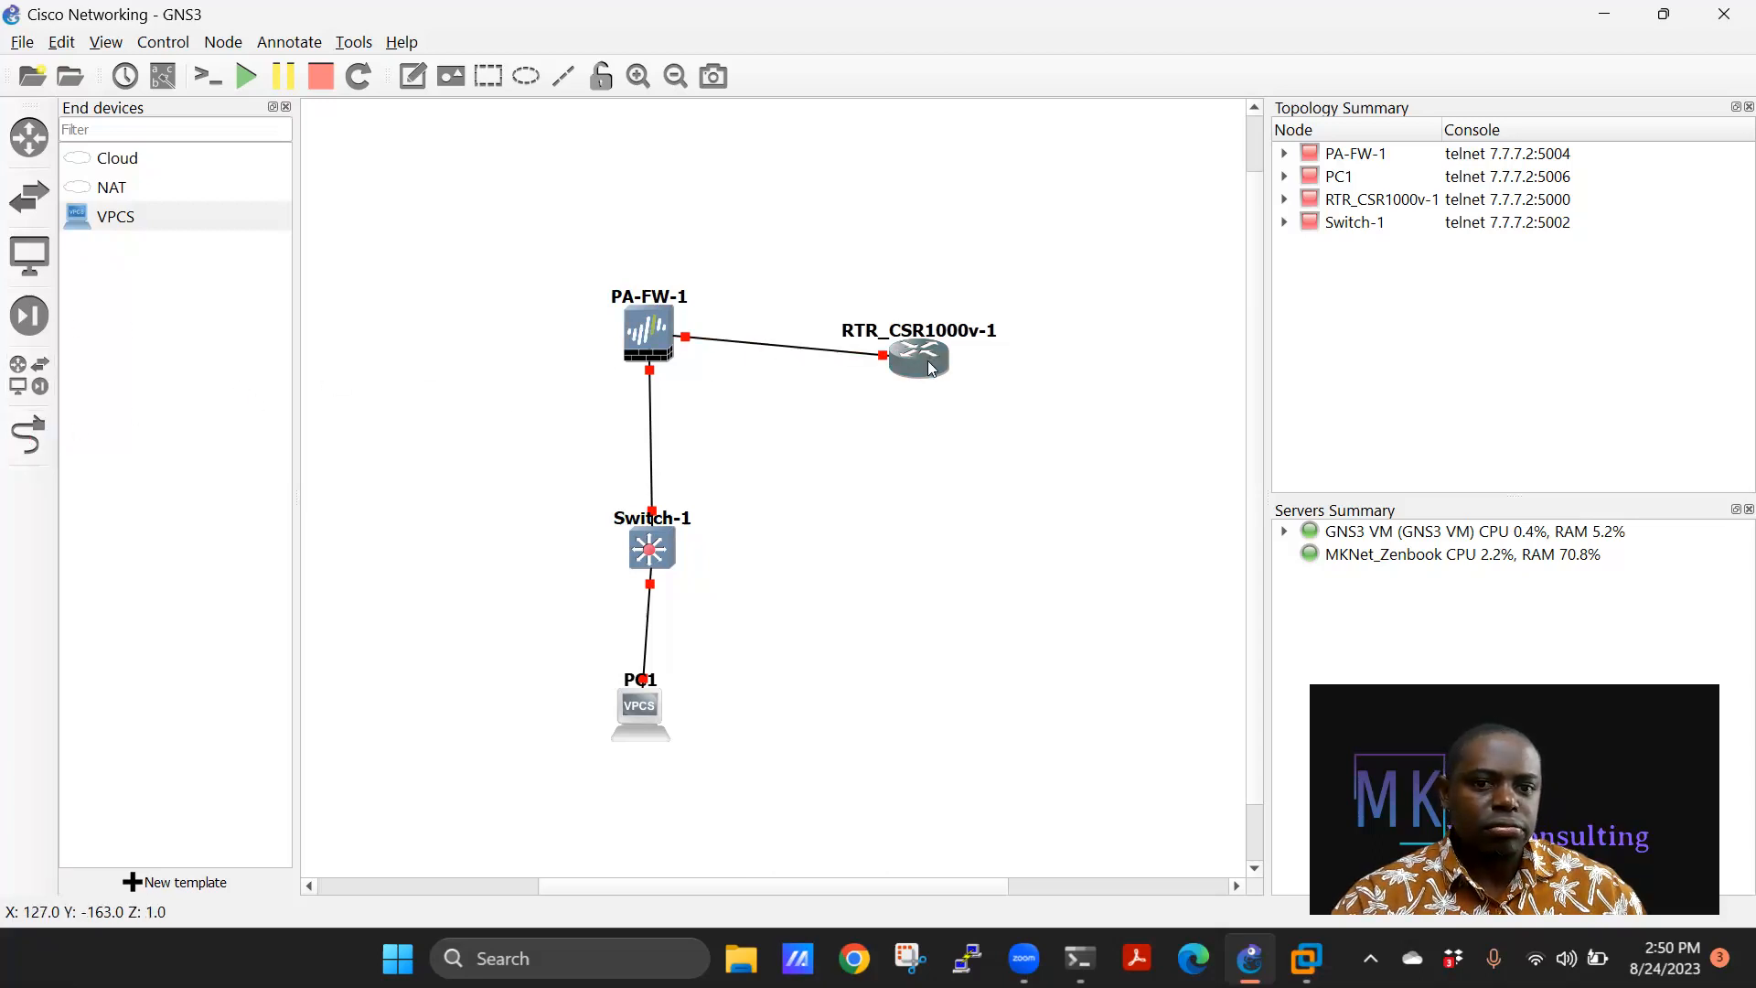
# Level the PA-FW-1-to-router link and start all devices, confirming with Yes.
pyautogui.moveTo(886, 347); pyautogui.dragTo(874, 318)
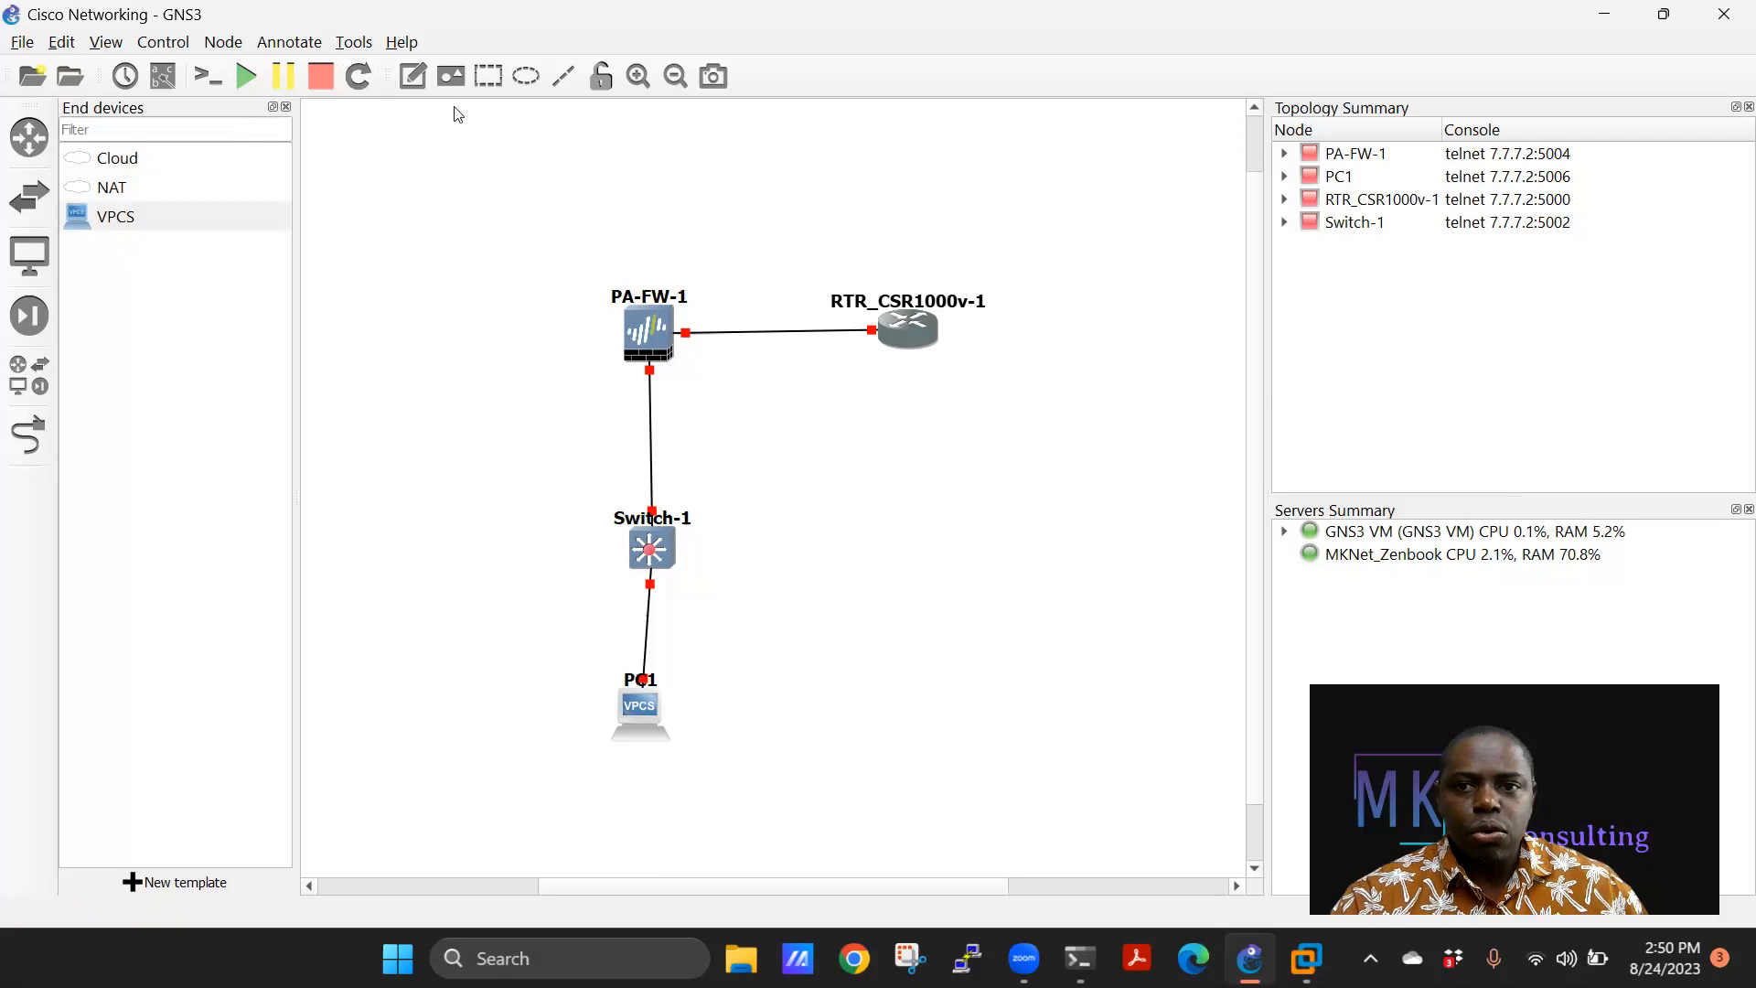
pyautogui.rightClick(920, 342)
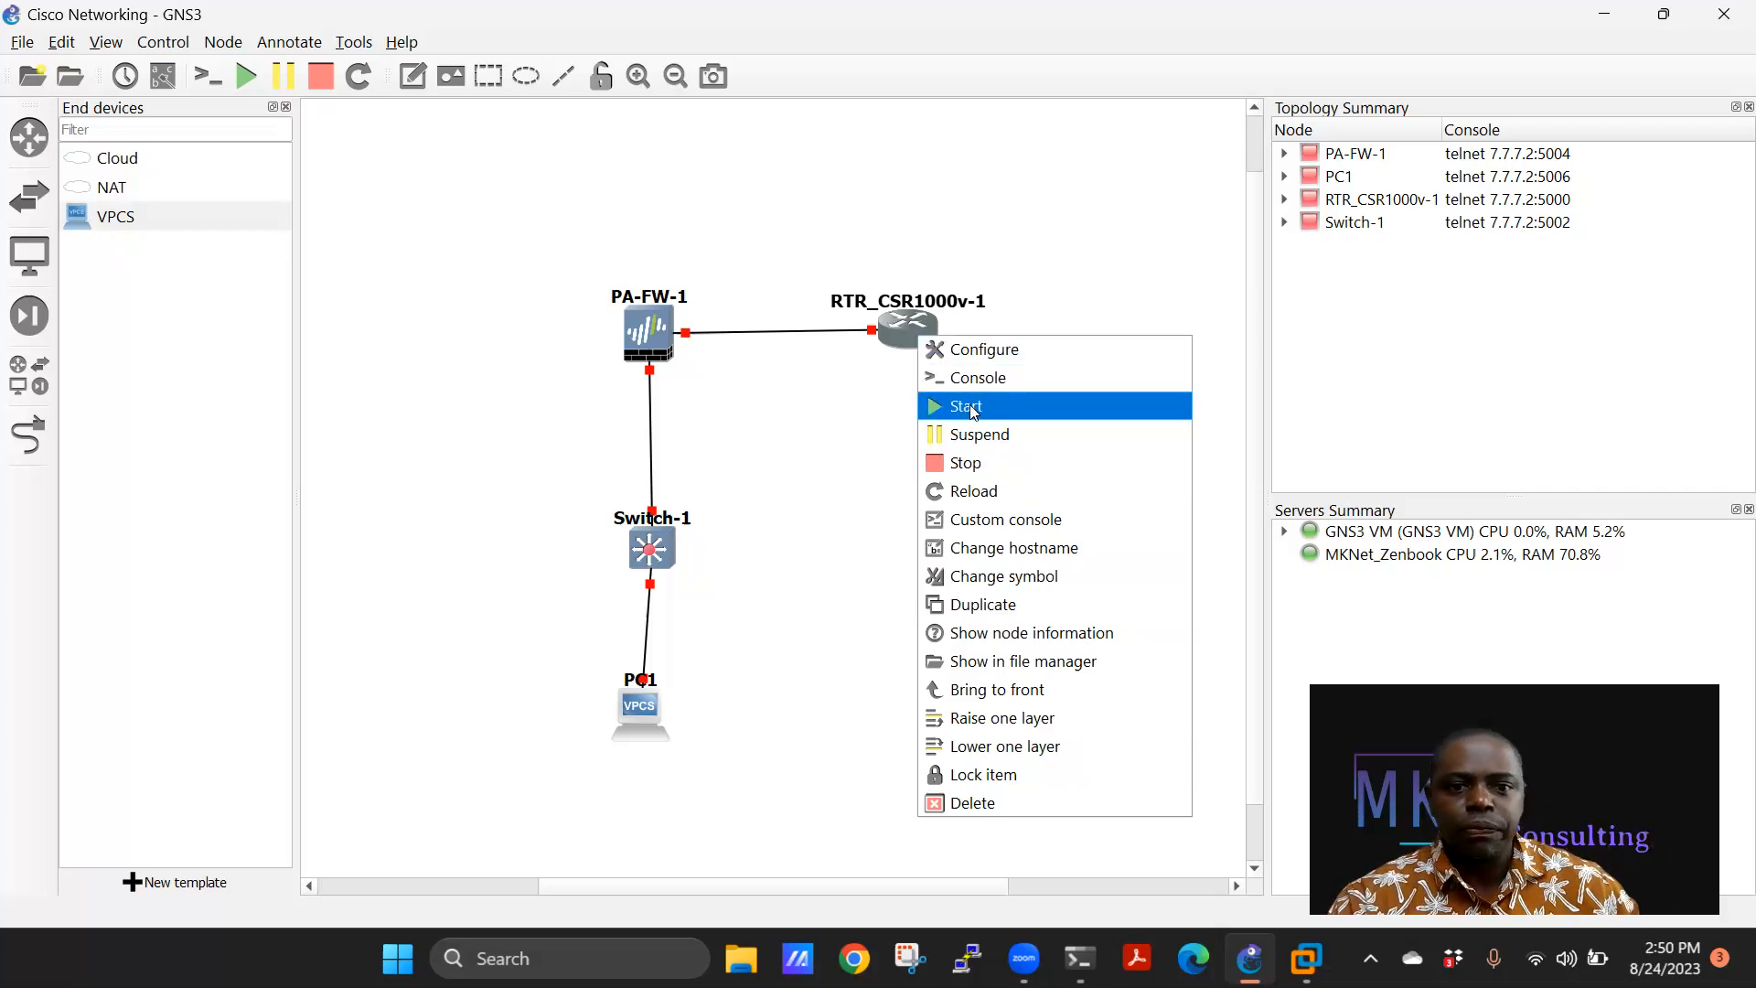
pyautogui.click(852, 254)
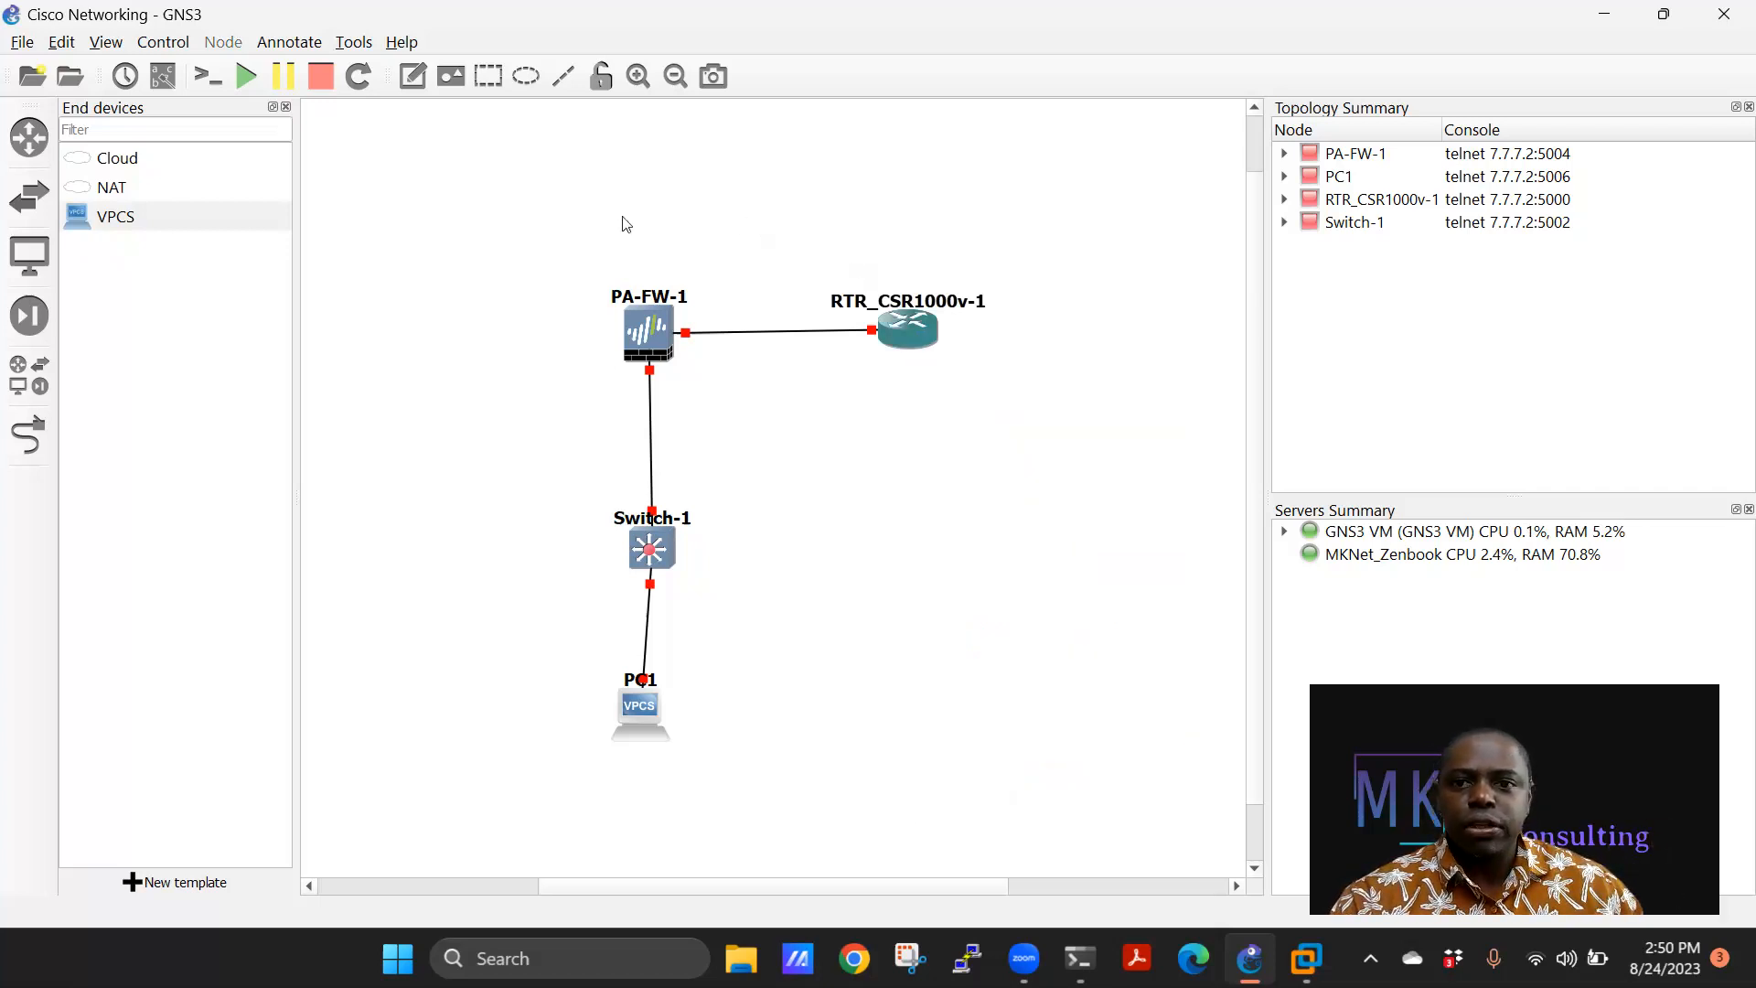
pyautogui.click(241, 84)
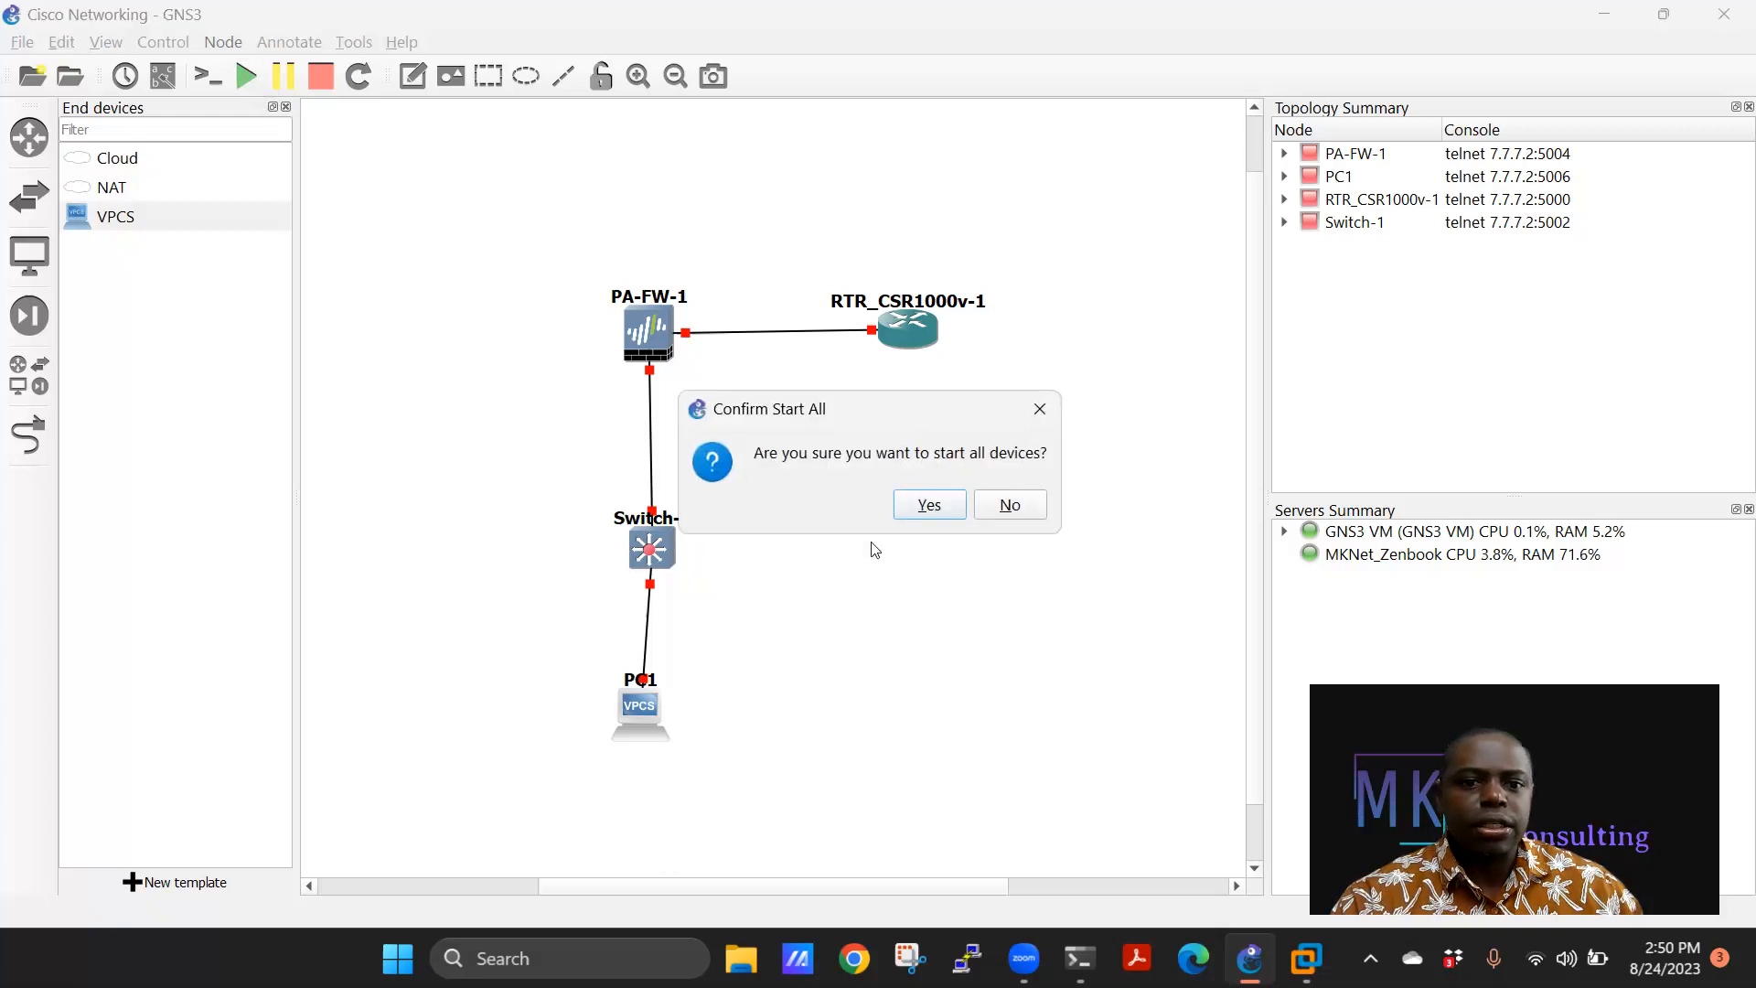
pyautogui.click(933, 504)
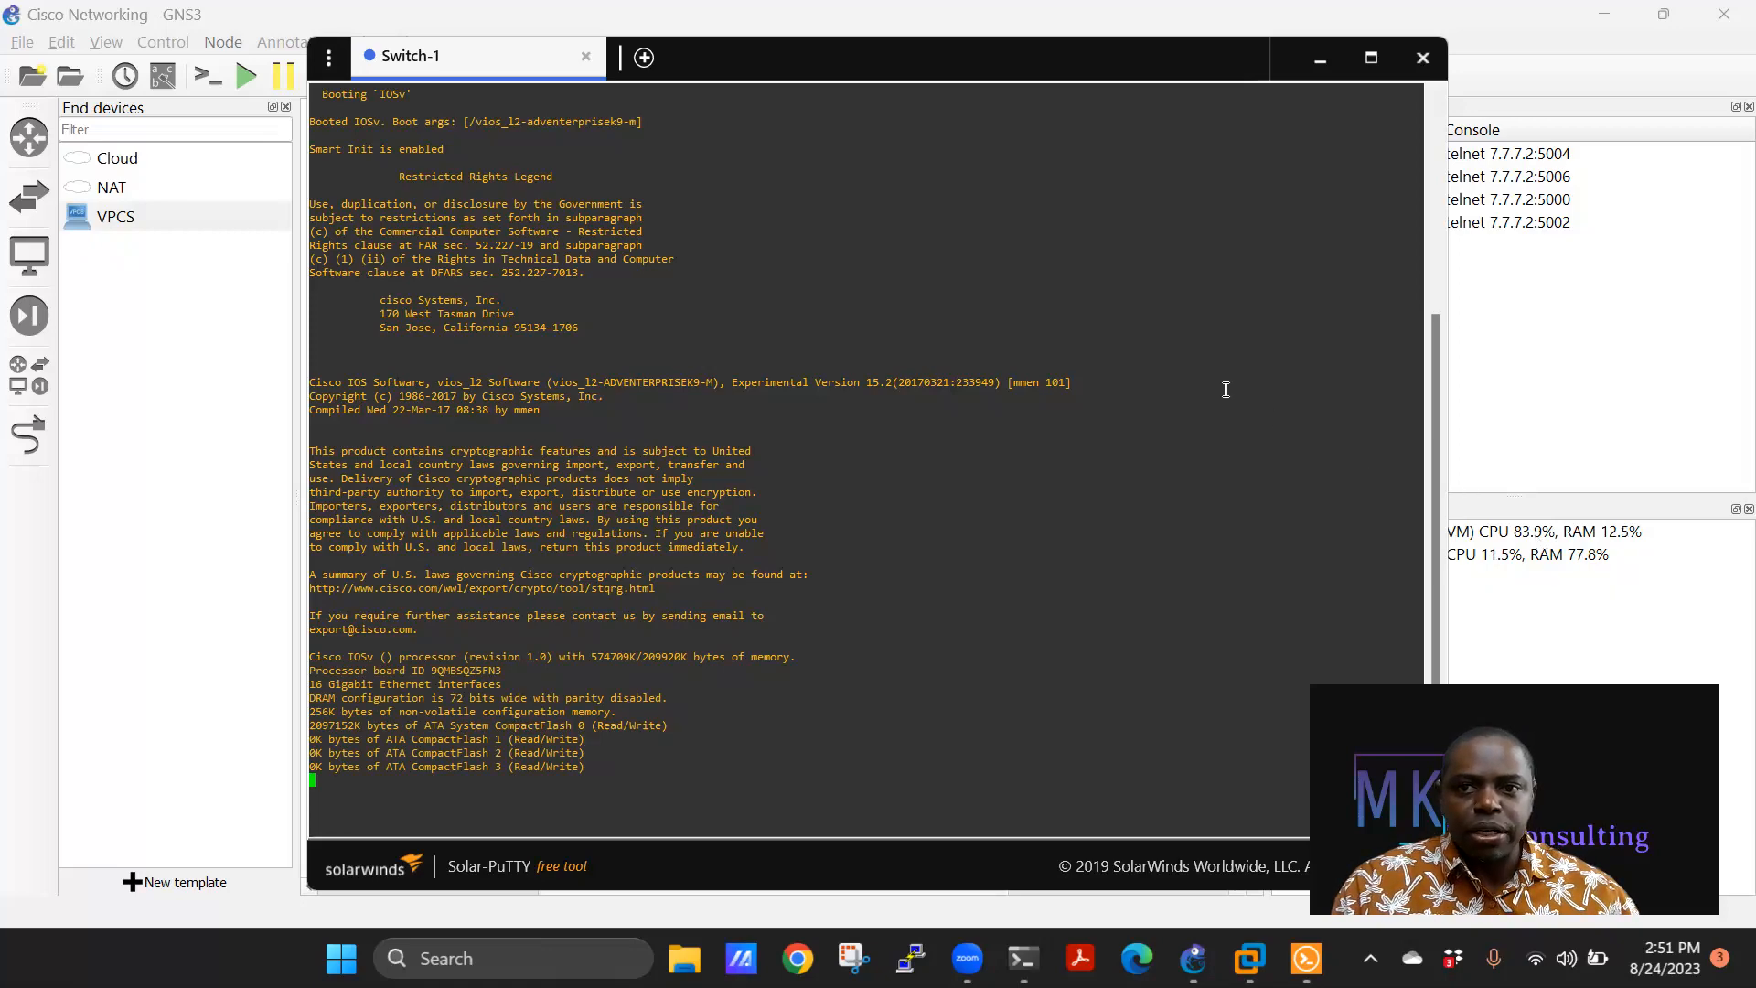
# Open a console session for PA-FW-1 alongside the Switch-1 console.
pyautogui.moveTo(818, 57); pyautogui.dragTo(765, 63)
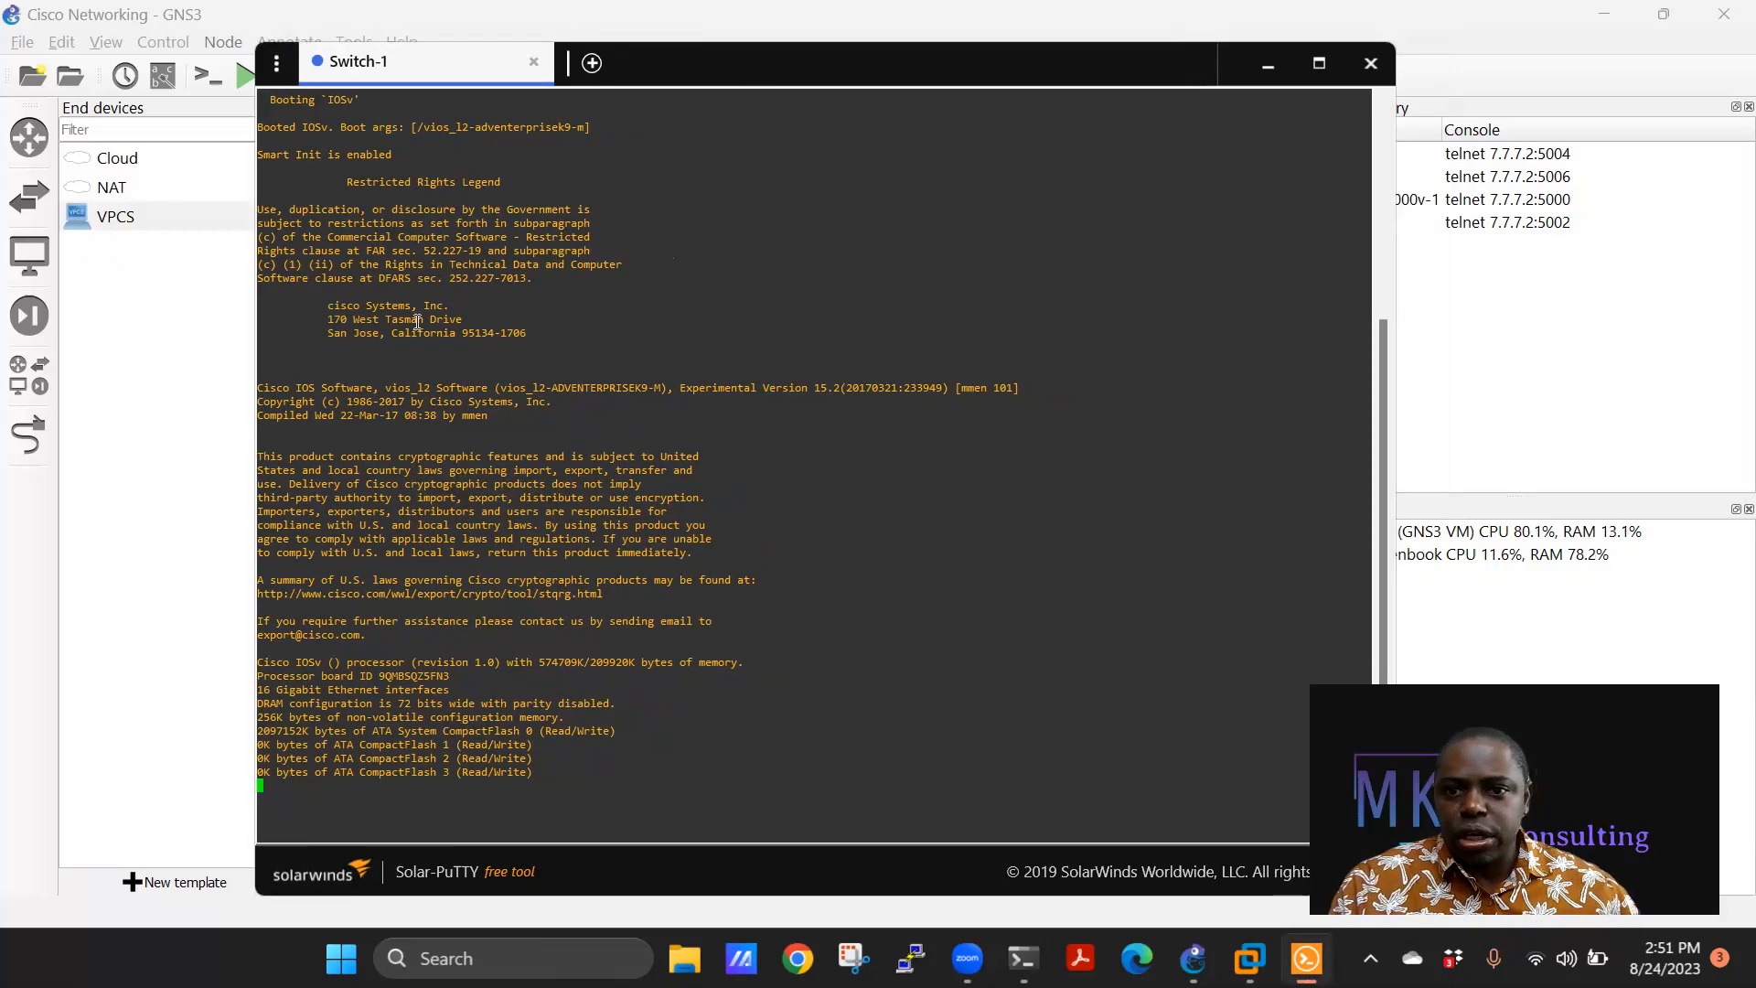
pyautogui.click(1265, 60)
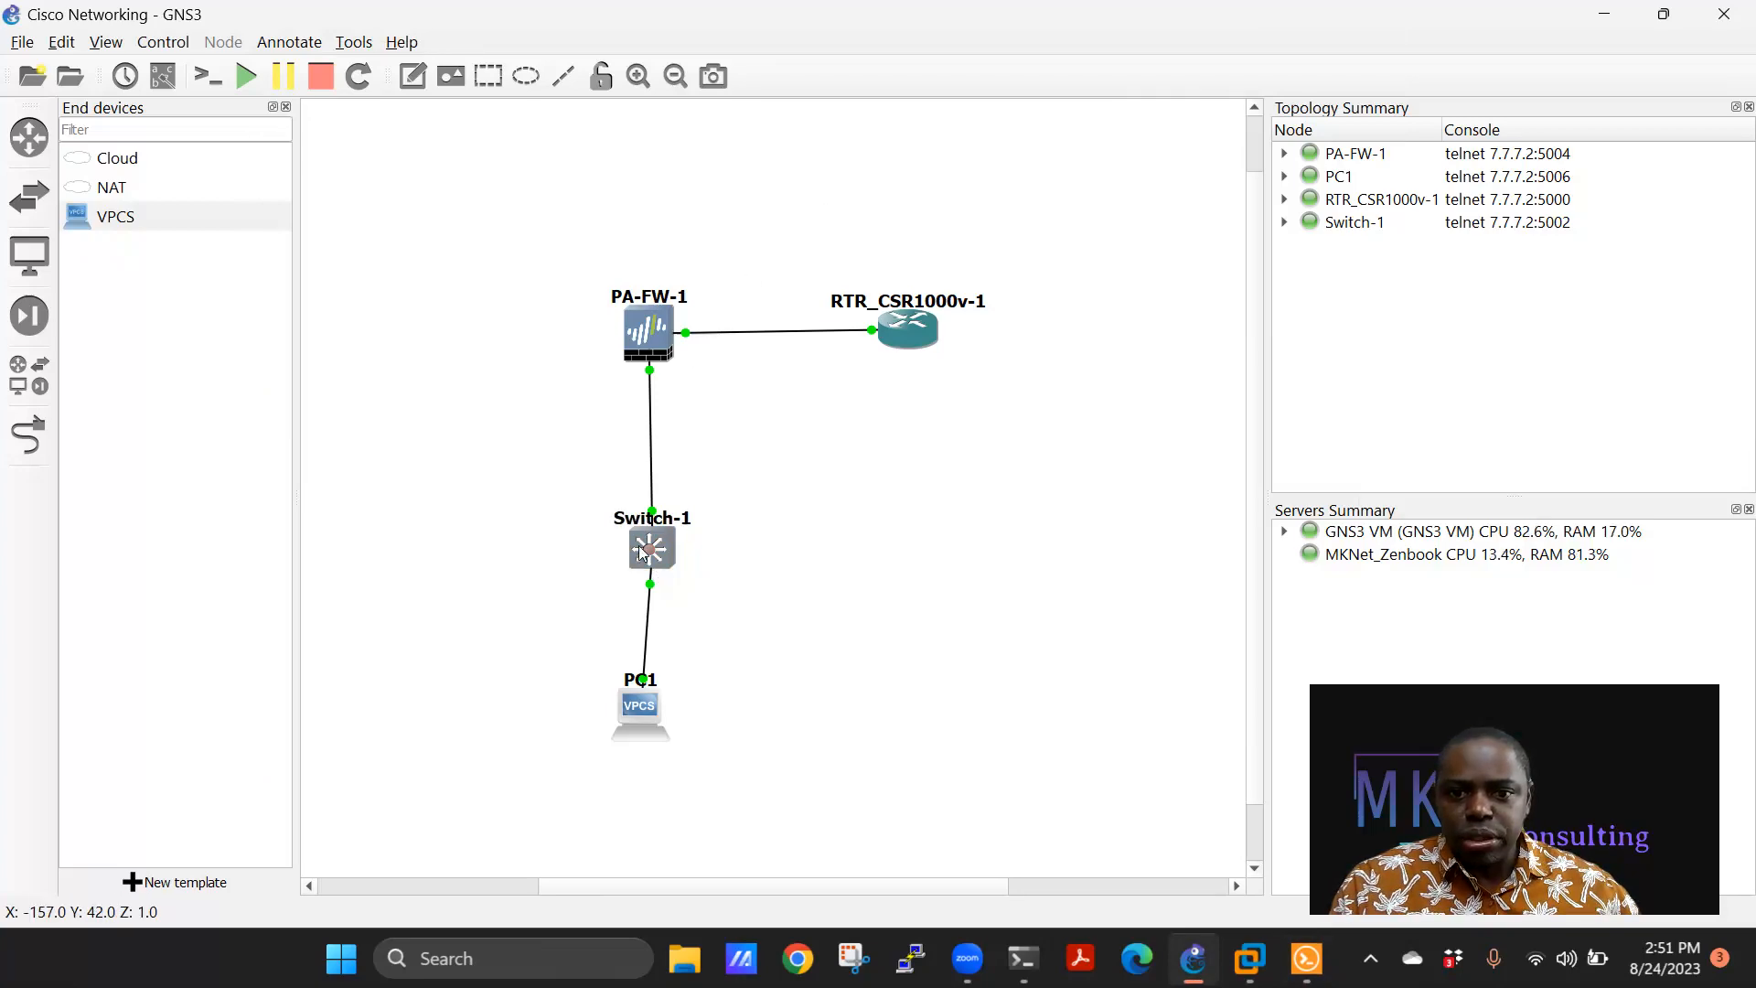
pyautogui.moveTo(912, 343)
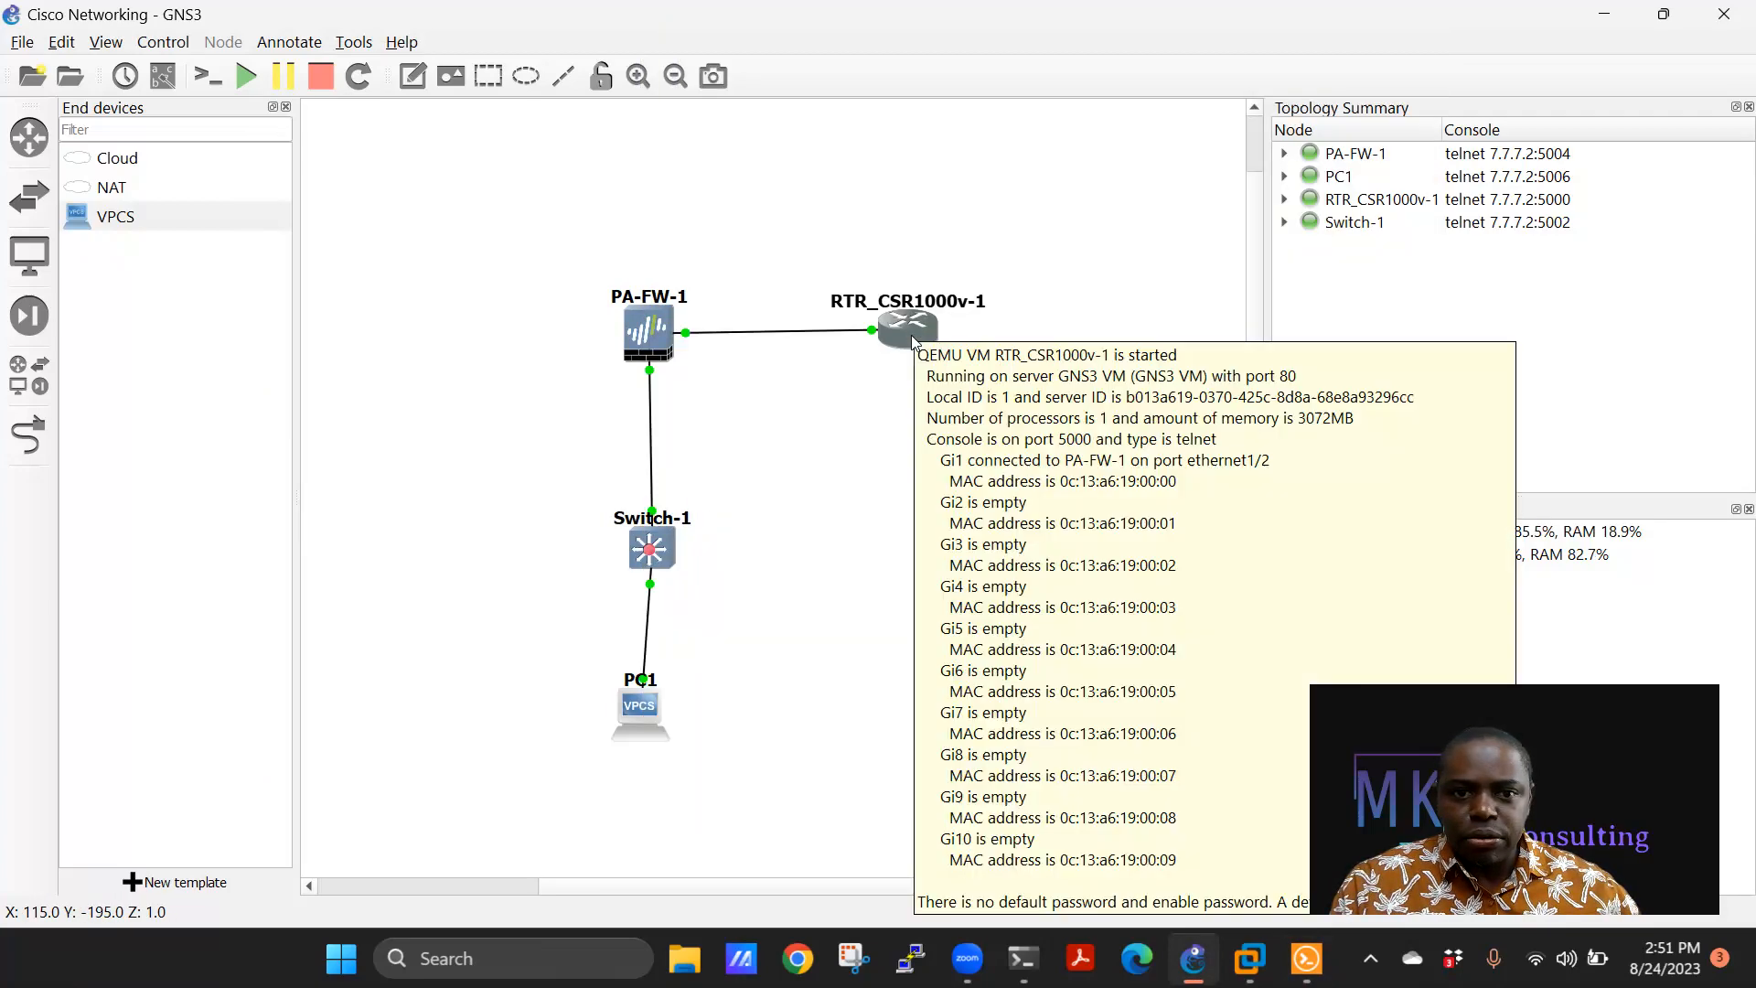
pyautogui.click(651, 334)
pyautogui.doubleClick(648, 333)
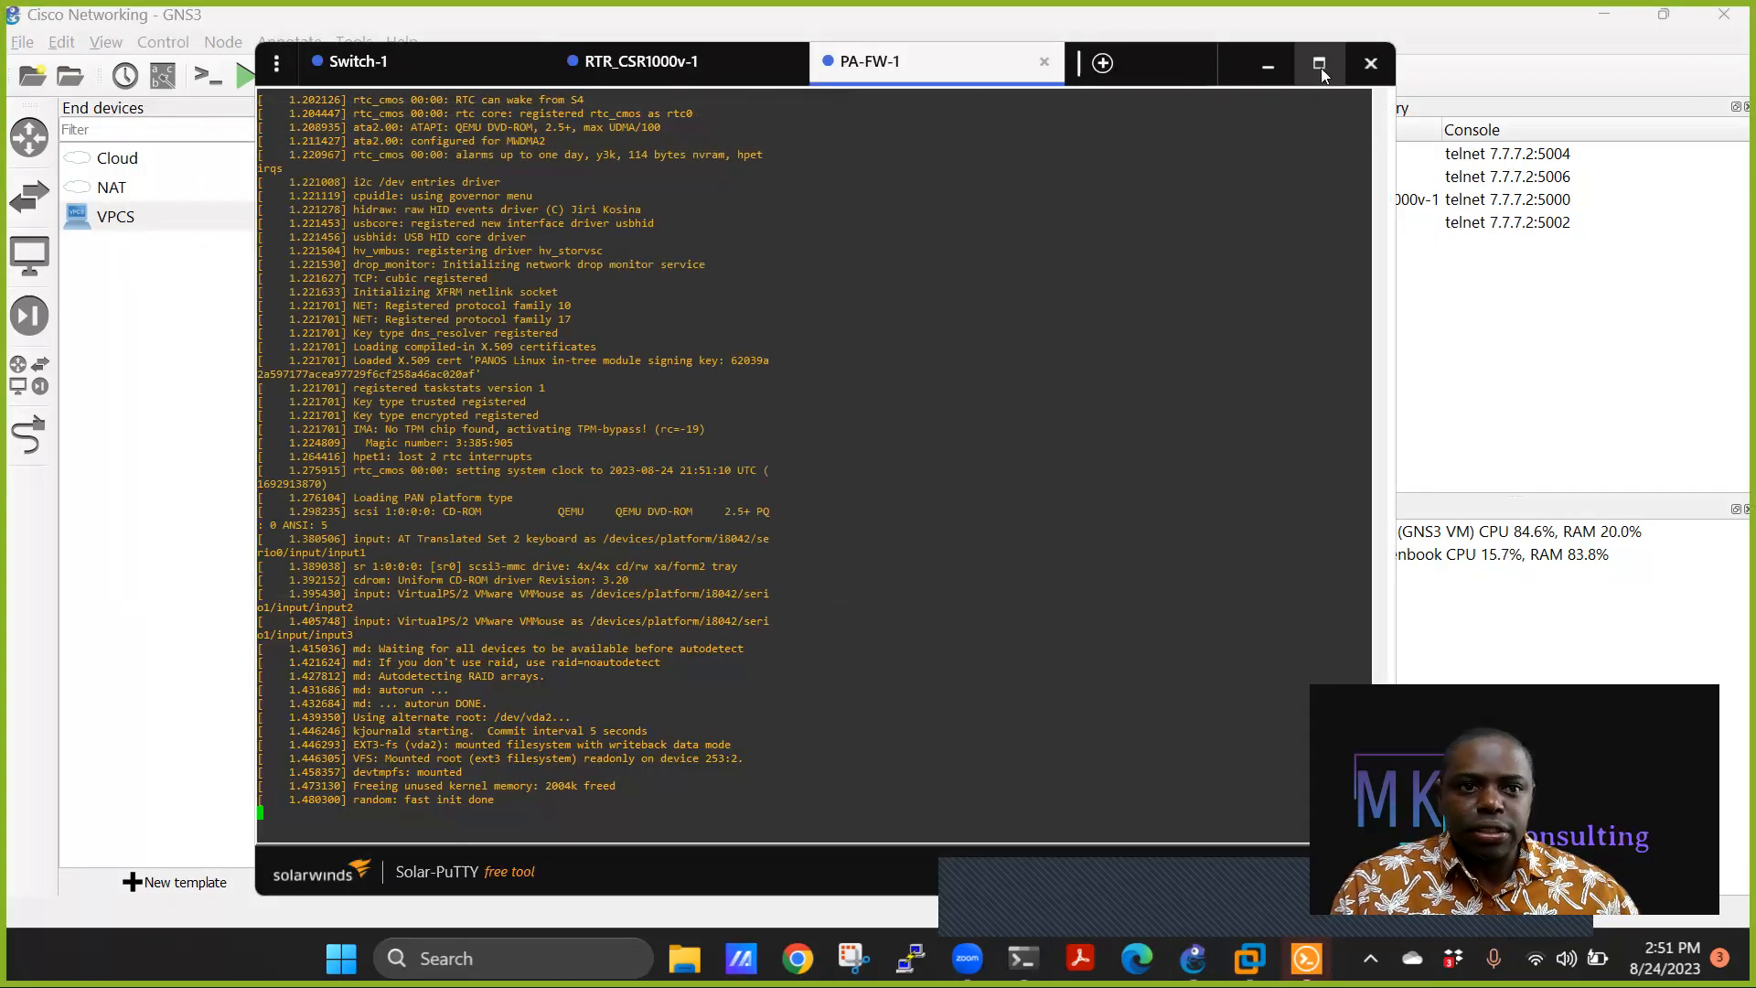
# Maximize Solar-PuTTY, view the Switch-1 console tab, then minimize it to the topology.
pyautogui.click(1319, 64)
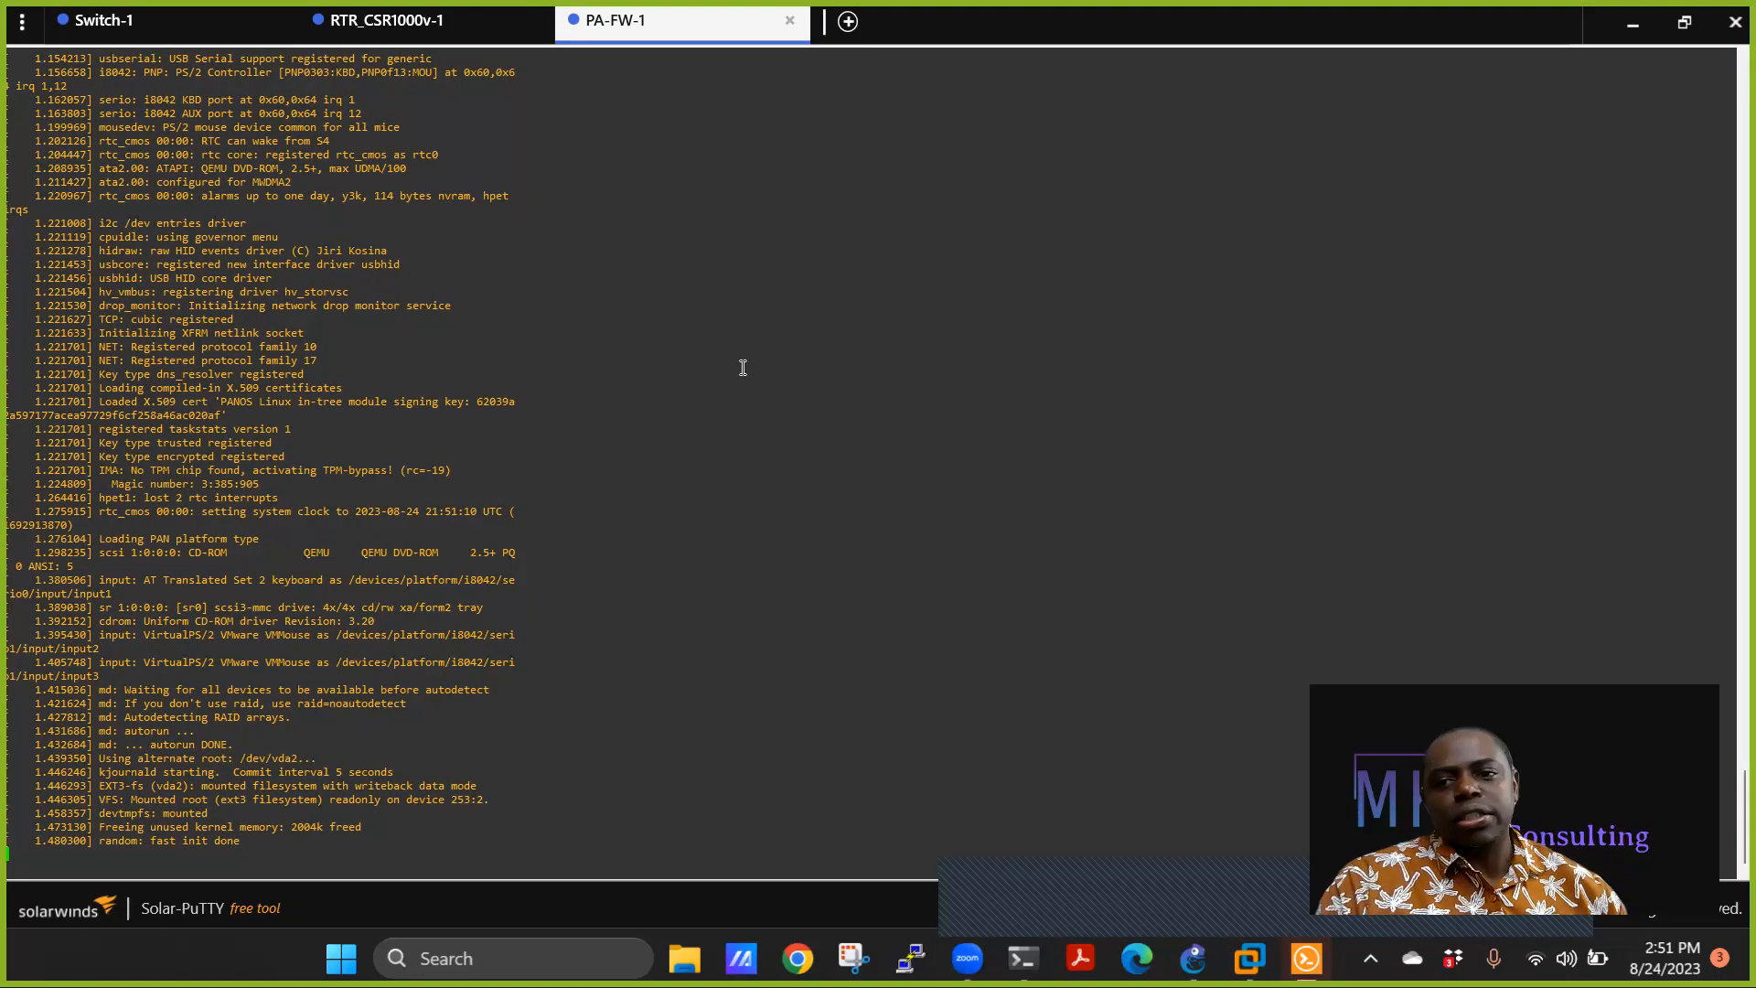
pyautogui.click(168, 22)
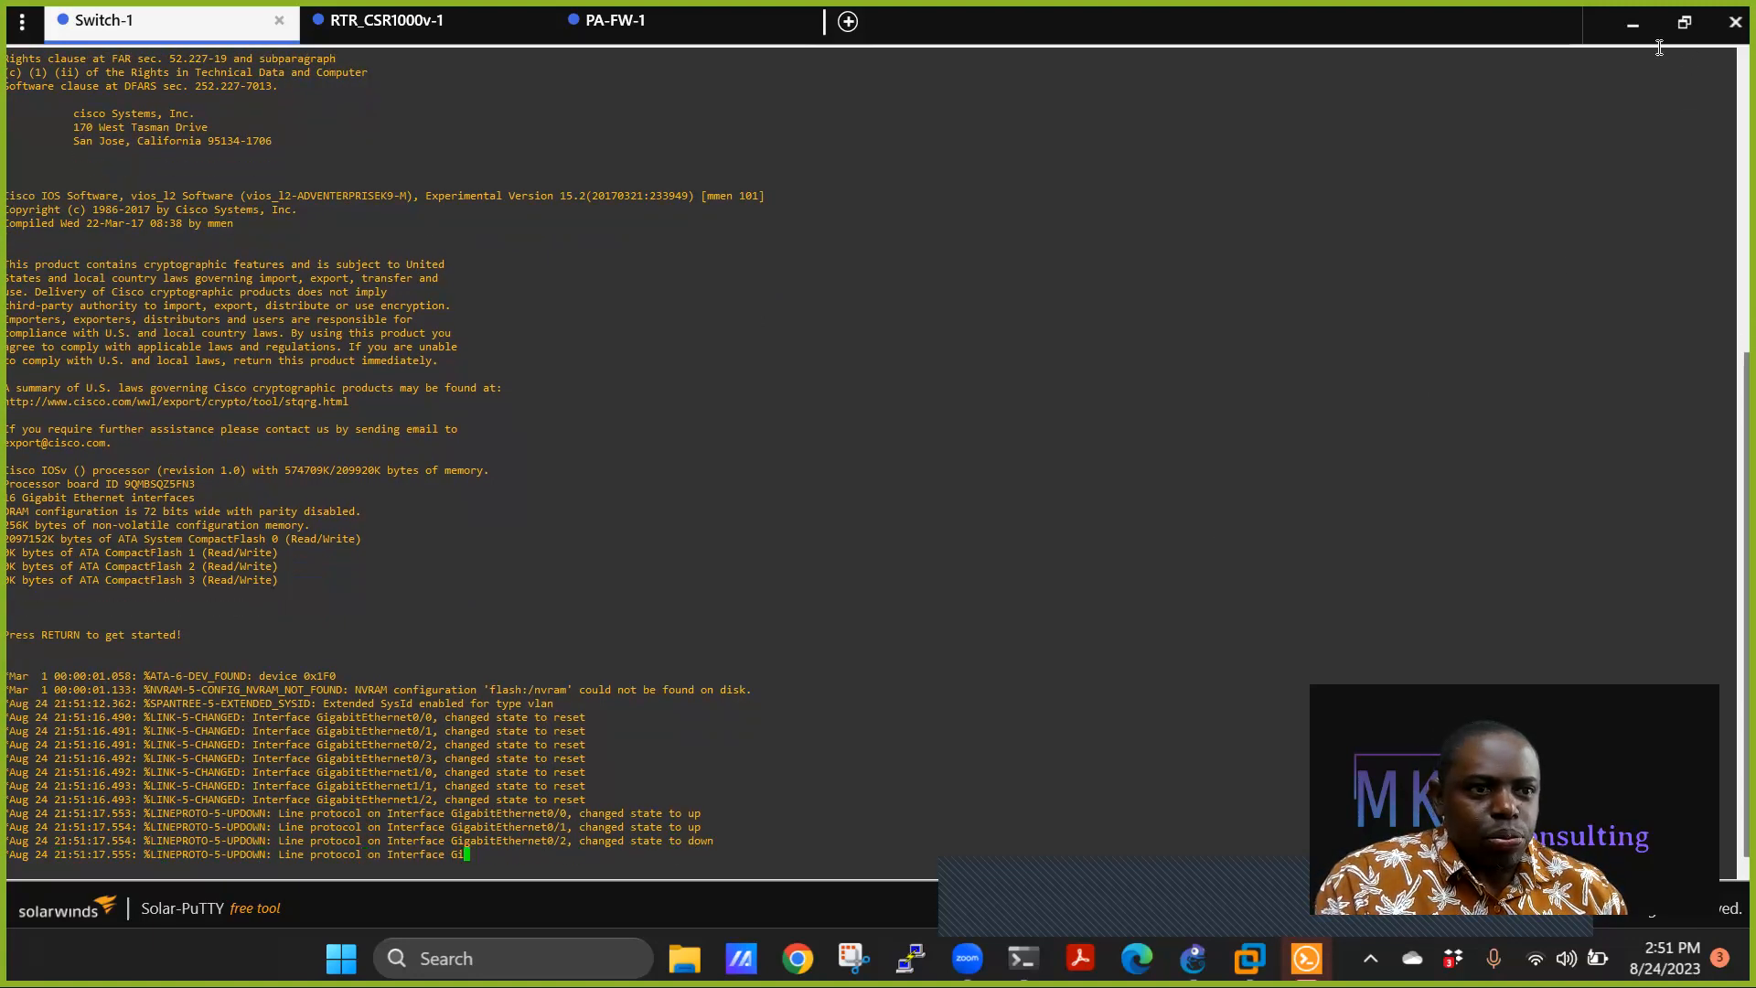
pyautogui.click(1632, 31)
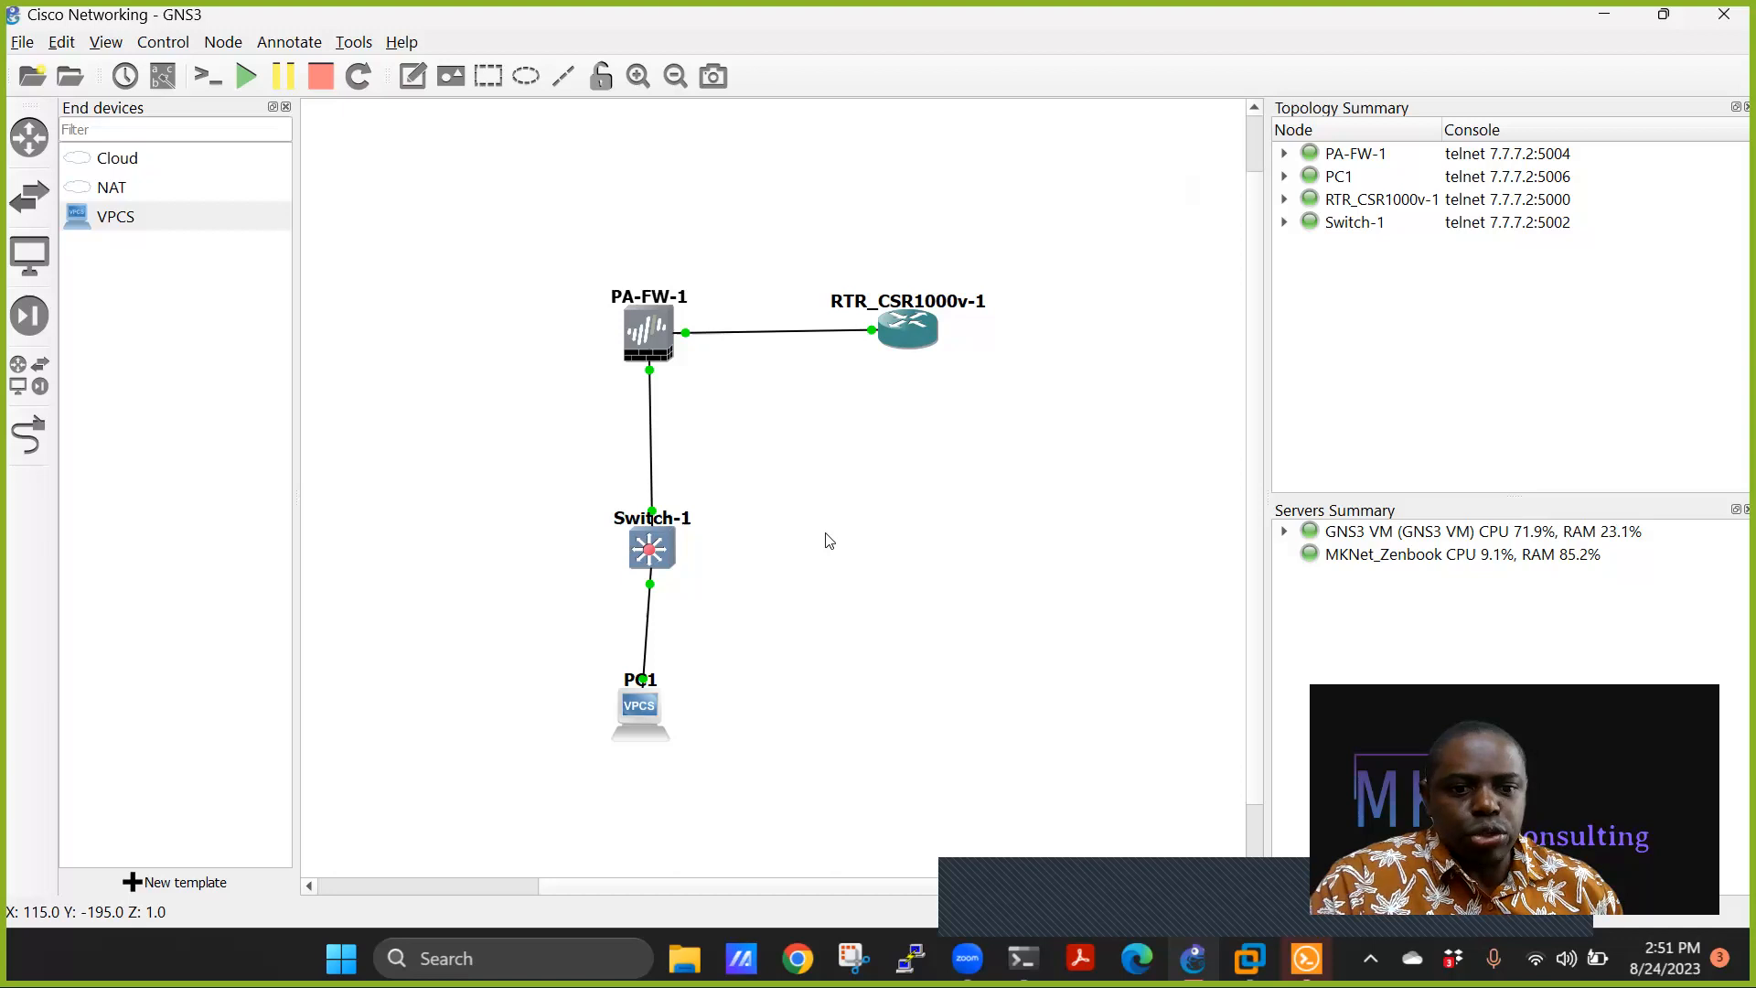
# Set Switch-1's custom console command to the bundled Solar-Putty telnet command.
pyautogui.rightClick(655, 547)
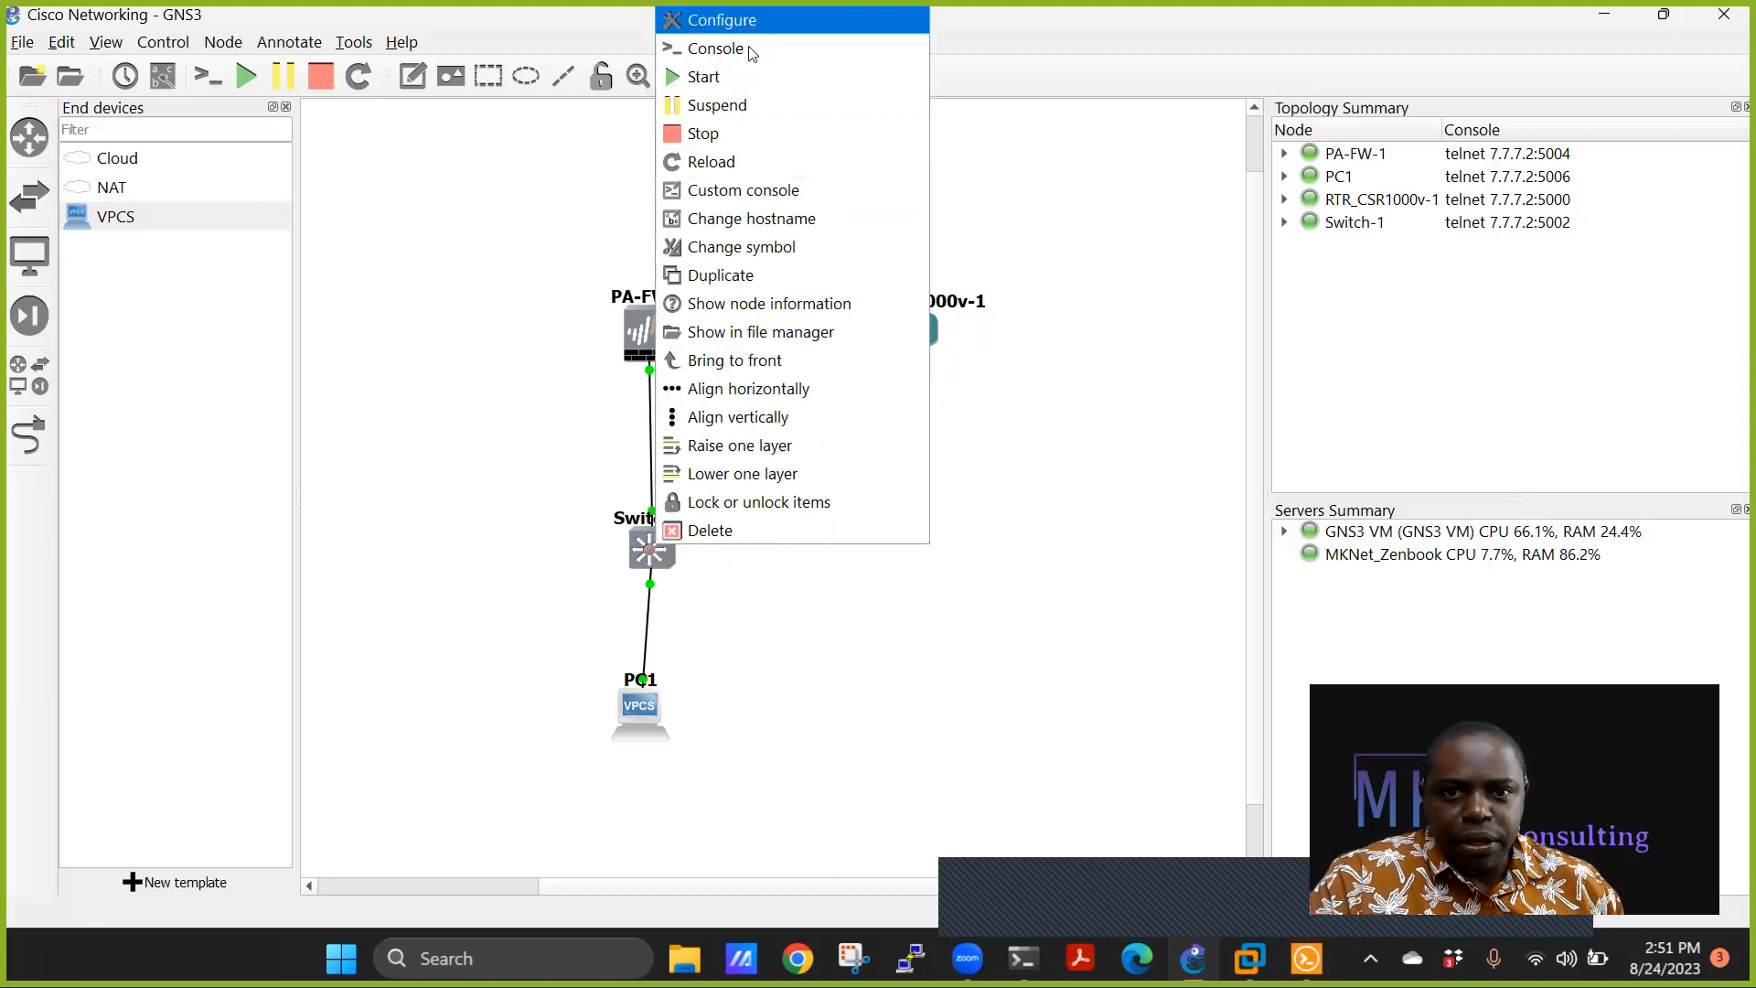
pyautogui.click(745, 194)
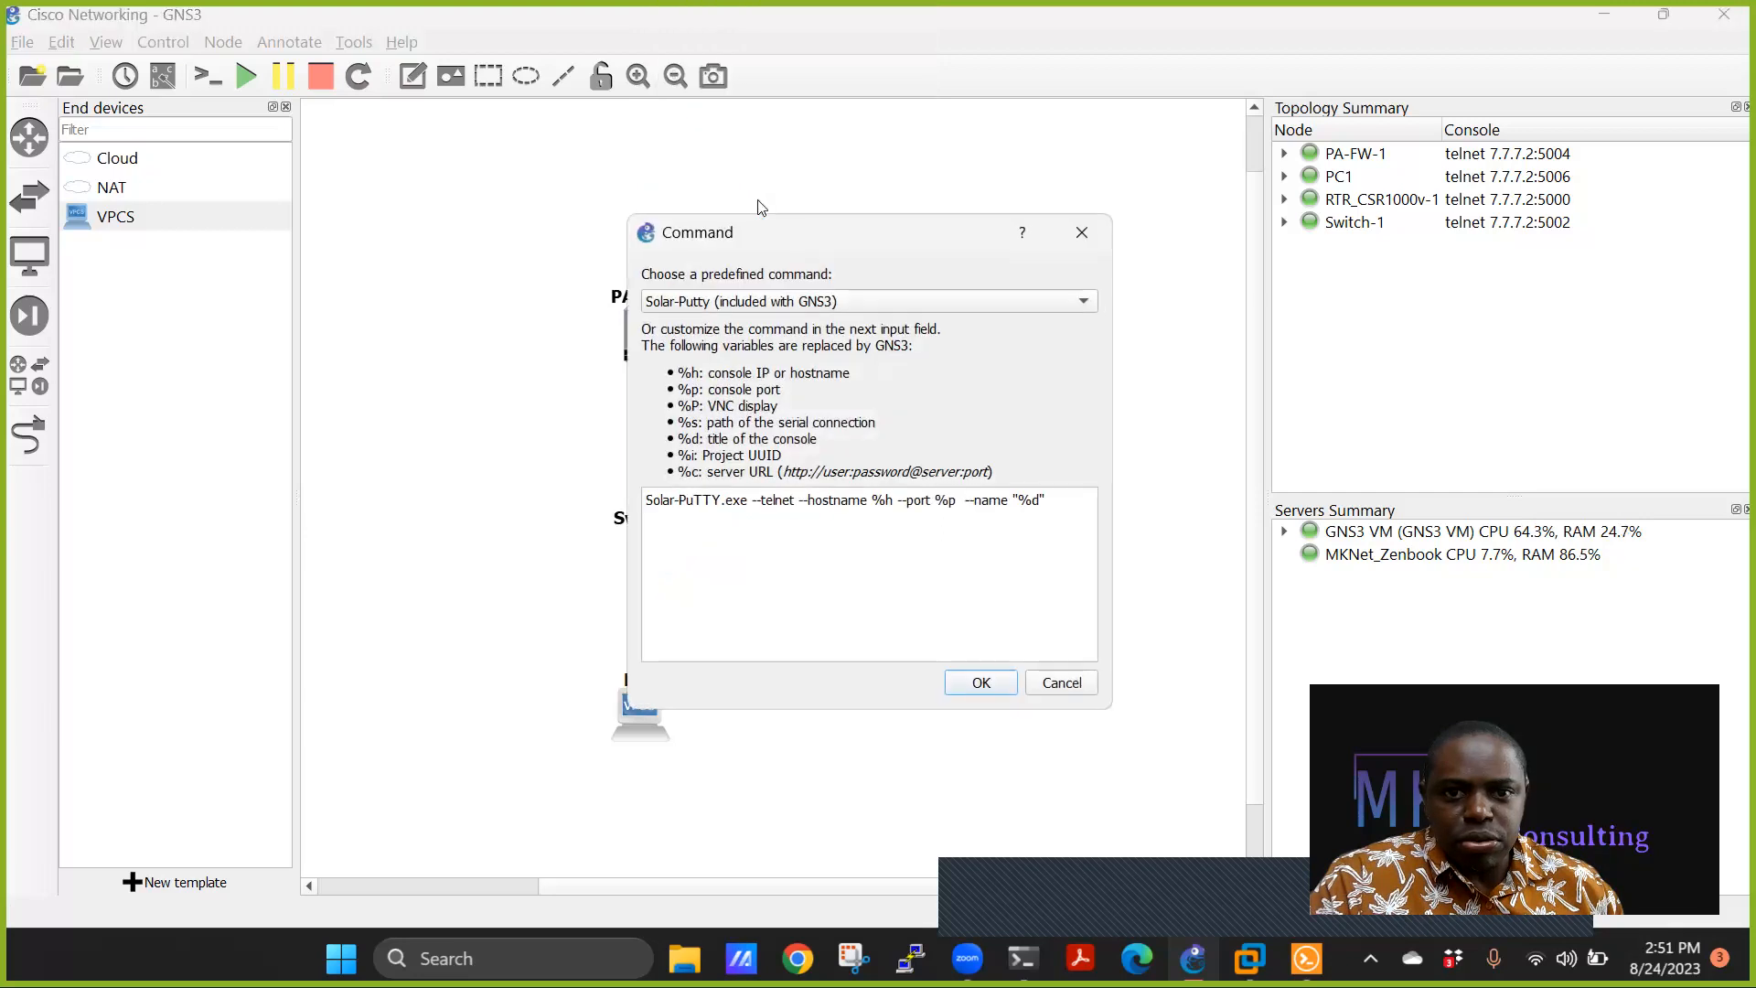
pyautogui.click(828, 302)
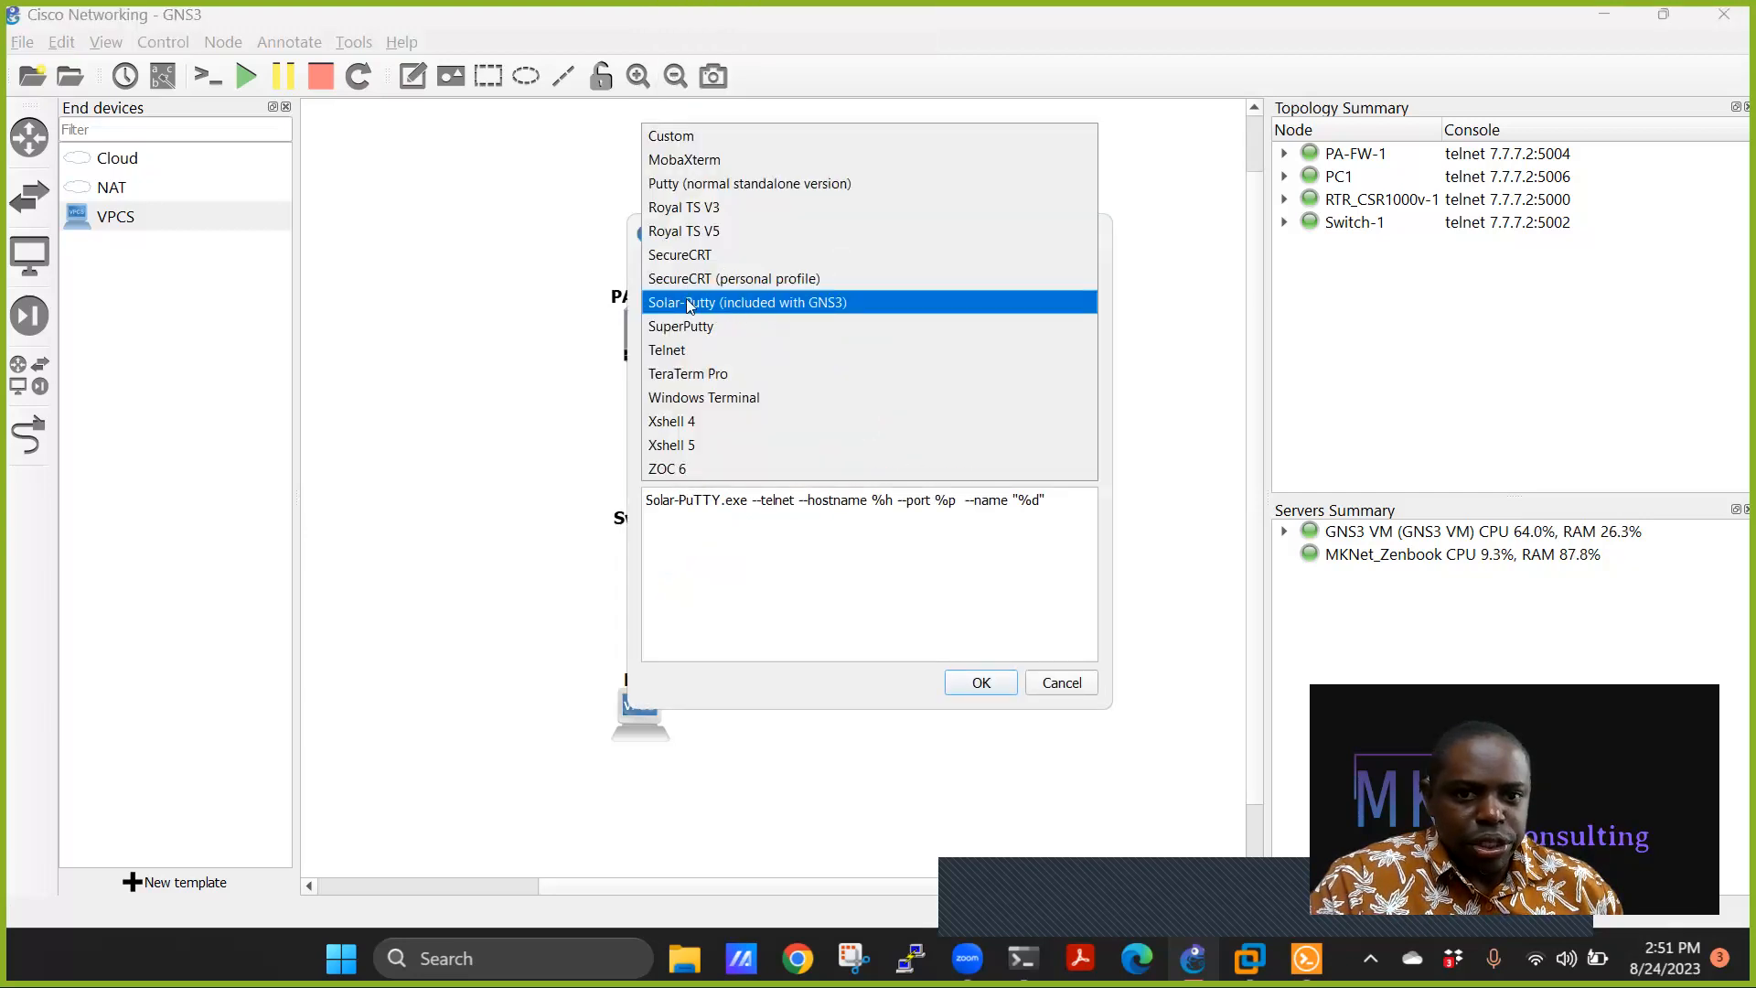
pyautogui.click(682, 185)
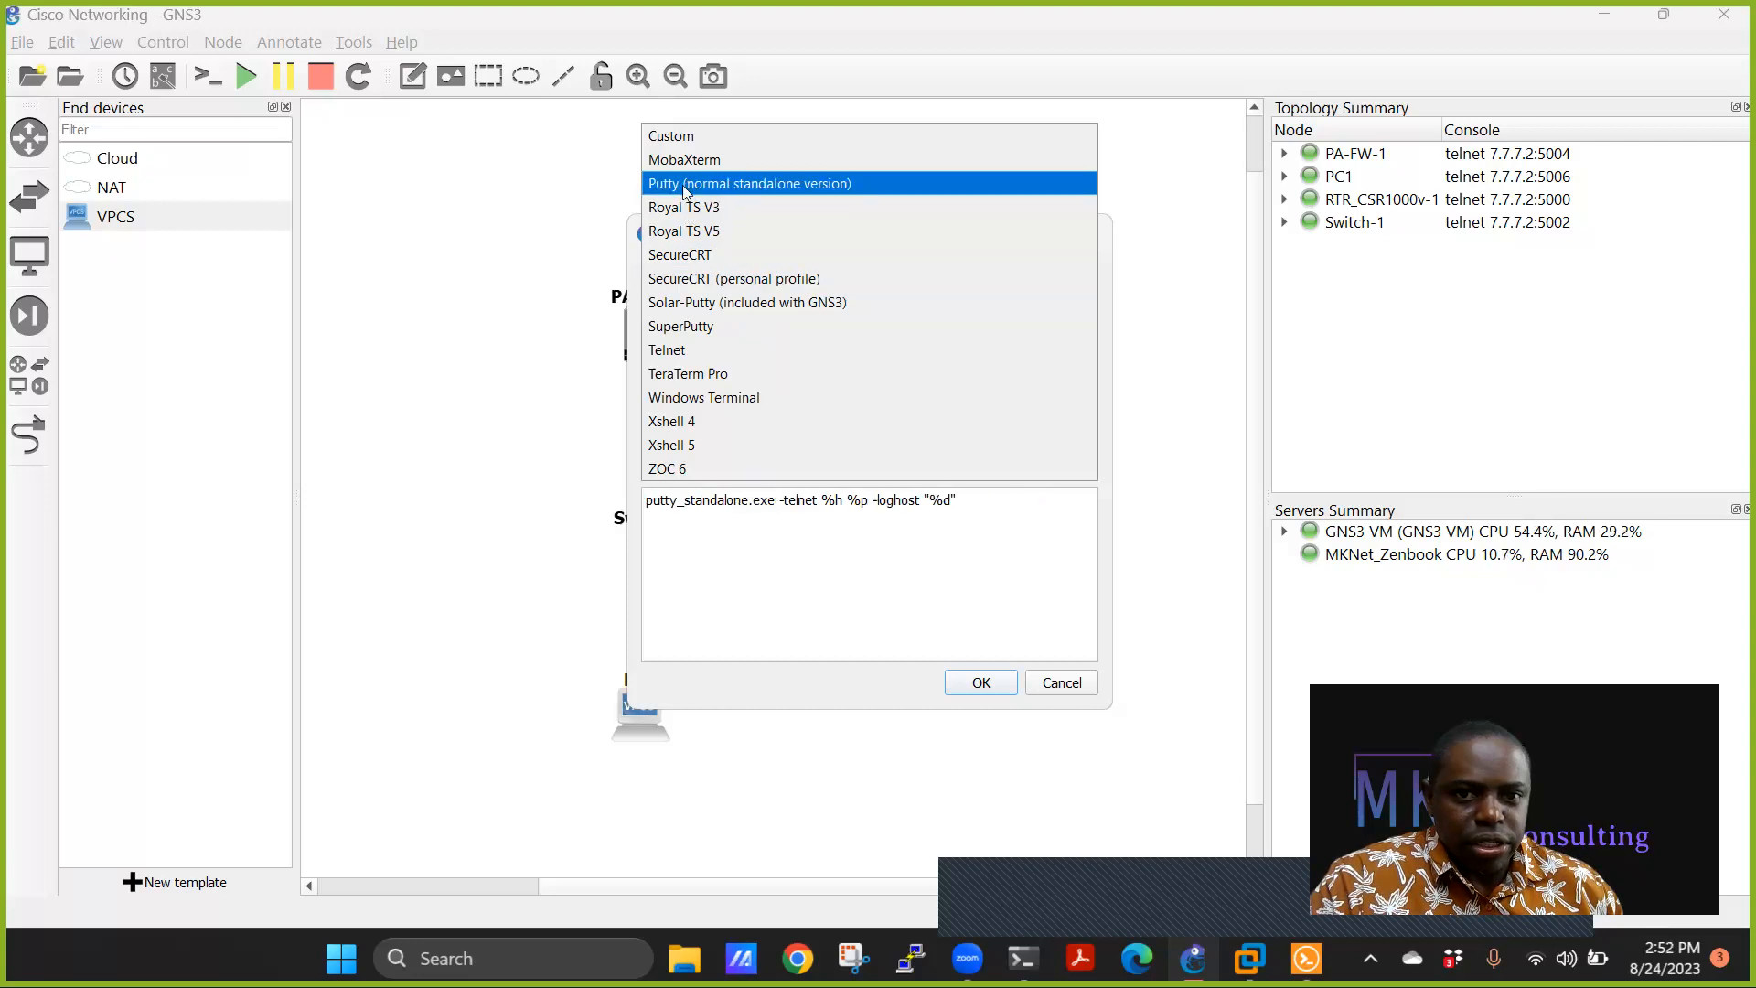
pyautogui.click(979, 682)
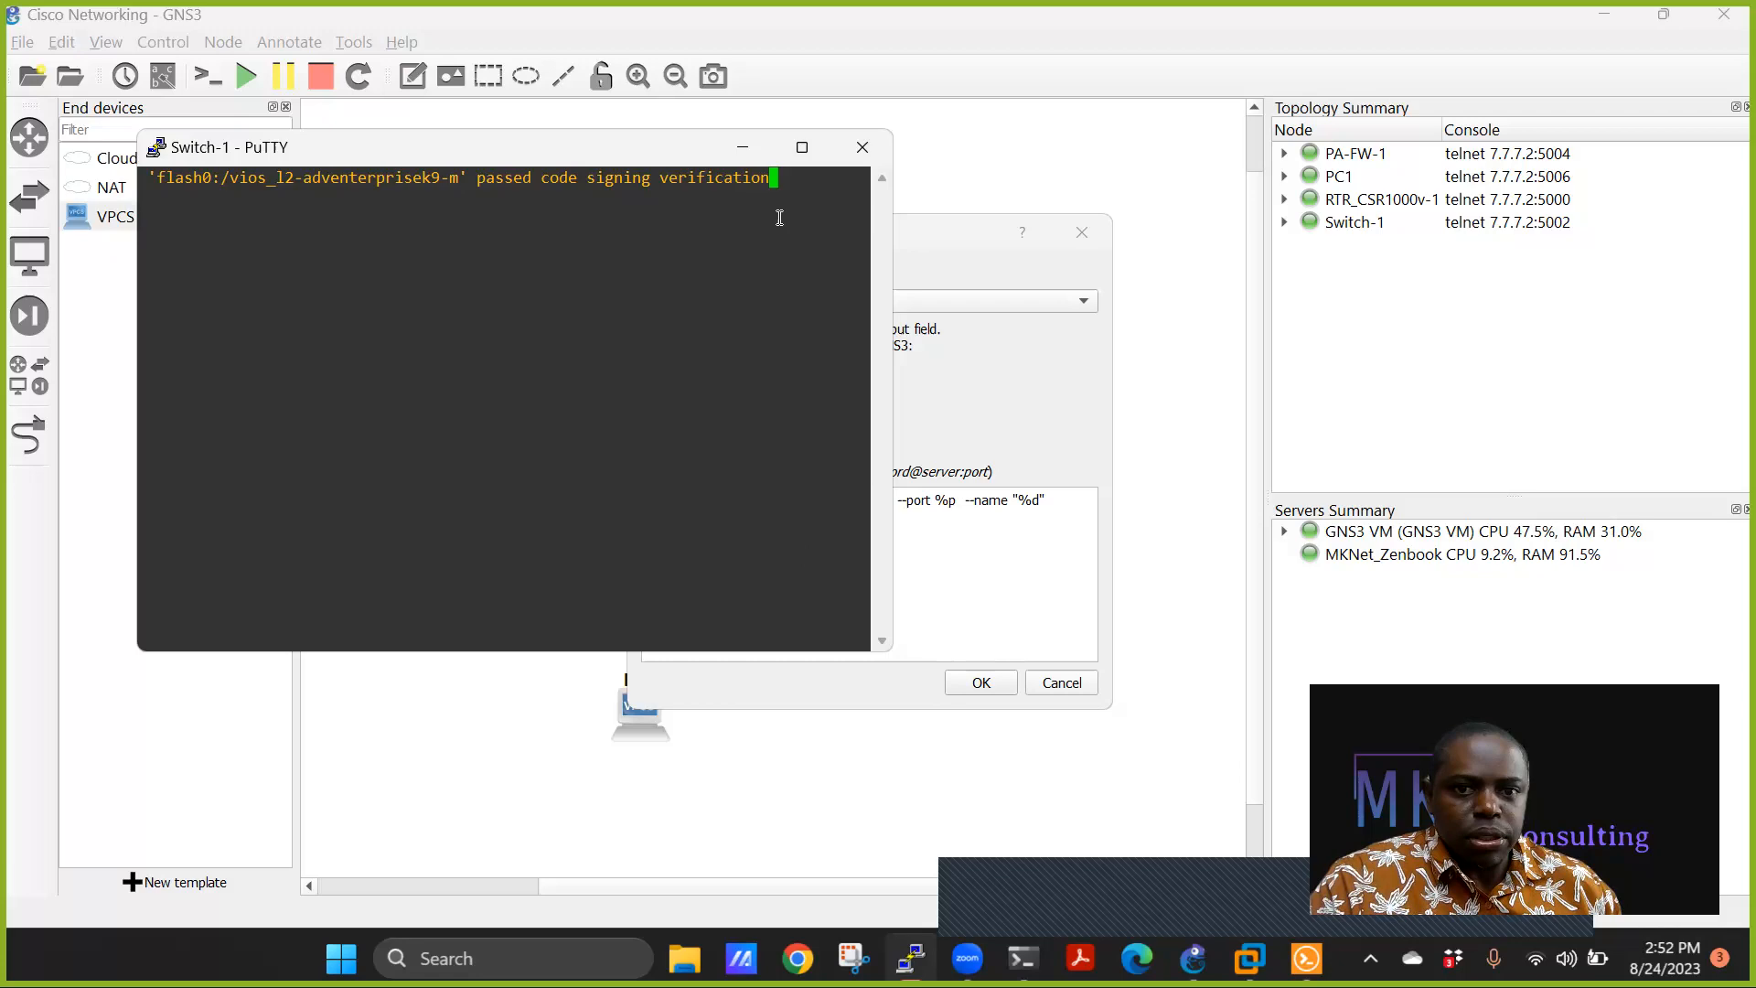
pyautogui.click(992, 587)
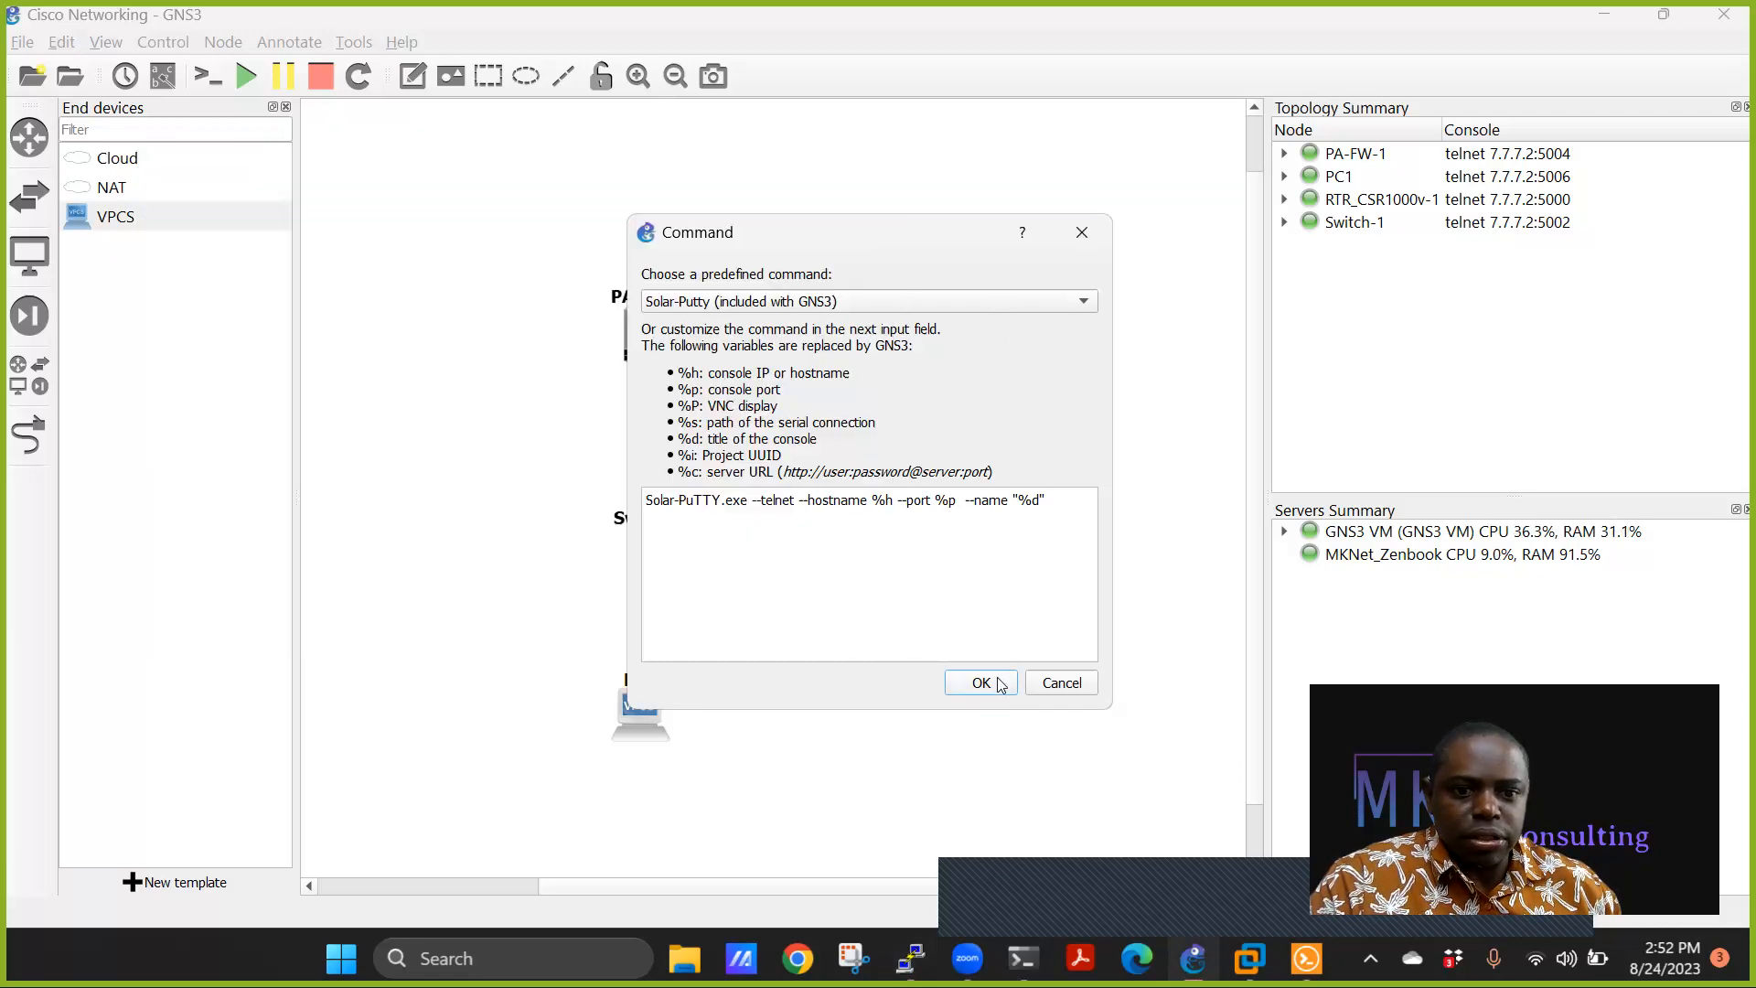
pyautogui.click(1004, 679)
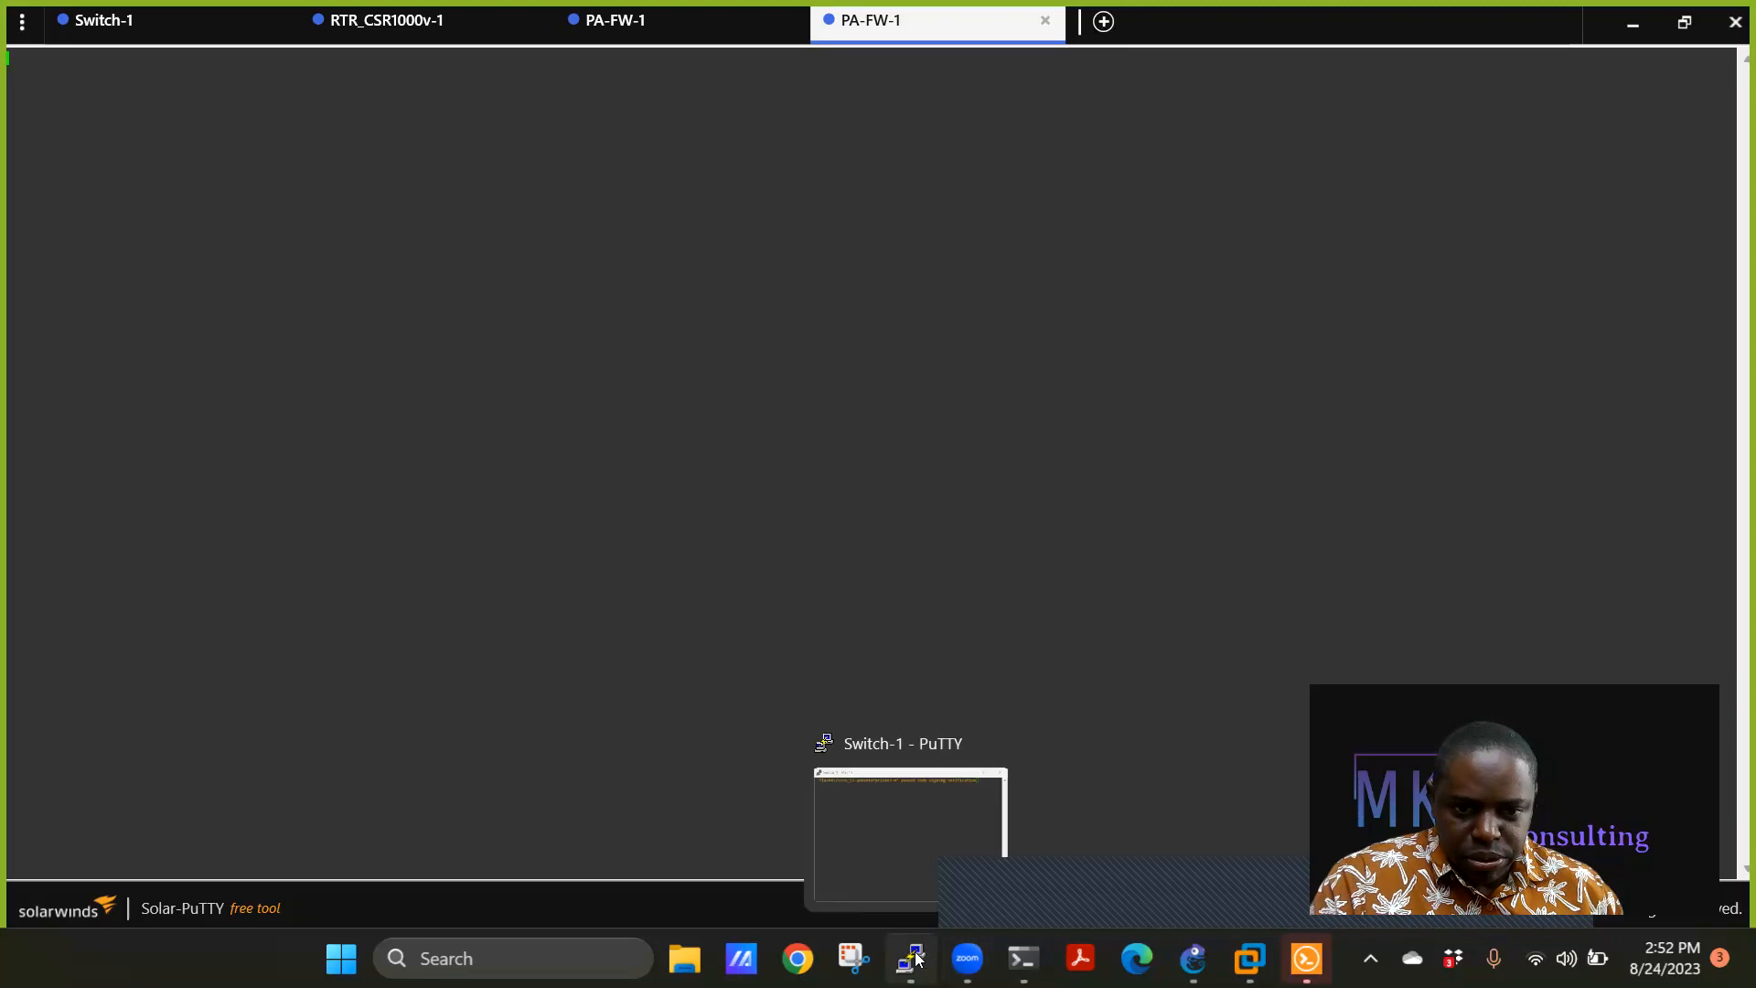
# Close the duplicate PA-FW-1 console tab in Solar-PuTTY.
pyautogui.click(867, 823)
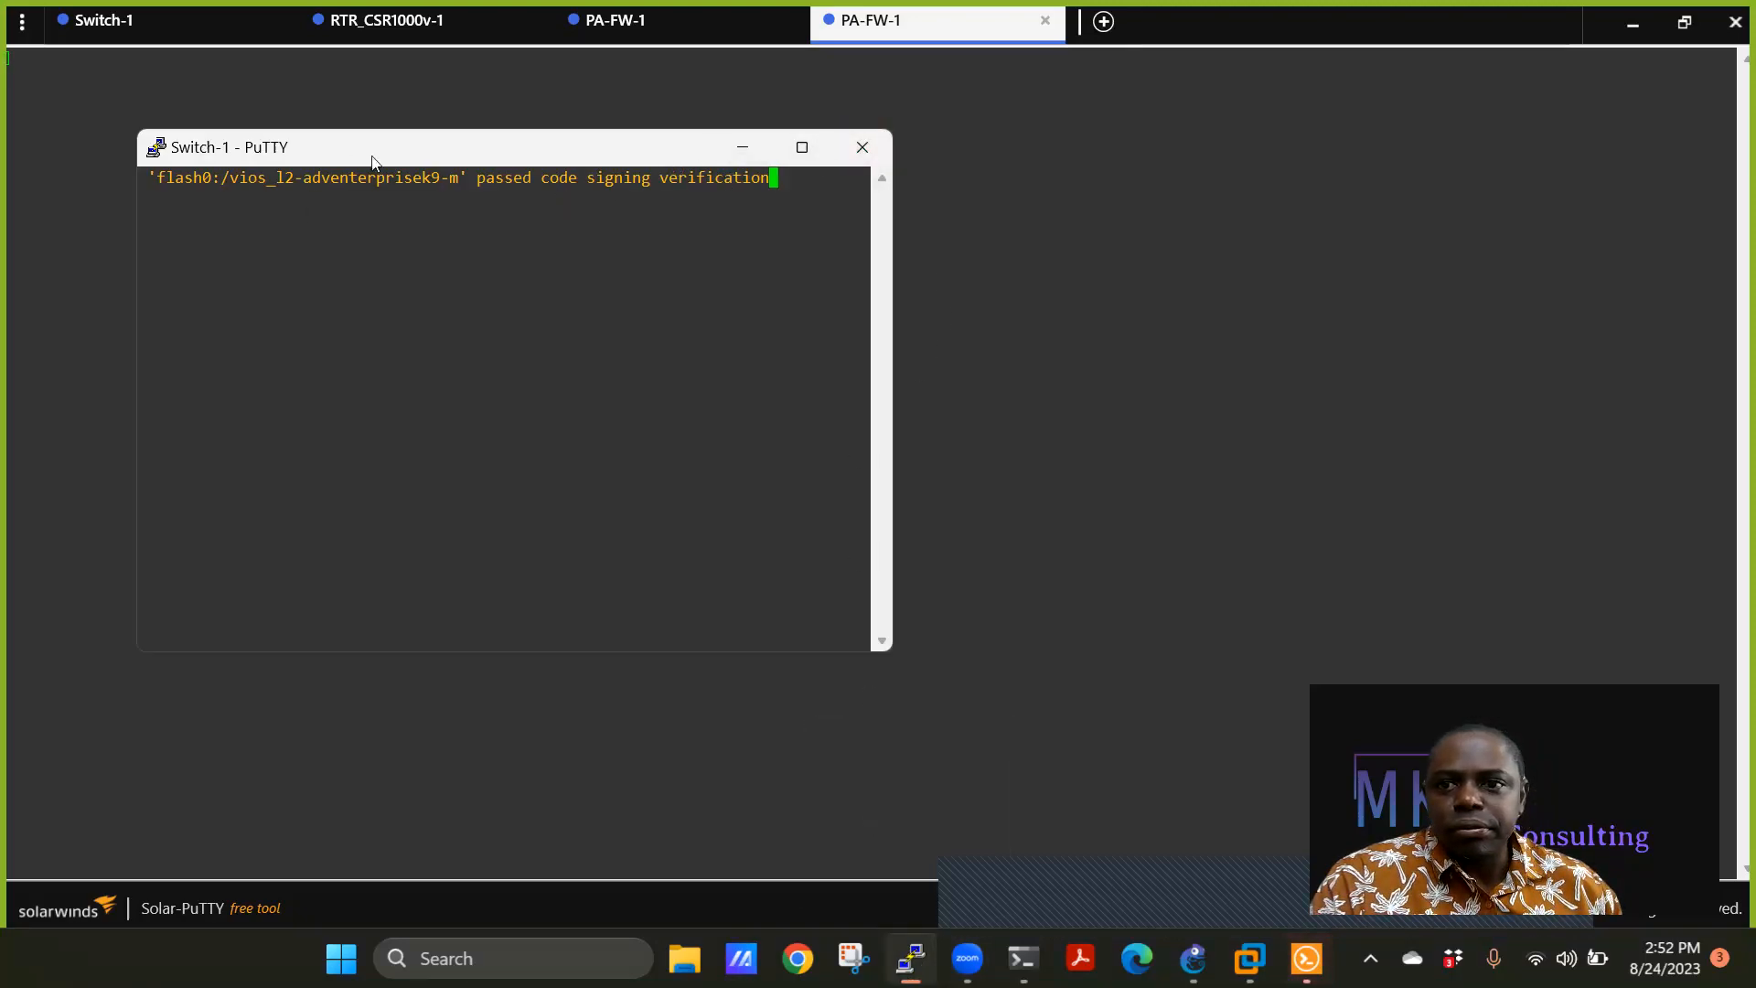
pyautogui.click(108, 21)
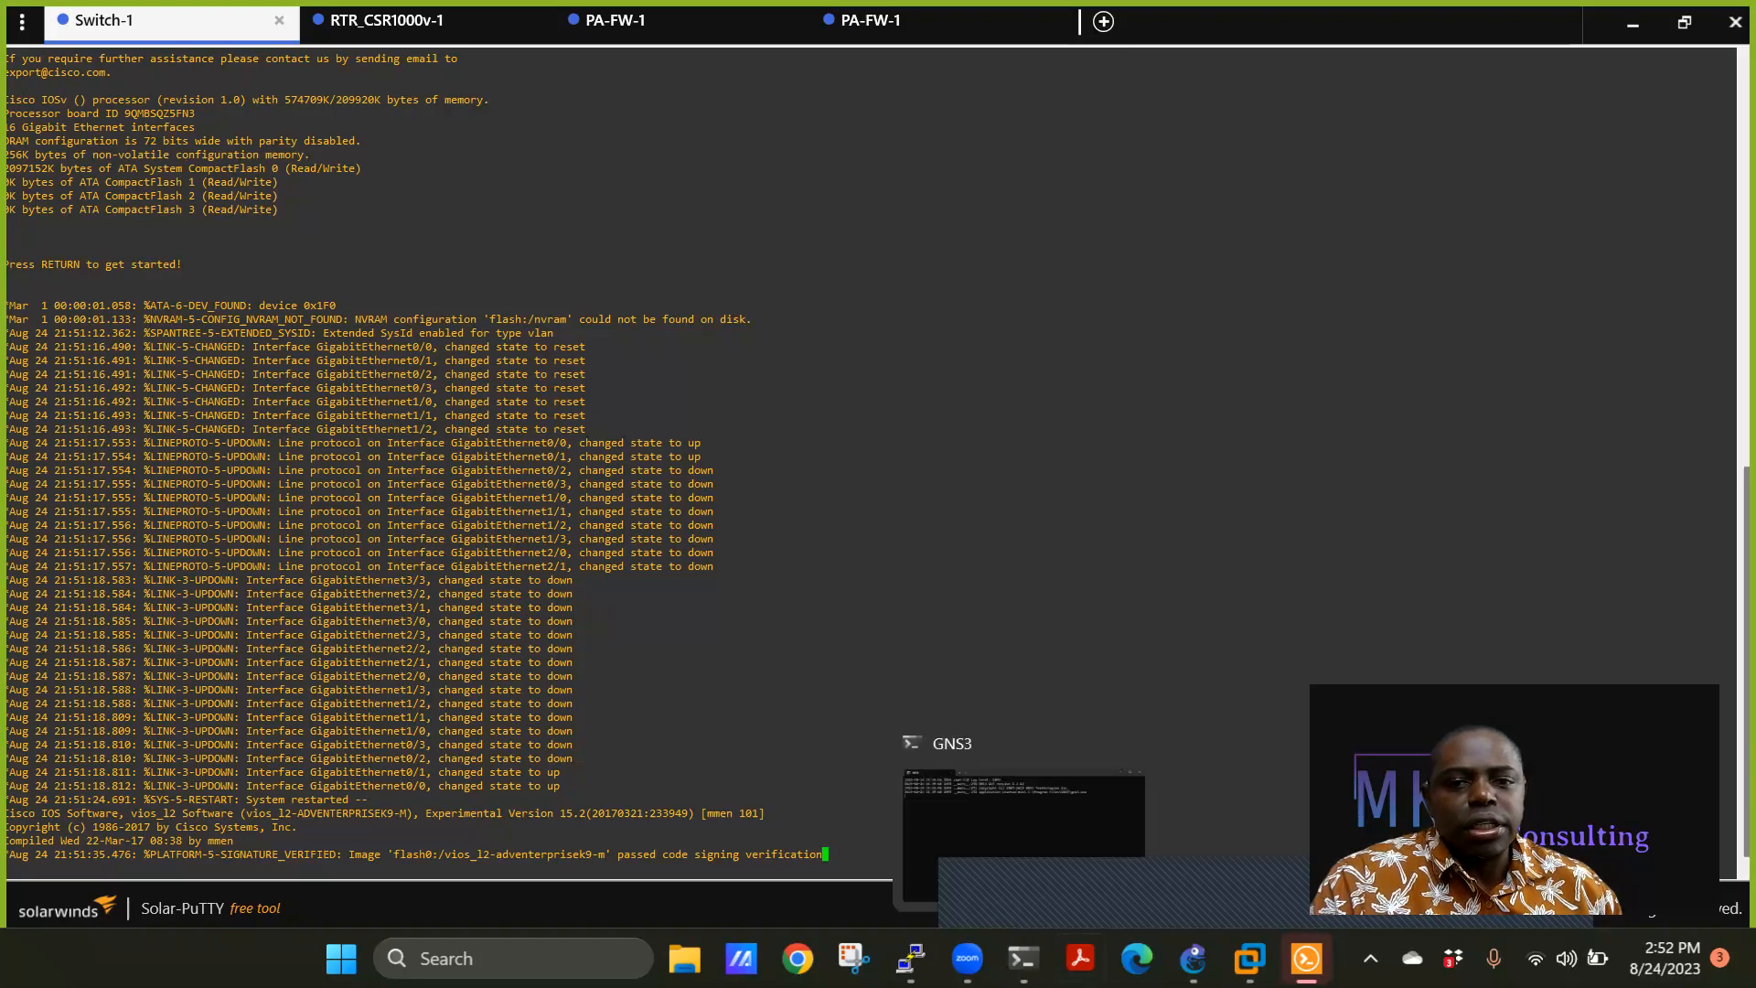
pyautogui.click(740, 20)
pyautogui.click(789, 20)
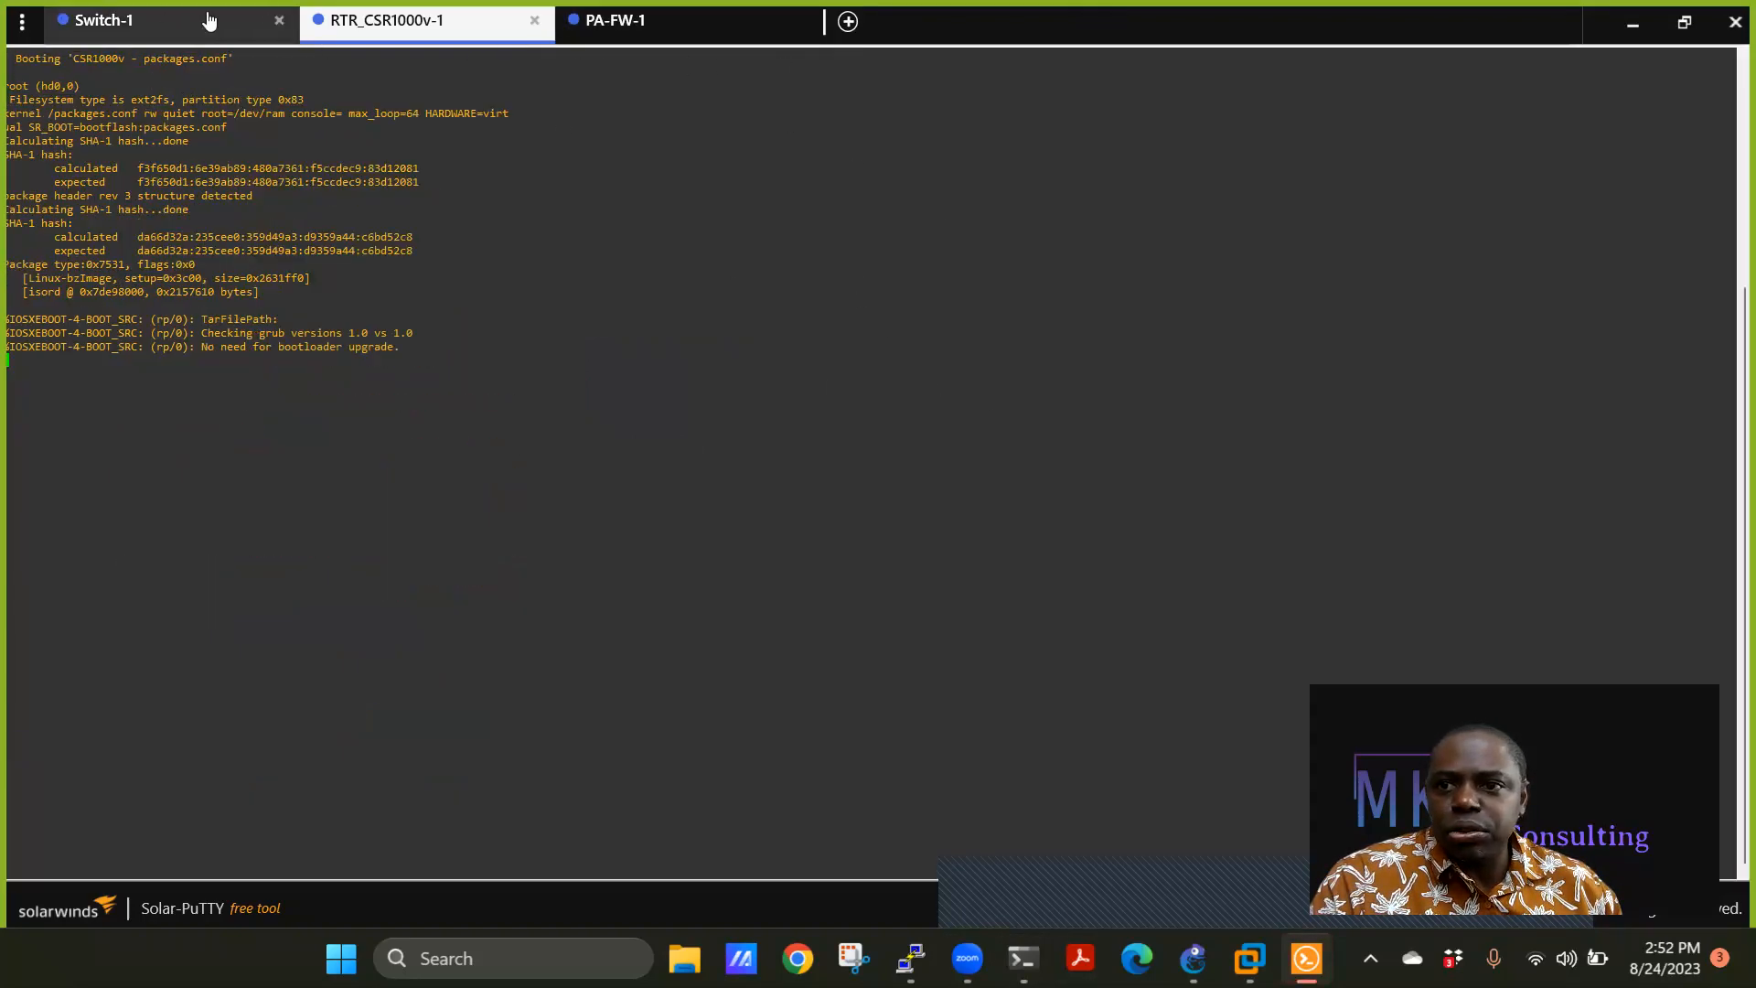
# Wake the Switch-1 console to its Switch> prompt and view its Solar-PuTTY tab.
pyautogui.click(910, 957)
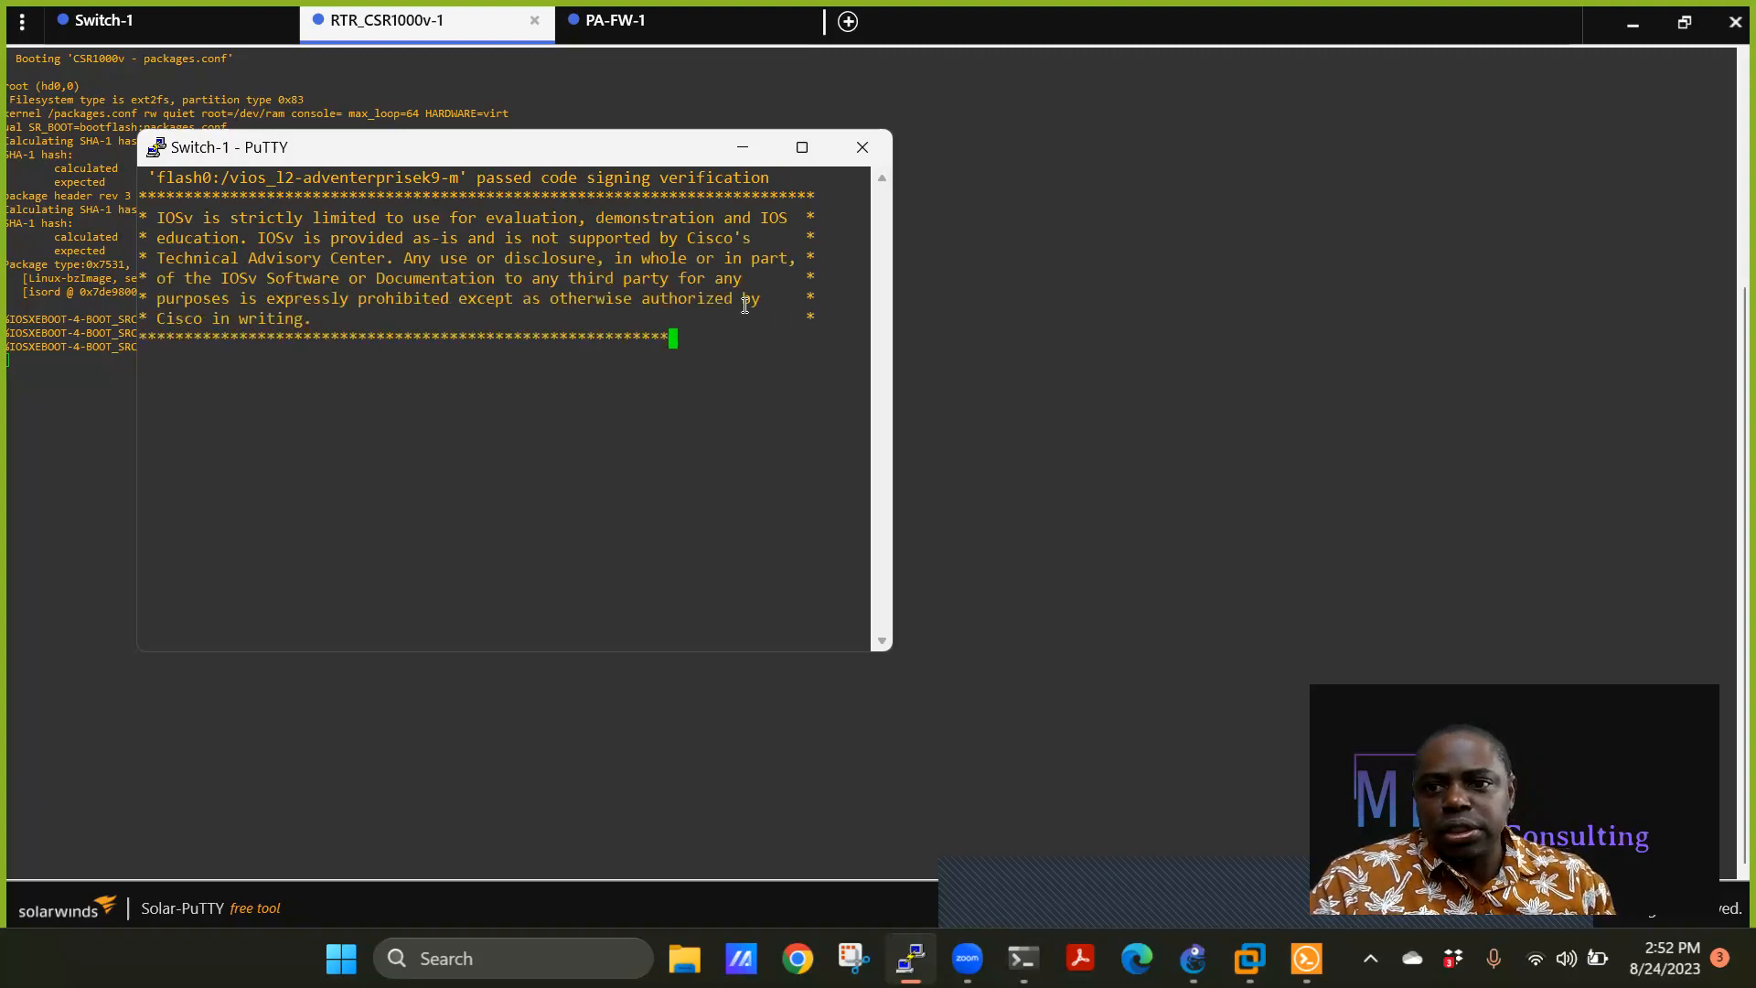
pyautogui.press('Return')
pyautogui.press('Return')
pyautogui.press('Return')
pyautogui.press('Return')
pyautogui.press('Return')
pyautogui.click(862, 147)
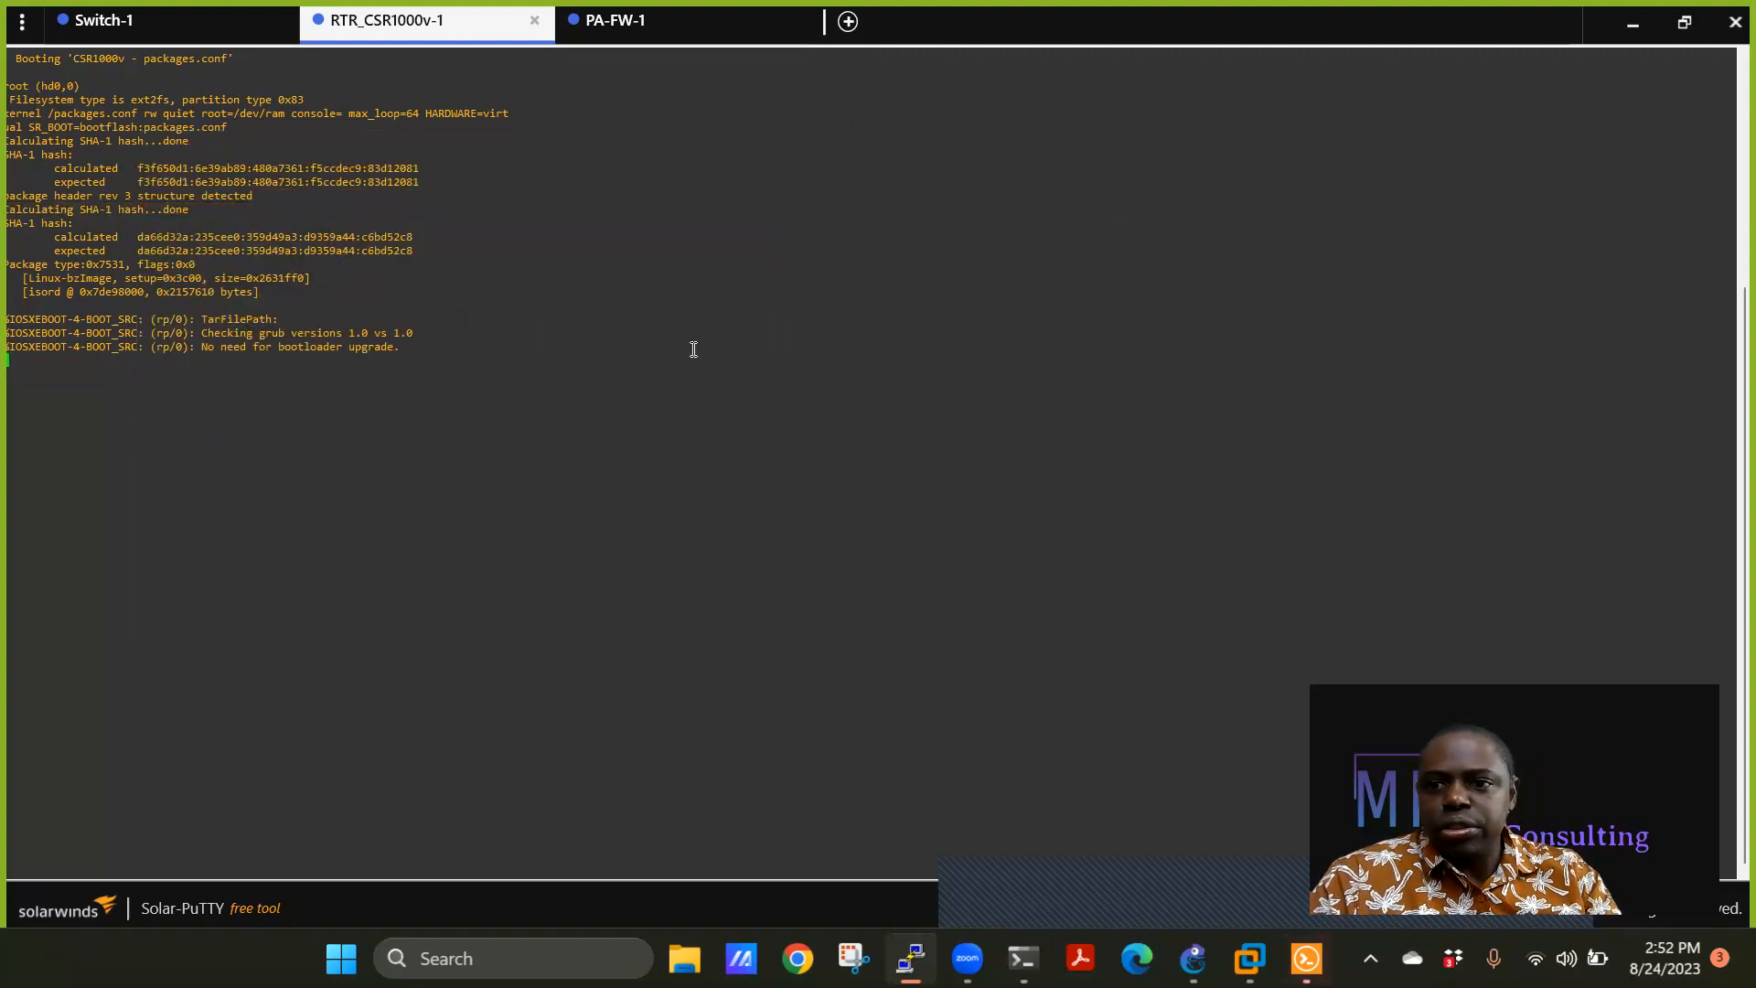
pyautogui.click(135, 19)
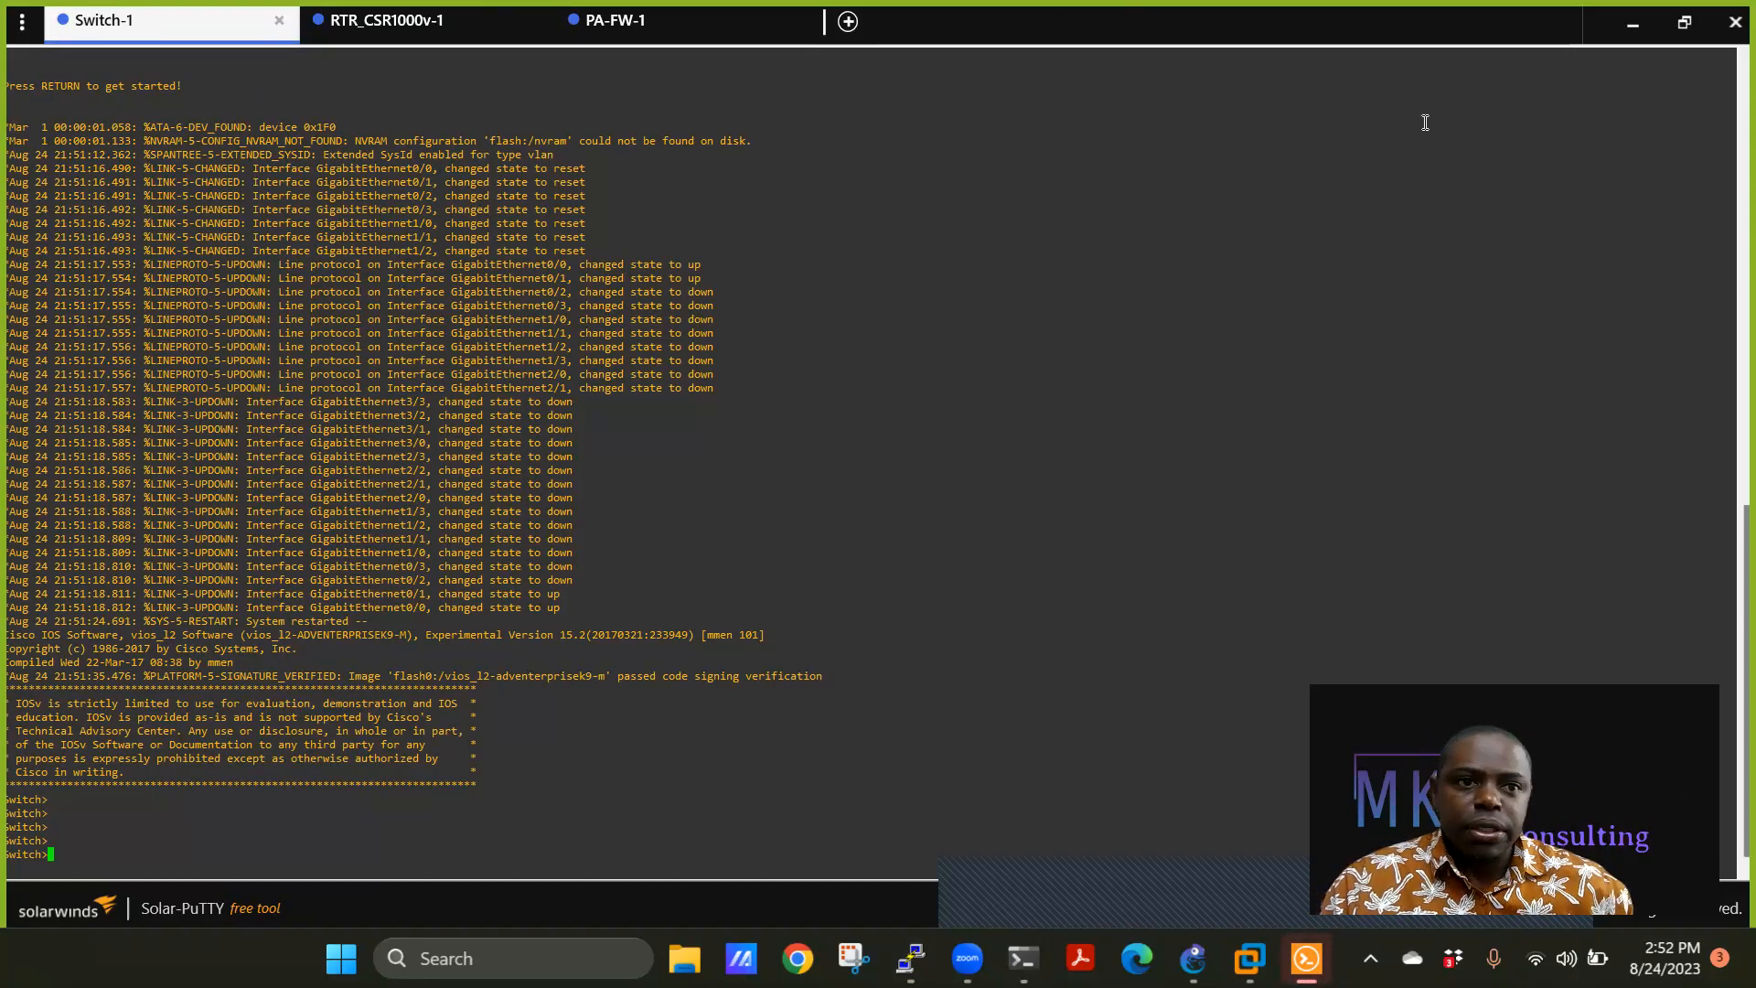
# Run 'en' and 'sh run' on Switch-1, page through the configuration, then close the session.
pyautogui.click(1633, 33)
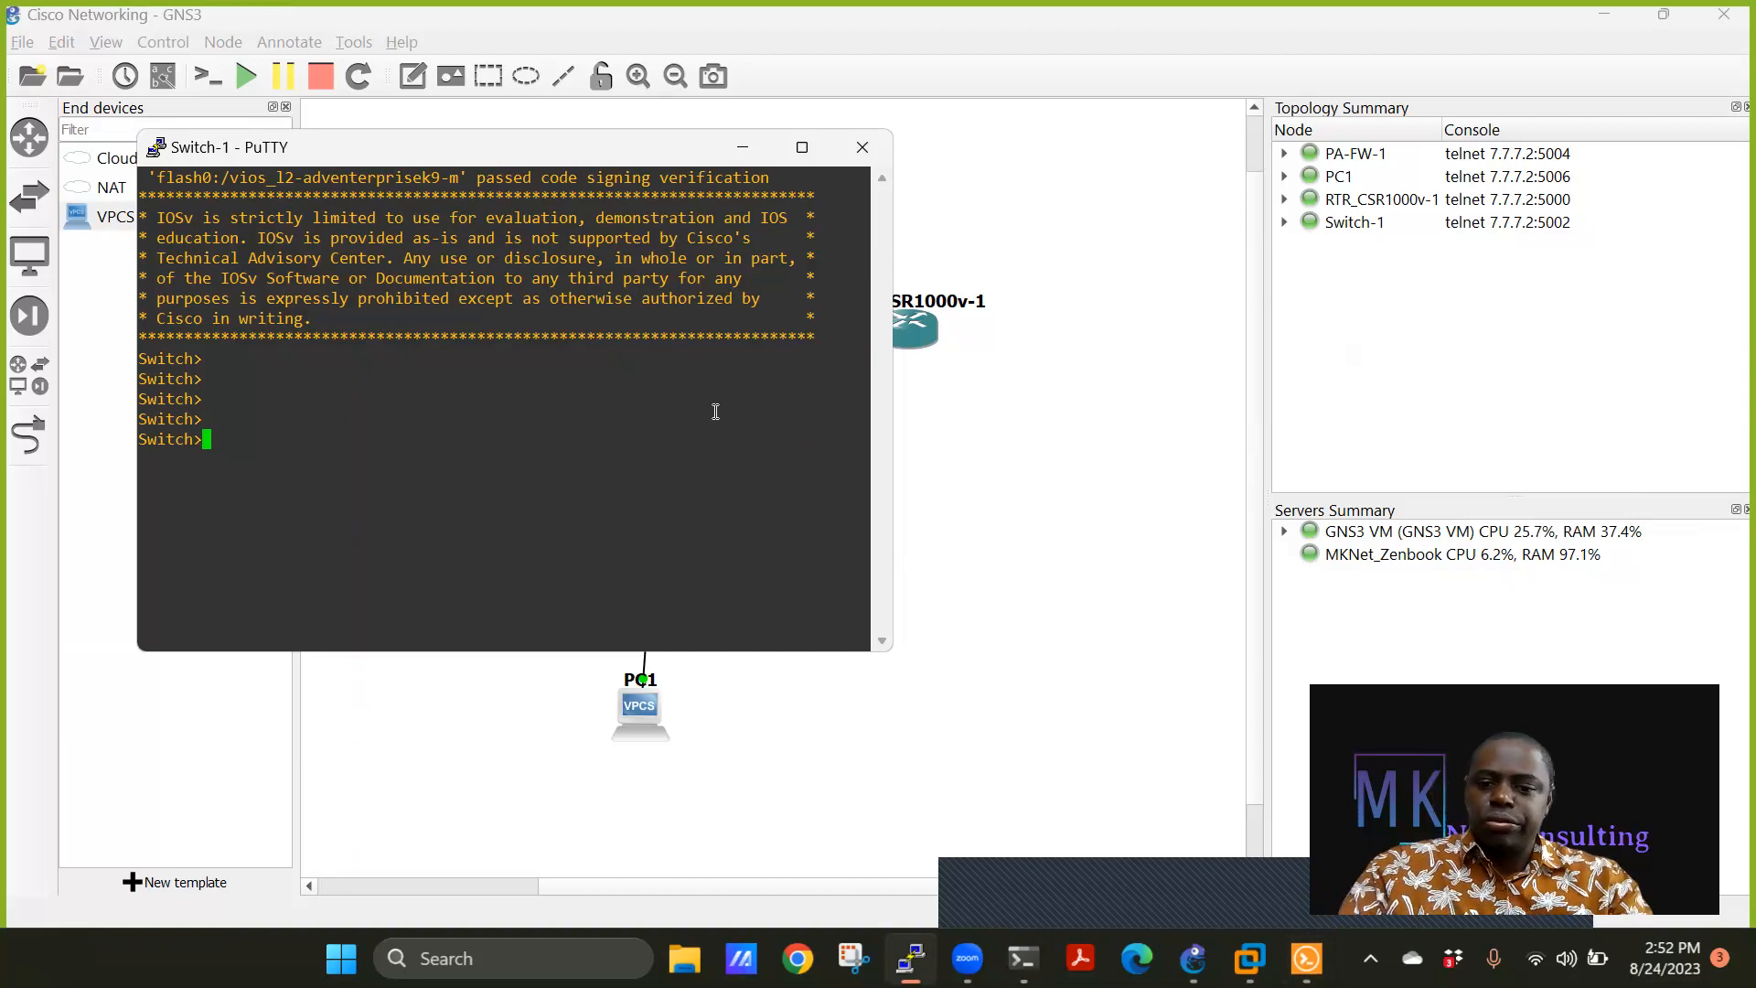
pyautogui.write('en')
pyautogui.press('Return')
pyautogui.write('sh run')
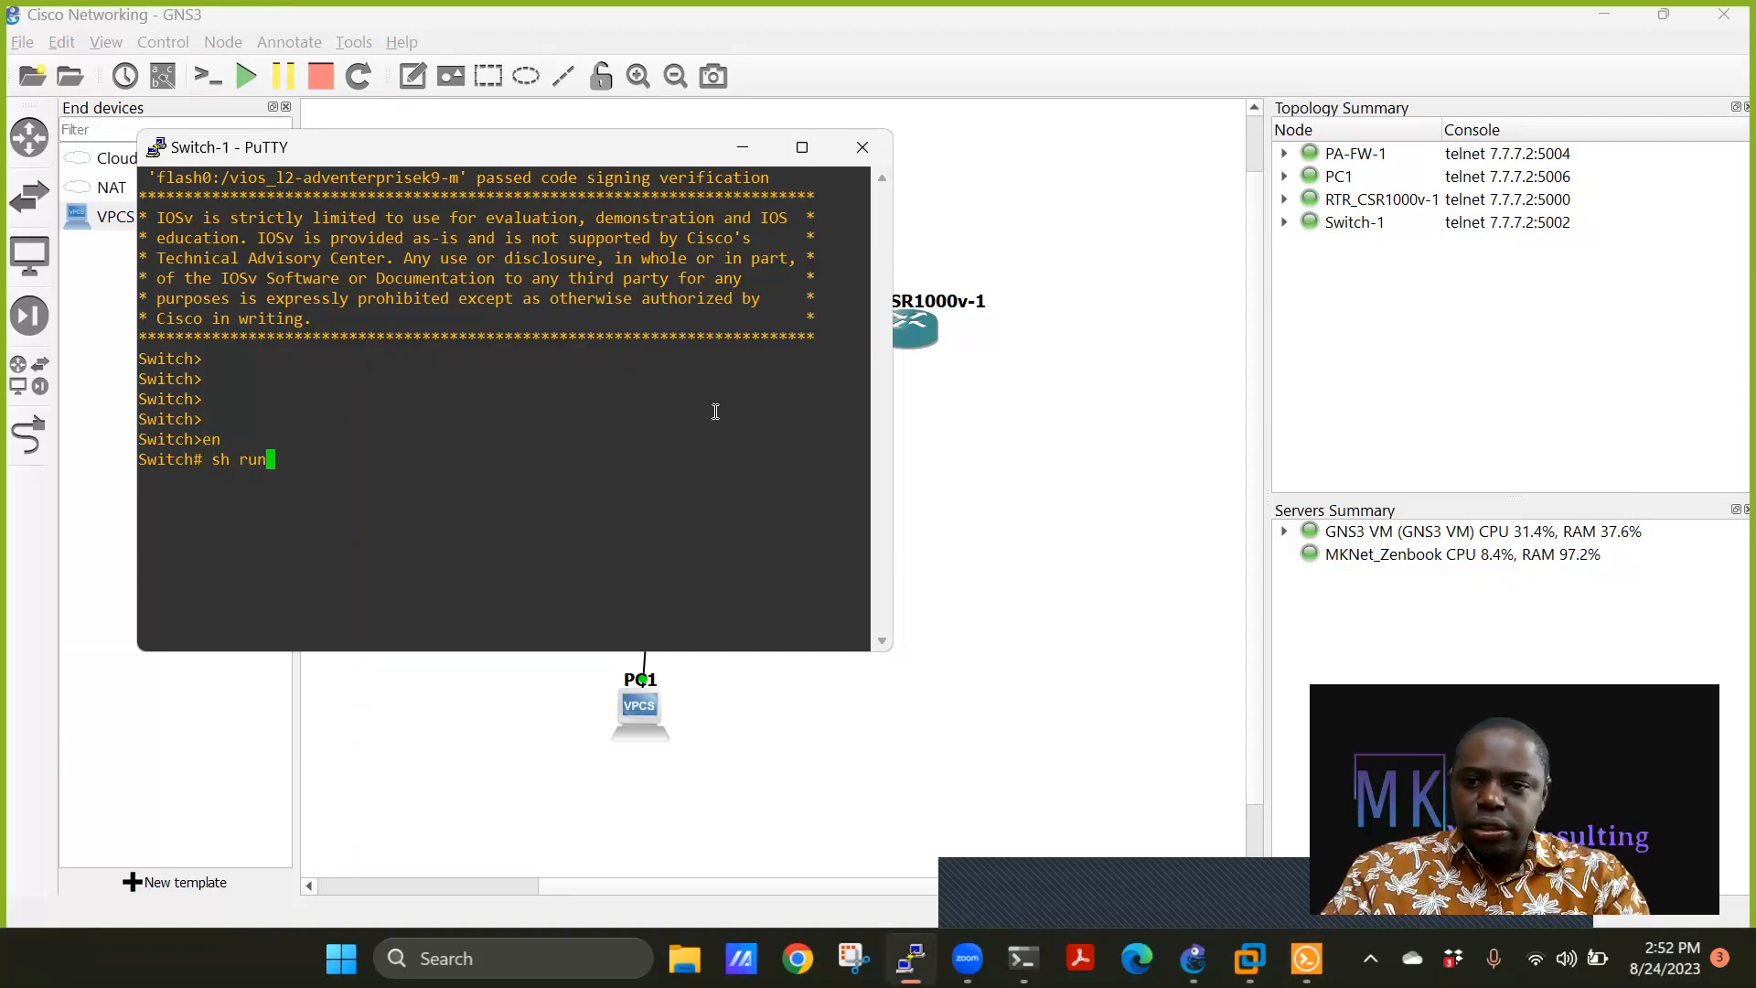
pyautogui.press('Return')
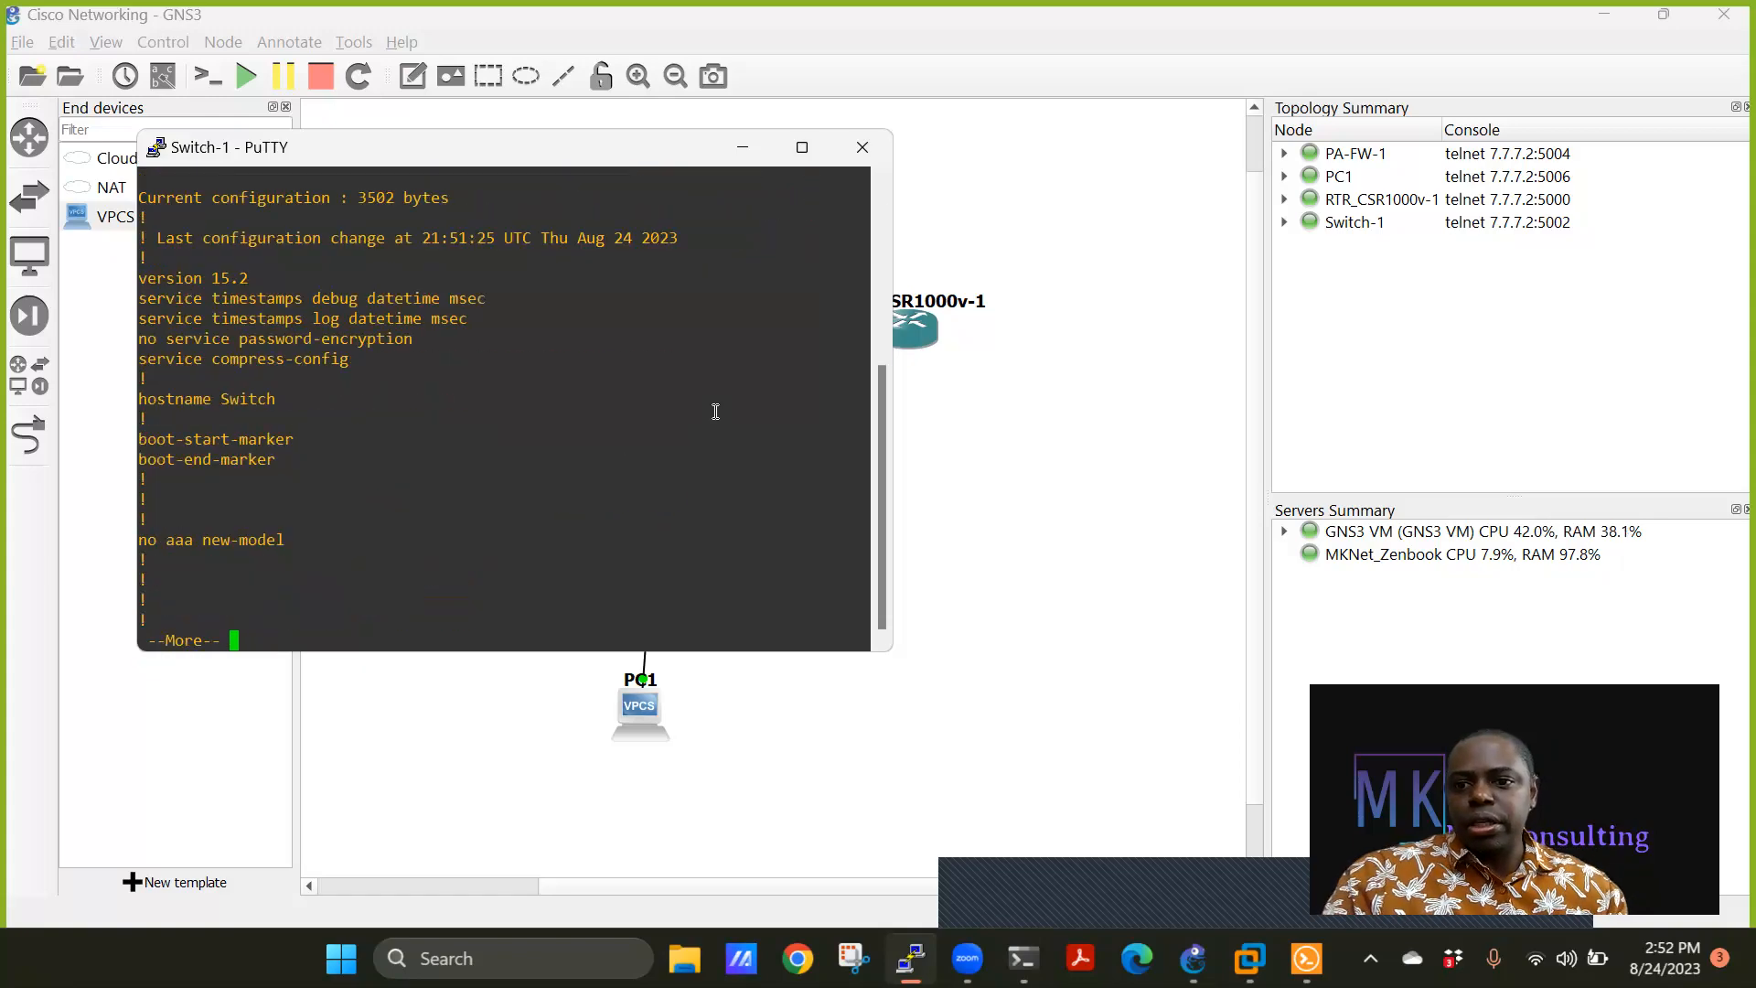
pyautogui.press('space')
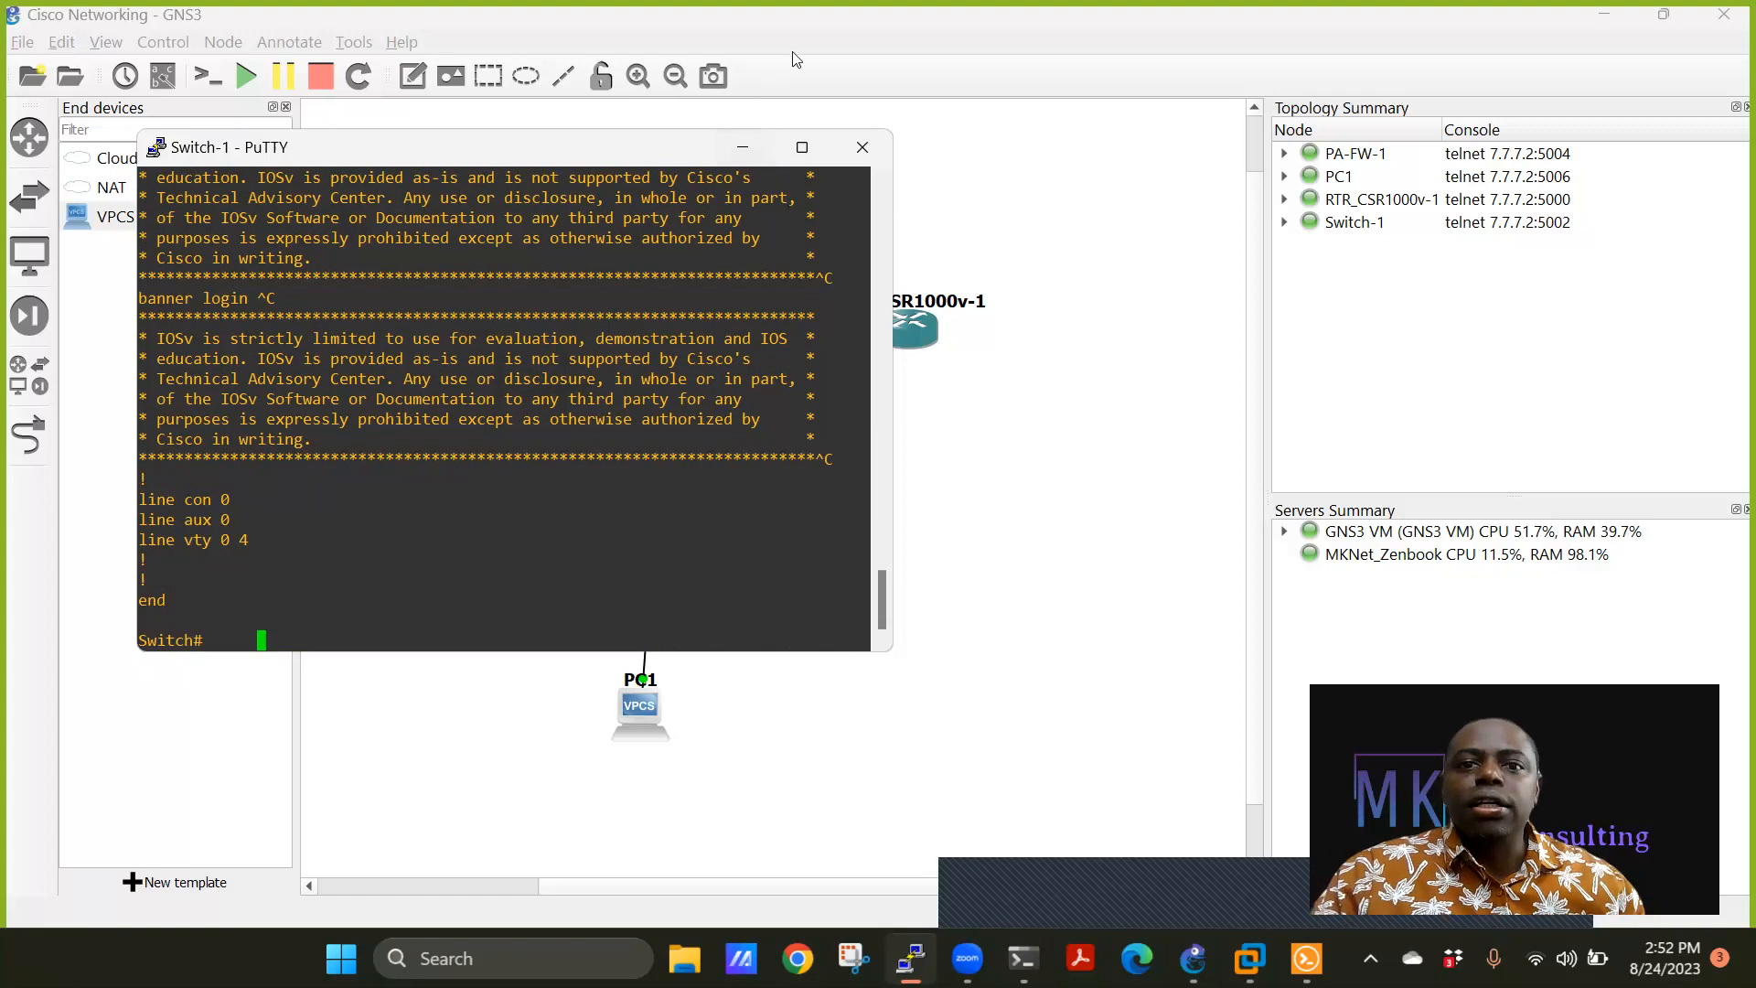
pyautogui.click(870, 151)
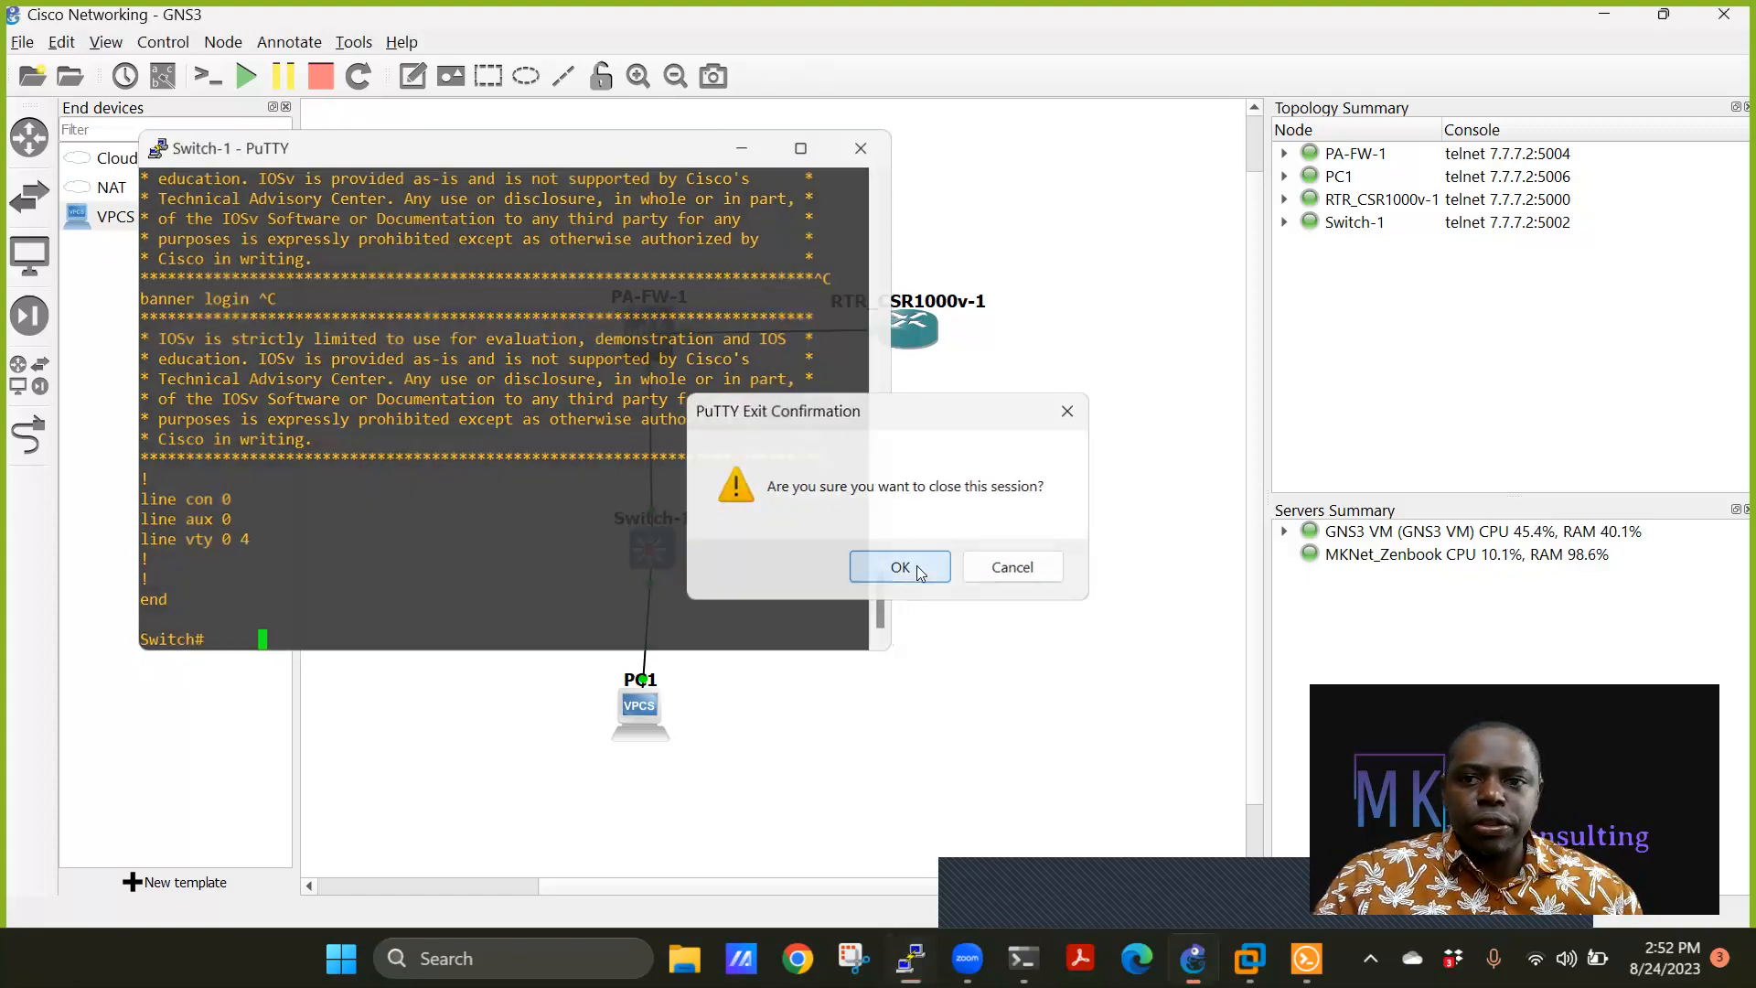
pyautogui.click(911, 567)
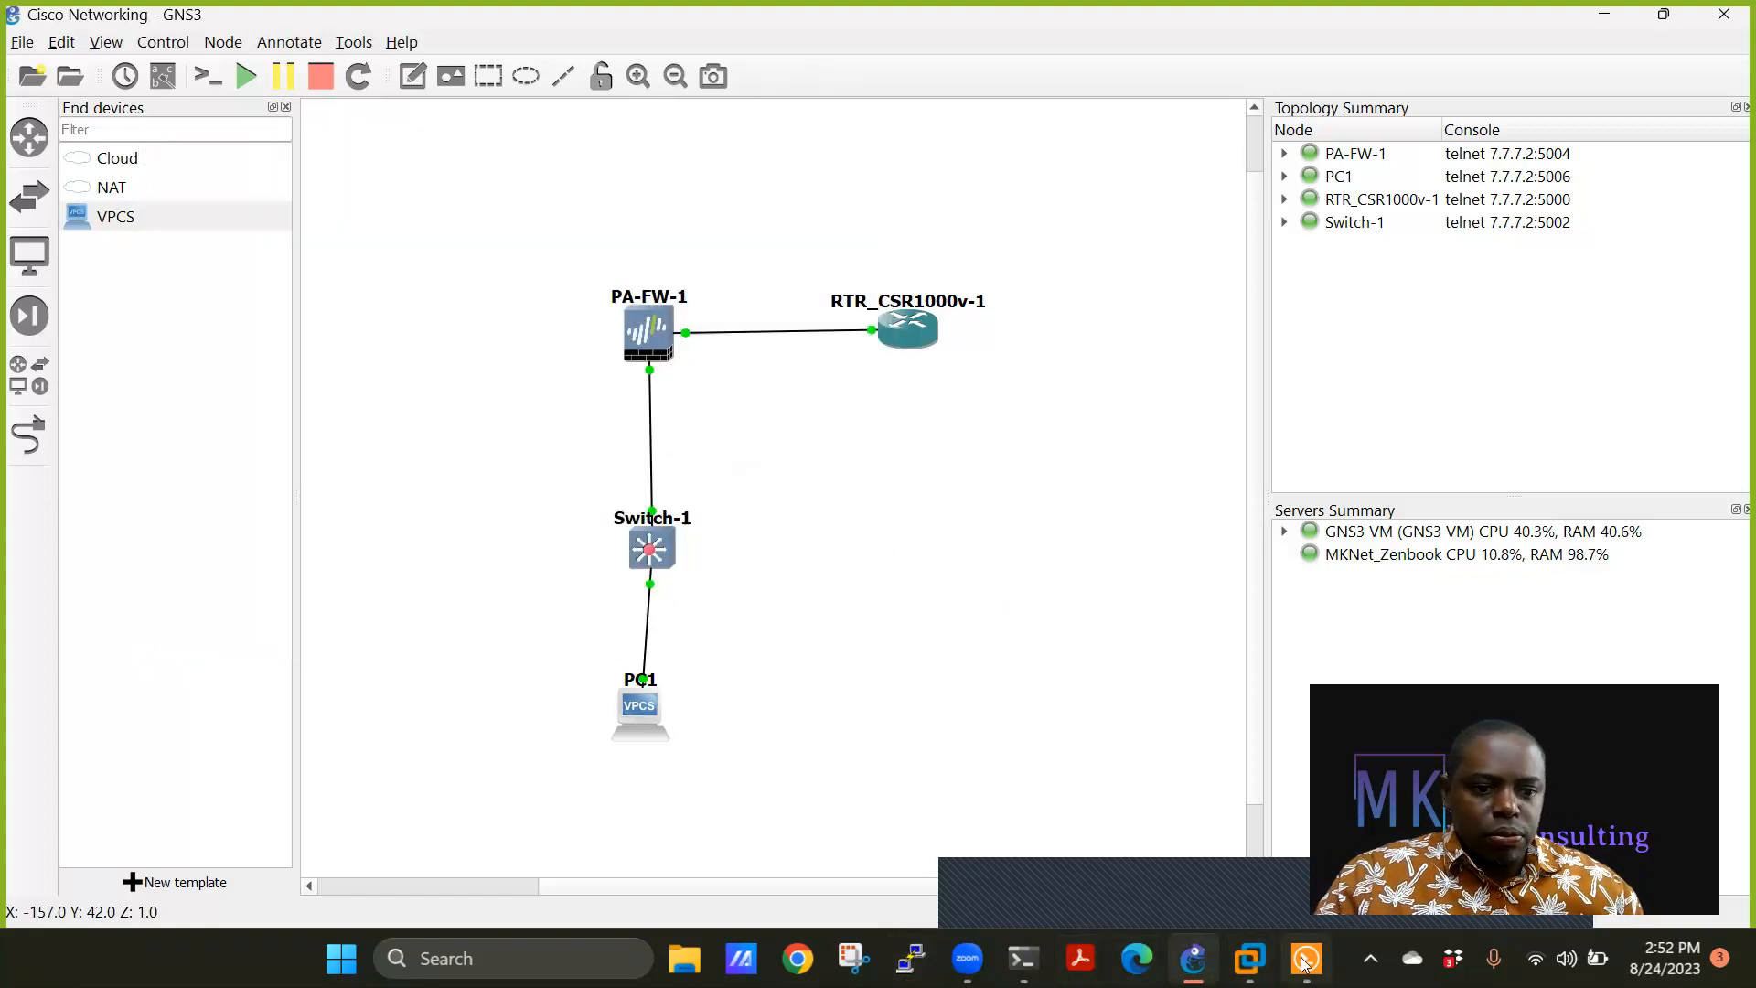
# Review the RTR_CSR1000v-1, PA-FW-1 and Switch-1 consoles in Solar-PuTTY.
pyautogui.moveTo(1291, 969)
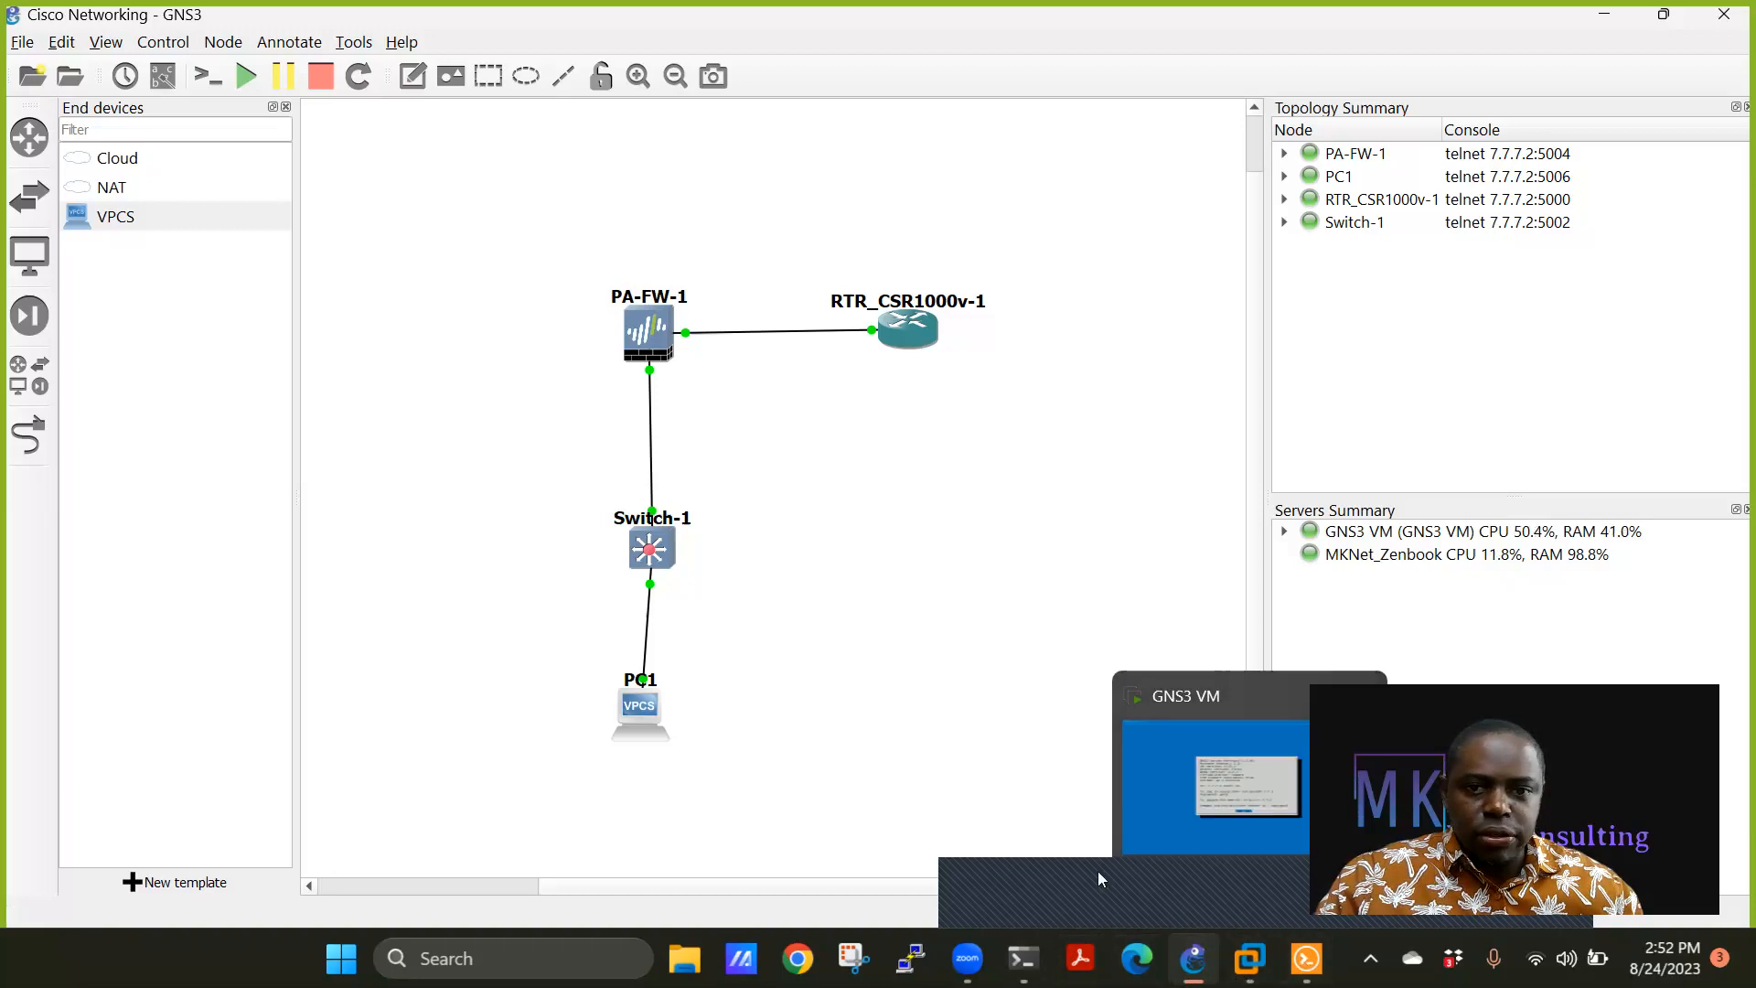
pyautogui.click(1306, 958)
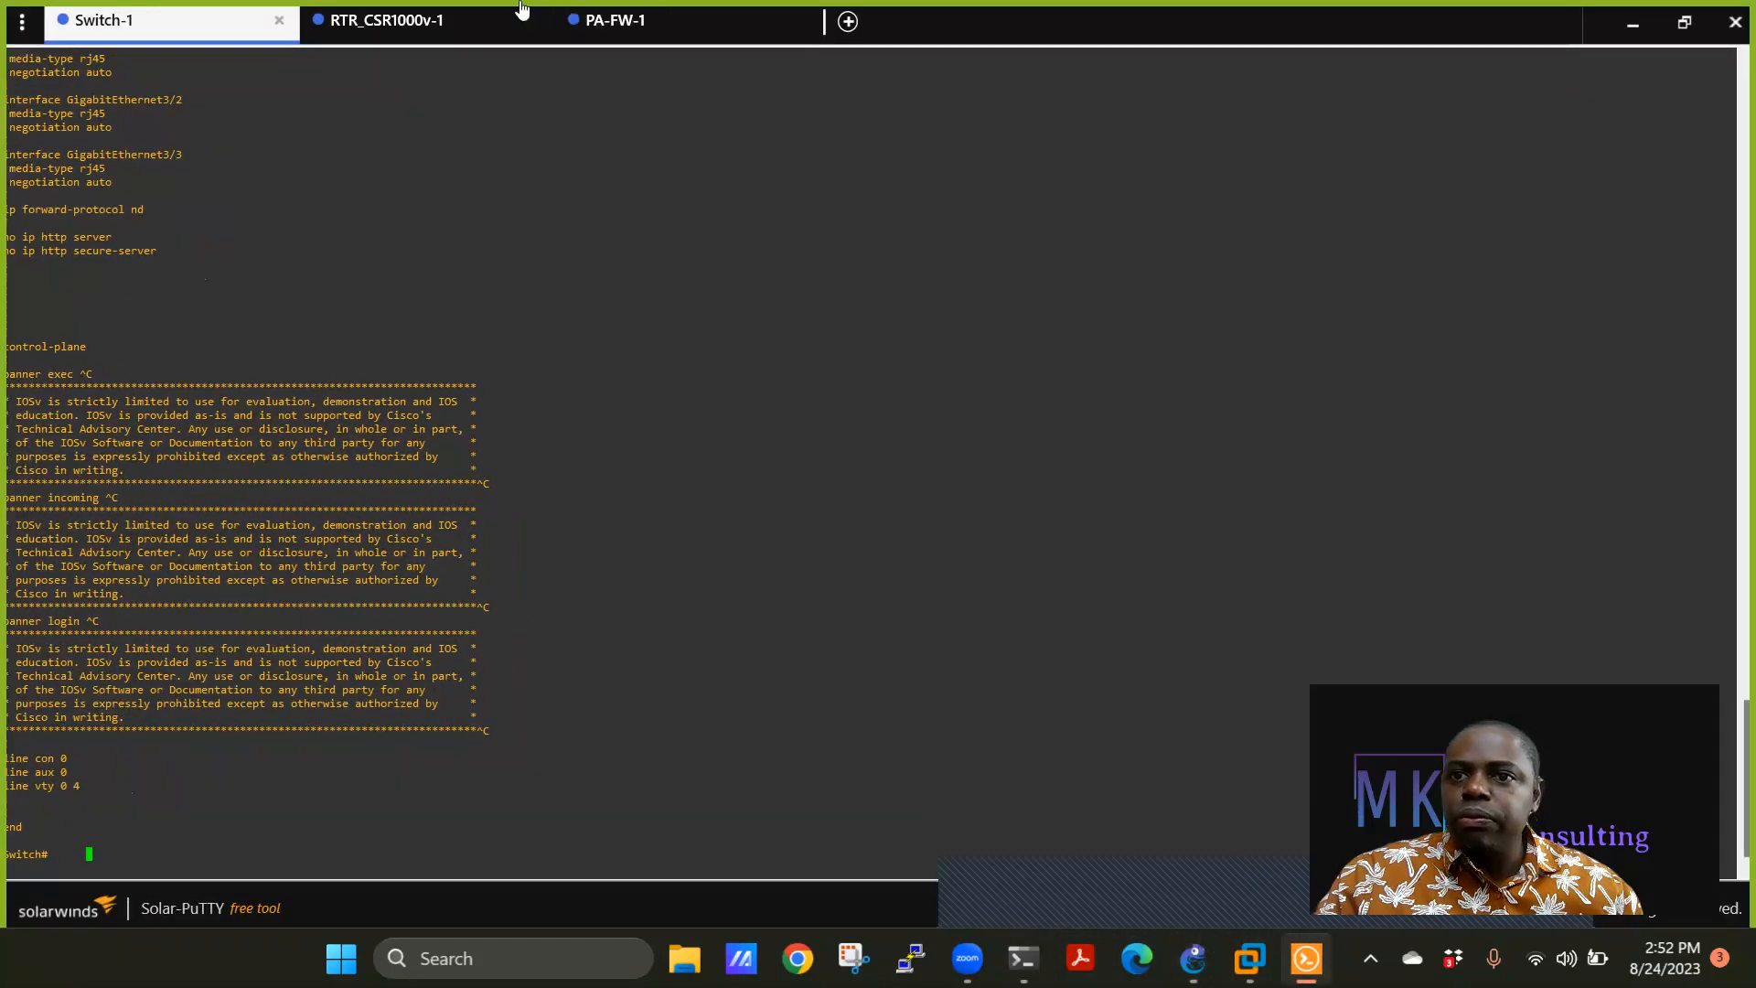
pyautogui.click(421, 25)
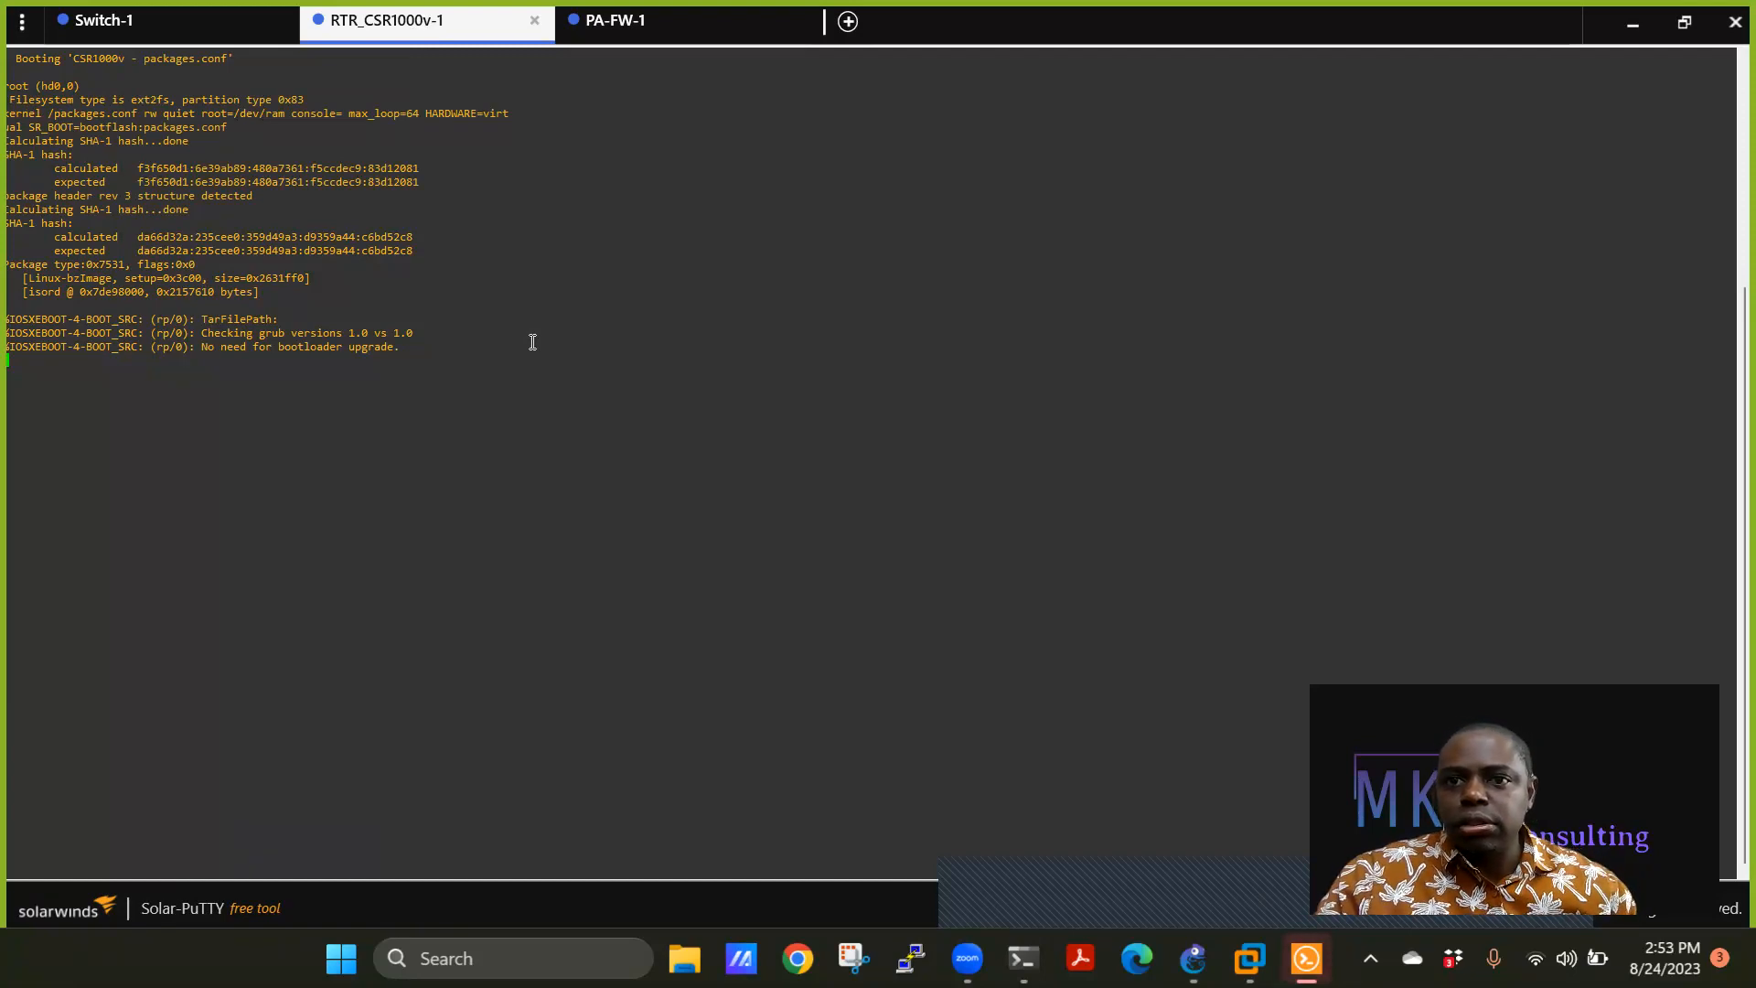
pyautogui.click(619, 24)
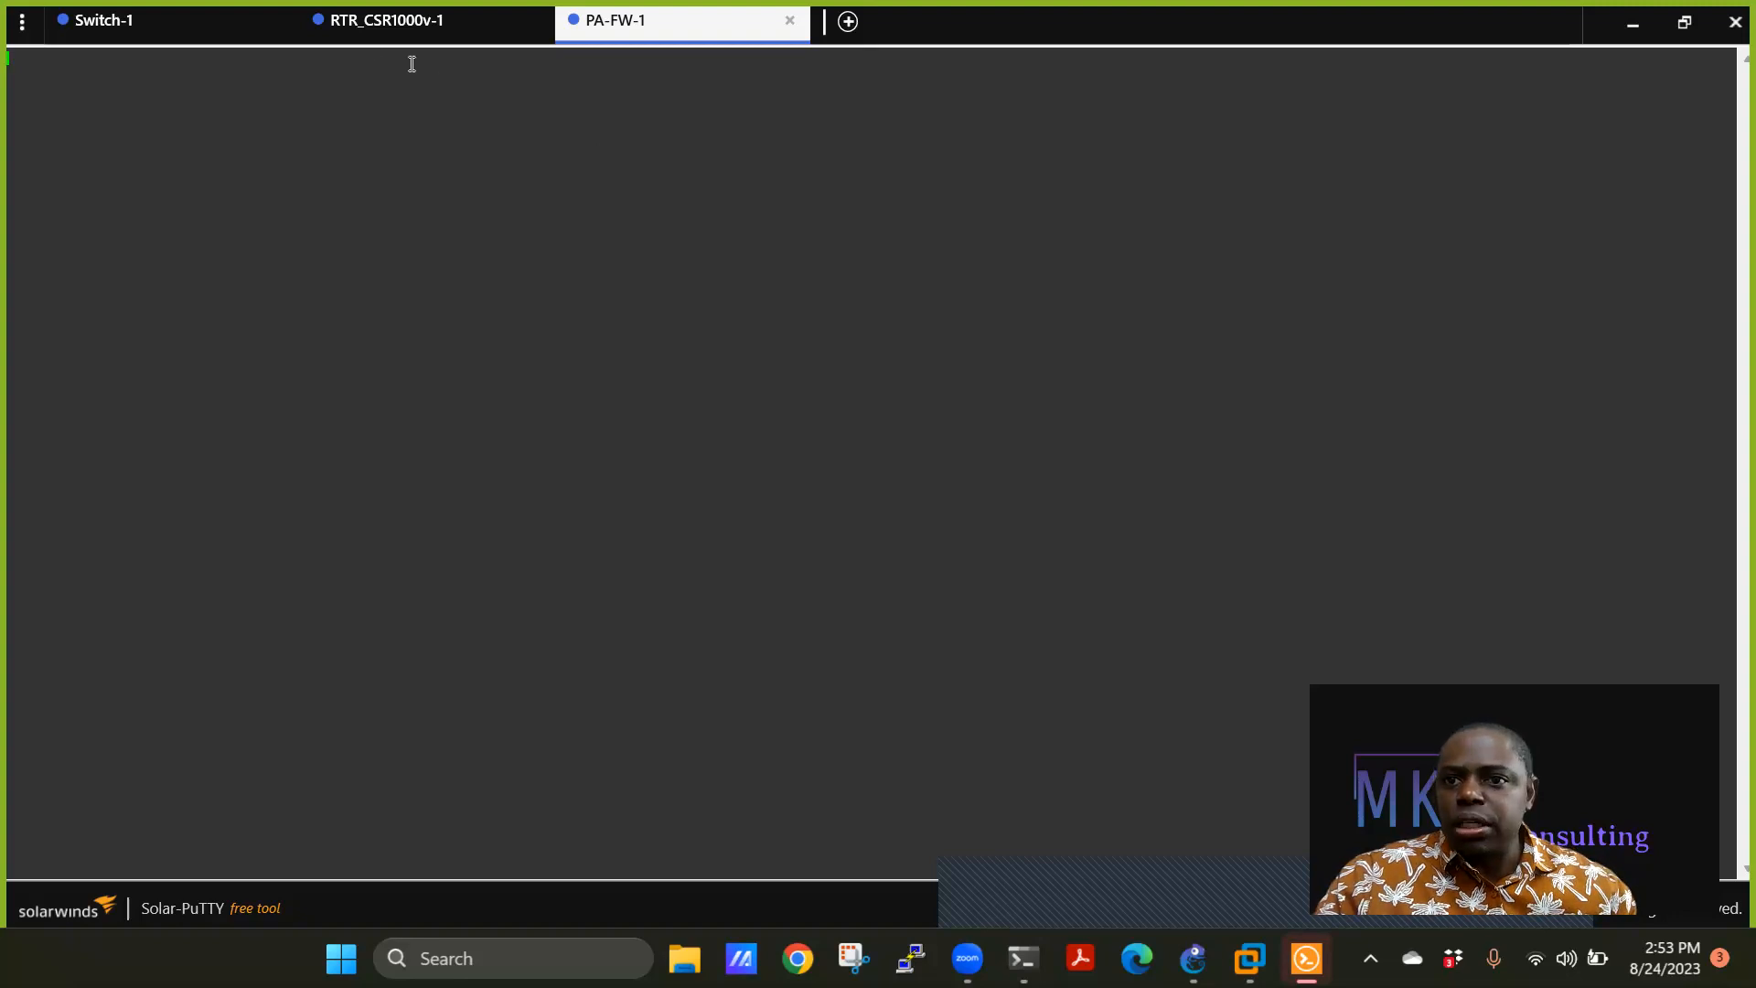
pyautogui.click(403, 26)
pyautogui.click(206, 27)
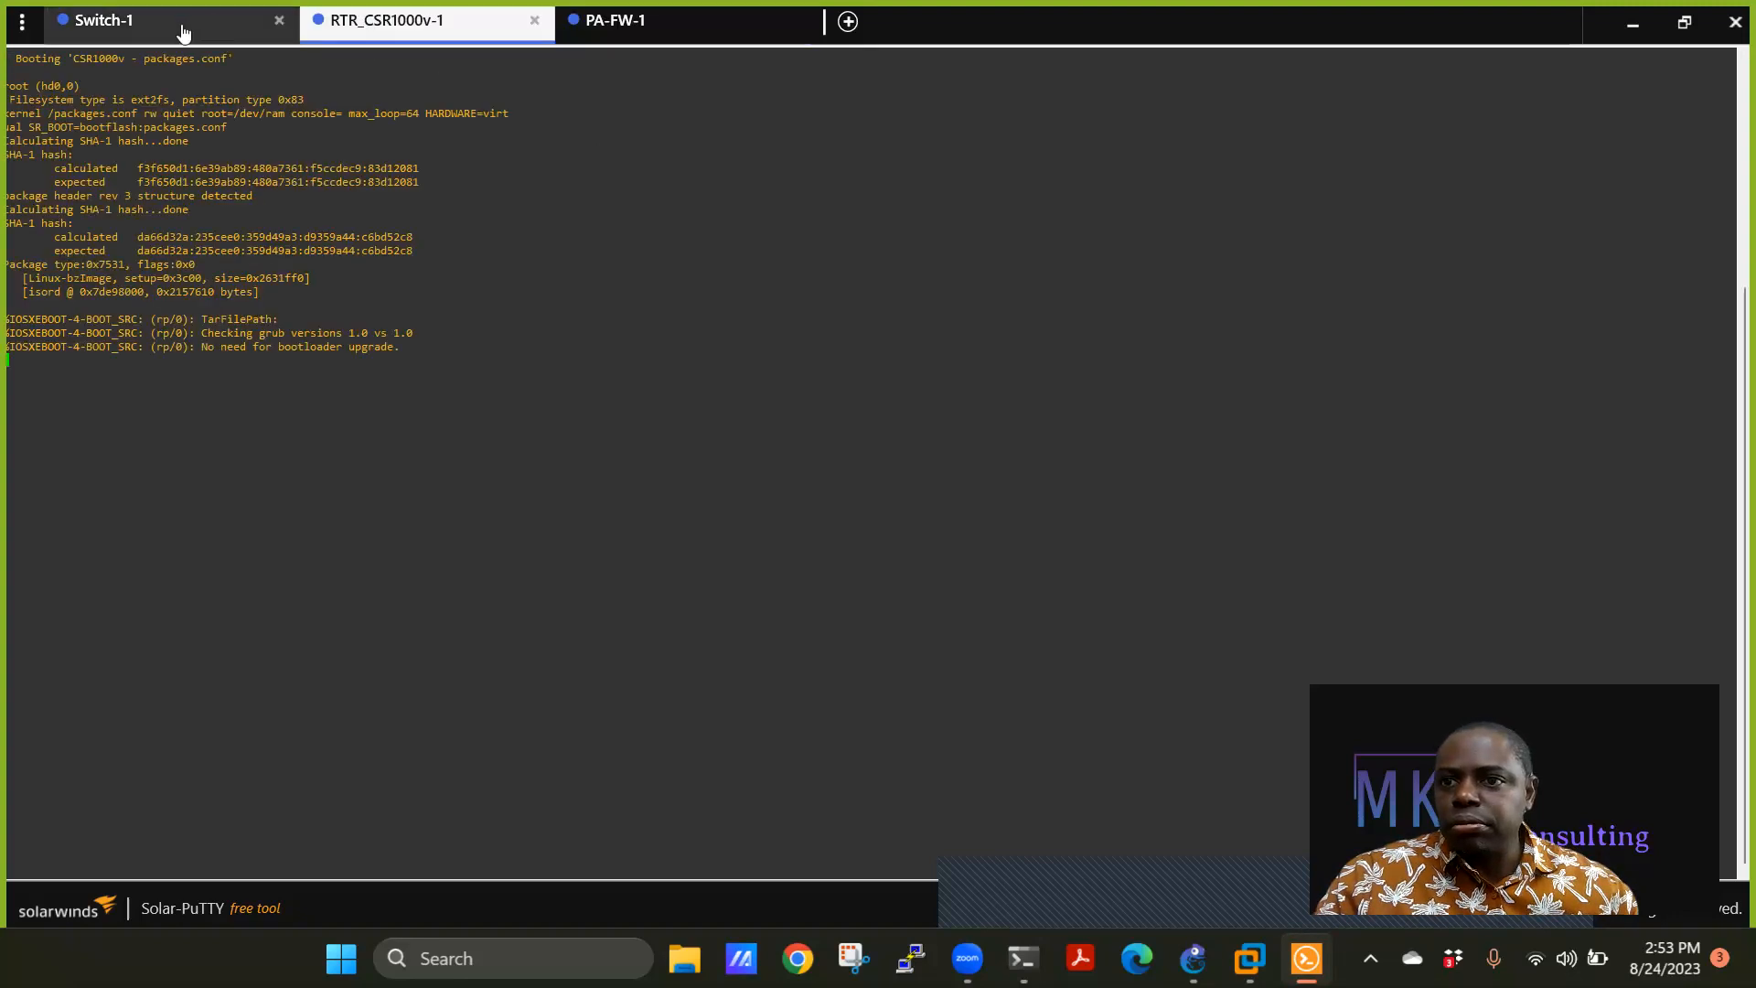
# Close the Switch-1 and RTR_CSR1000v-1 sessions and quit Solar-PuTTY.
pyautogui.click(279, 21)
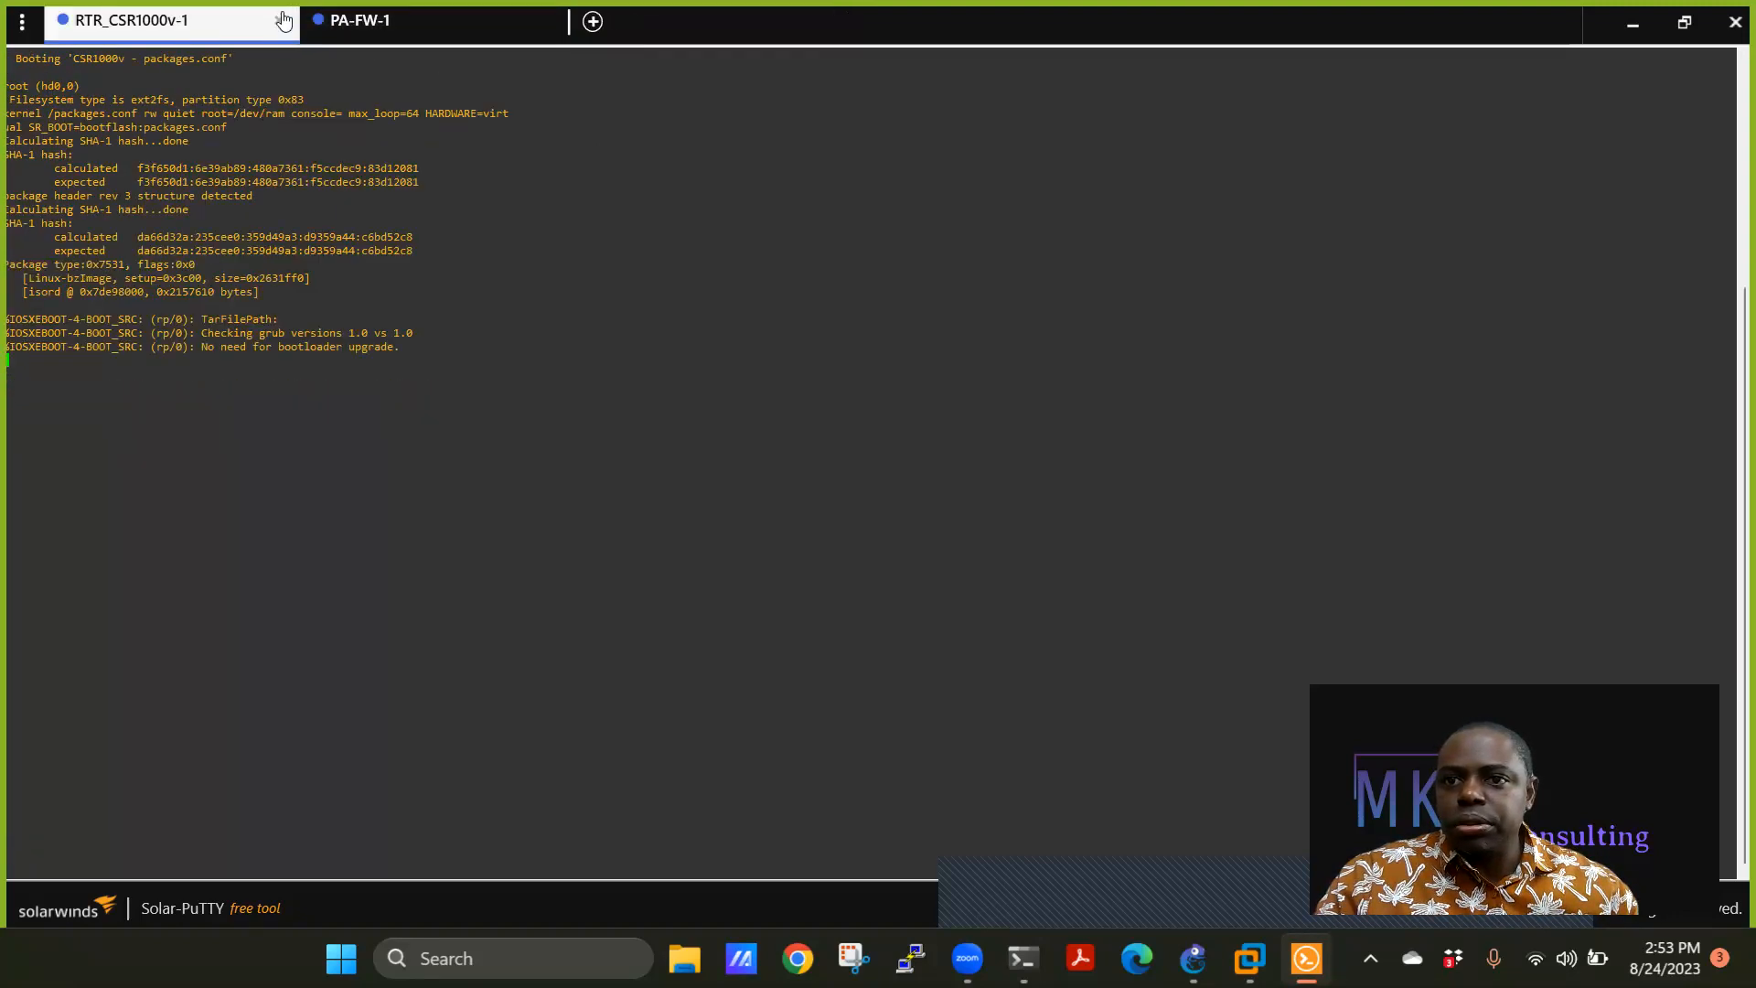
pyautogui.click(279, 22)
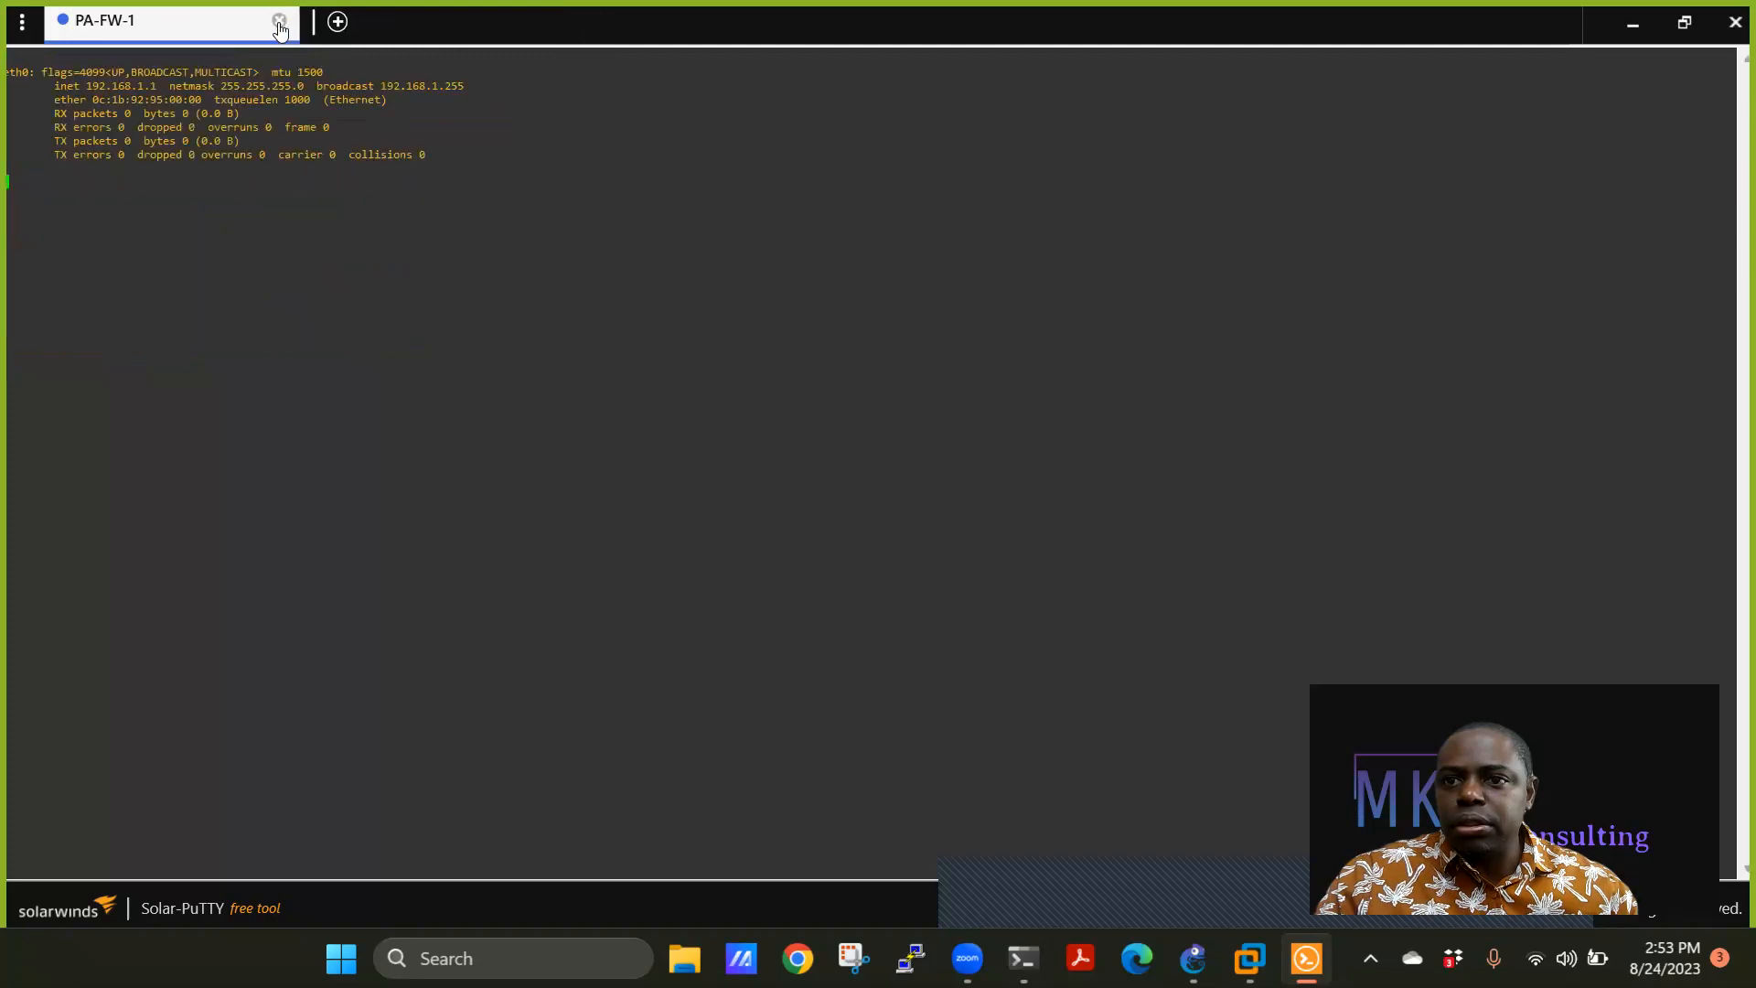
pyautogui.click(1735, 22)
# Launch PA-FW-1's console with 'Putty (normal standalone version)' as its custom console.
pyautogui.rightClick(642, 332)
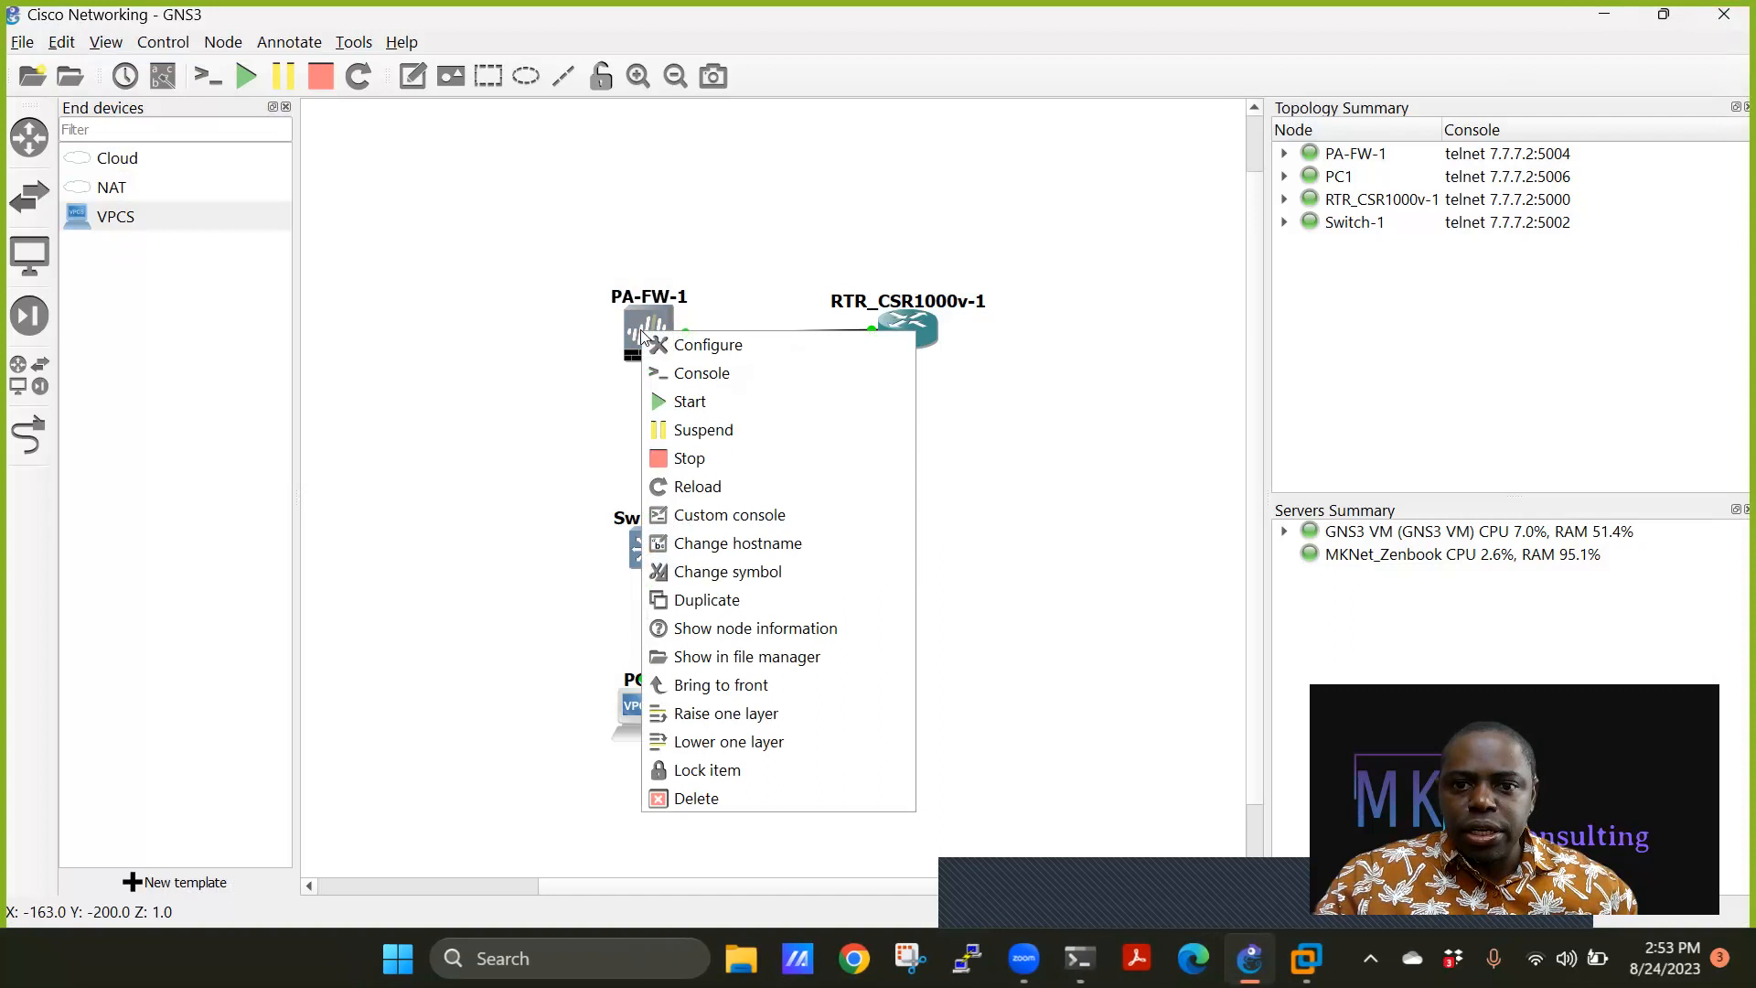
pyautogui.click(704, 520)
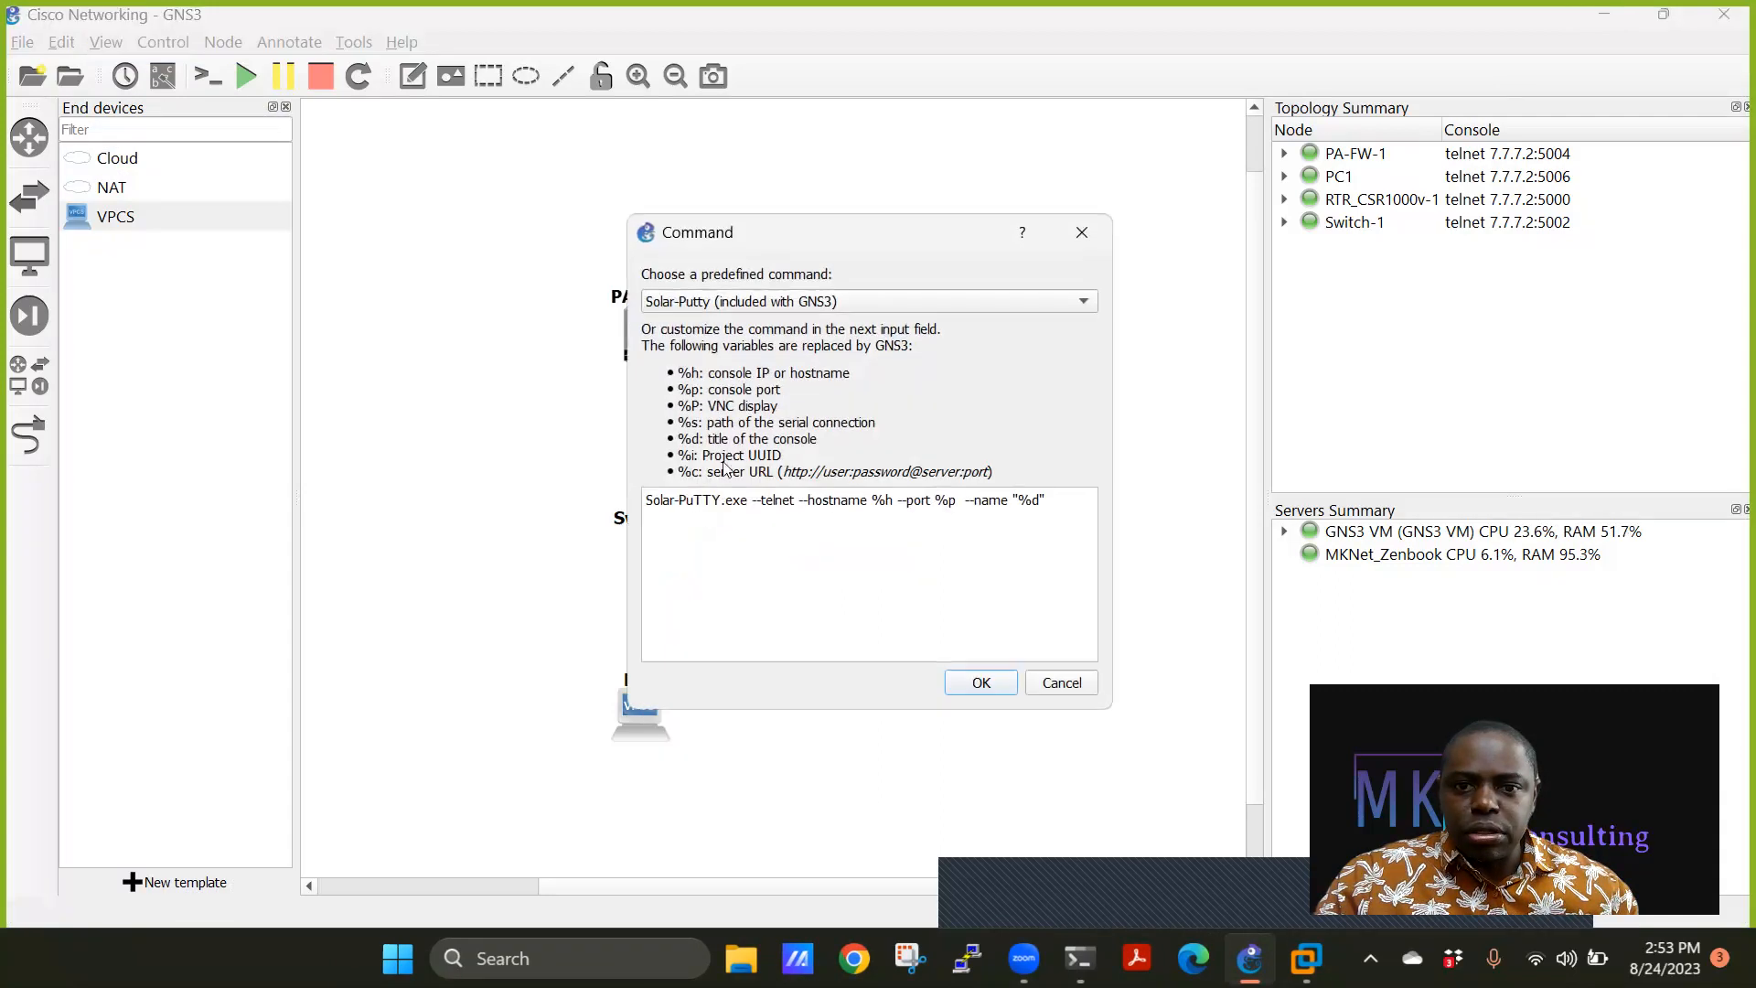
pyautogui.click(750, 304)
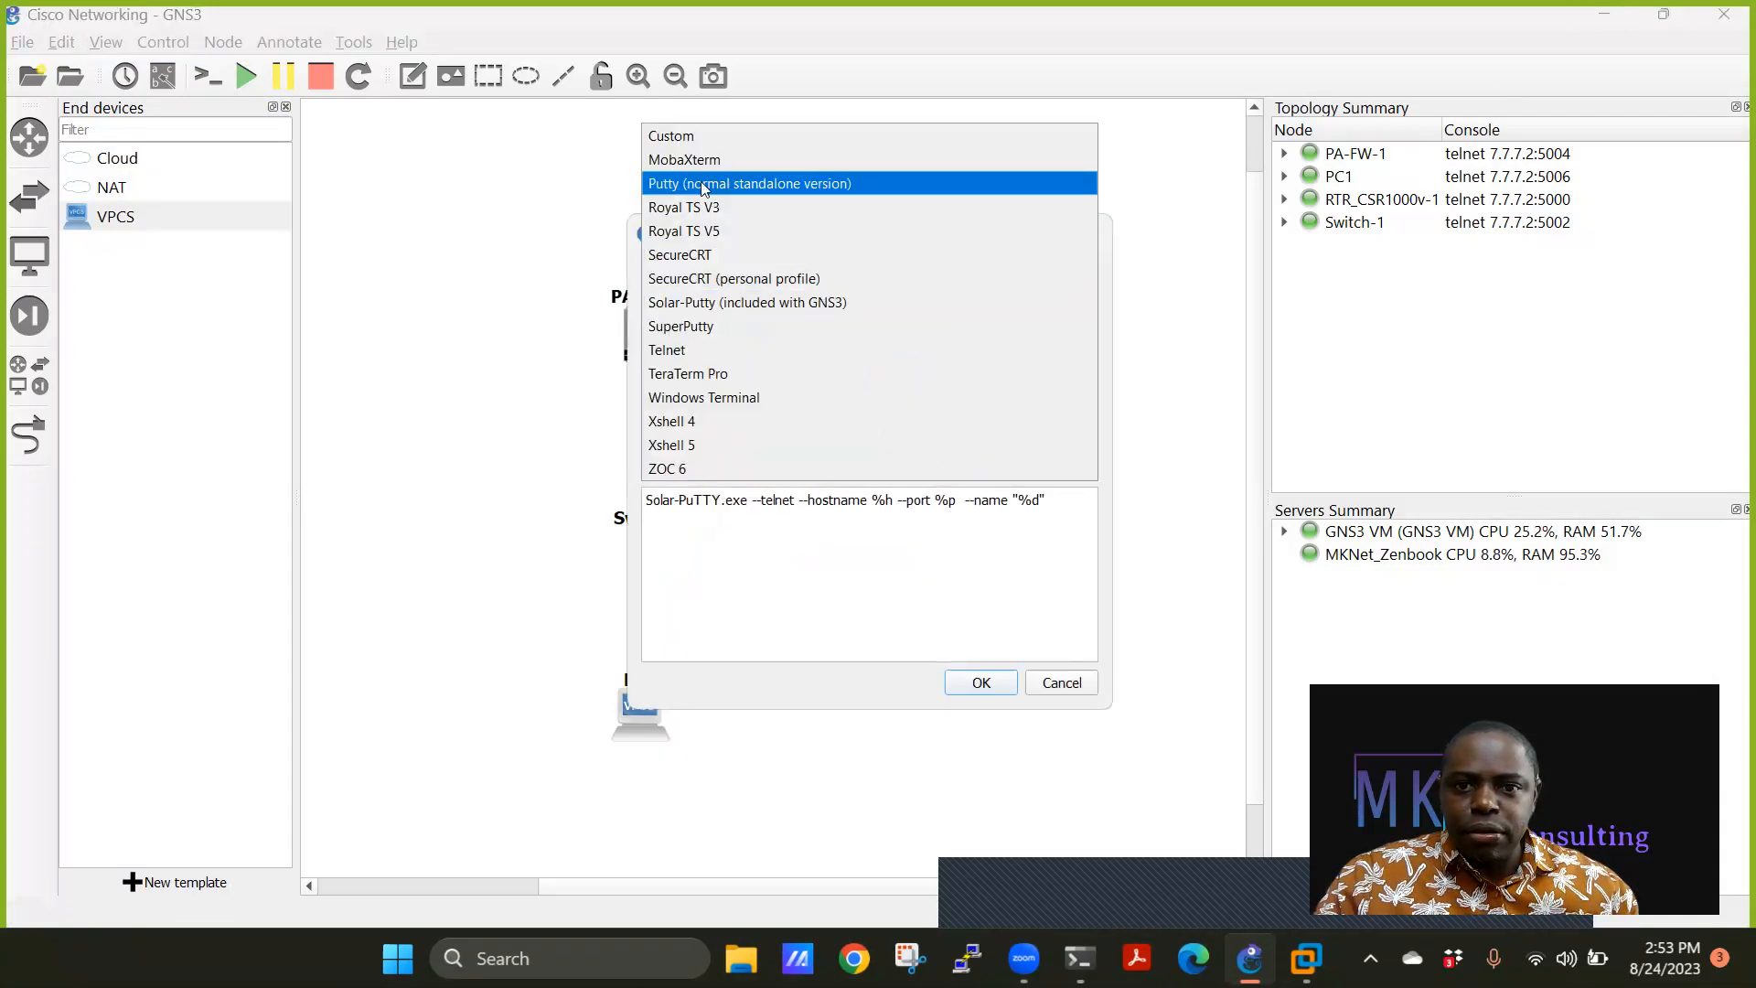
pyautogui.click(702, 184)
pyautogui.click(981, 682)
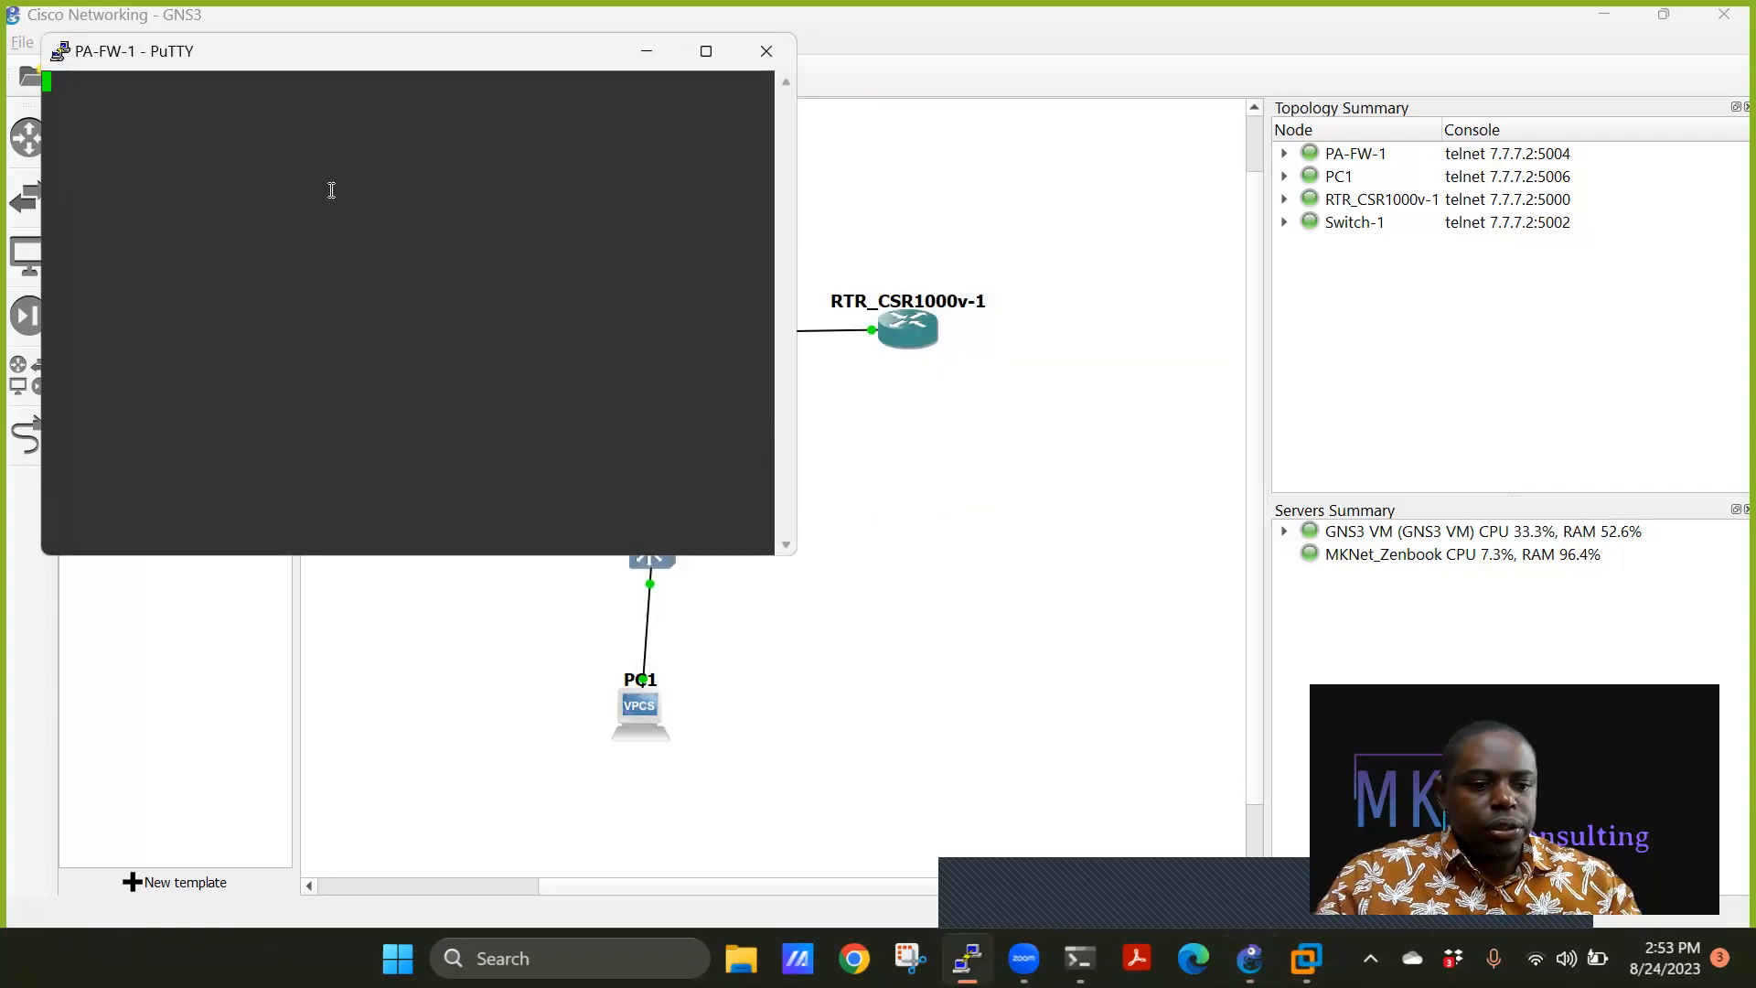
pyautogui.click(838, 165)
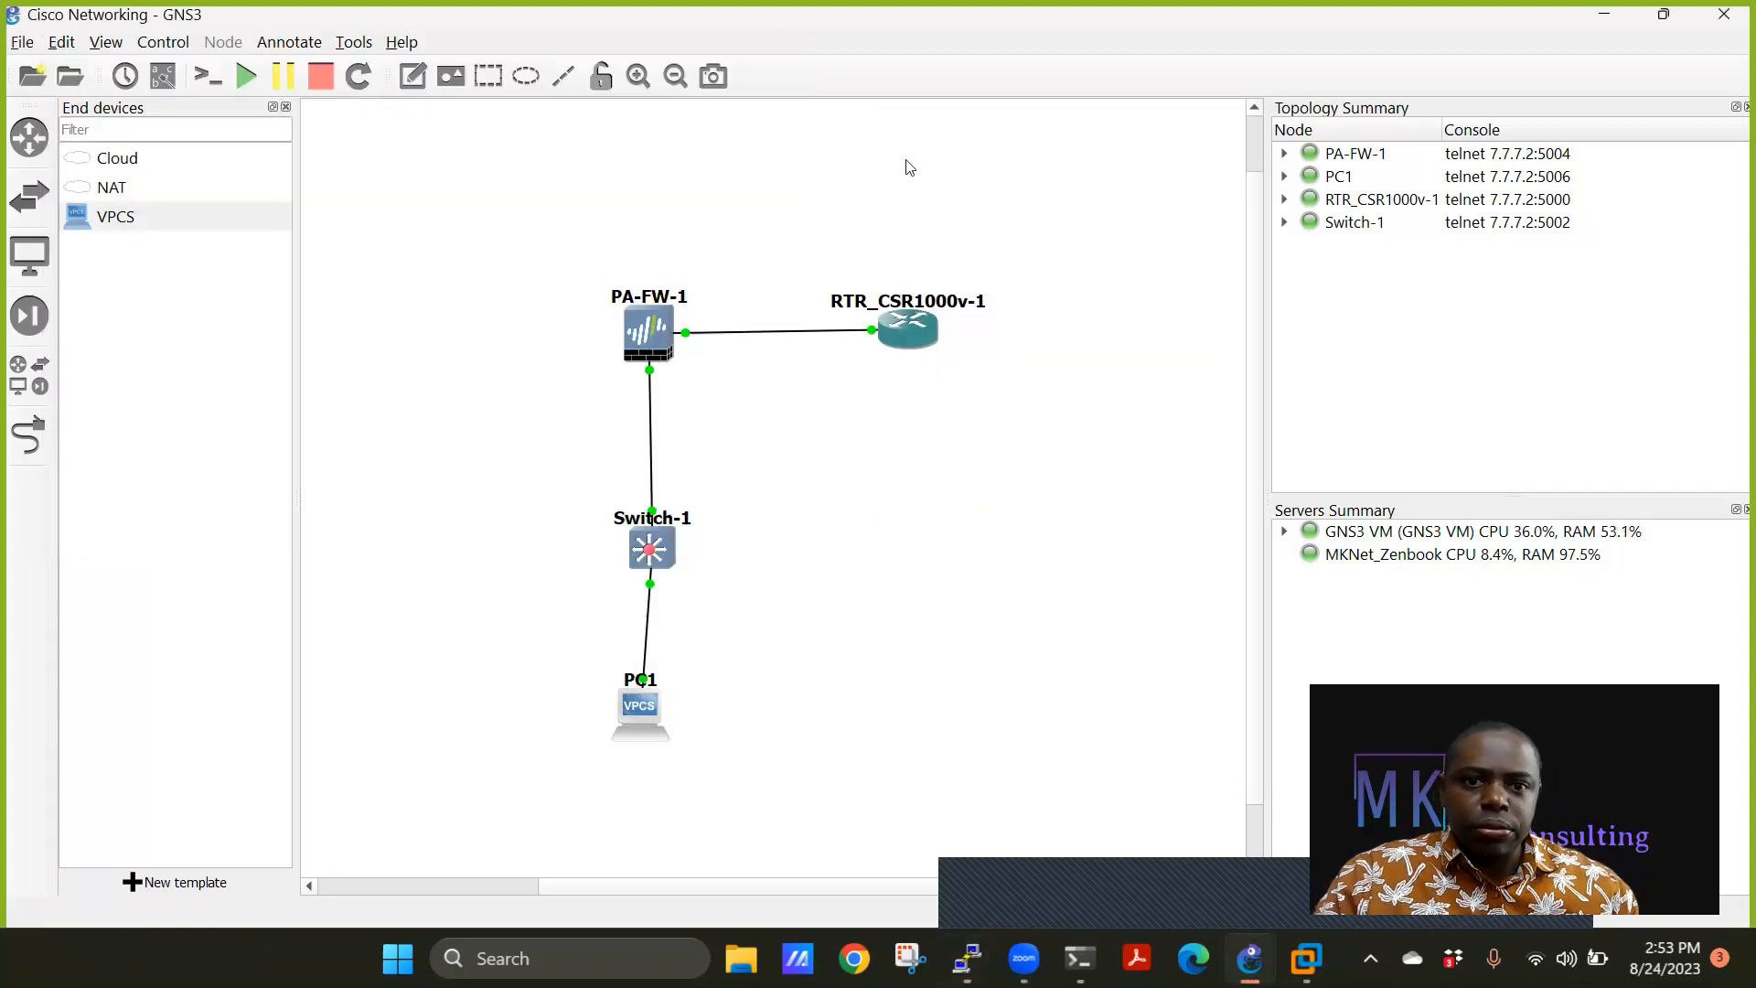
# Launch RTR_CSR1000v-1's console with 'Putty (normal standalone version)' to watch it boot.
pyautogui.rightClick(920, 334)
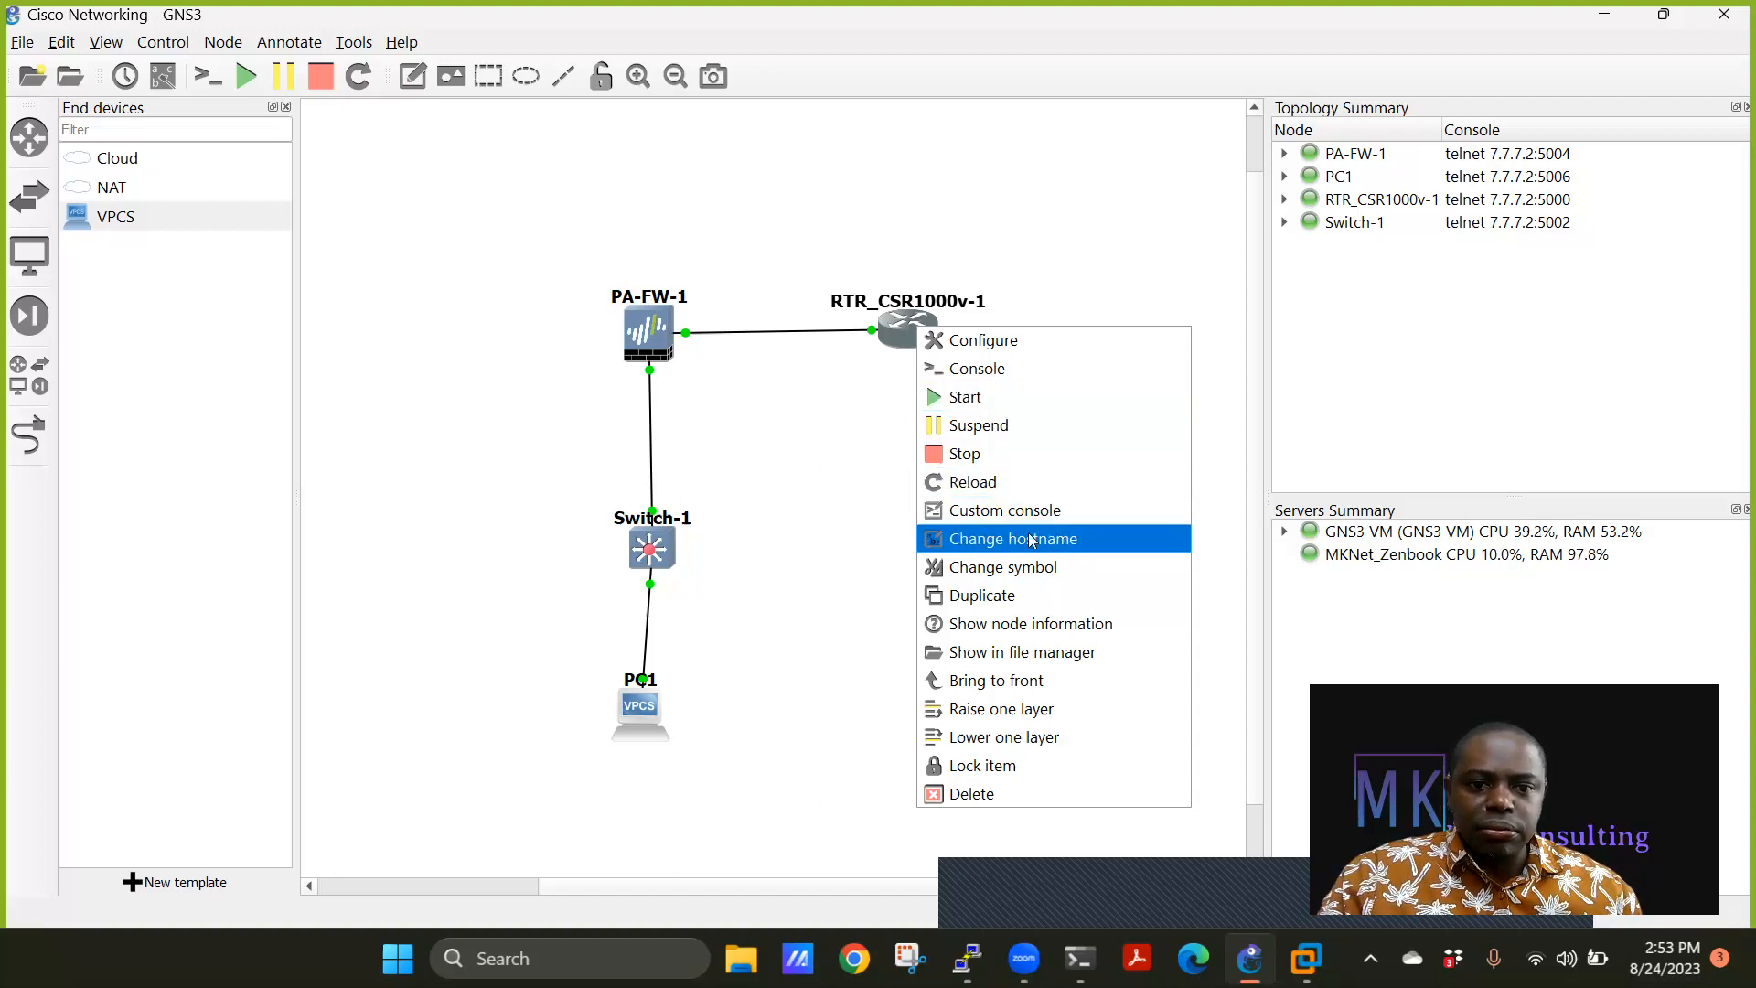
pyautogui.click(1015, 512)
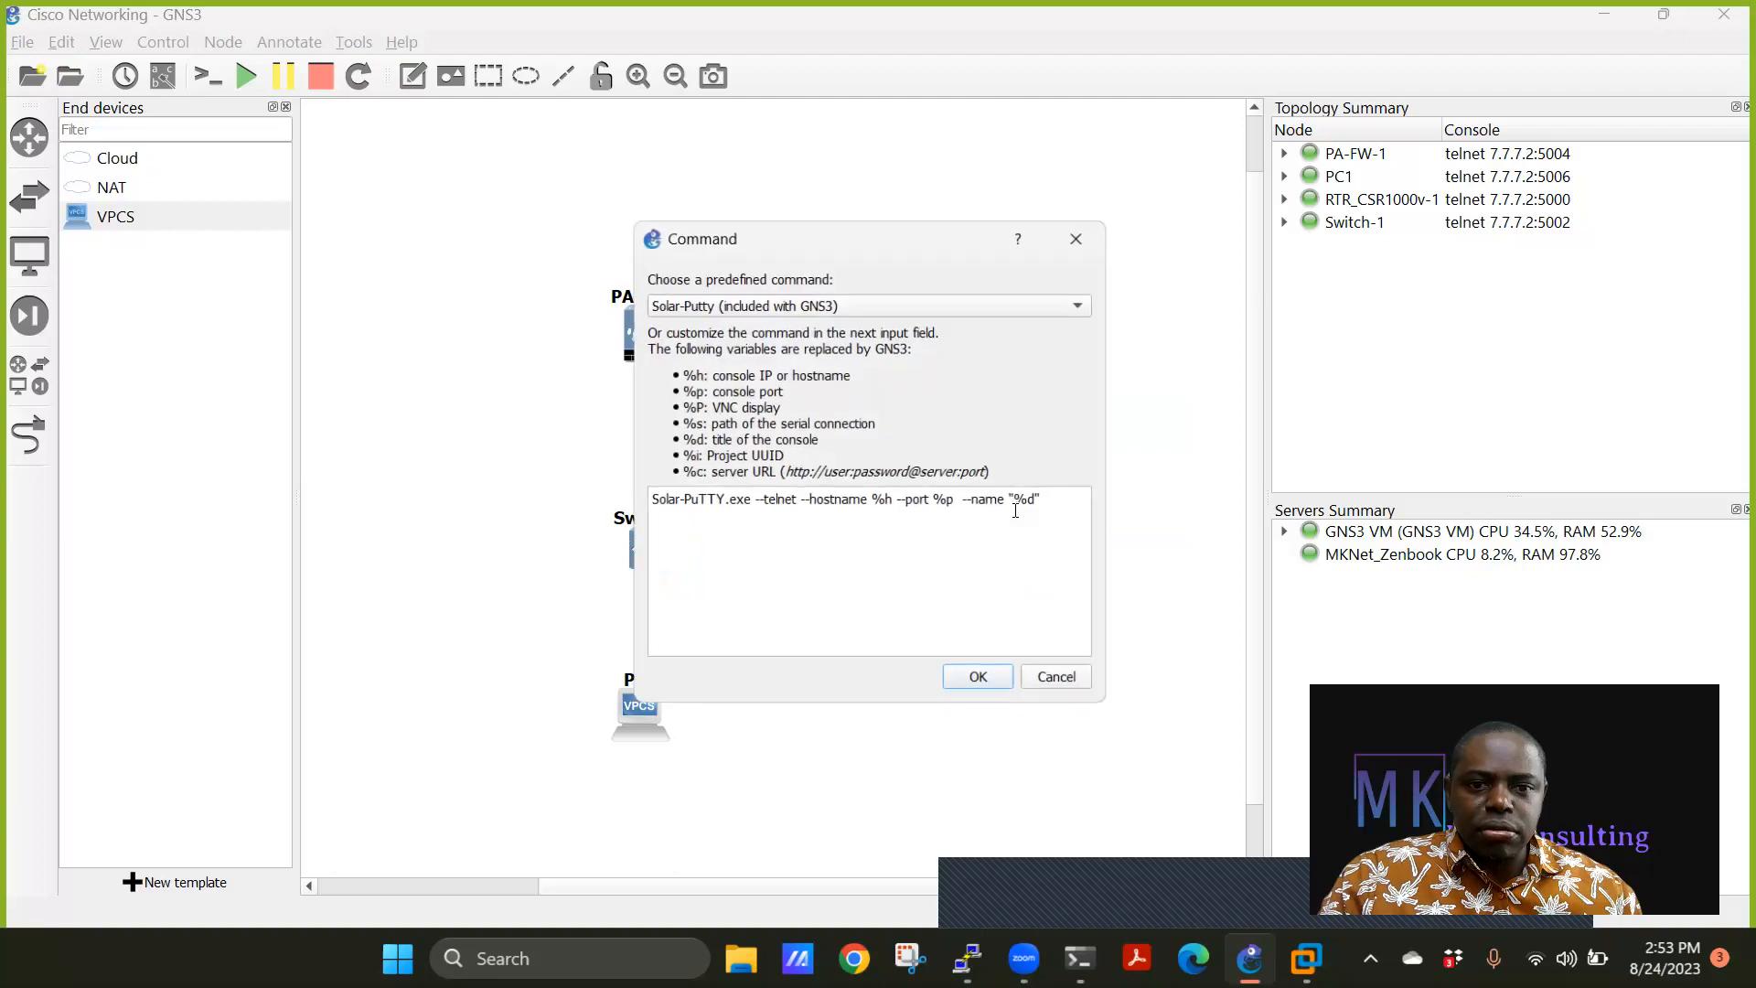
pyautogui.click(809, 307)
pyautogui.click(711, 182)
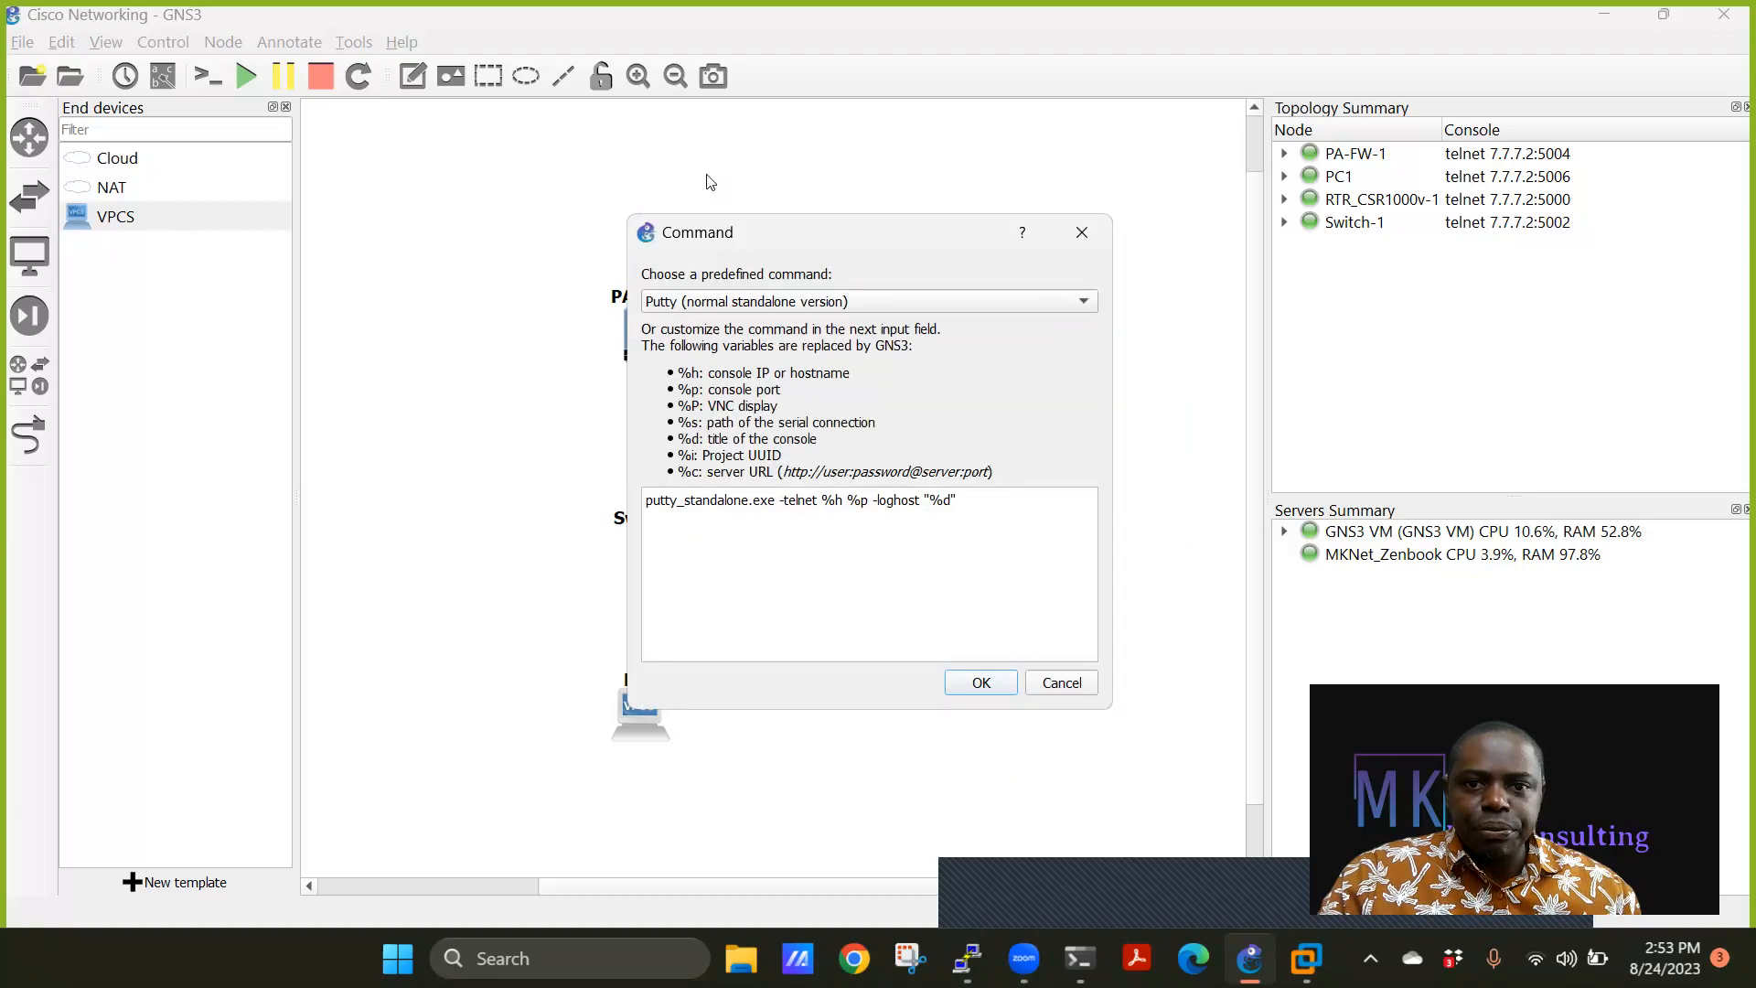
pyautogui.click(1011, 680)
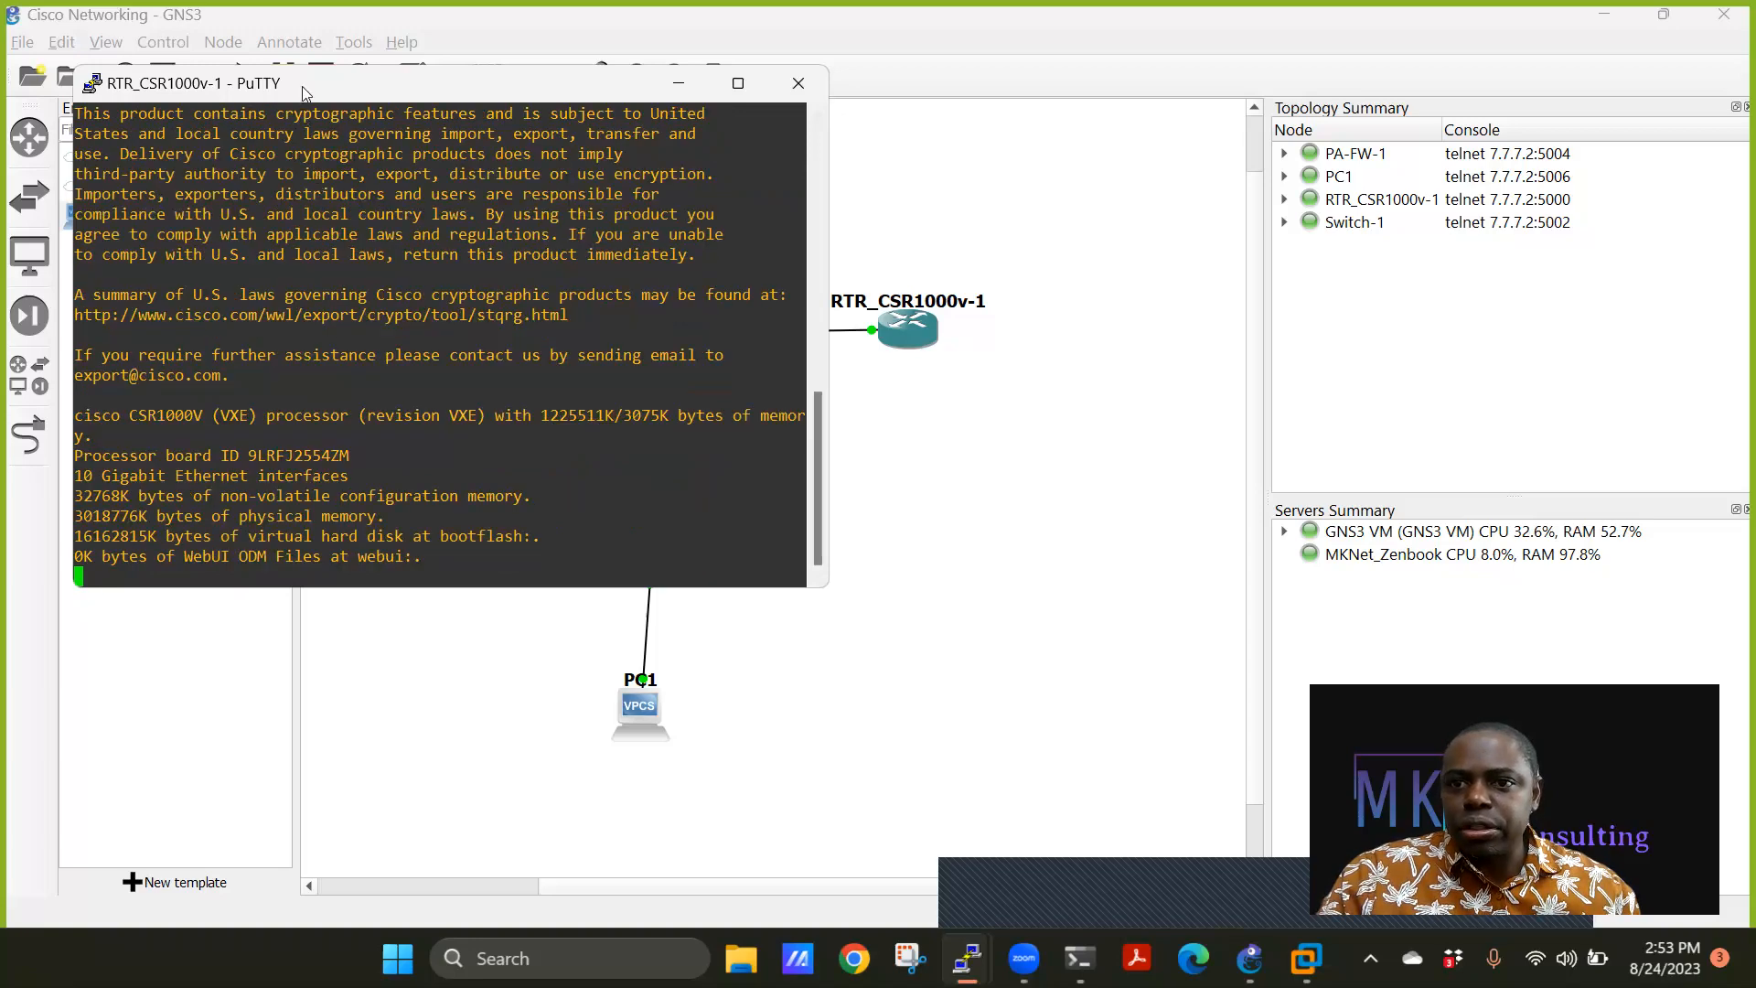
# Move the router's PuTTY window aside and bring the PA-FW-1 console to the front.
pyautogui.moveTo(353, 92); pyautogui.dragTo(771, 160)
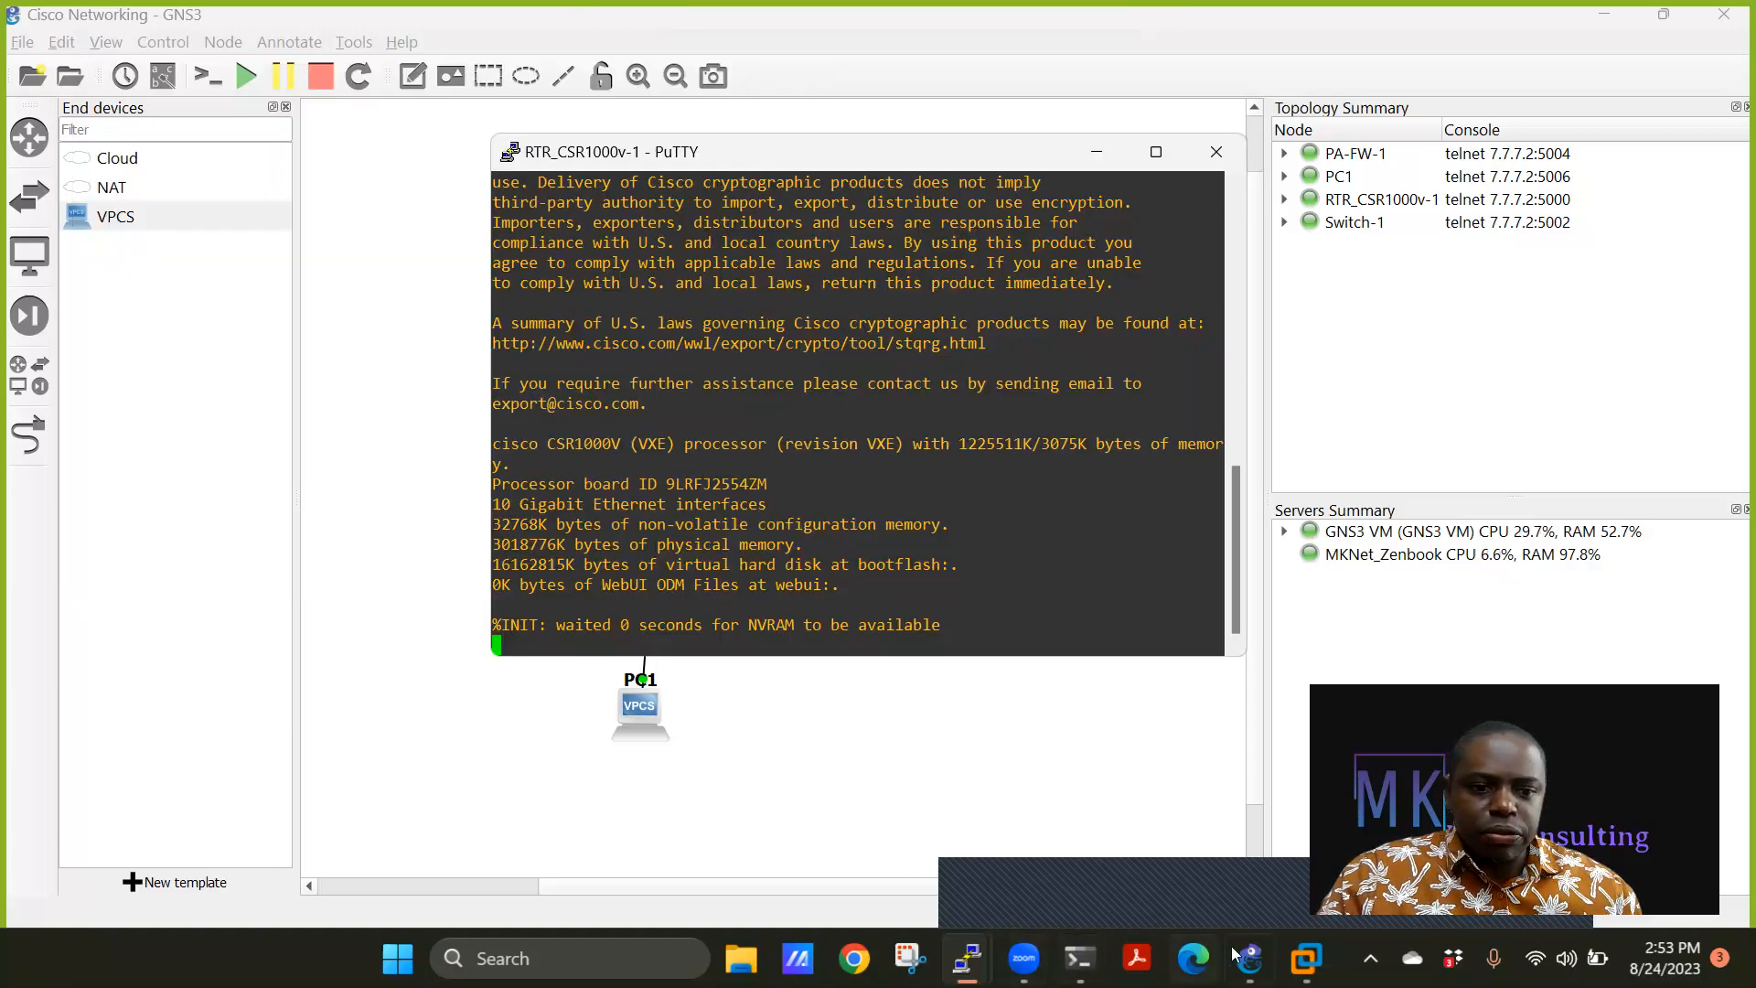
pyautogui.moveTo(967, 958)
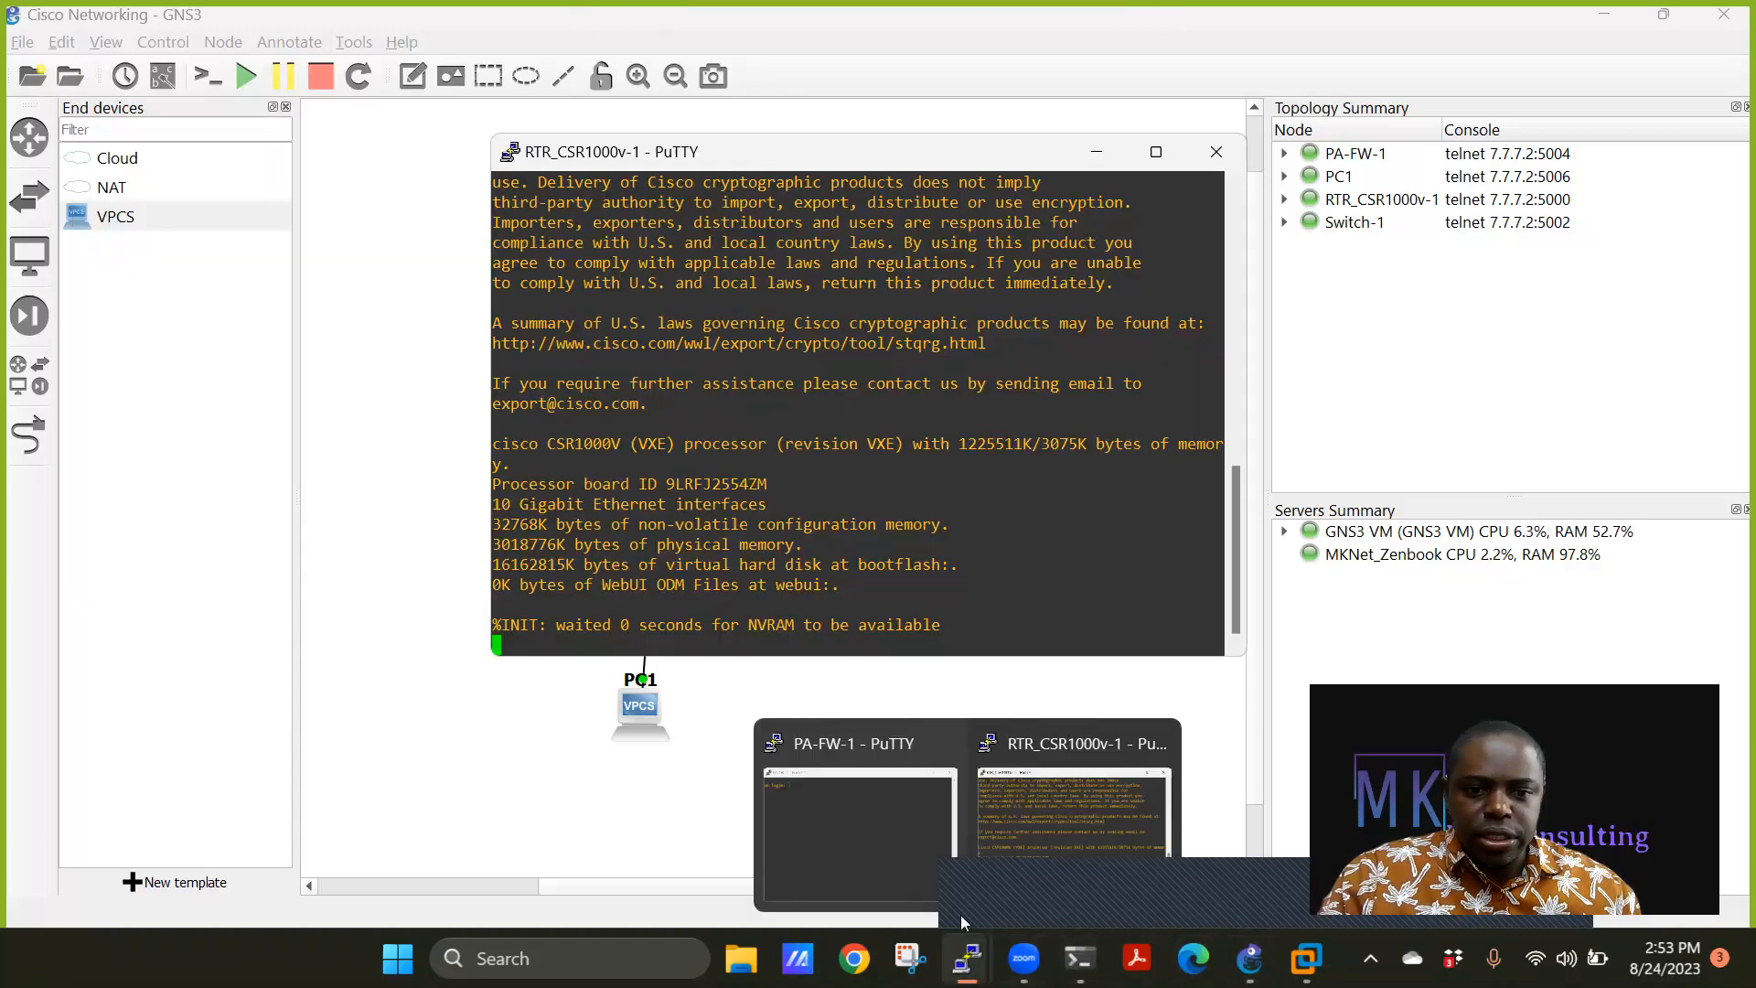
pyautogui.click(897, 853)
pyautogui.moveTo(284, 53); pyautogui.dragTo(271, 75)
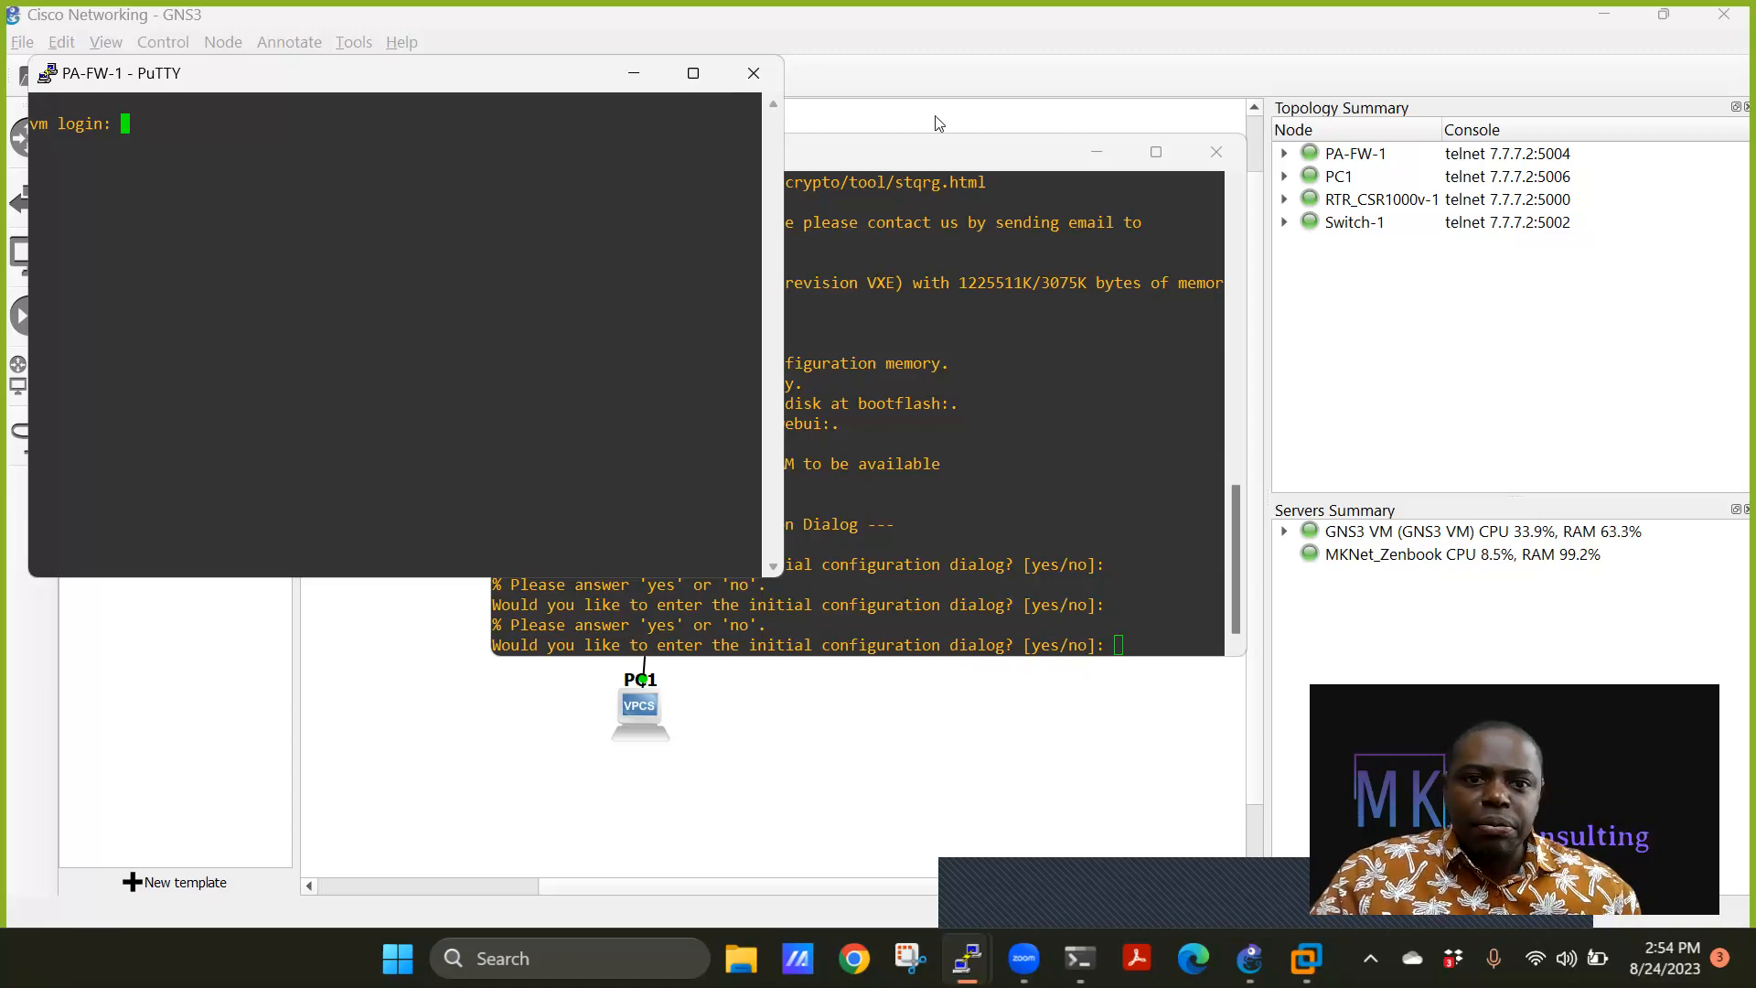
# Attempt an admin login on the PA-FW-1 console, which is rejected, then minimize it.
pyautogui.click(900, 156)
pyautogui.moveTo(741, 160); pyautogui.dragTo(1033, 219)
pyautogui.click(562, 219)
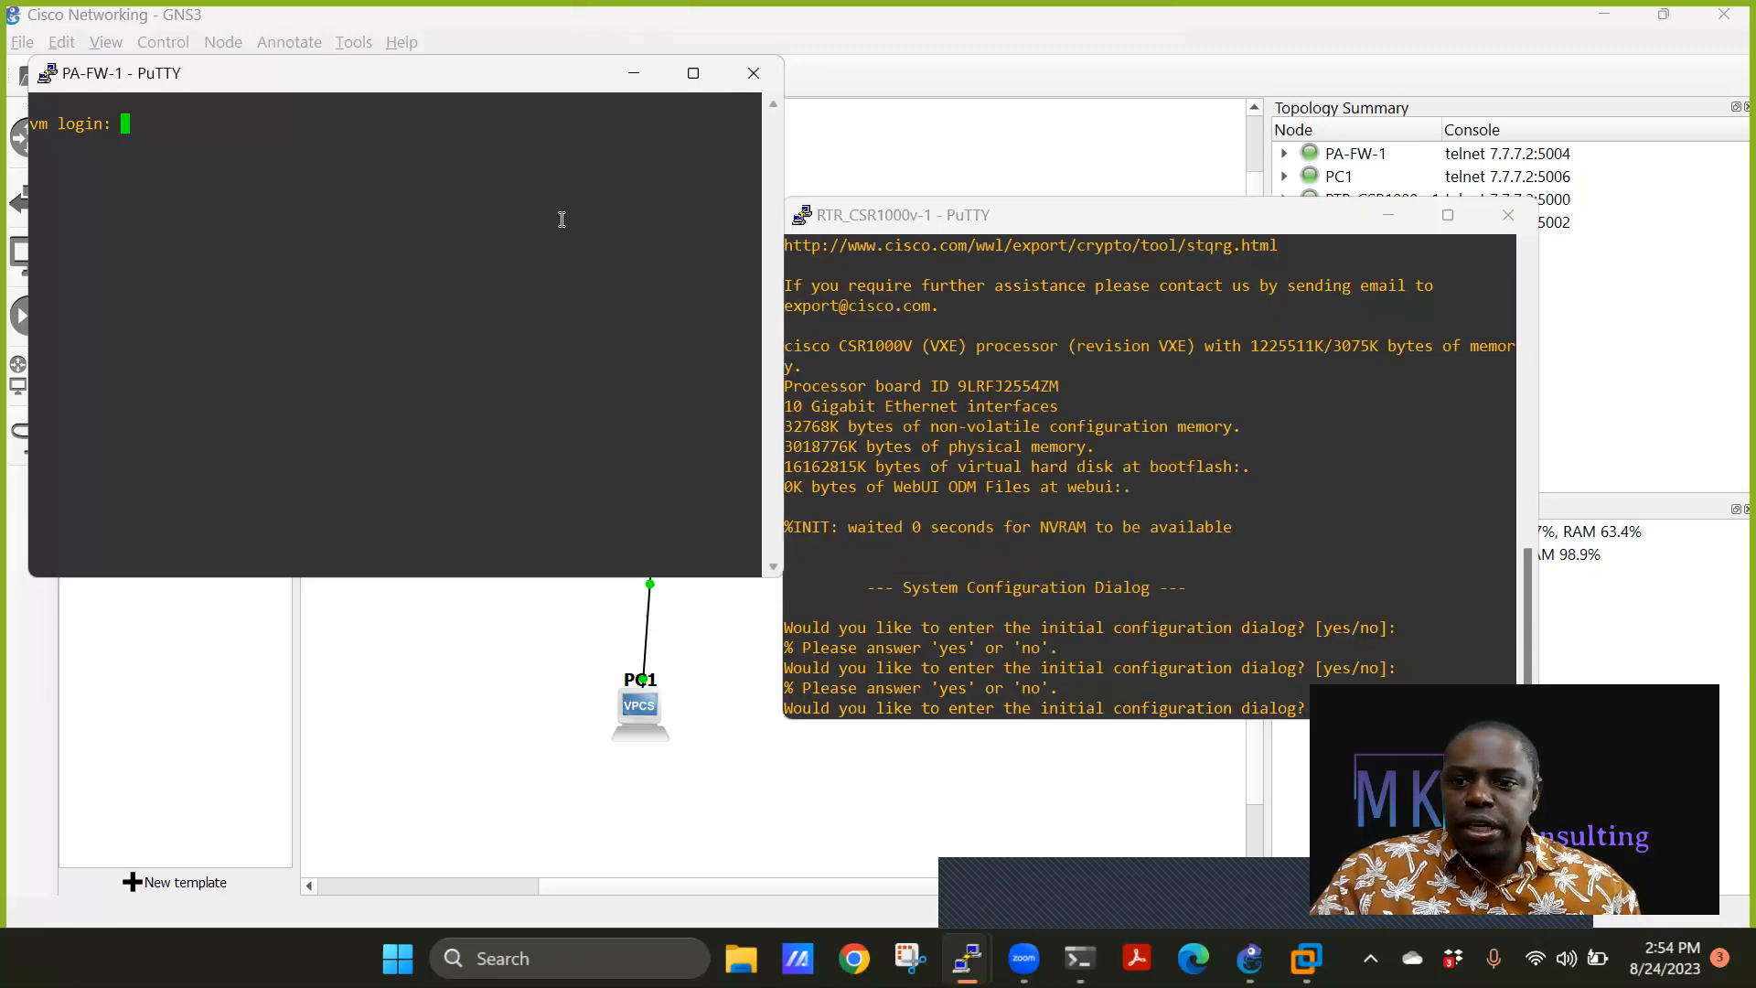
pyautogui.write('admin')
pyautogui.press('Return')
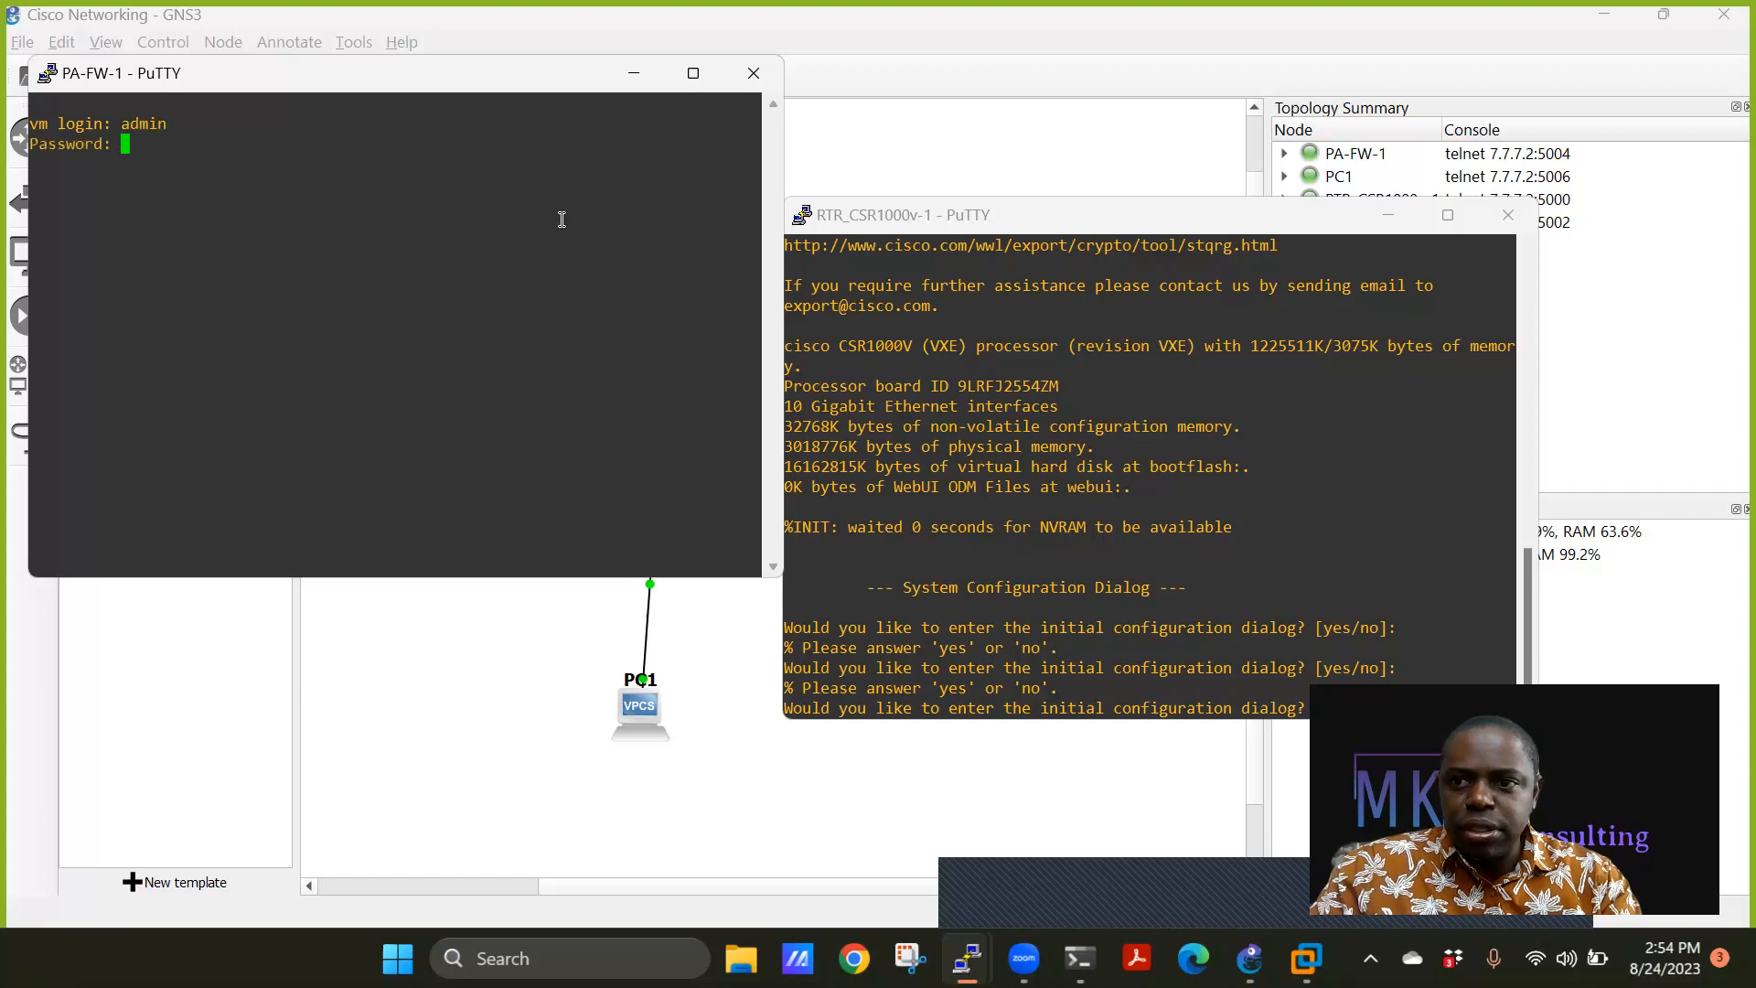
pyautogui.press('Return')
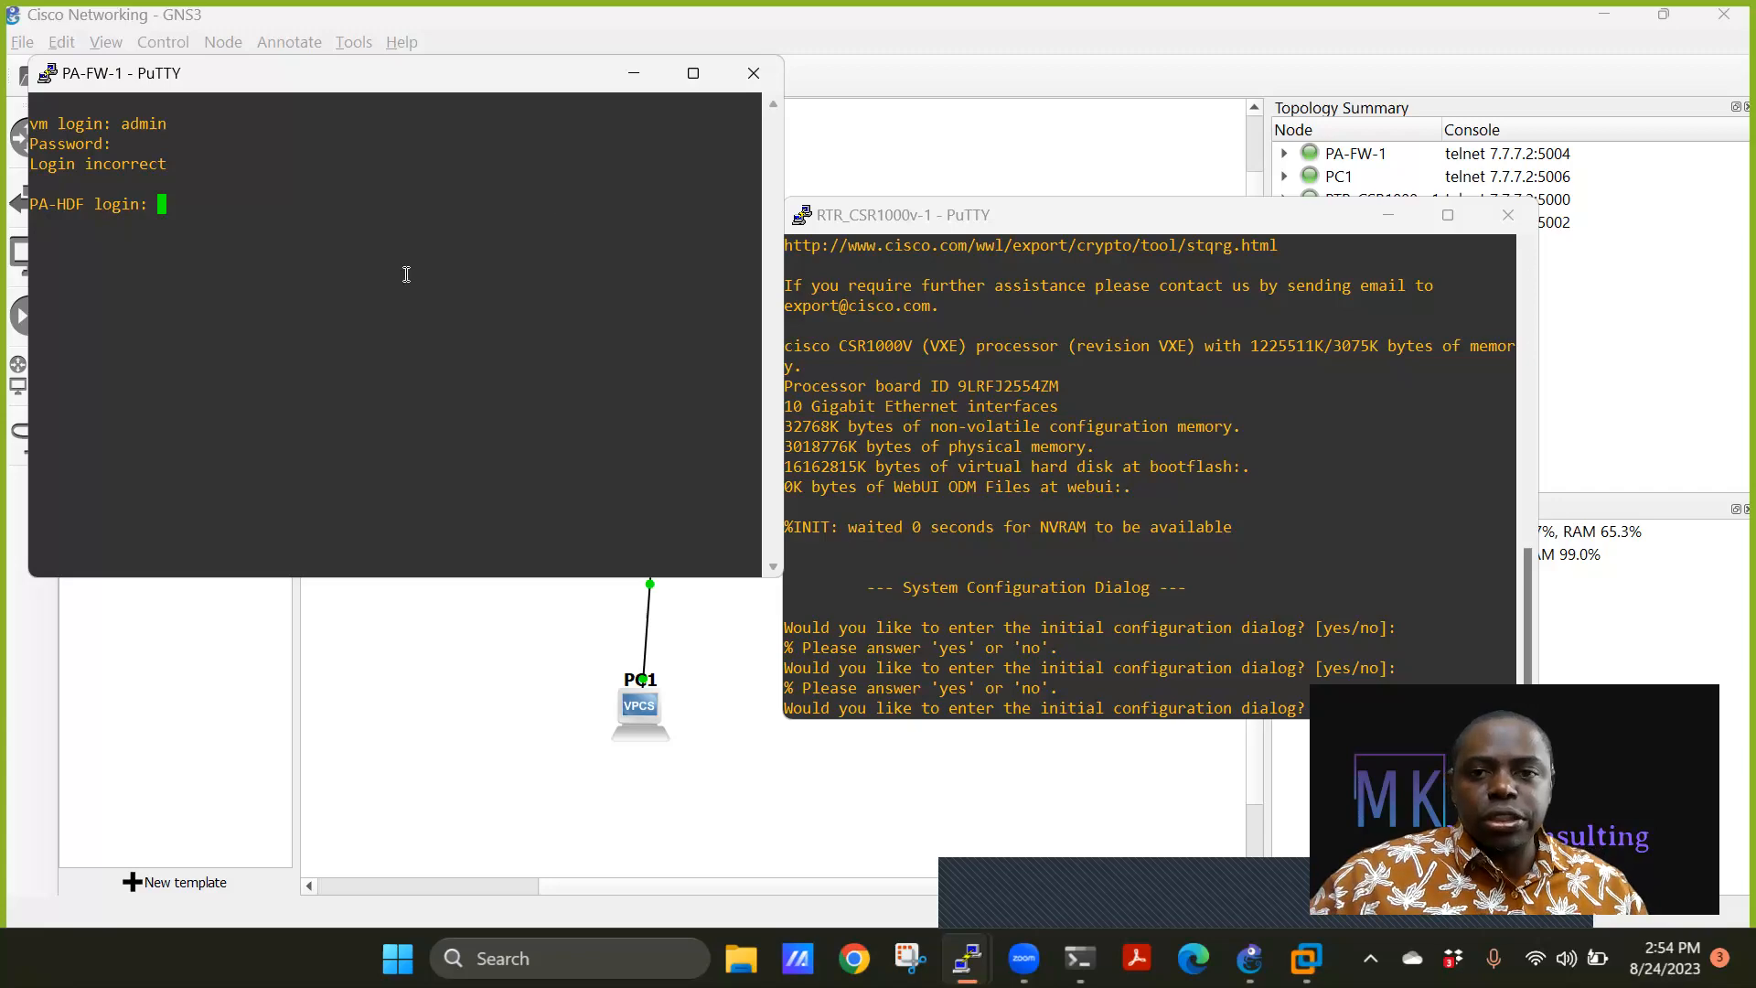
pyautogui.click(633, 73)
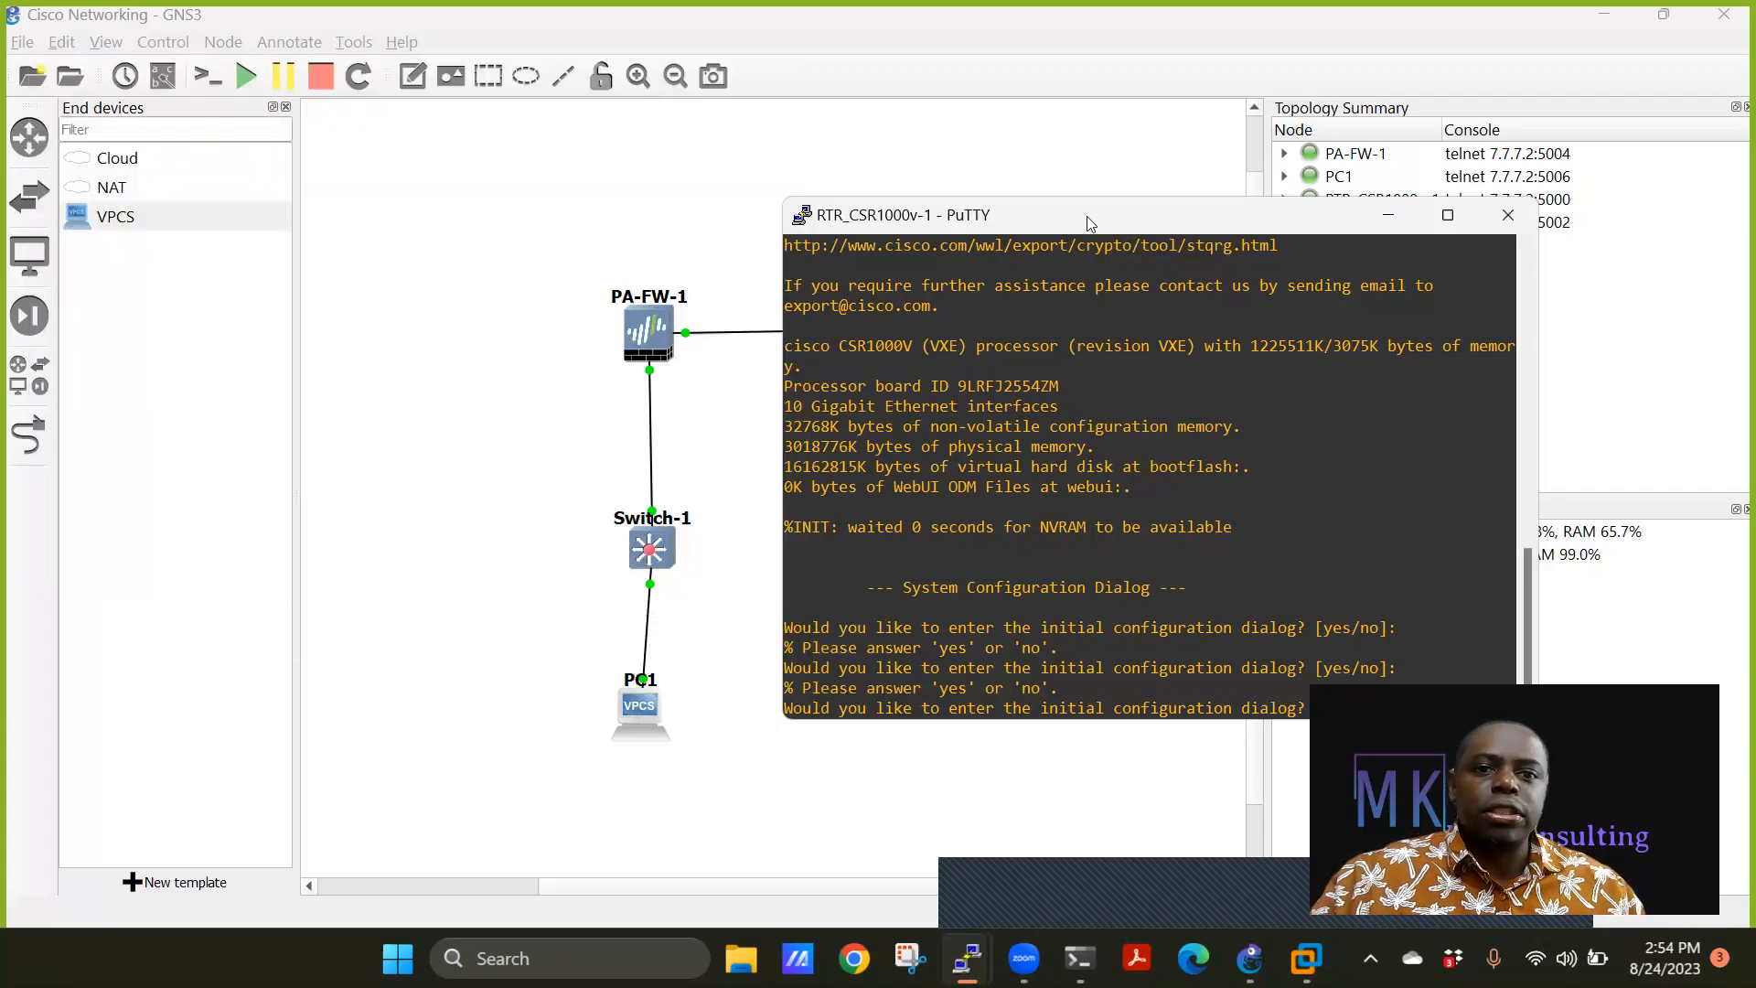
# Answer 'no' to the router's initial configuration dialog and autoinstall prompt to reach Router>.
pyautogui.moveTo(1089, 220); pyautogui.dragTo(793, 110)
pyautogui.write('no')
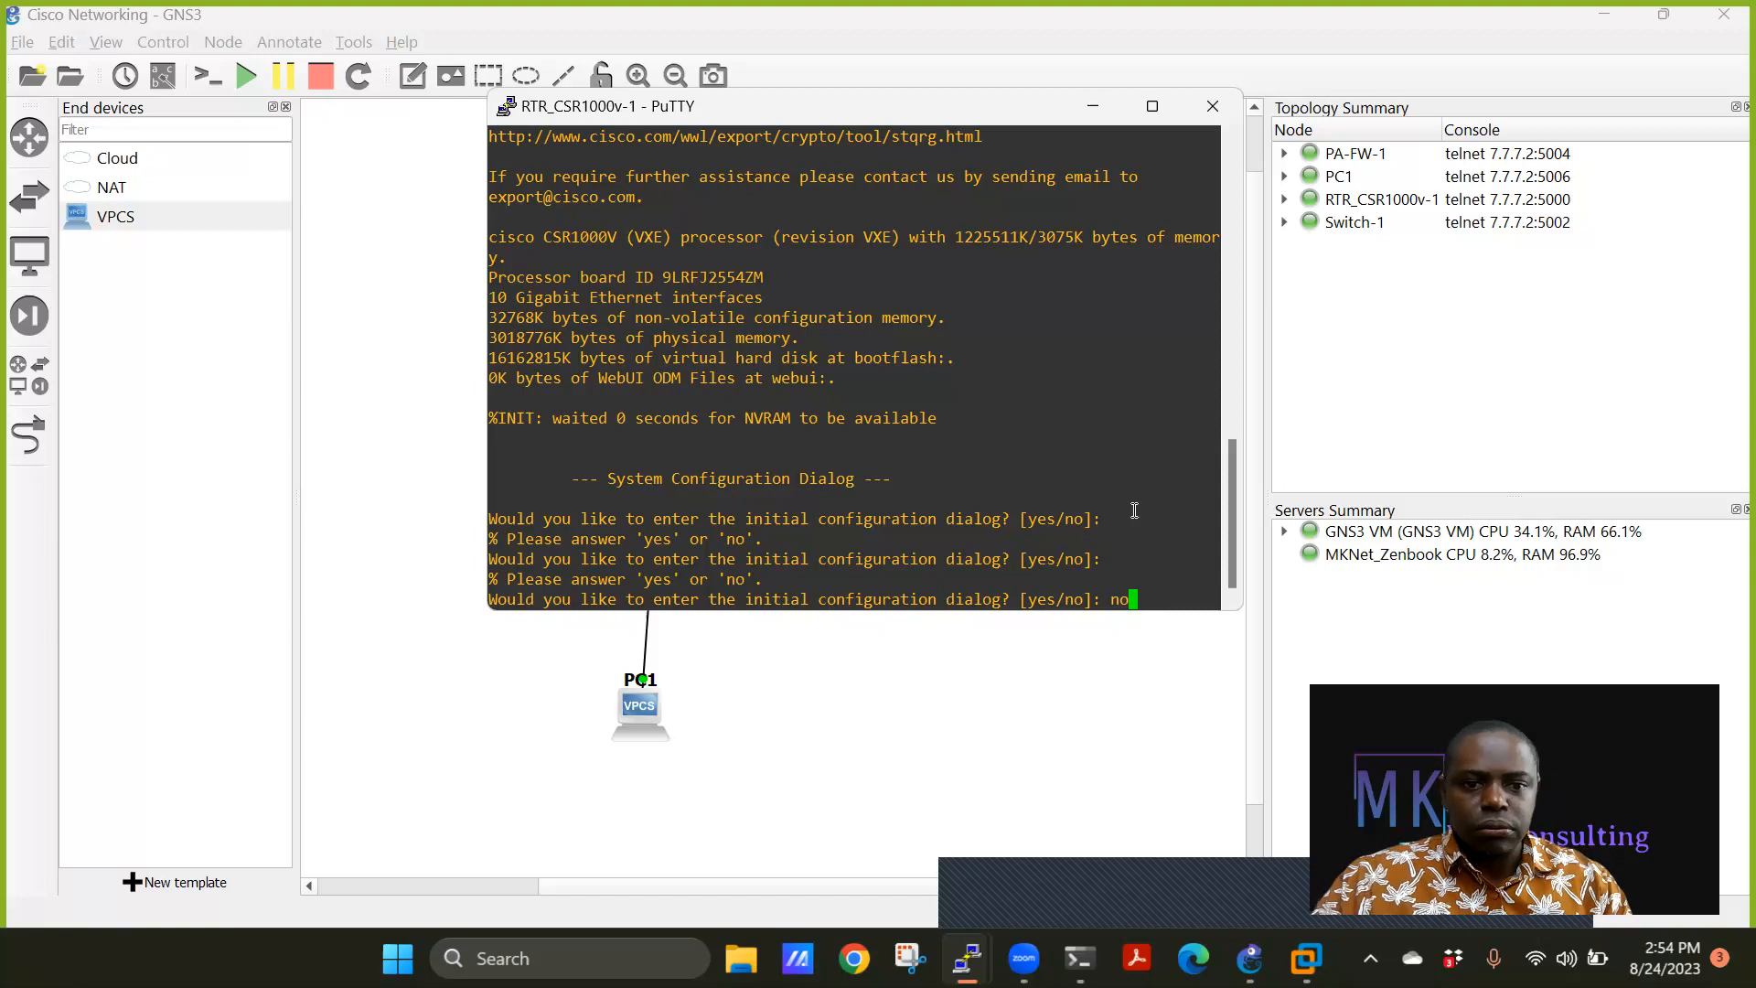
pyautogui.press('Return')
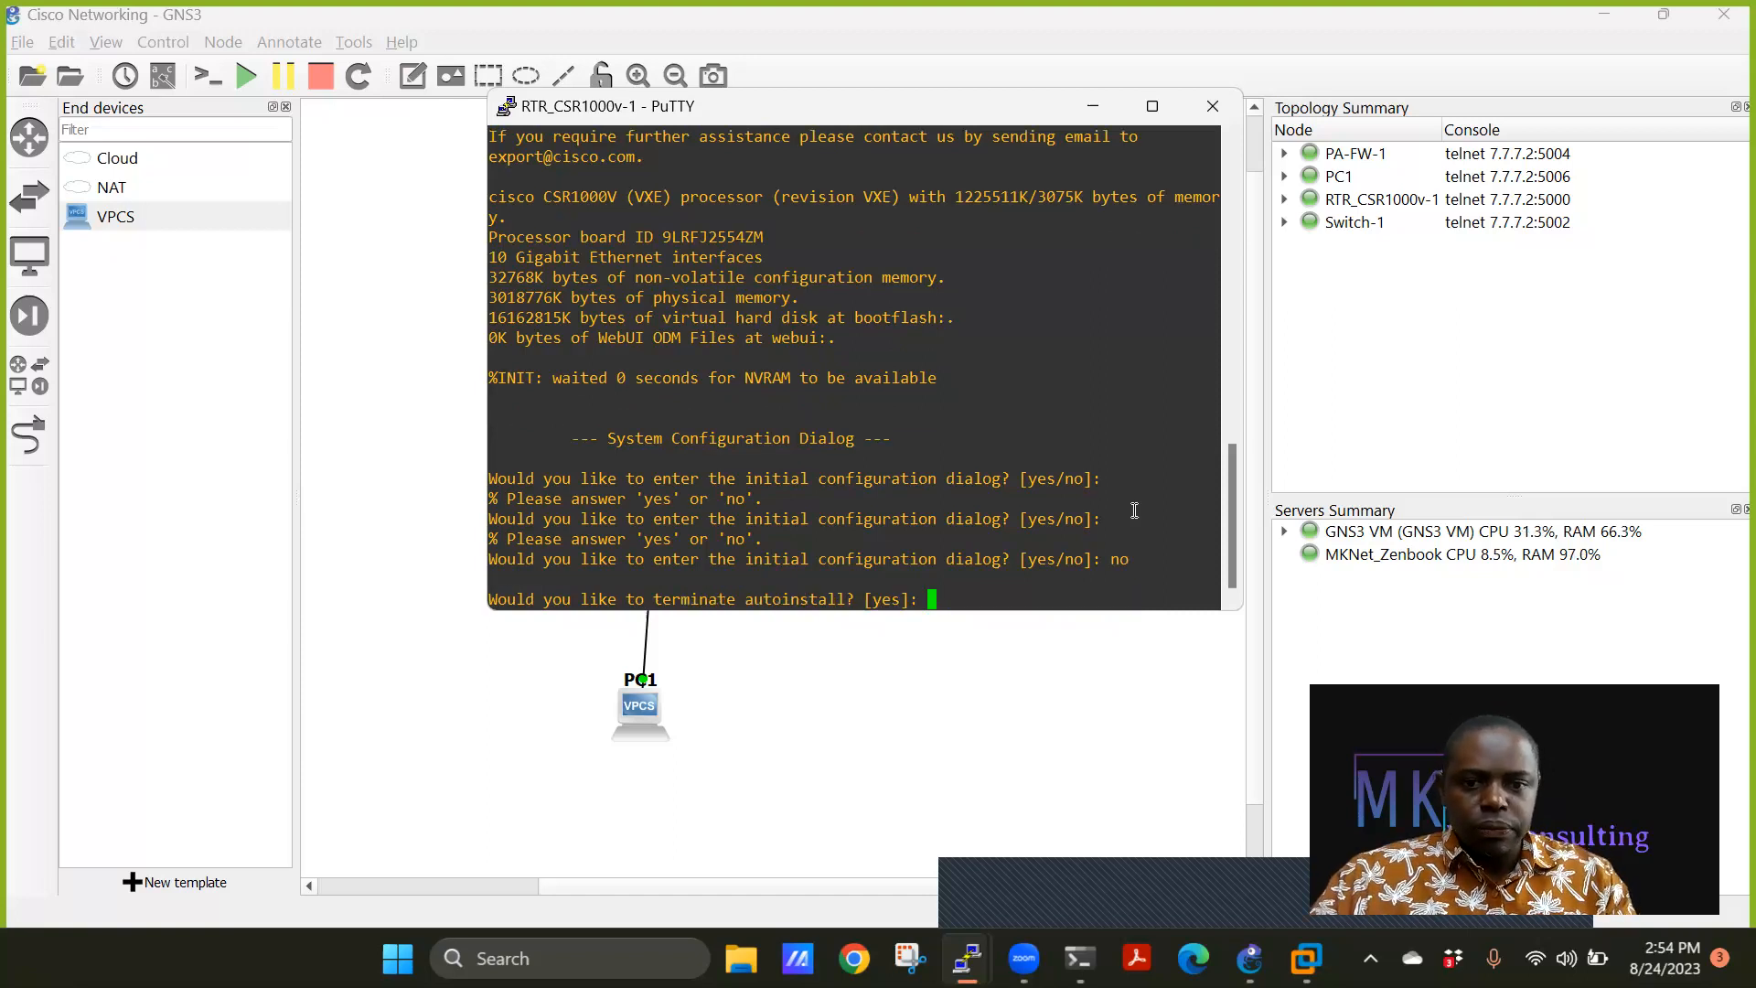
pyautogui.write('no\\')
pyautogui.press('BackSpace')
pyautogui.press('Return')
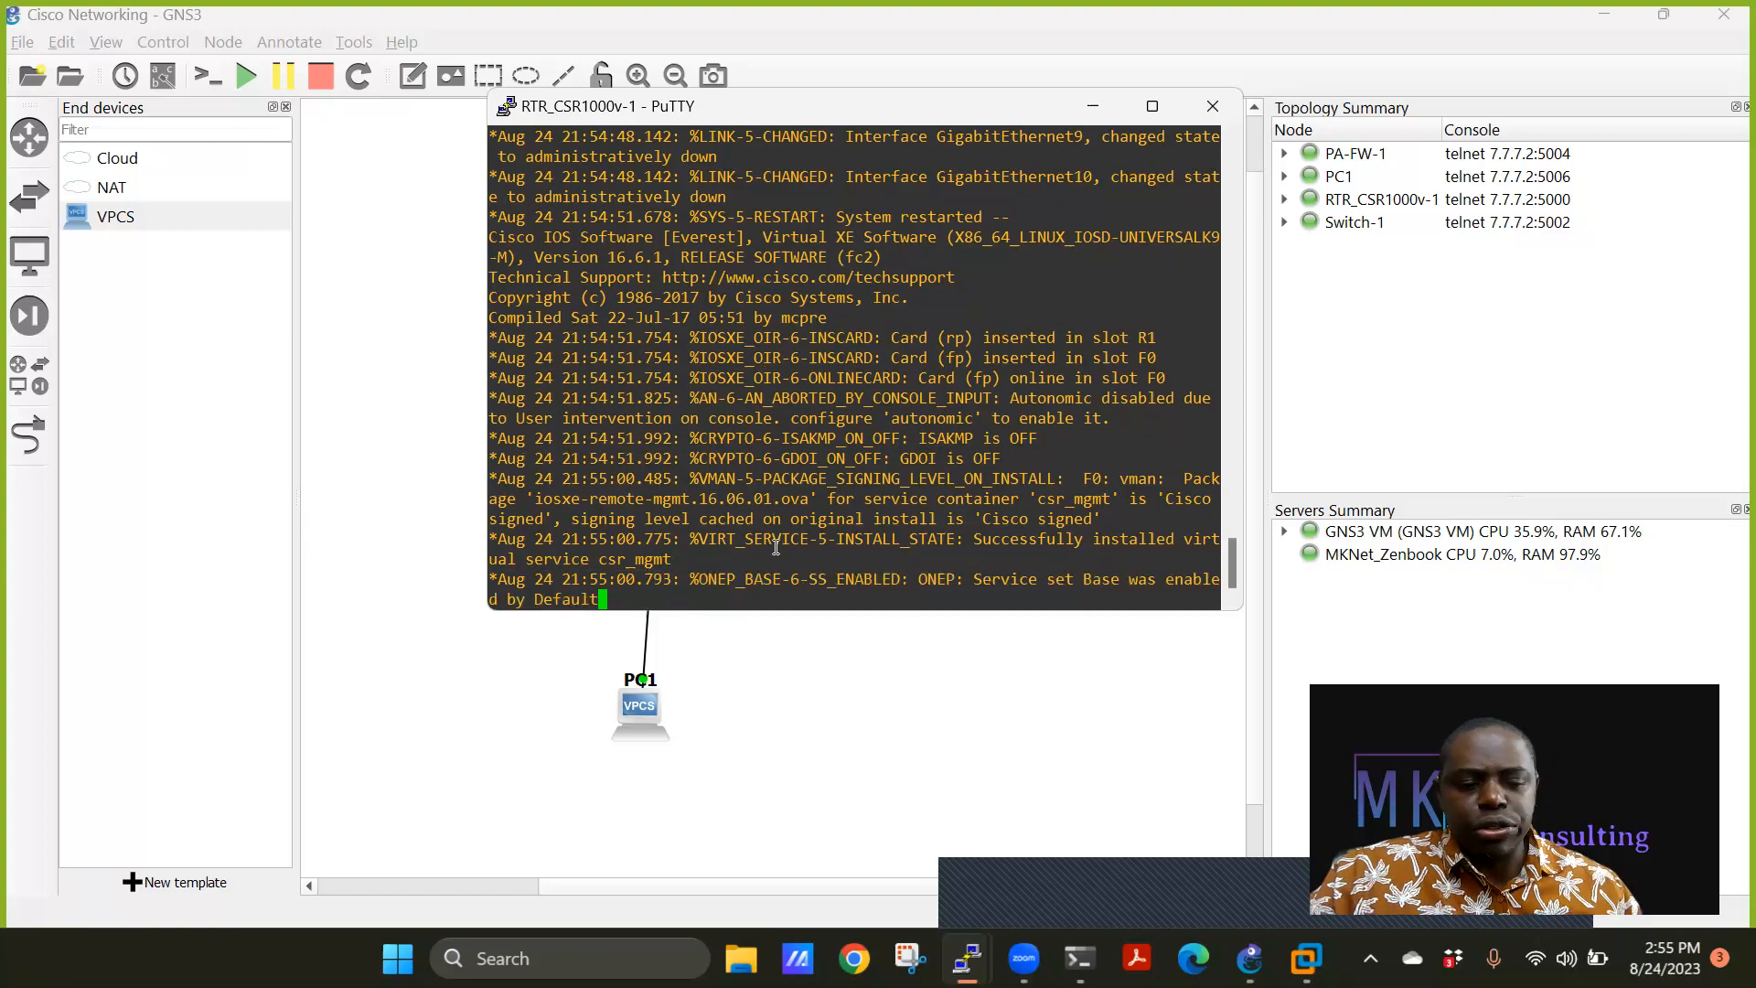
pyautogui.press('Return')
pyautogui.press('Return')
pyautogui.press('Return')
pyautogui.press('Return')
pyautogui.press('Return')
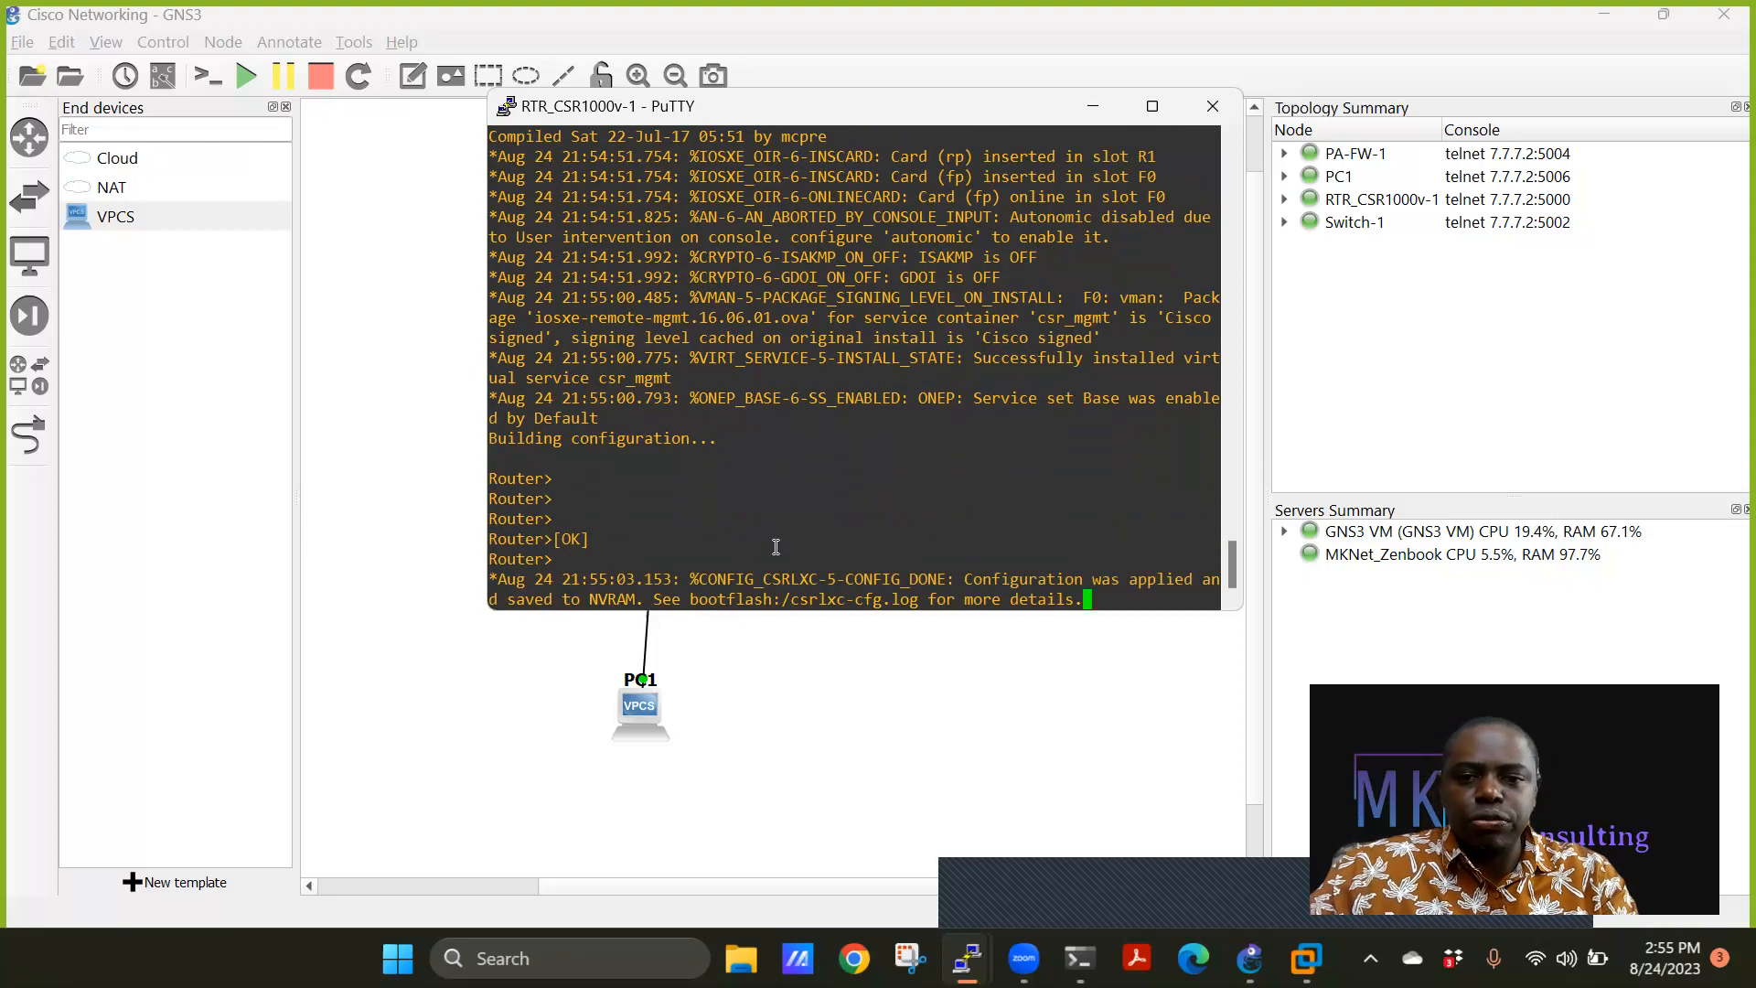
# Run 'en' then 'sh run' on the router and page through its running configuration.
pyautogui.press('Return')
pyautogui.press('Return')
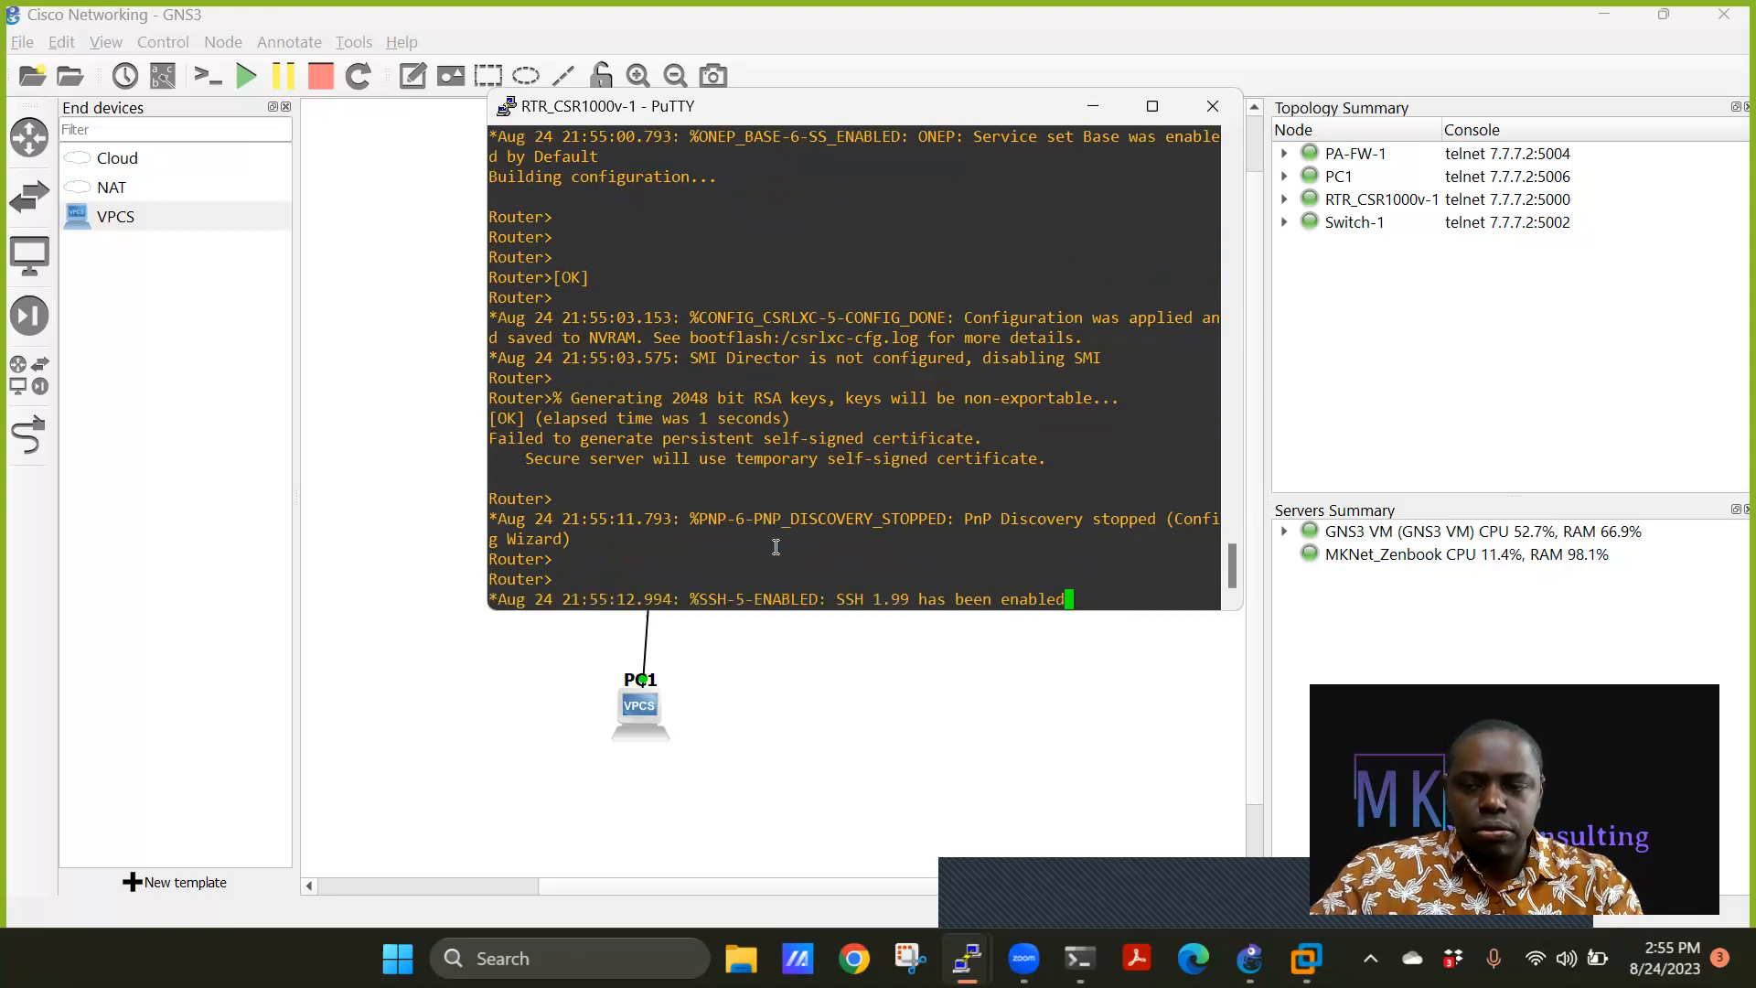
pyautogui.press('Return')
pyautogui.press('Return')
pyautogui.press('Return')
pyautogui.press('Return')
pyautogui.write('en')
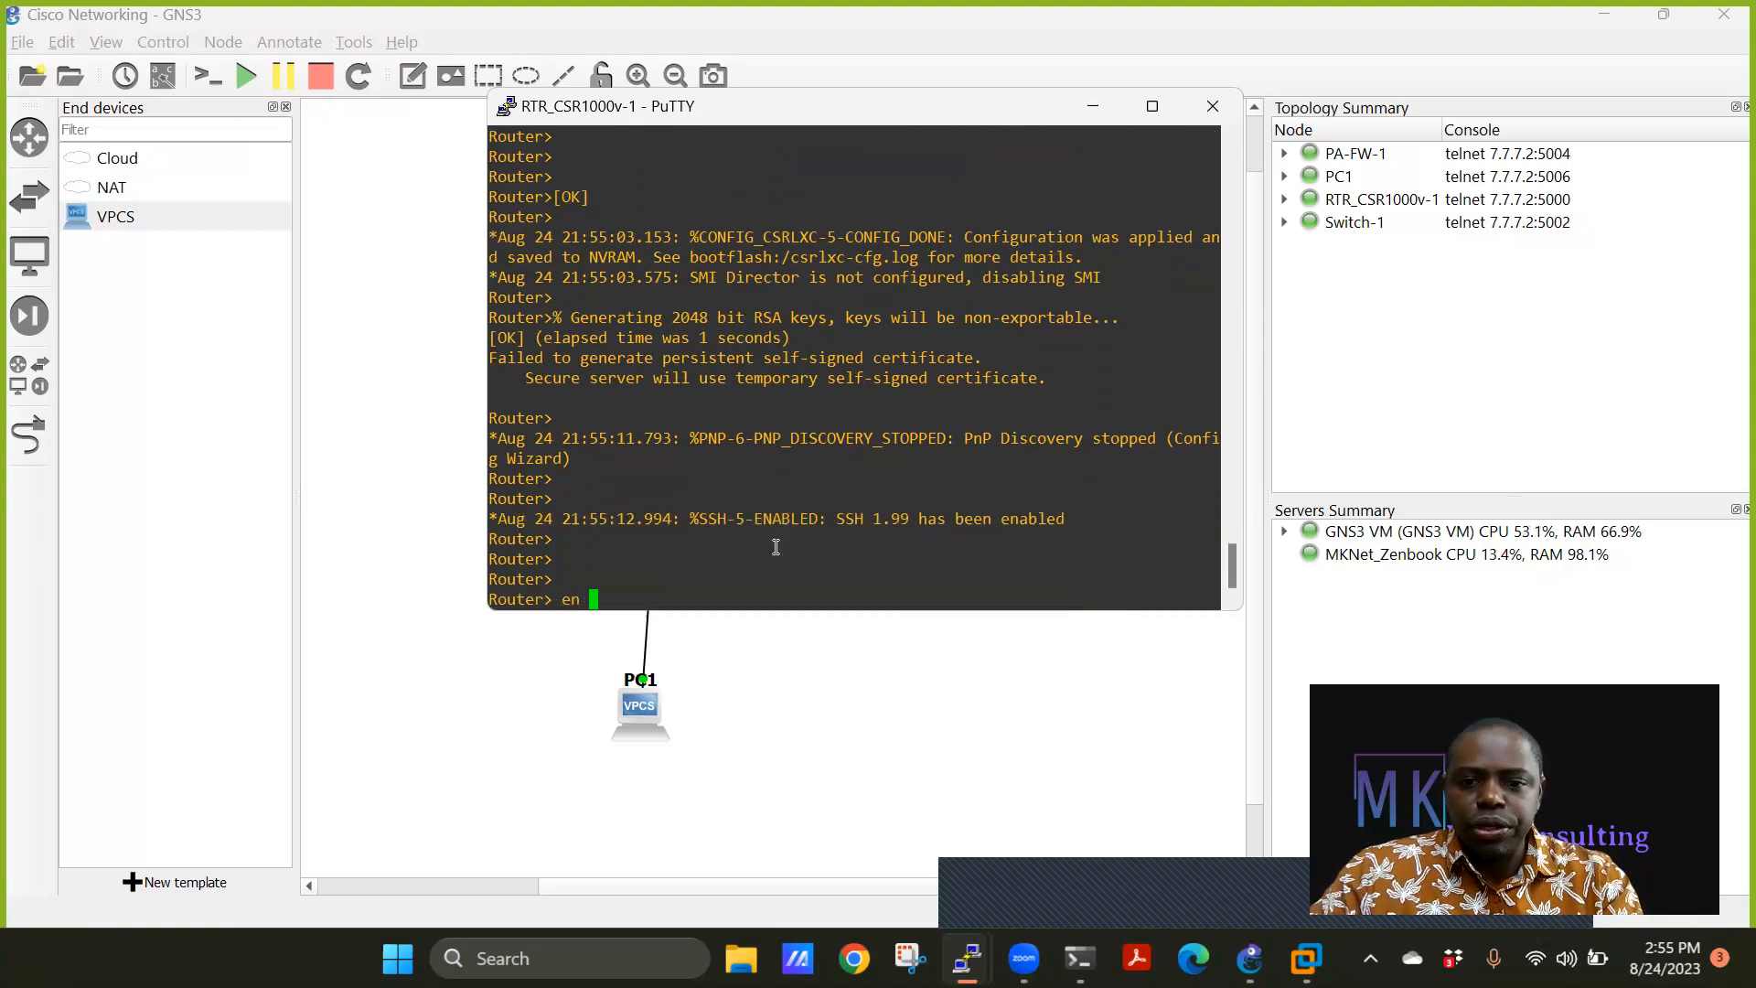
pyautogui.press('Return')
pyautogui.press('Return')
pyautogui.press('Return')
pyautogui.write('sh run')
pyautogui.press('Return')
pyautogui.press('space')
pyautogui.press('space')
pyautogui.press('space')
pyautogui.press('space')
pyautogui.press('space')
pyautogui.press('space')
pyautogui.press('space')
pyautogui.press('space')
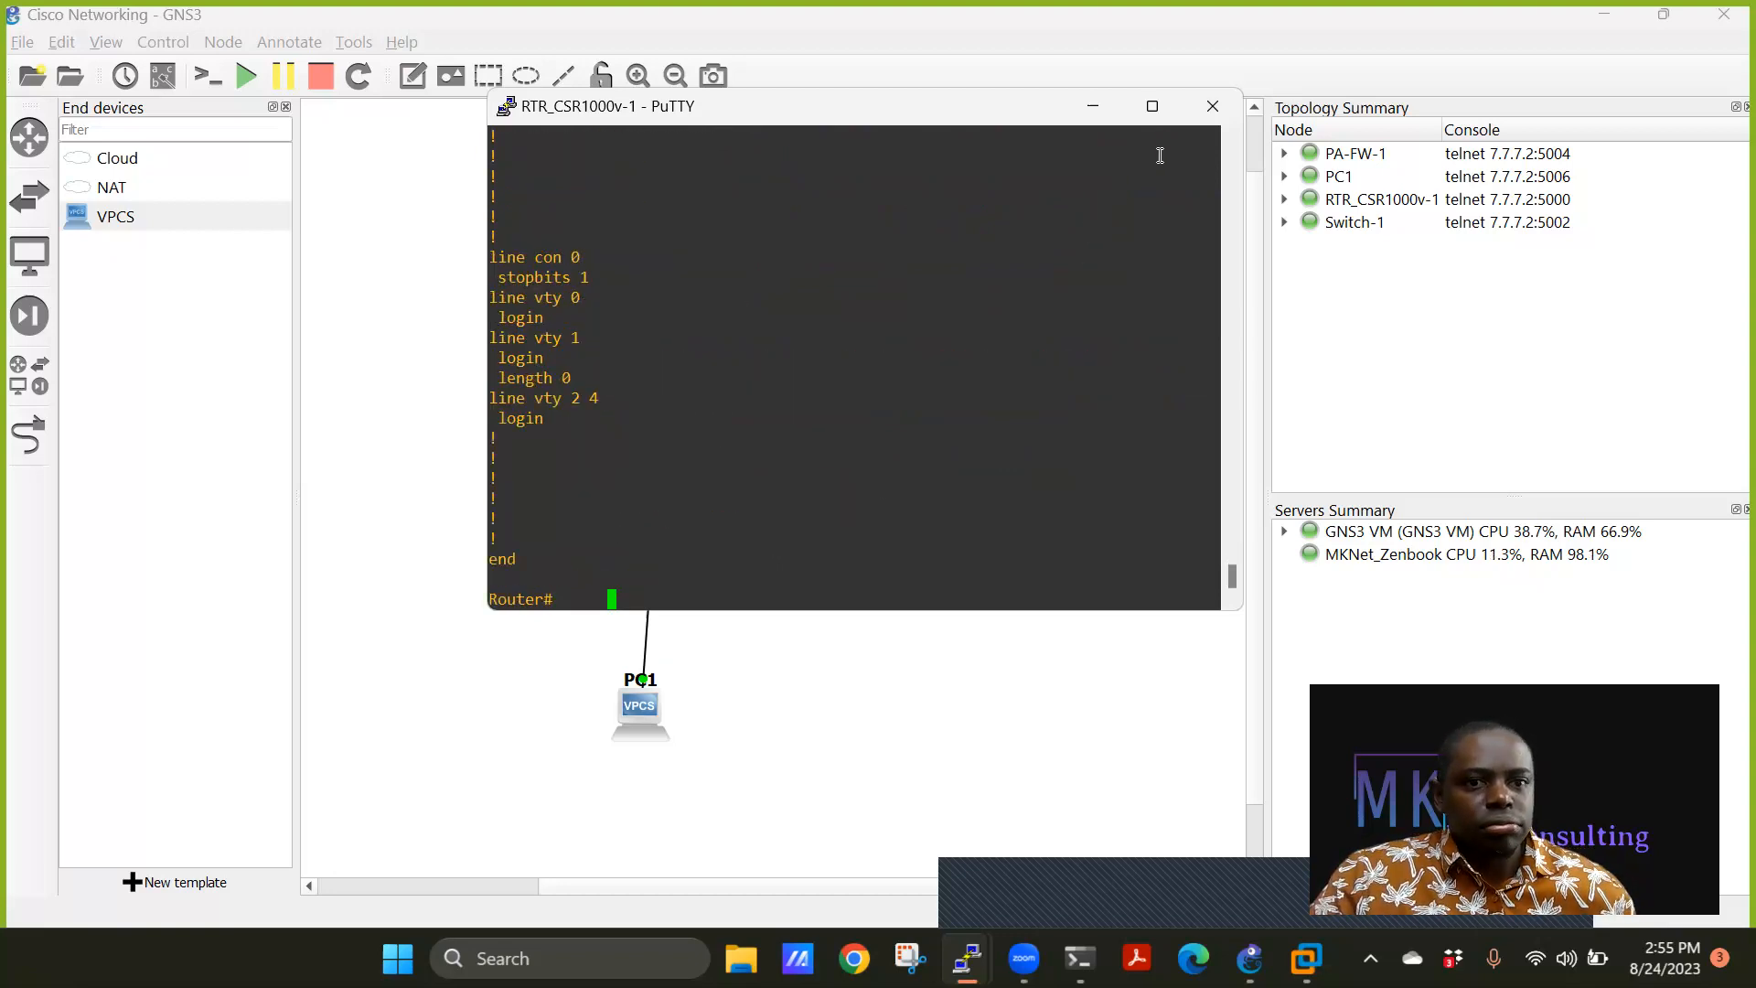
# Close the router's PuTTY session, show the Routers templates, and begin a New template.
pyautogui.click(1201, 130)
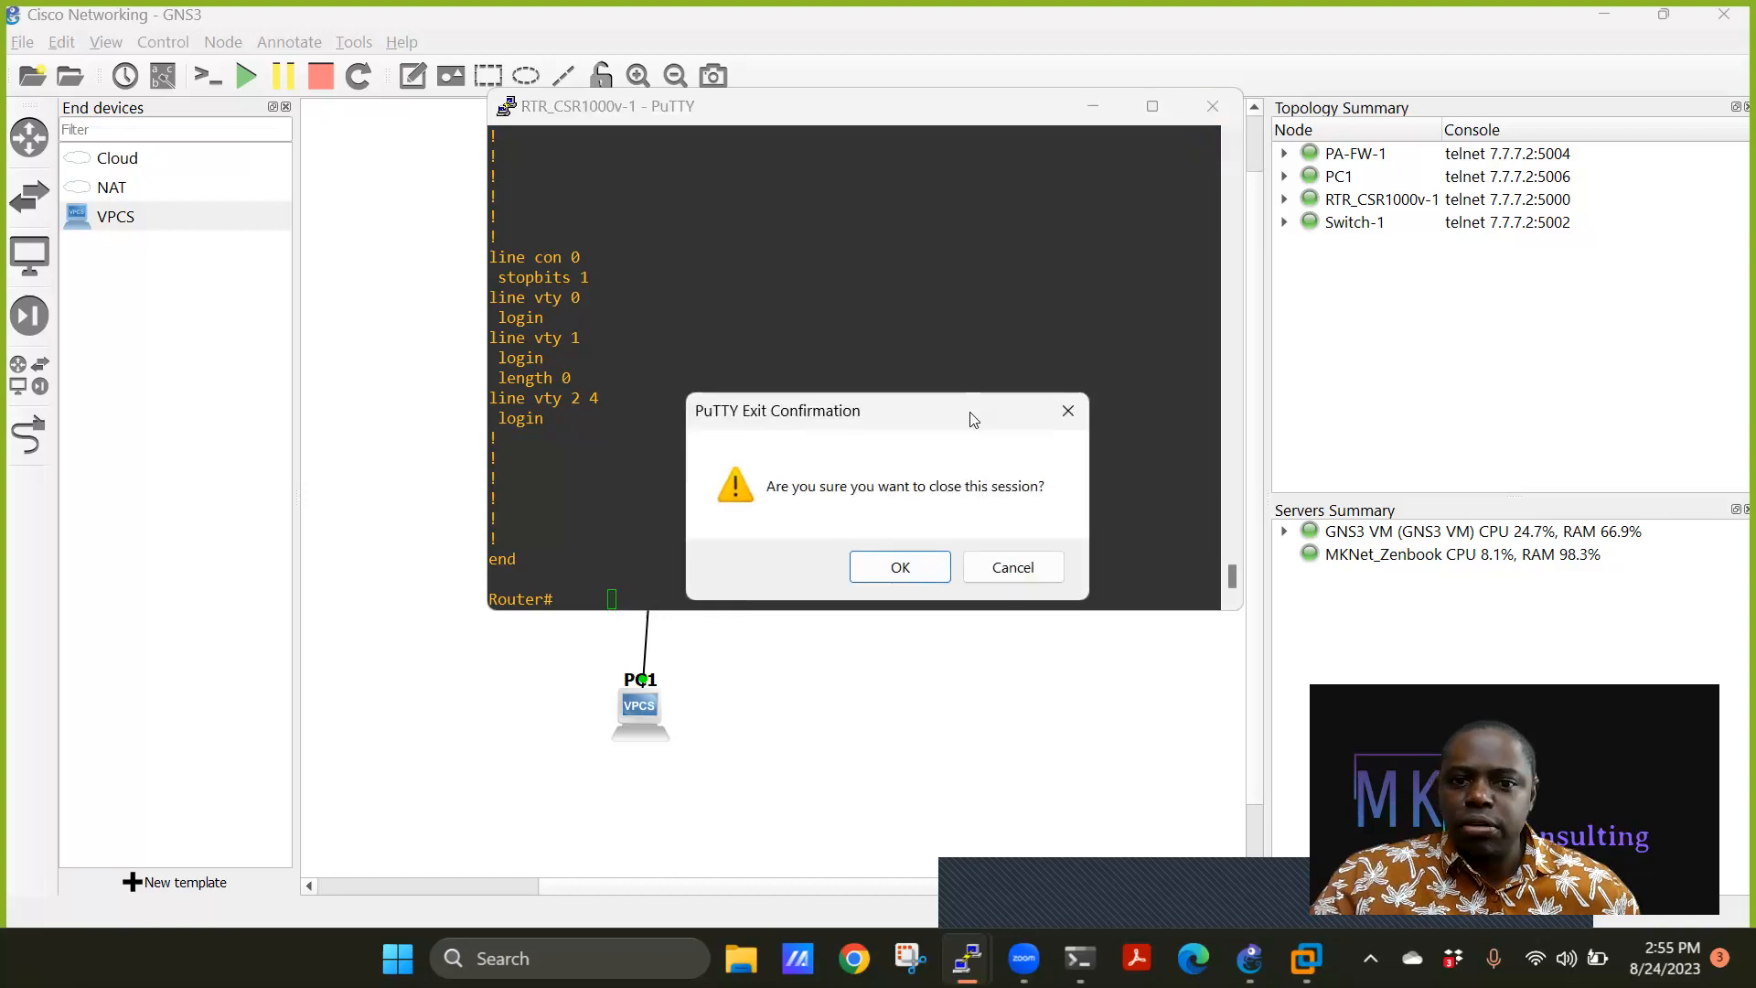
pyautogui.click(901, 569)
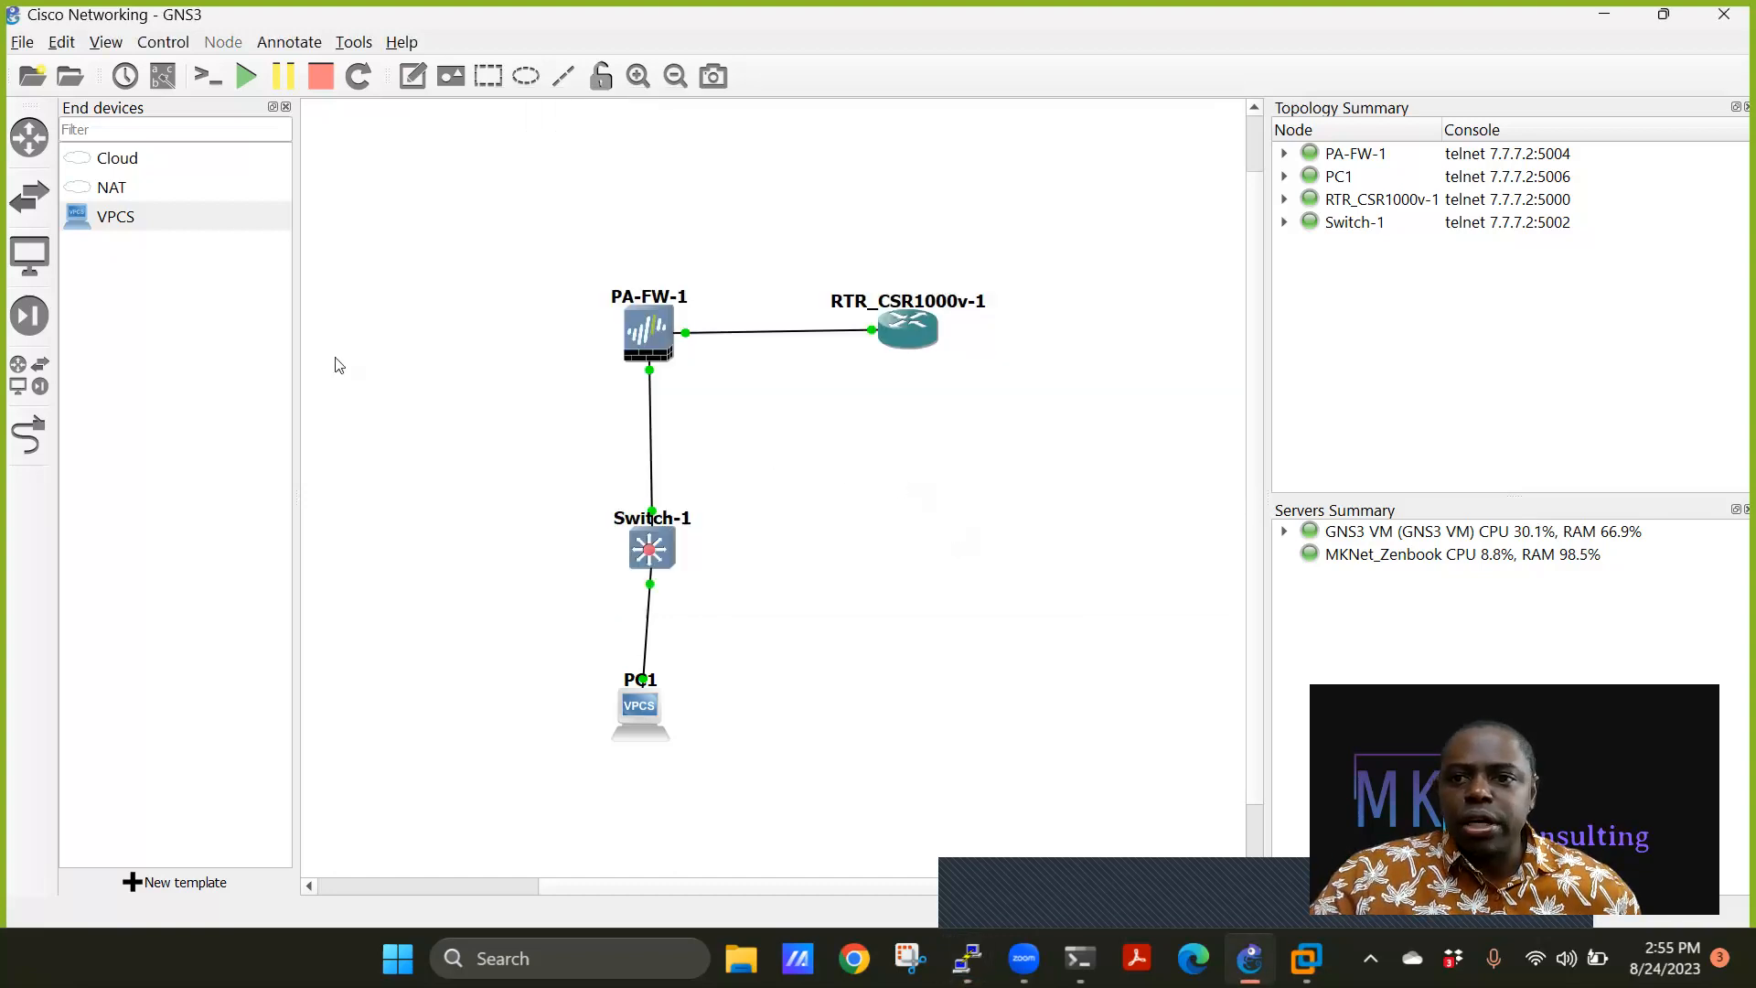
pyautogui.click(29, 137)
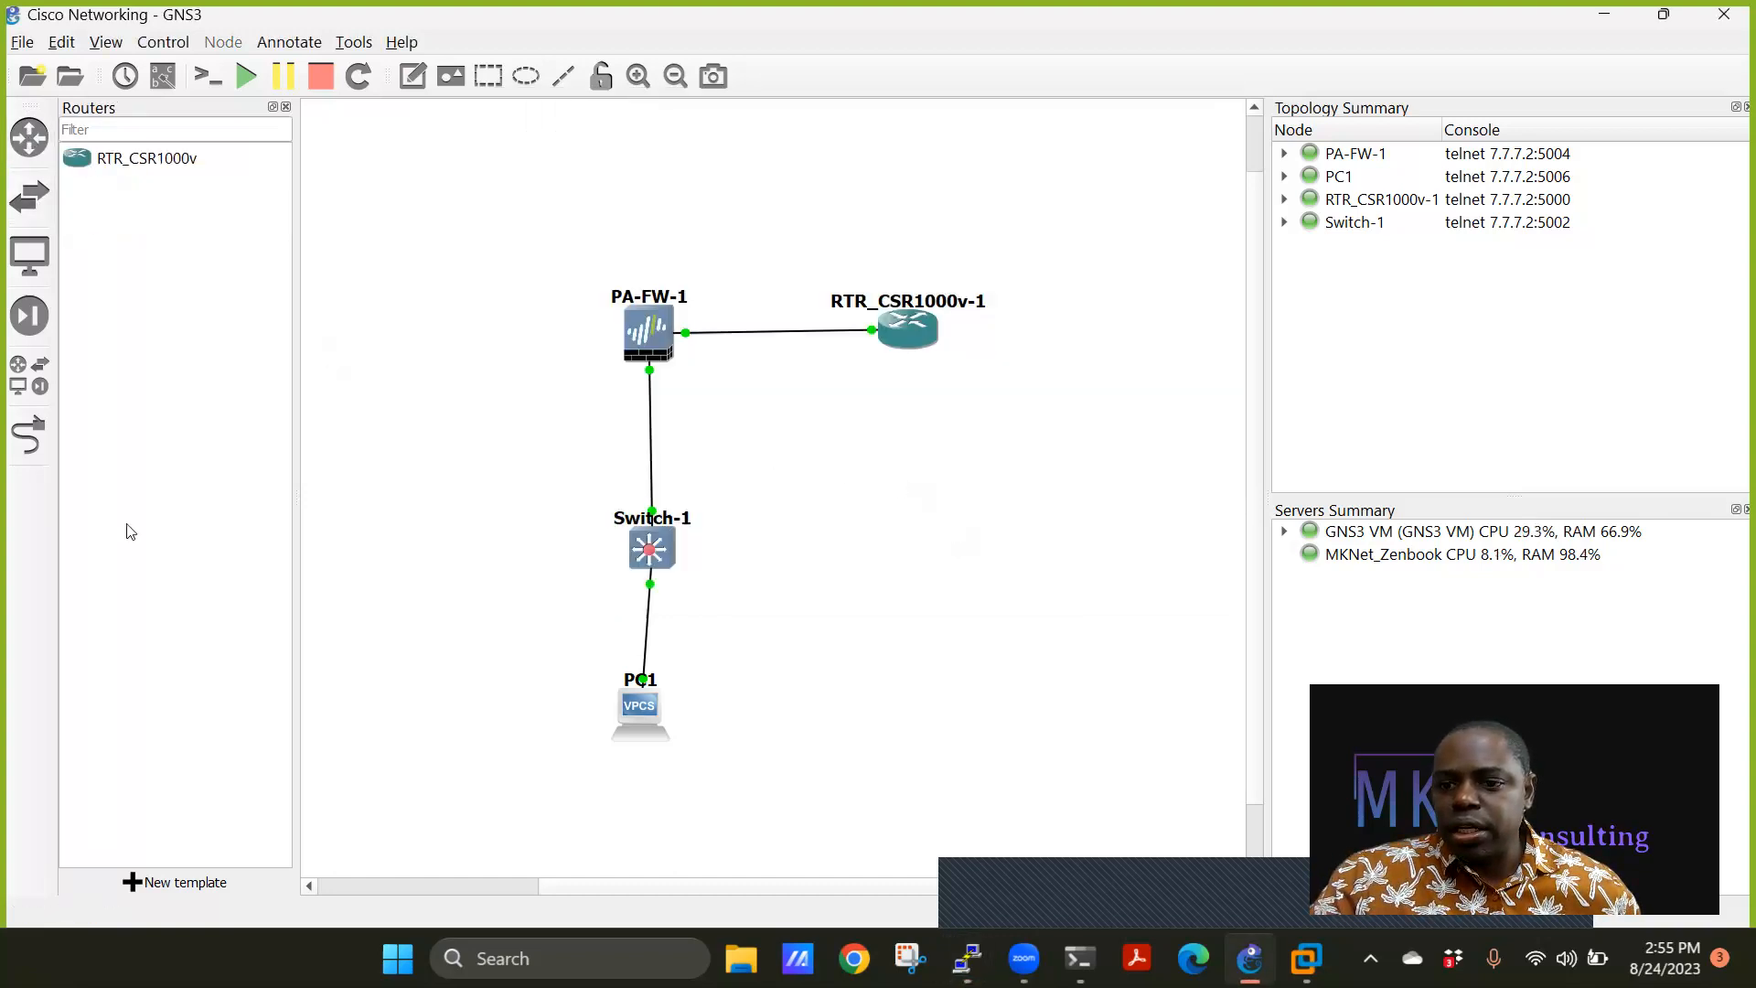
pyautogui.click(203, 885)
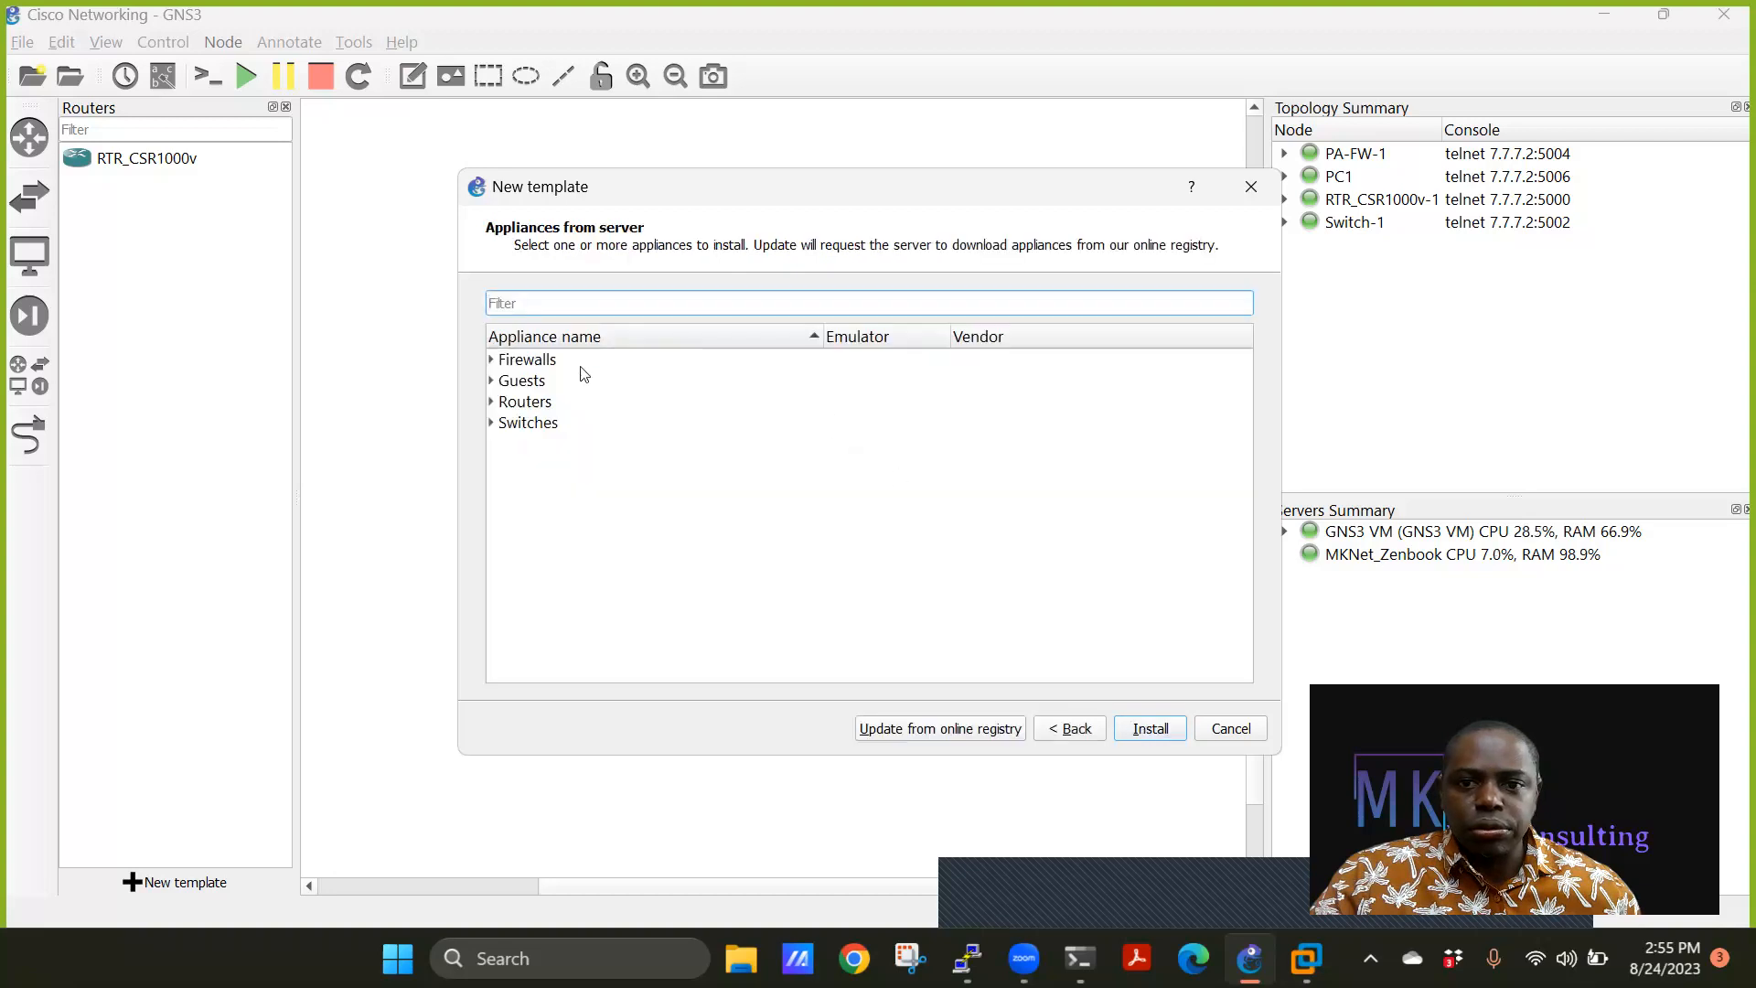
# Install the Cisco IOSv appliance on the GNS3 VM with the default Qemu binary.
pyautogui.click(491, 401)
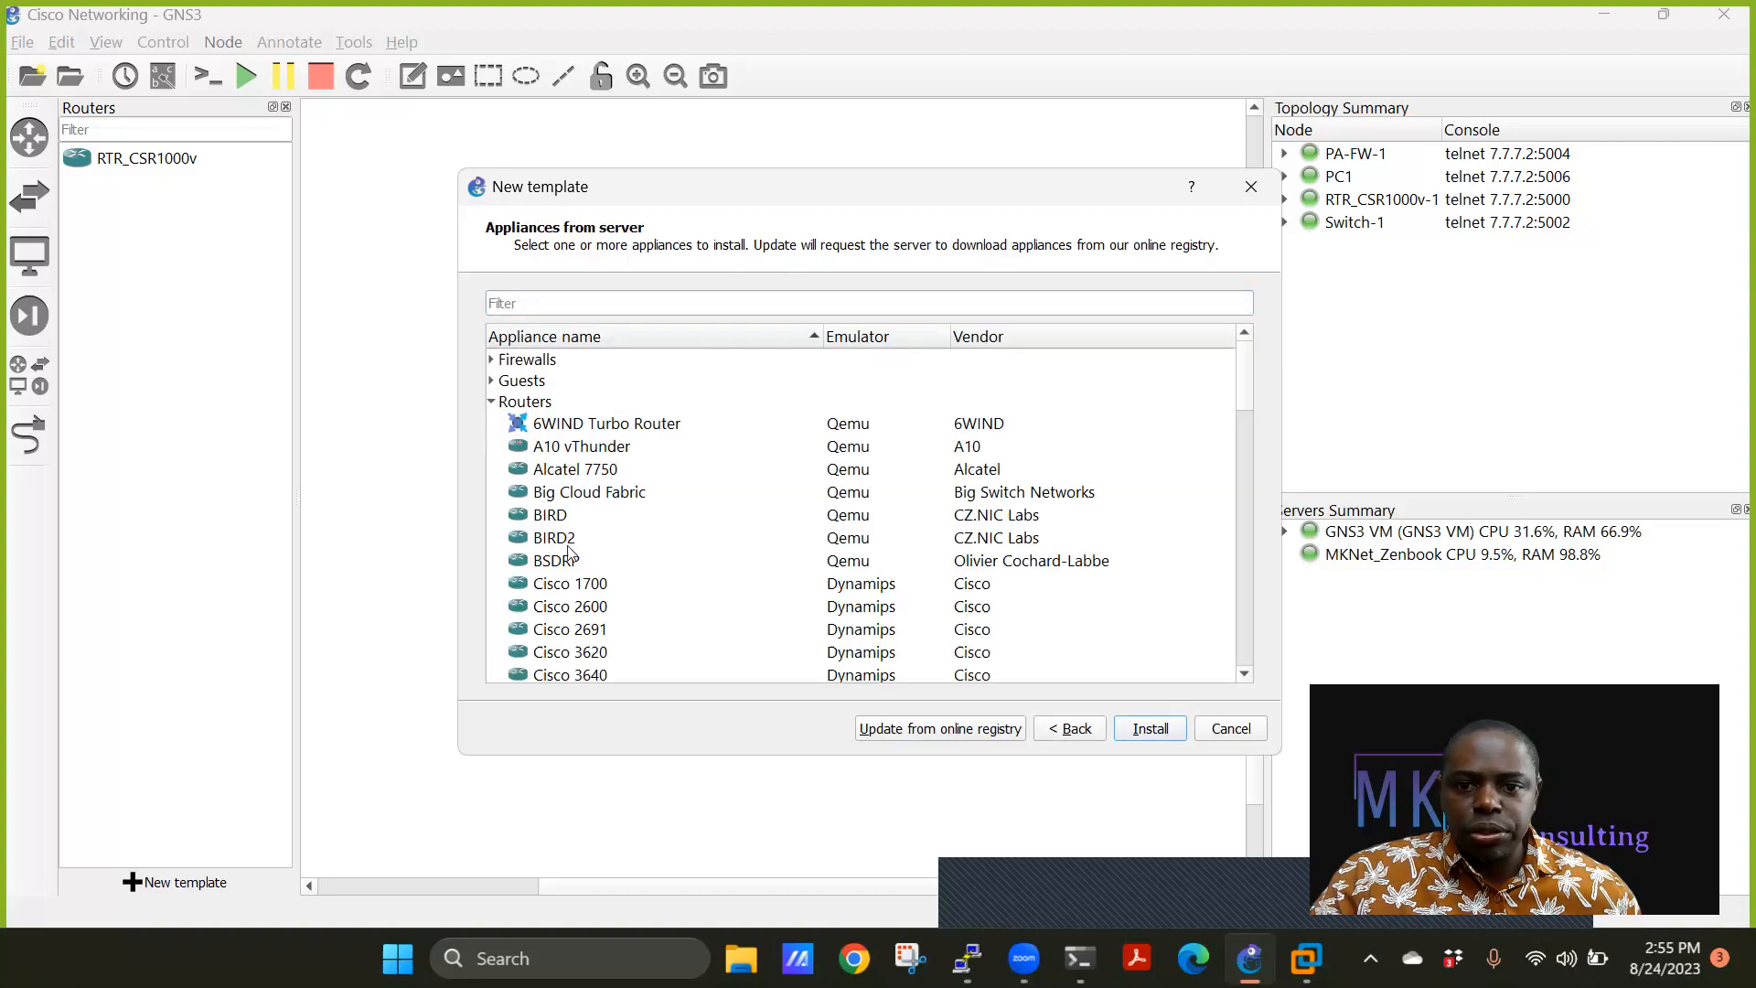
pyautogui.scroll(-3, 577, 589)
pyautogui.scroll(-1, 576, 590)
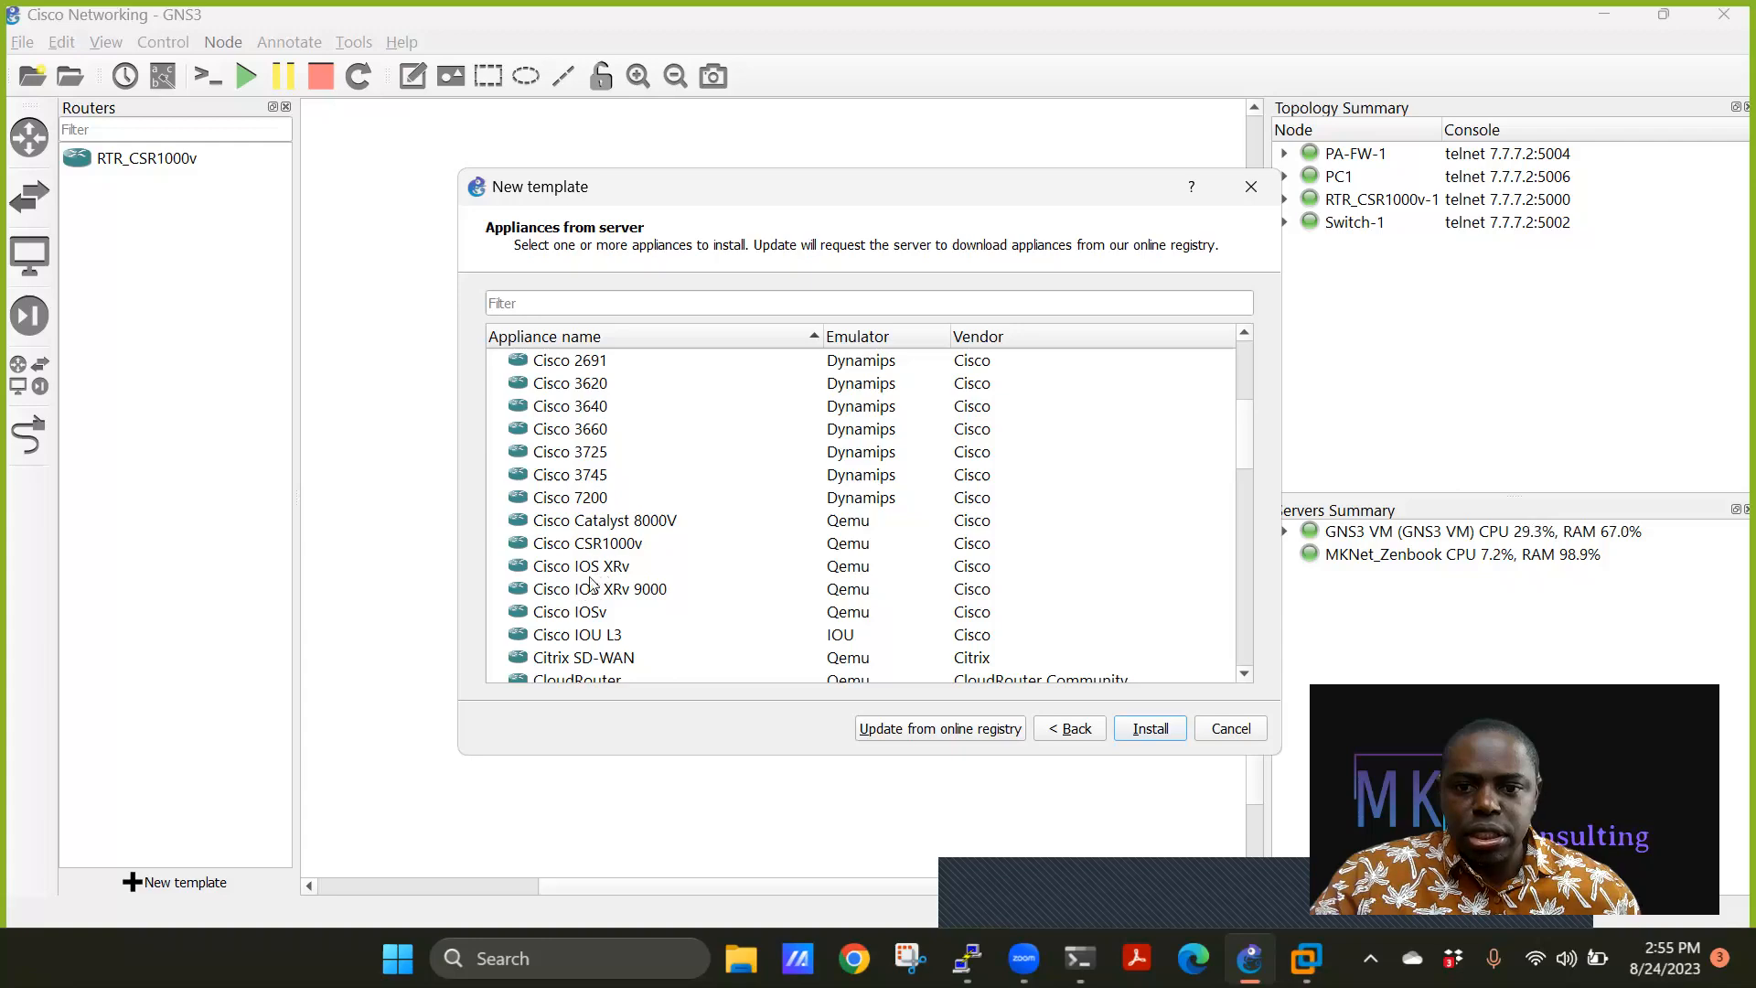
pyautogui.click(590, 622)
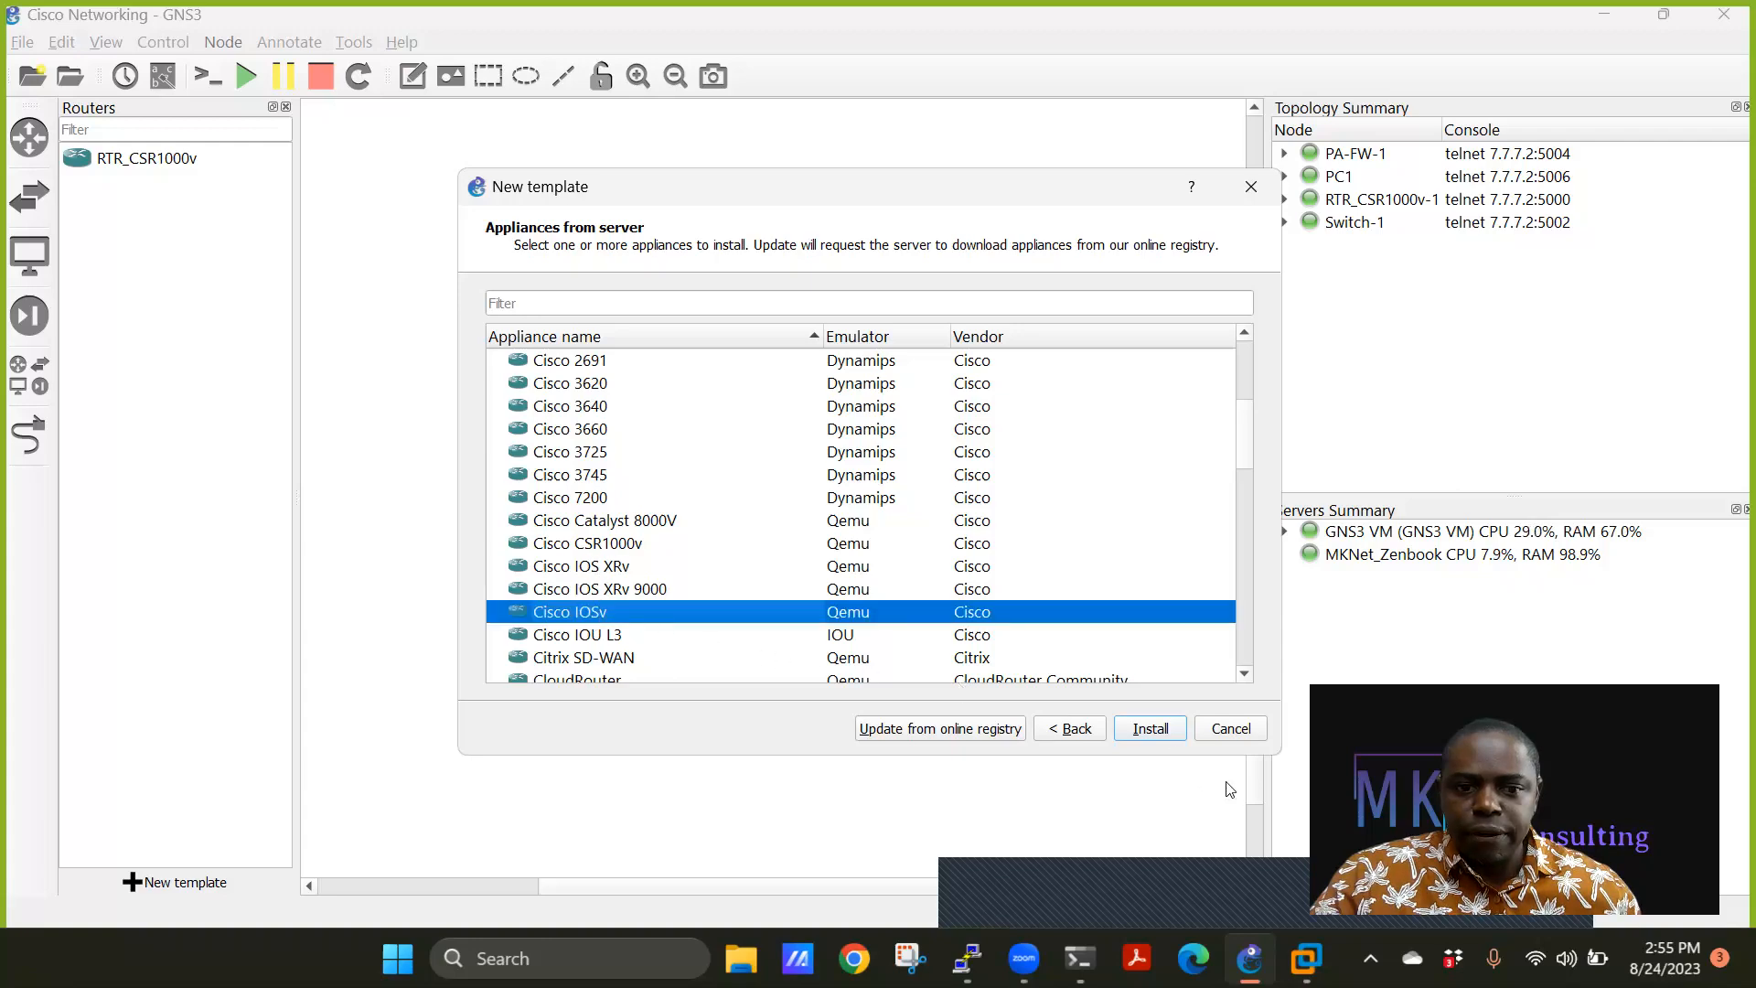
pyautogui.click(1149, 729)
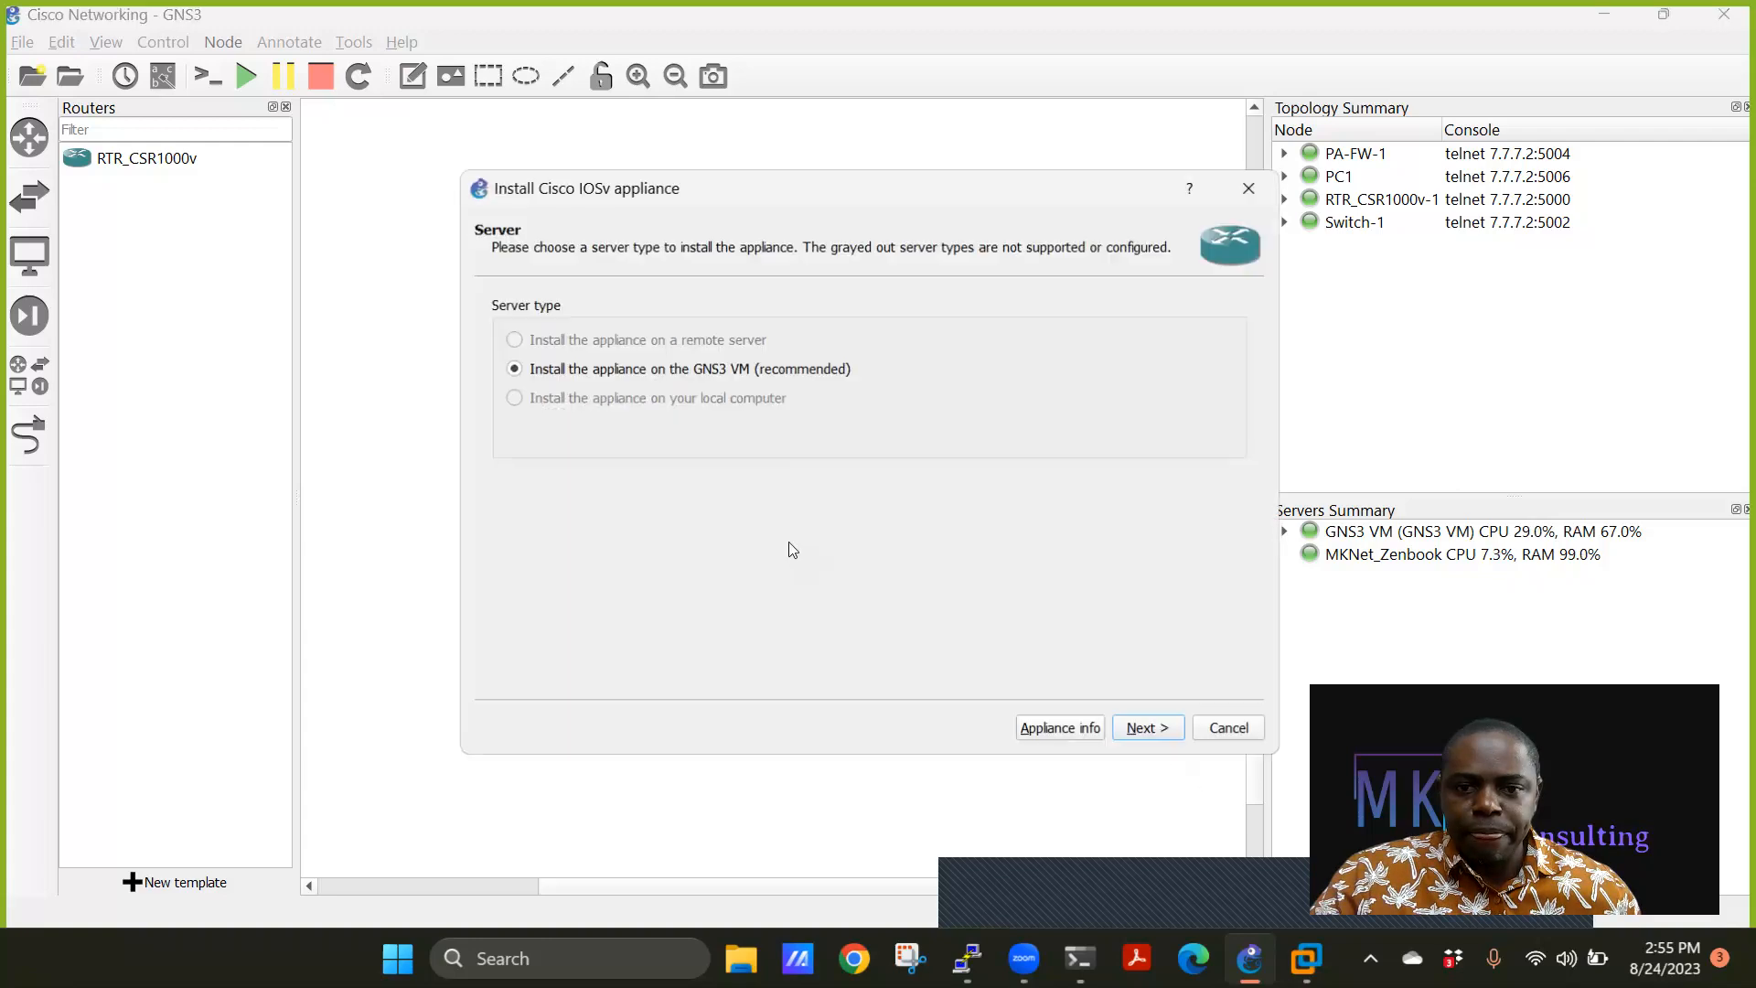
pyautogui.click(1148, 729)
pyautogui.click(1161, 728)
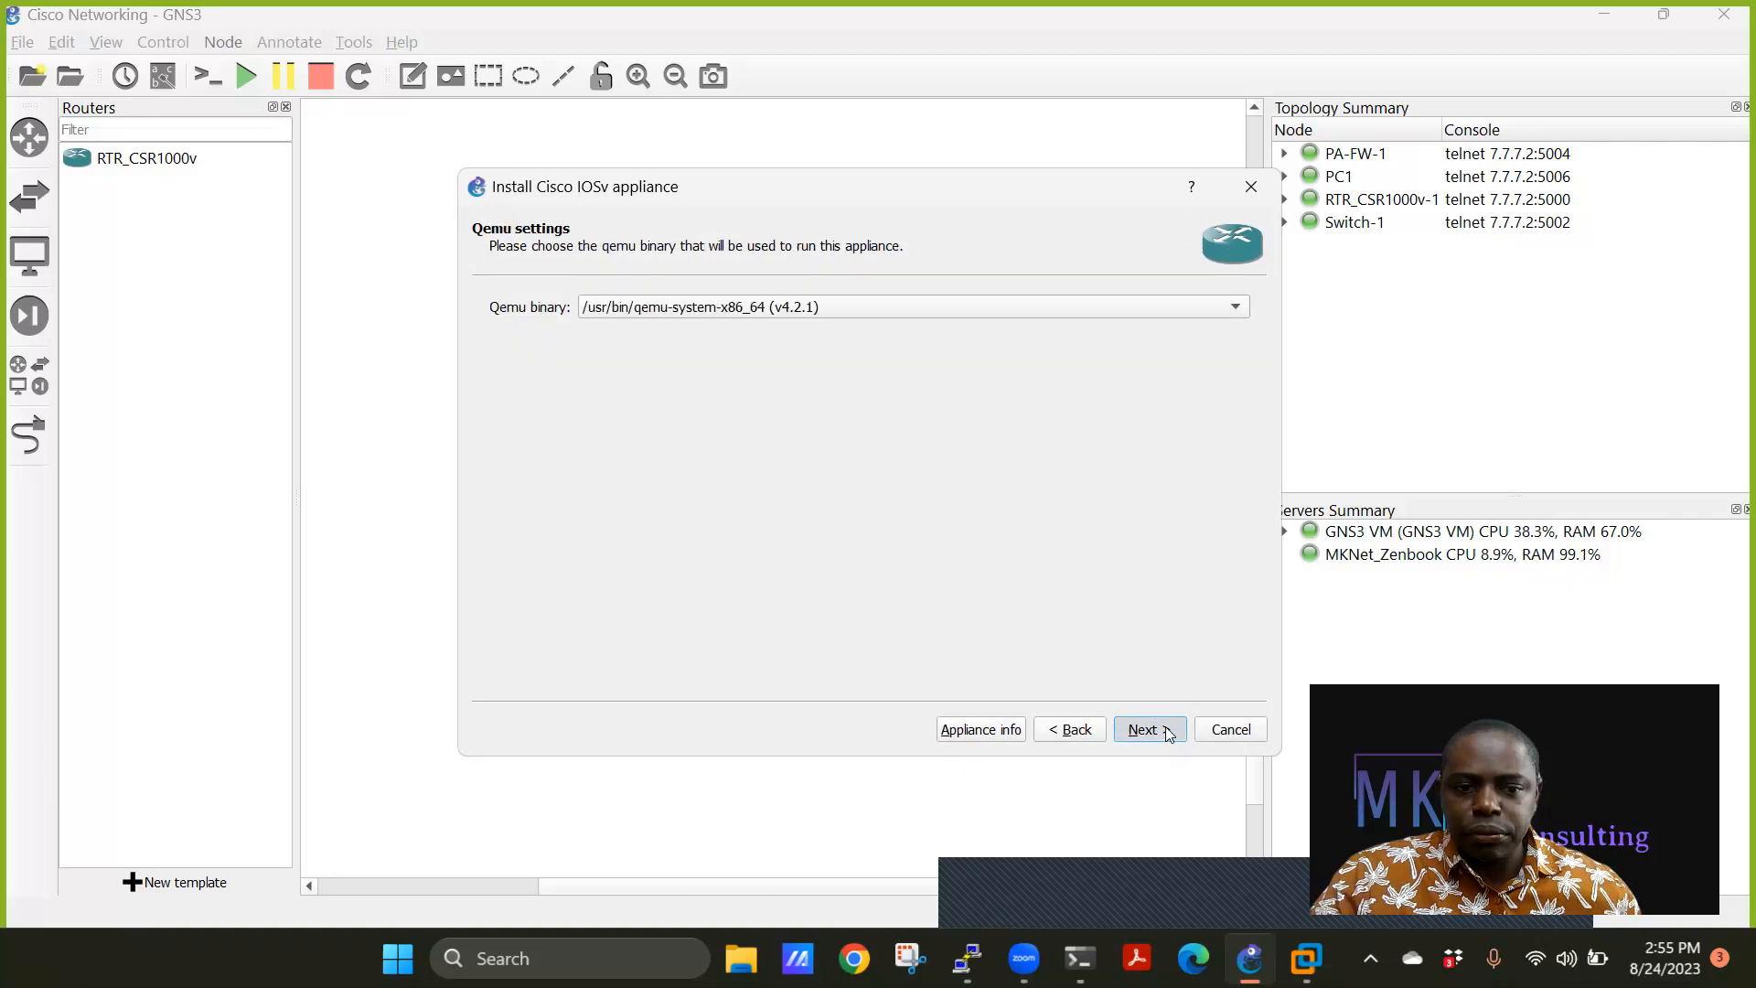
pyautogui.scroll(-4, 650, 466)
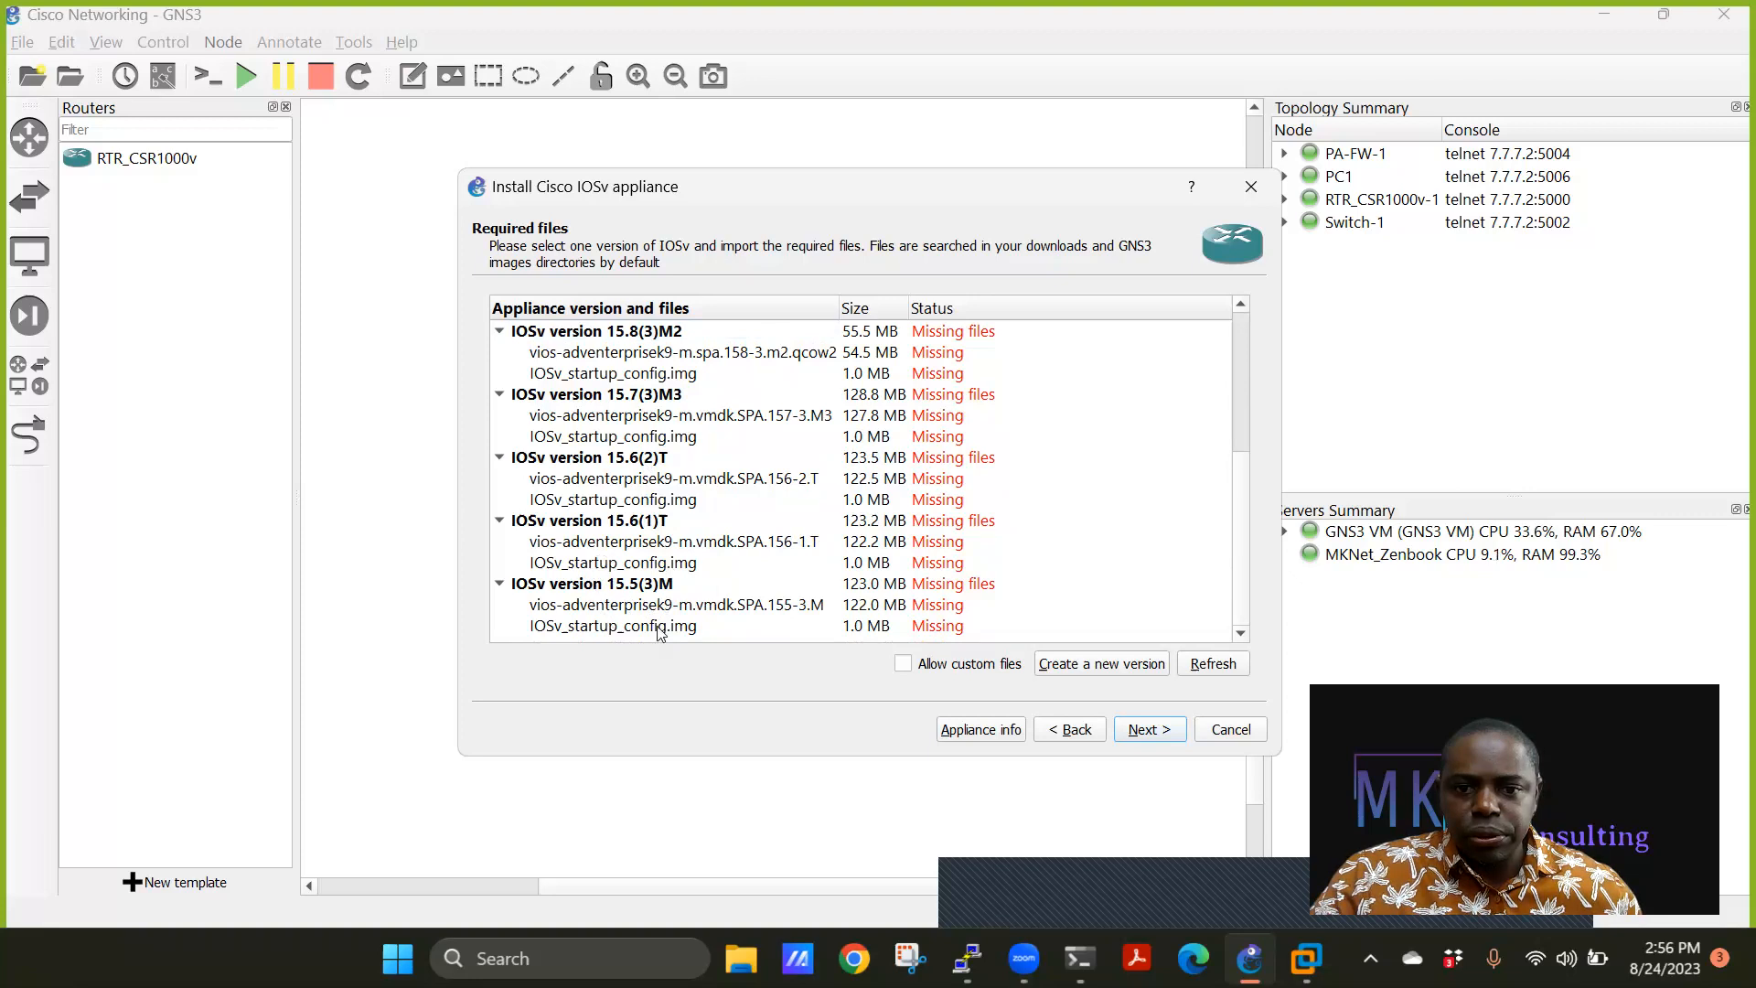
# Import vios-adventerprisek9-m.vmdk.SPA.156-1.T for IOSv 15.6(1)T, then select IOSv_startup_config.img.
pyautogui.click(768, 542)
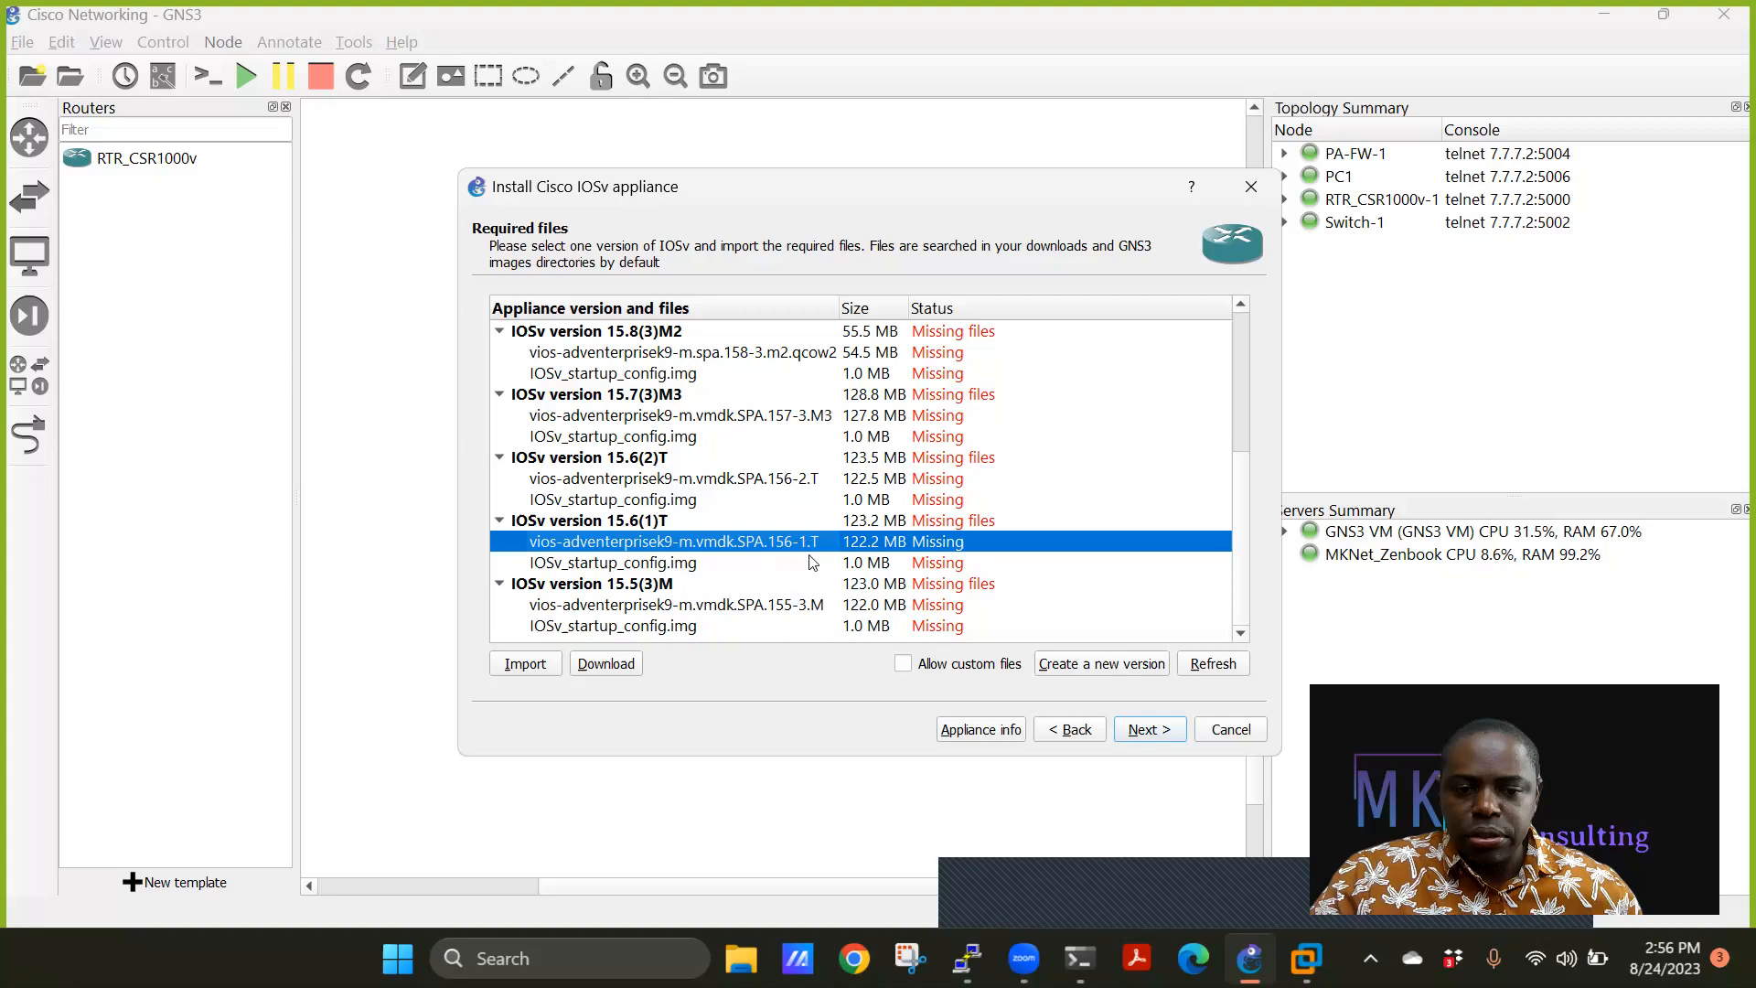
pyautogui.click(526, 665)
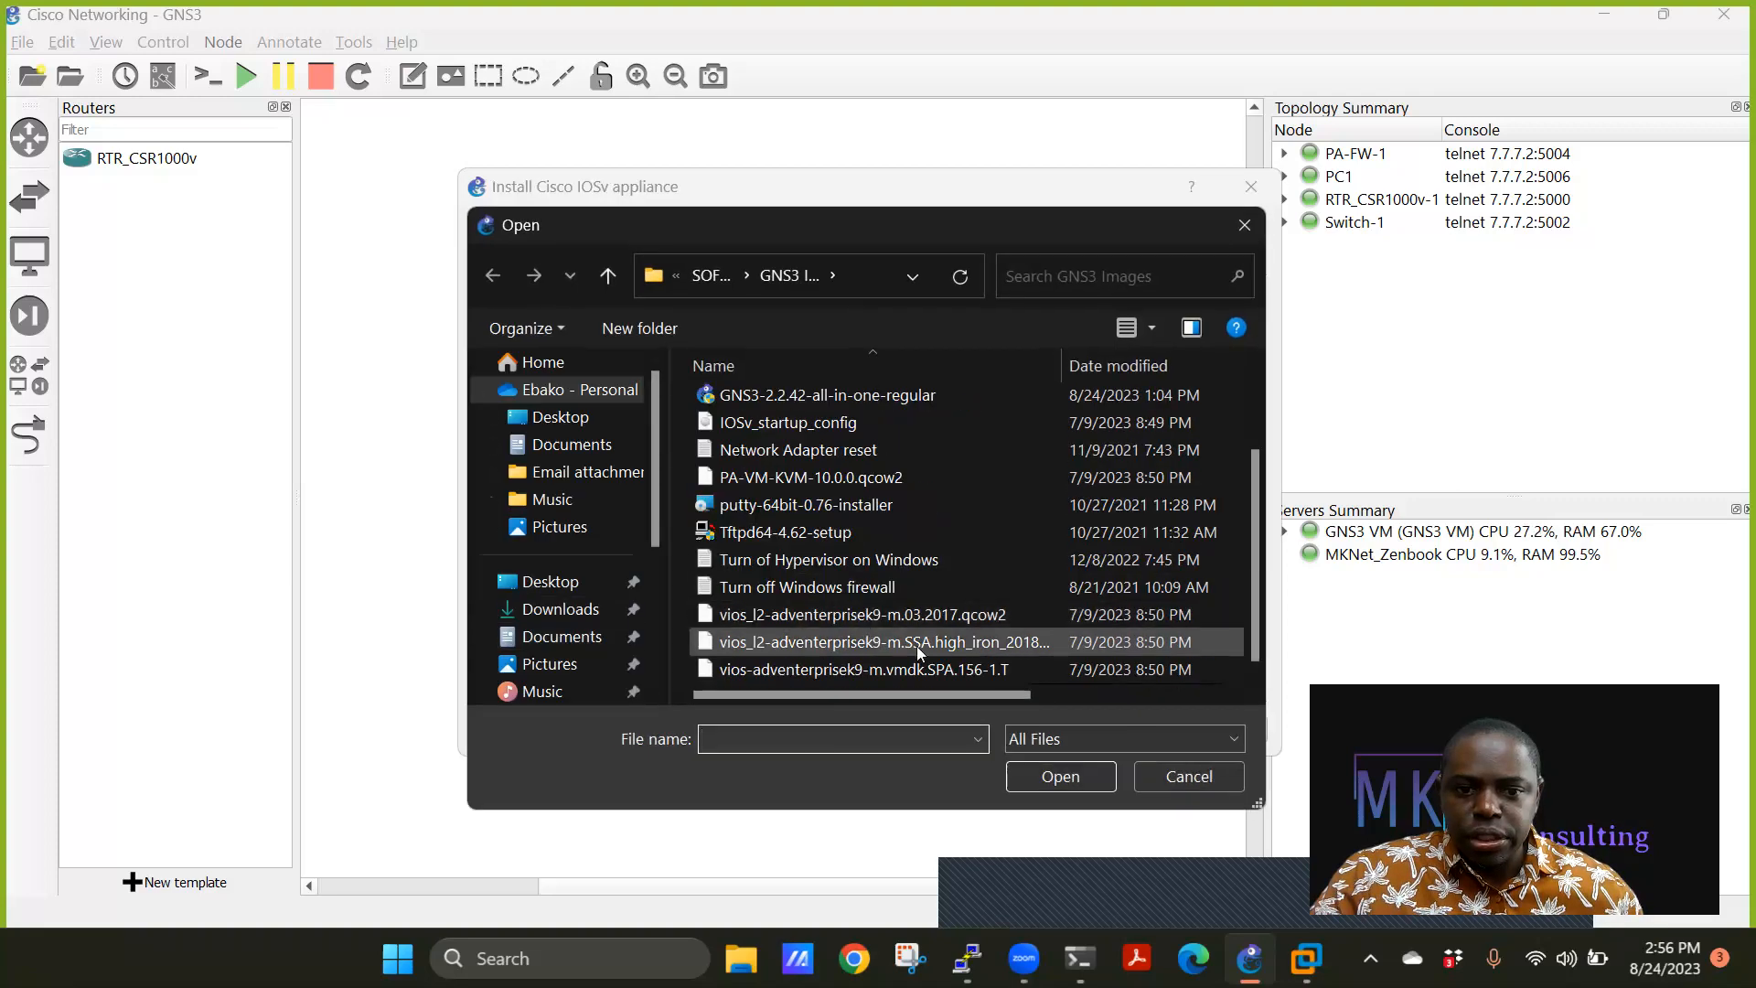
pyautogui.click(992, 672)
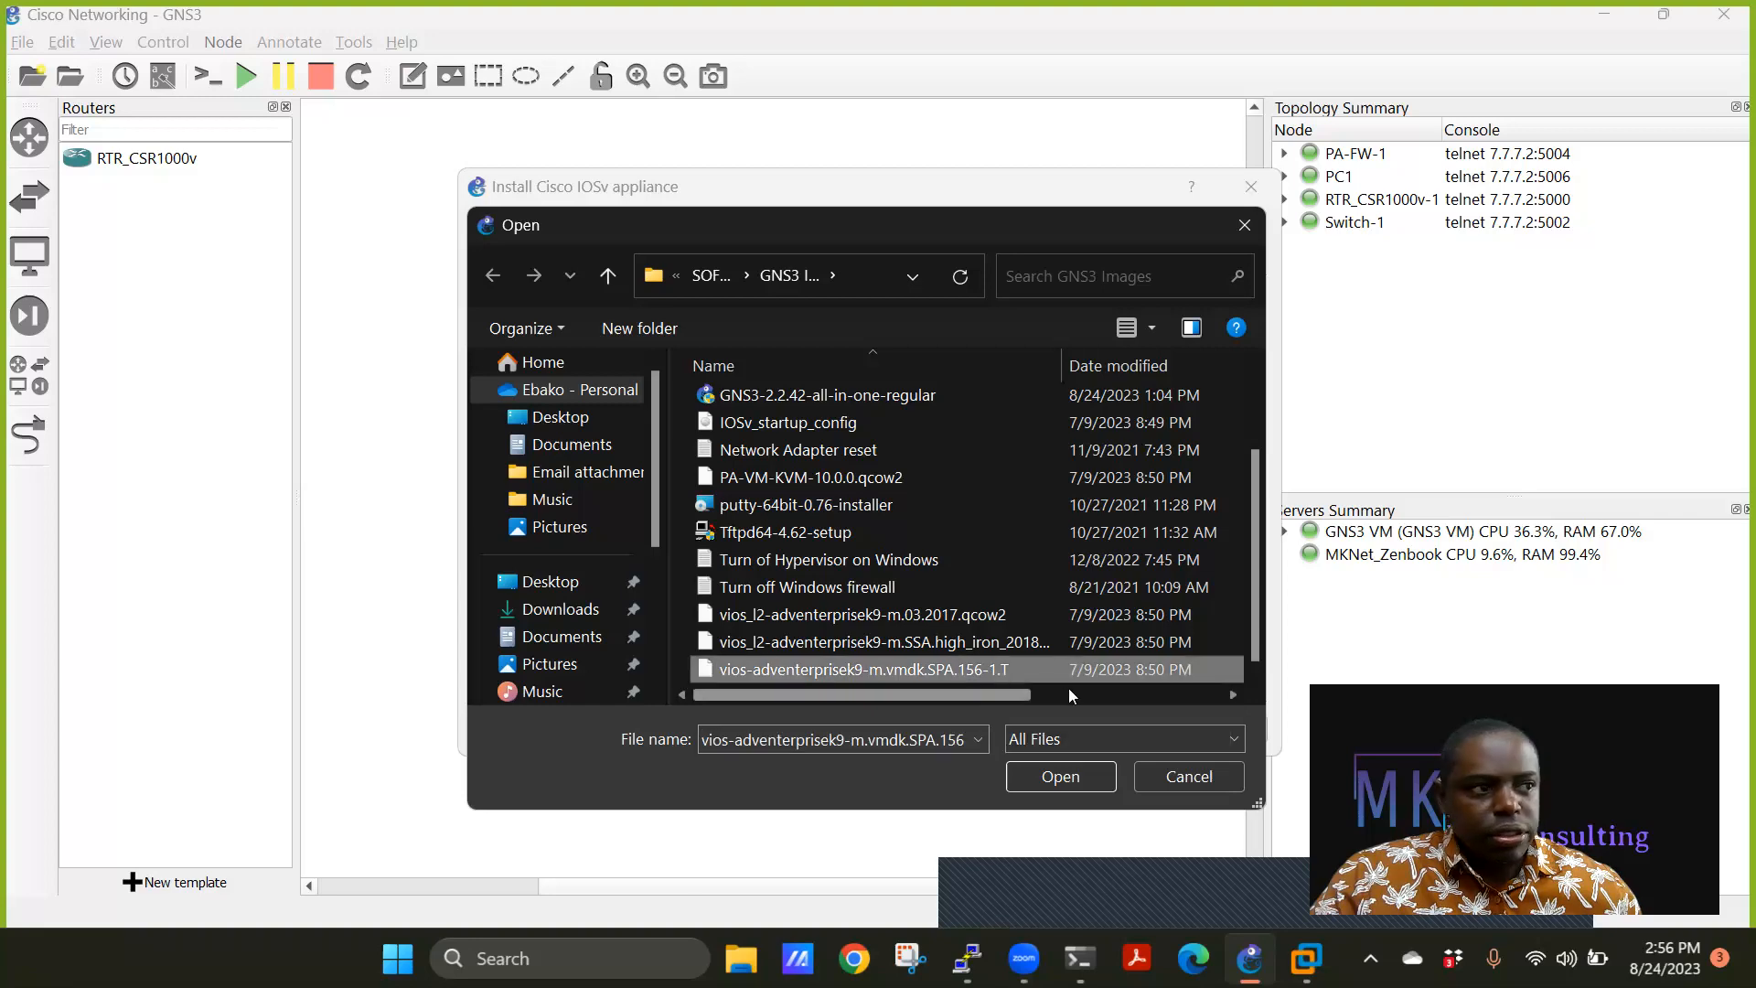
pyautogui.click(1060, 775)
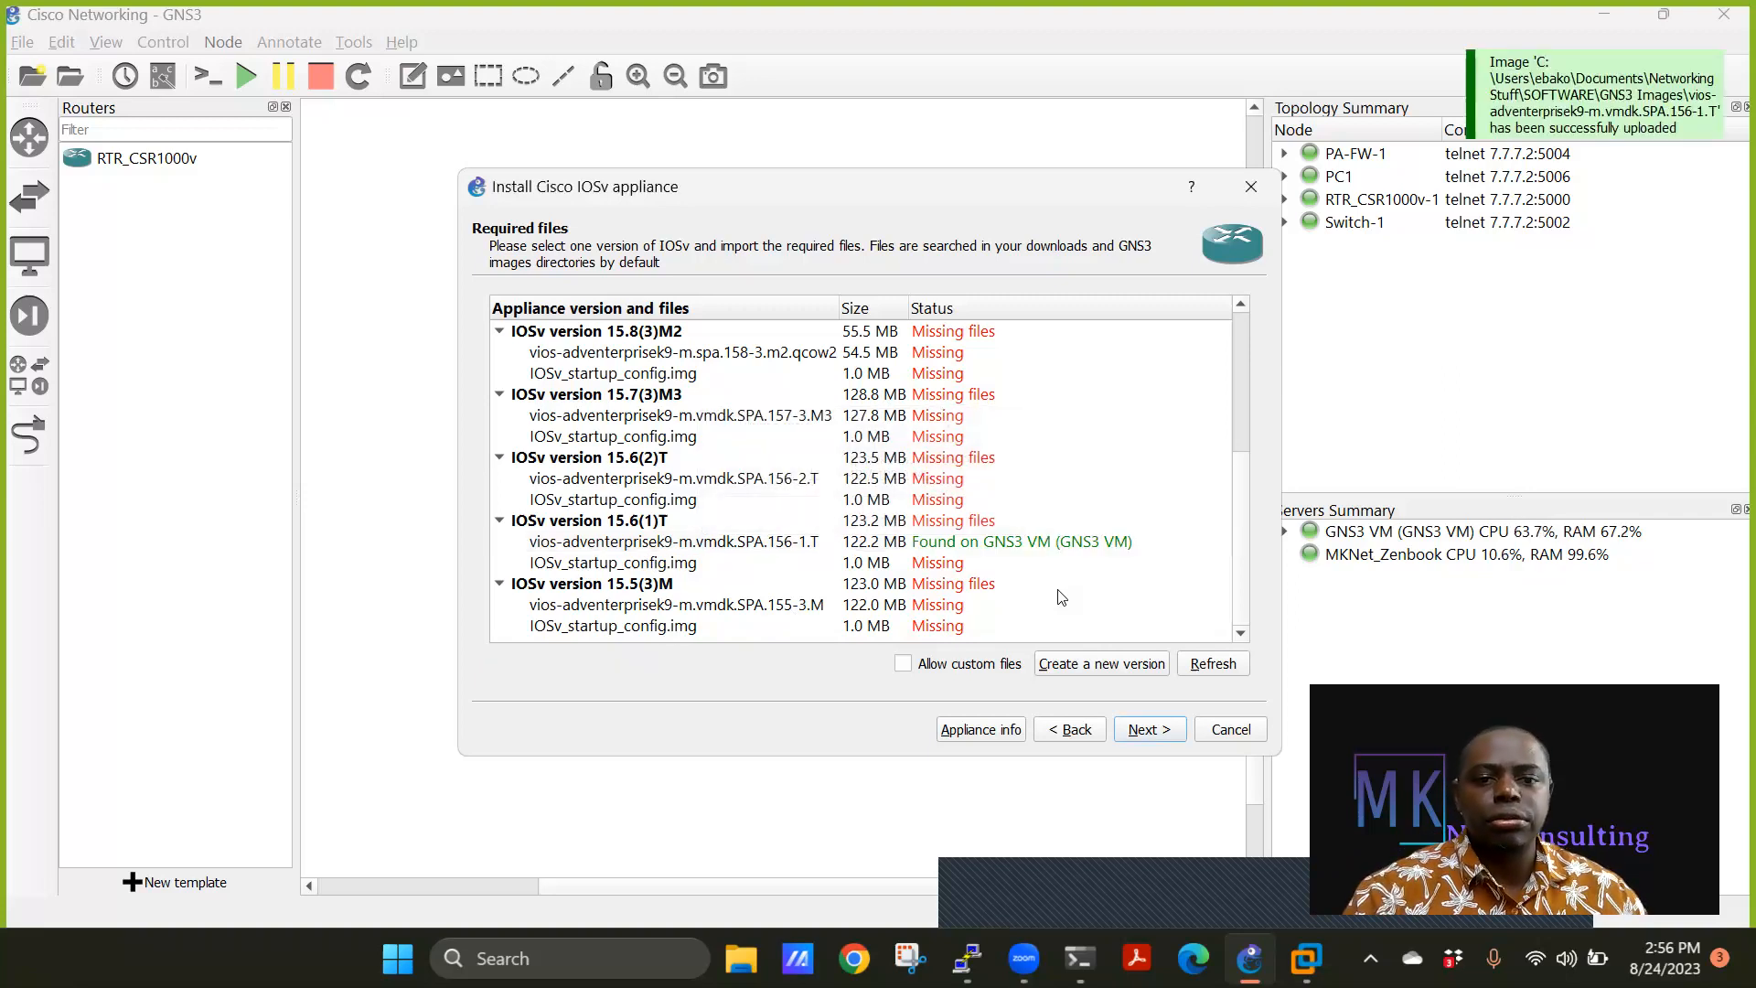
pyautogui.click(693, 545)
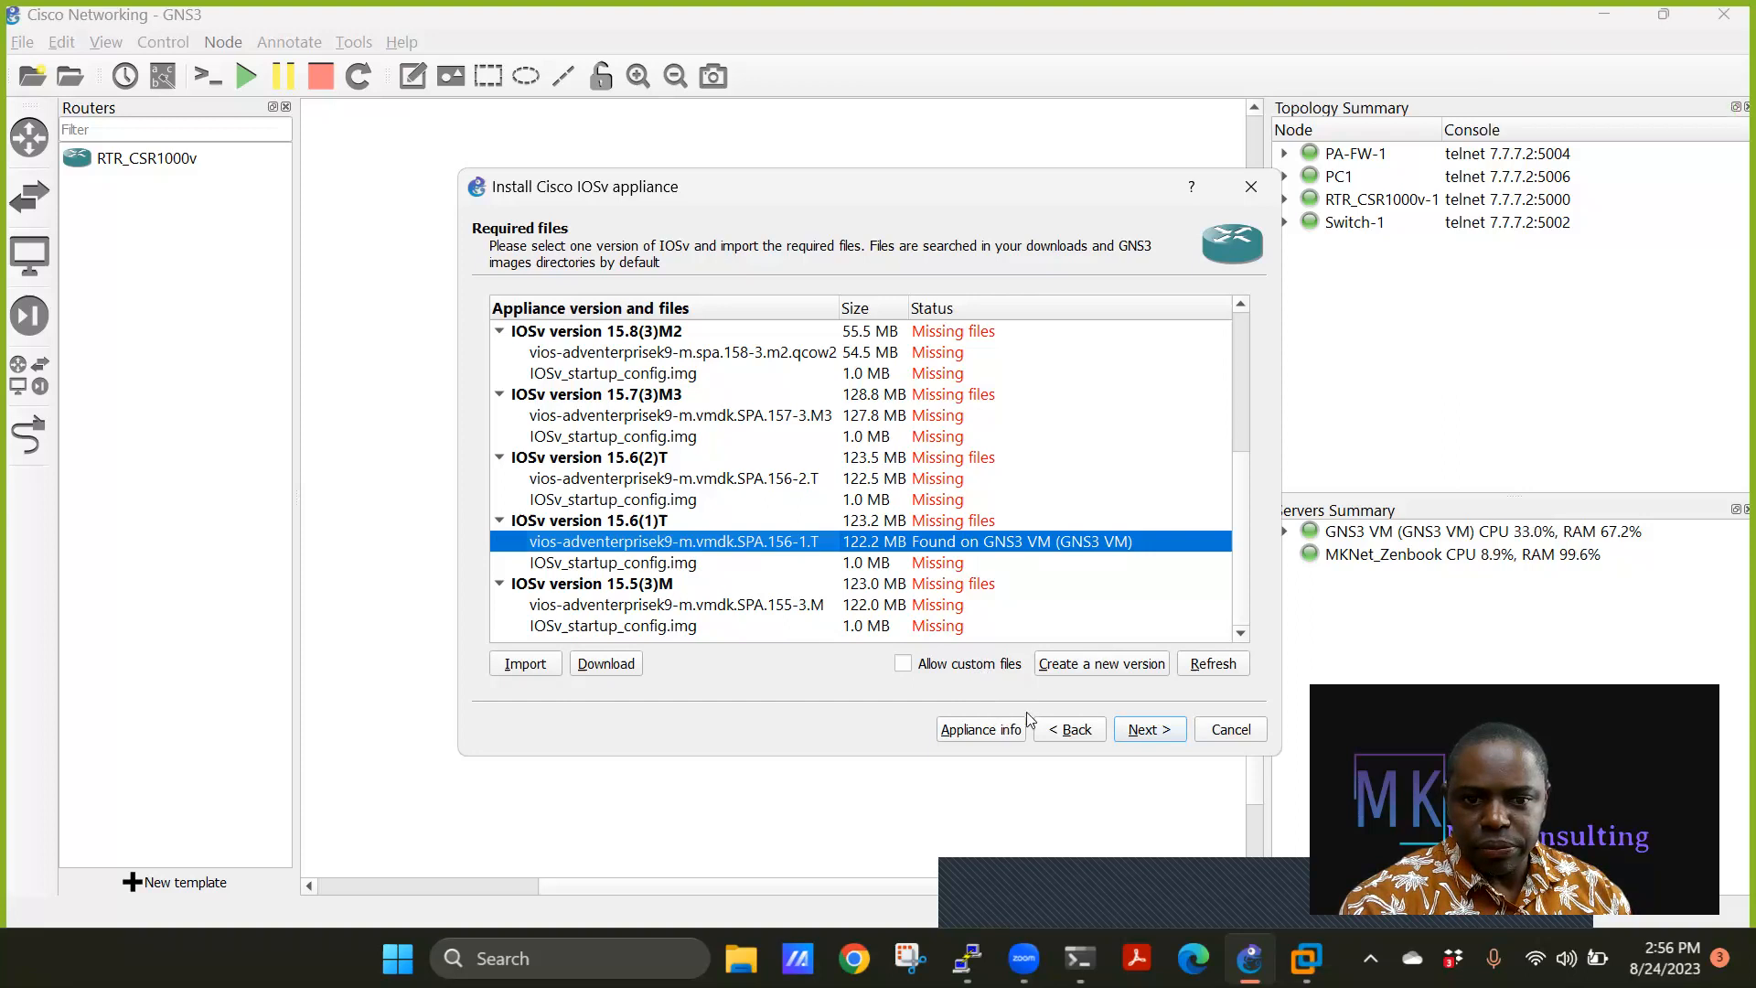
pyautogui.click(645, 564)
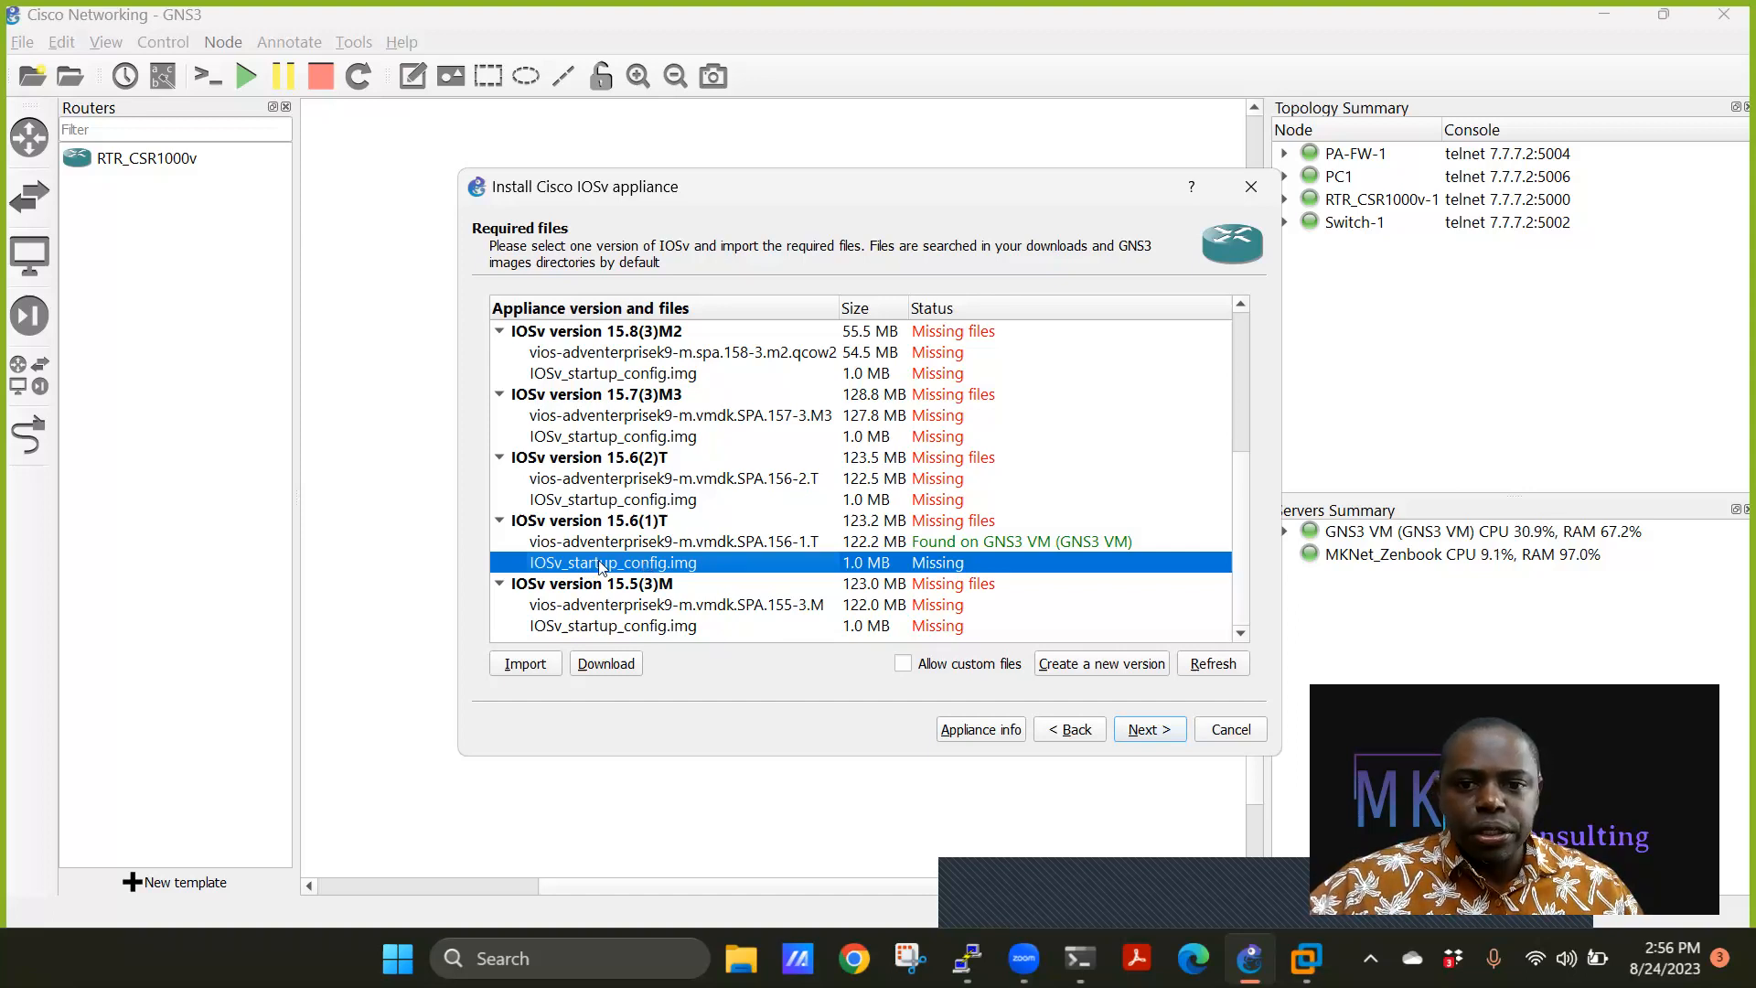
# Import the IOSv_startup_config file to supply the missing startup config.
pyautogui.click(525, 666)
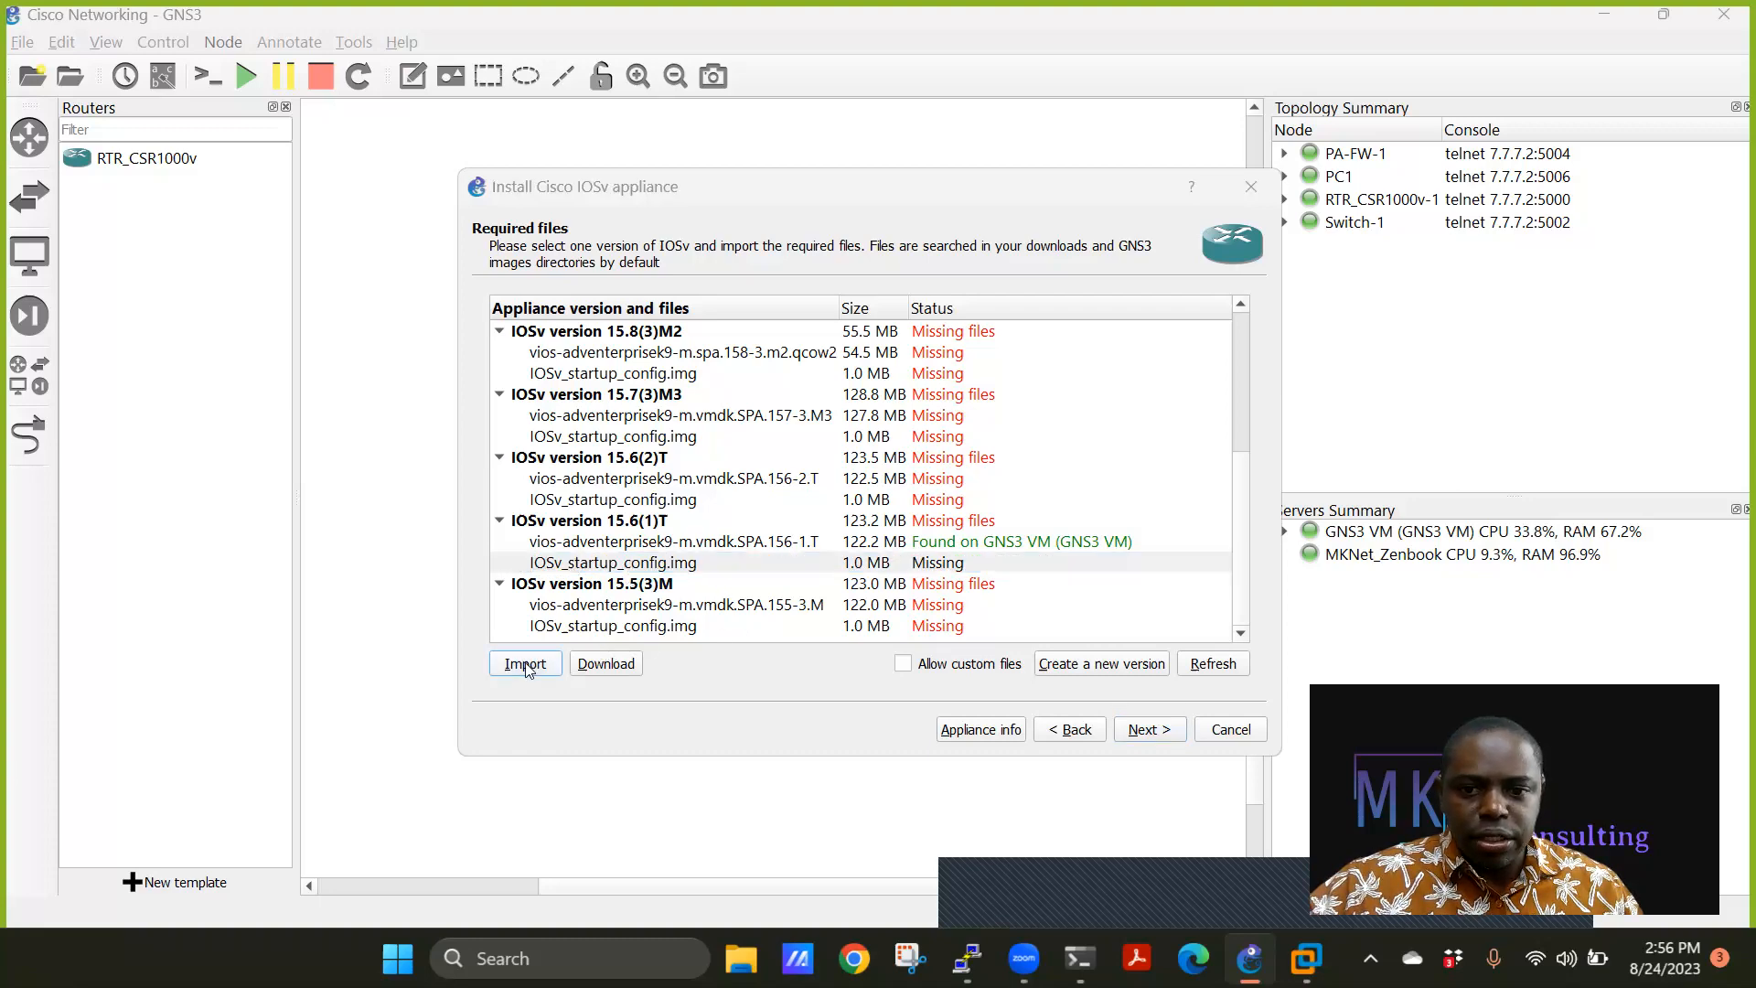
pyautogui.click(823, 542)
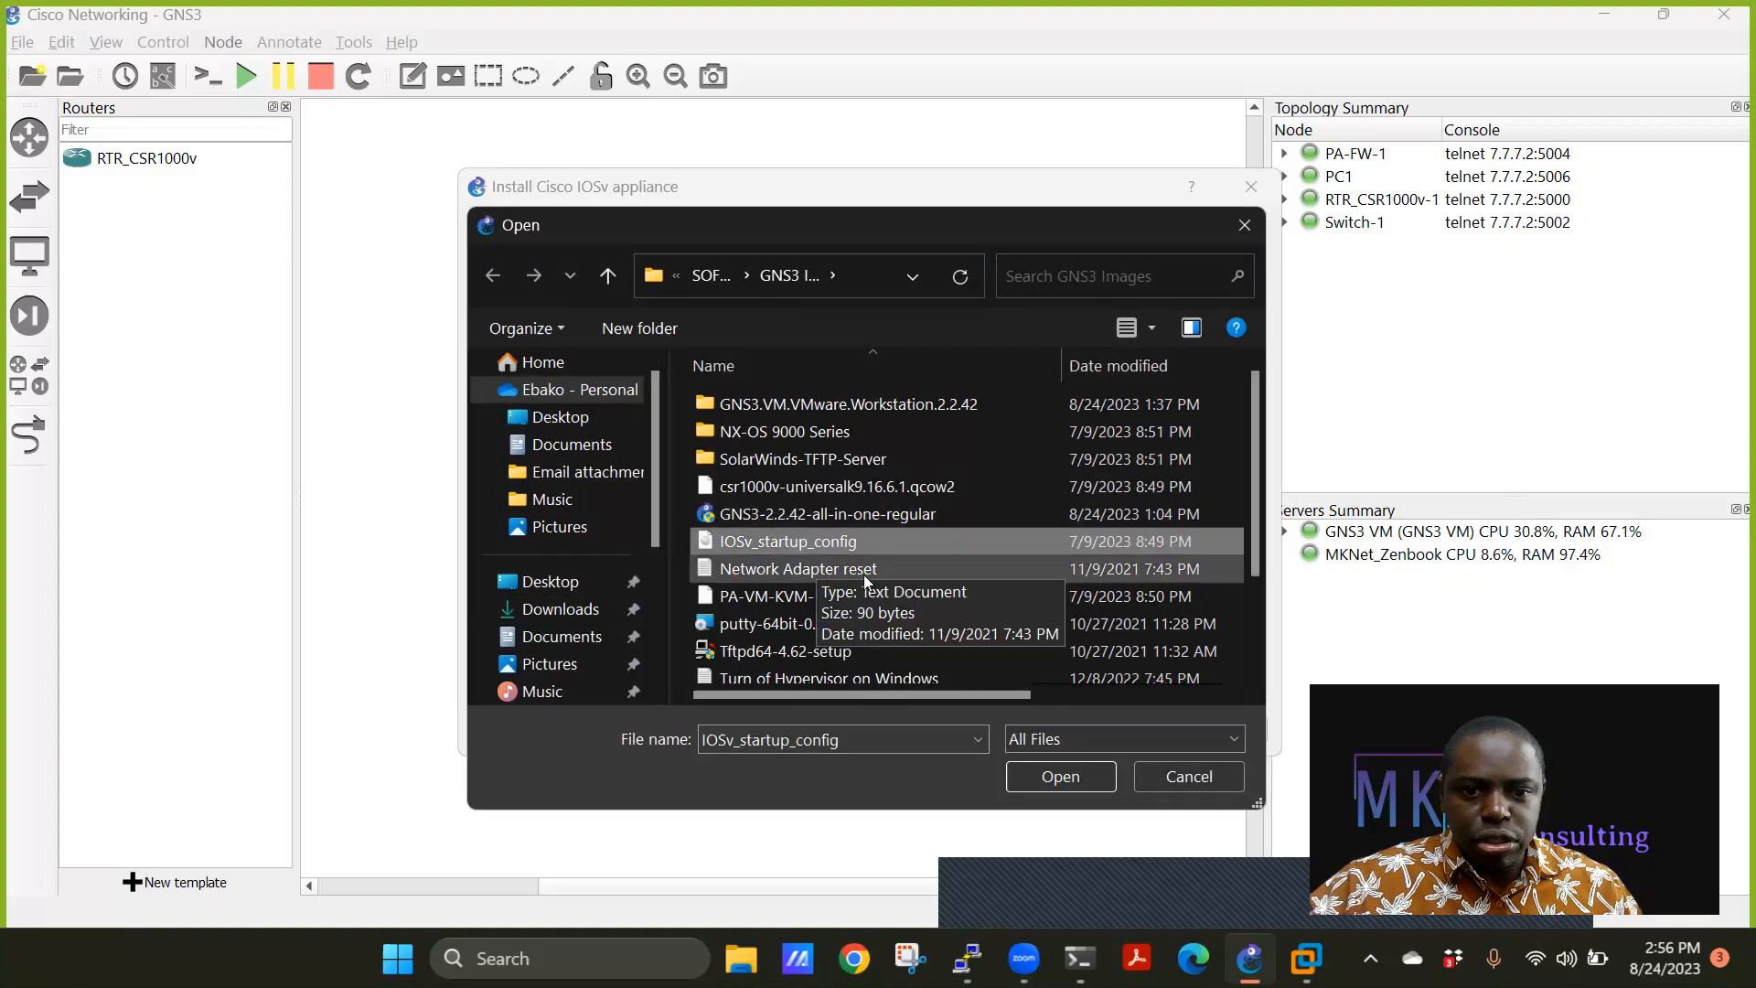
pyautogui.click(1052, 777)
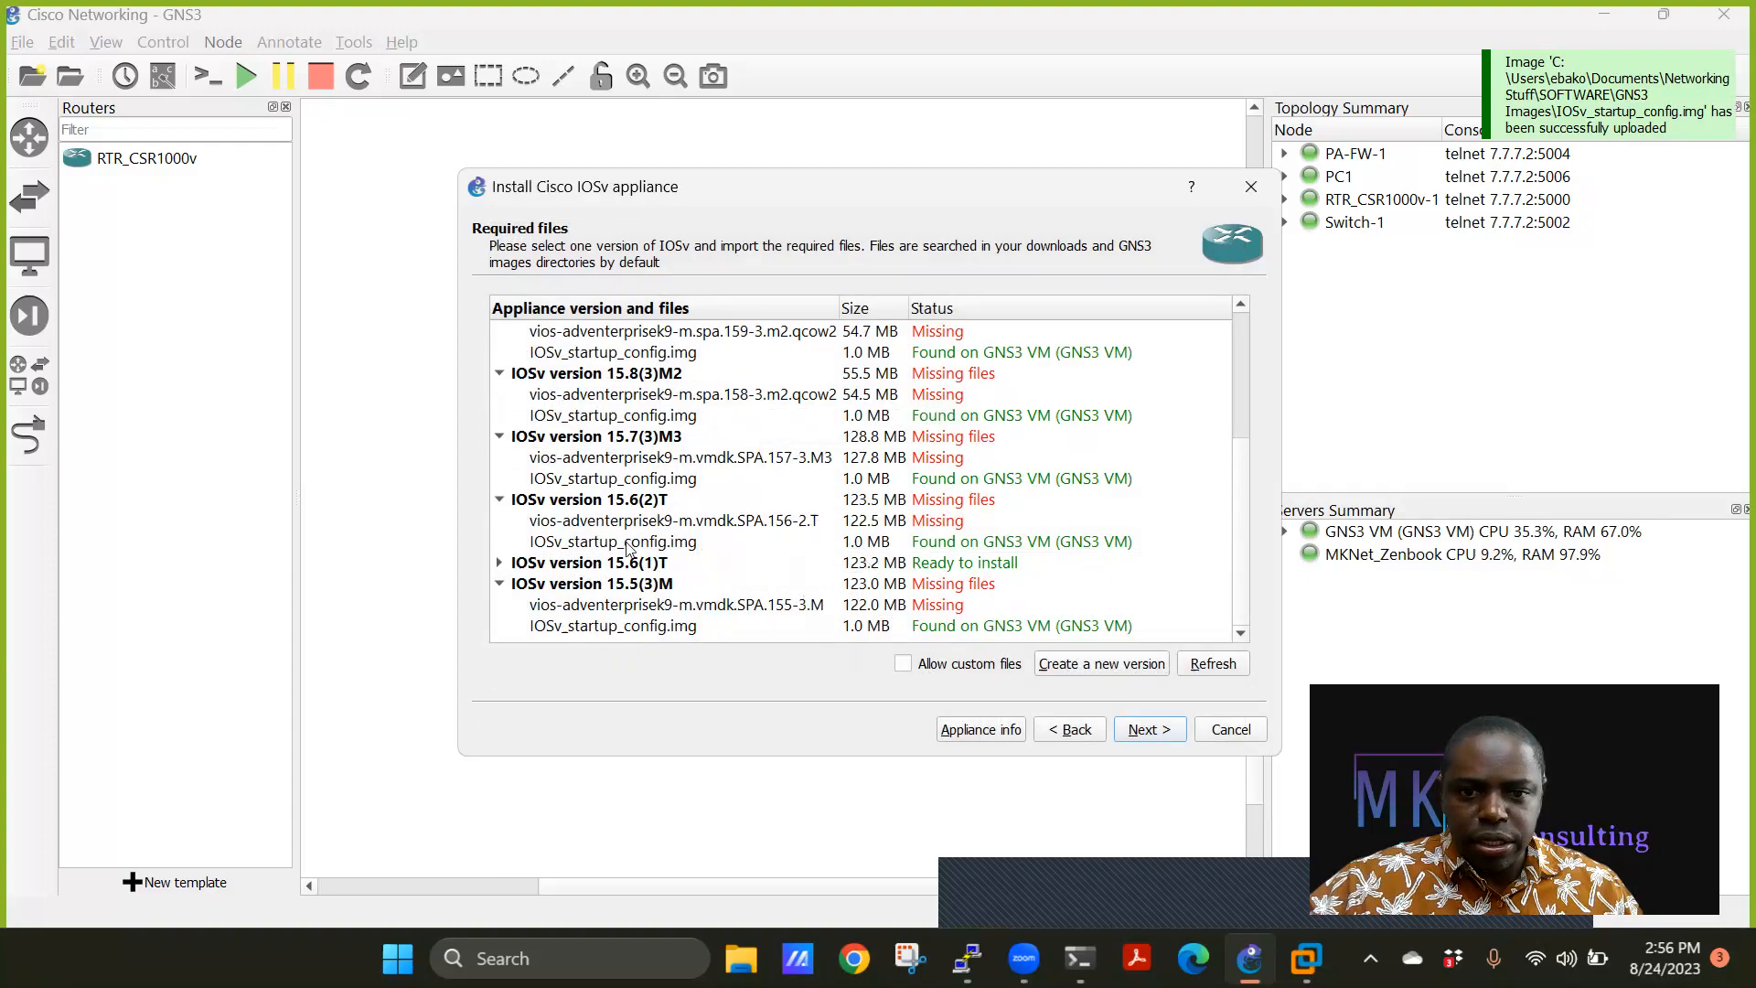
# Install Cisco IOSv 15.6(1)T from its disk image as a new router template.
pyautogui.click(681, 525)
pyautogui.click(660, 545)
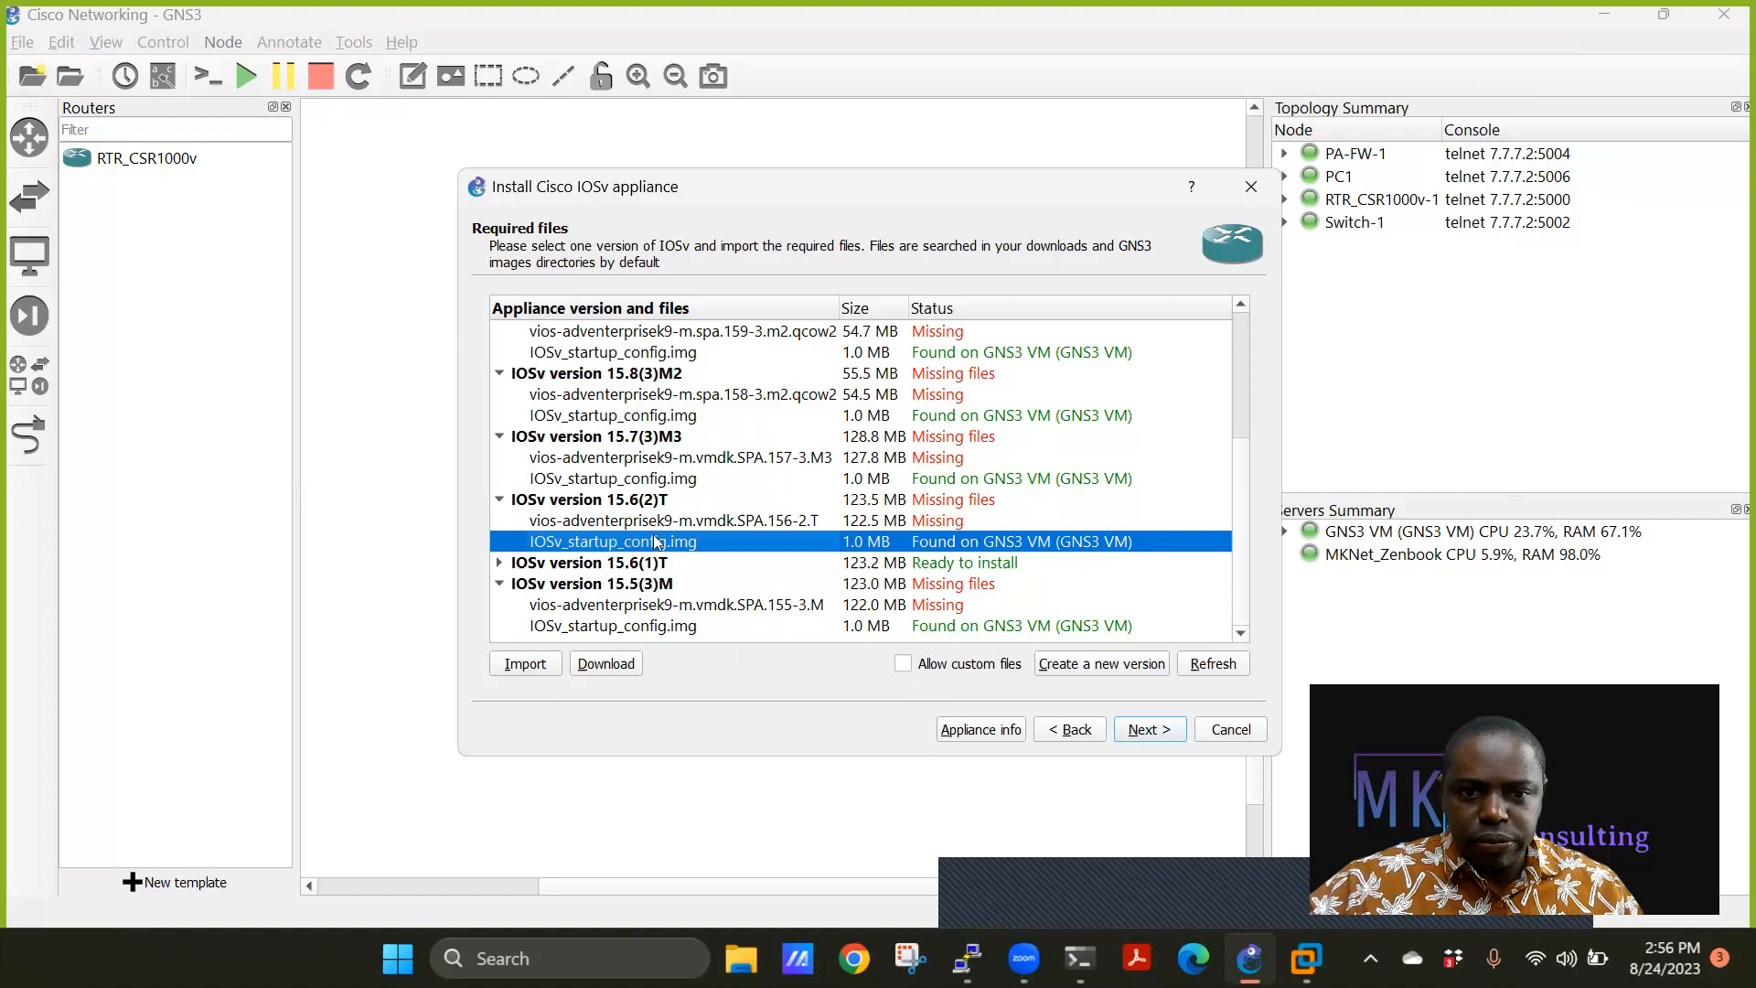
pyautogui.click(501, 562)
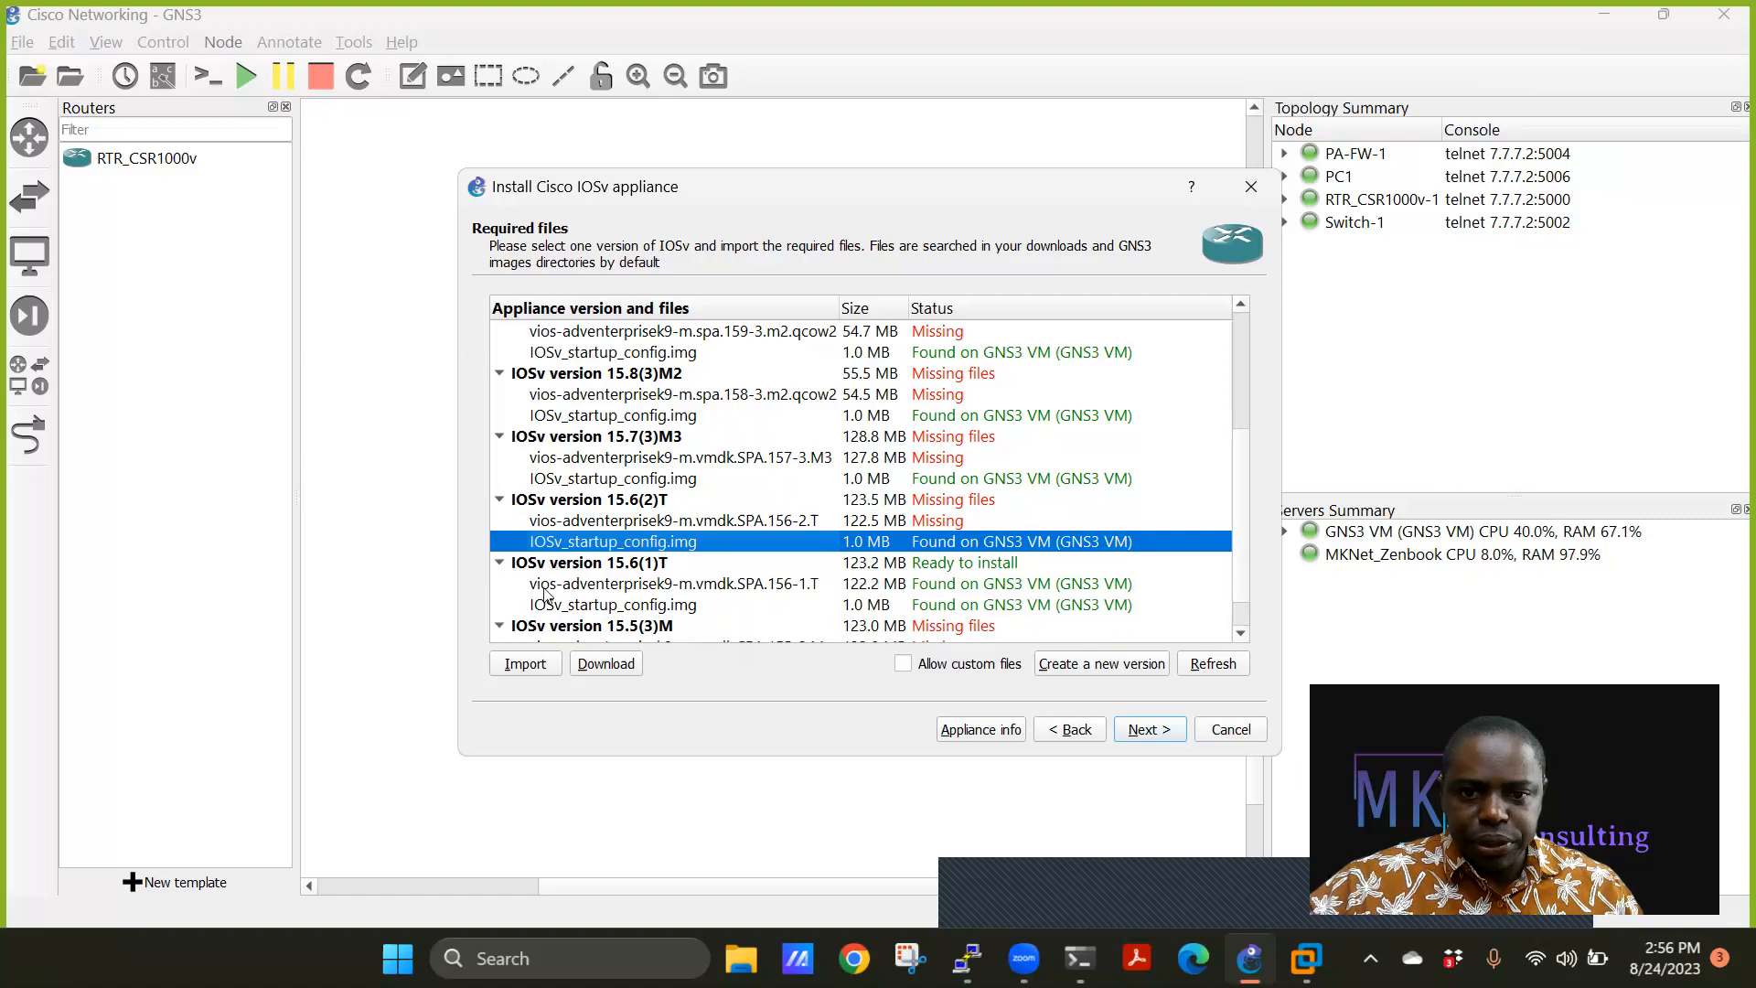
pyautogui.click(628, 585)
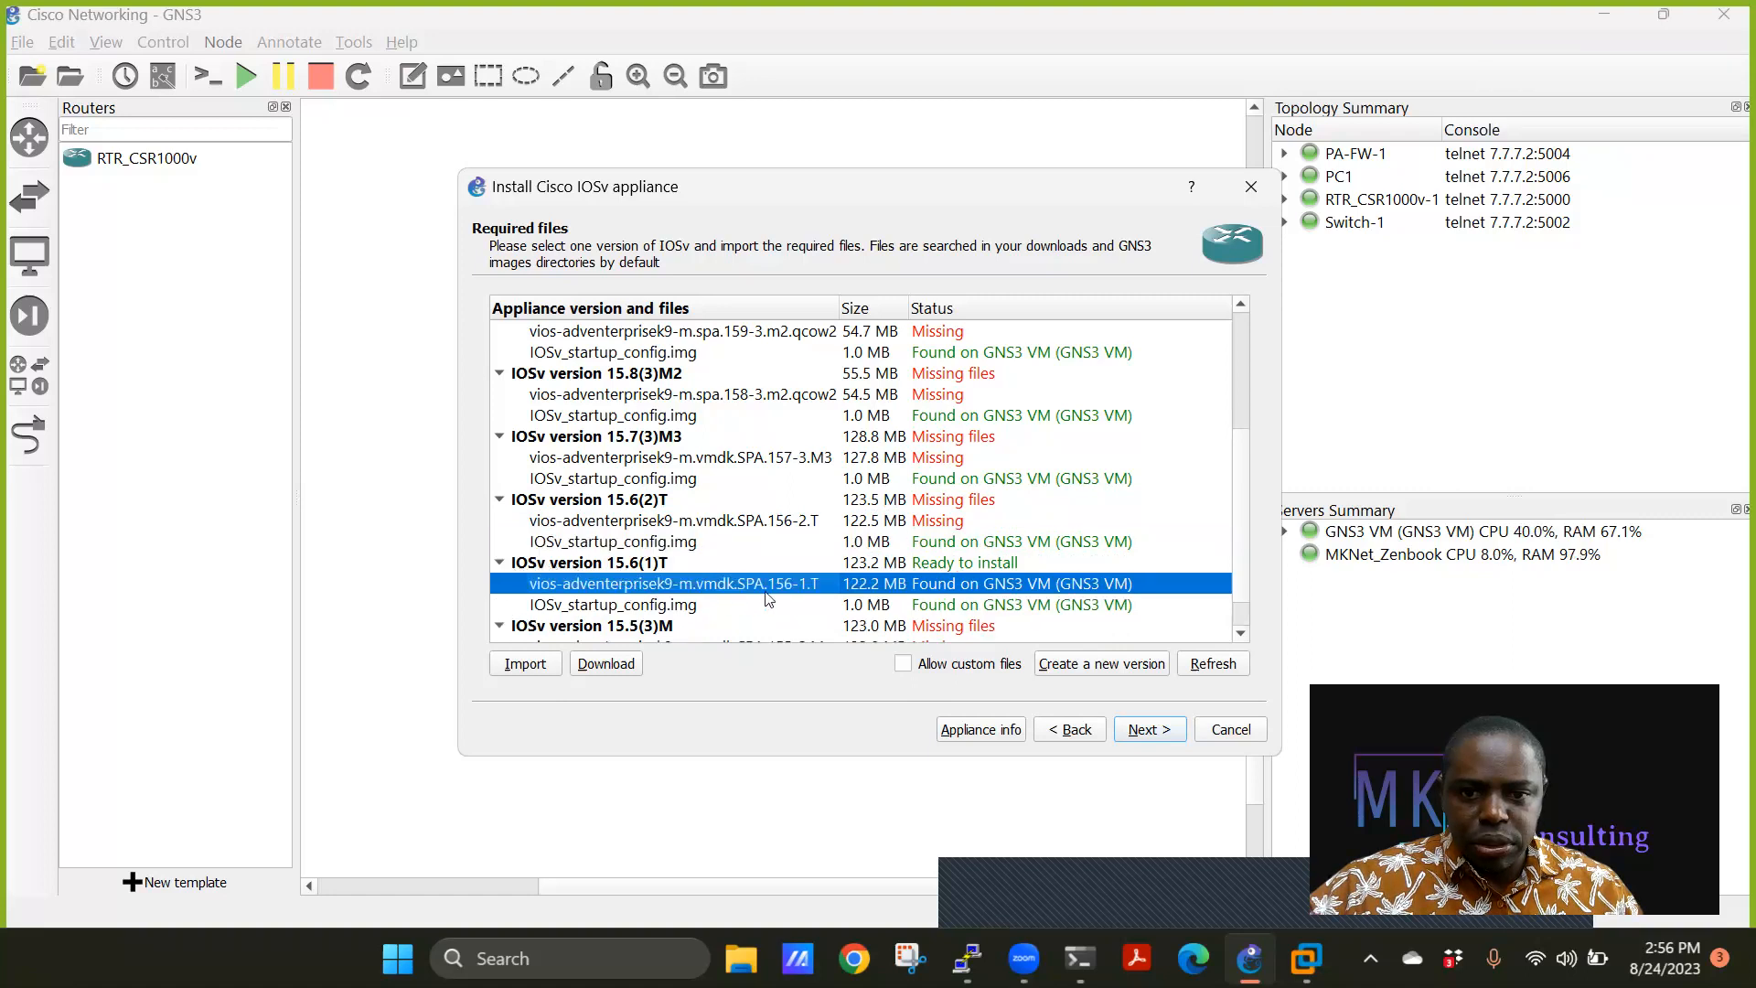
pyautogui.click(1152, 729)
pyautogui.click(956, 508)
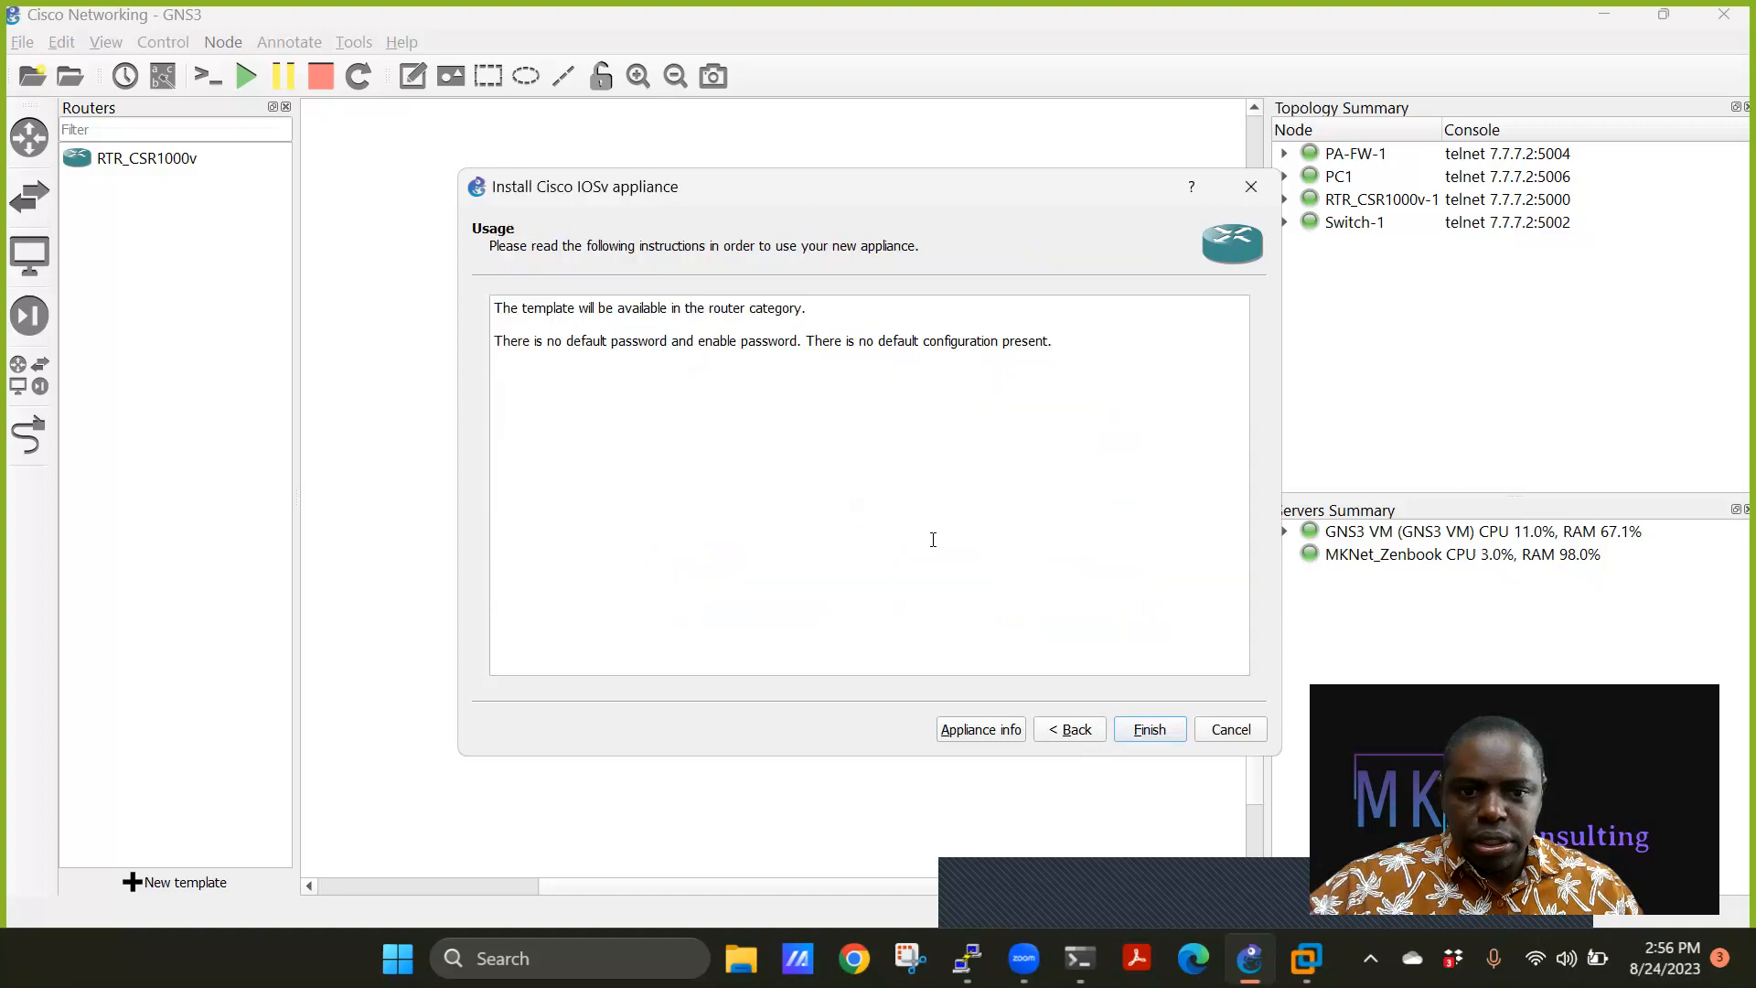
pyautogui.click(1149, 729)
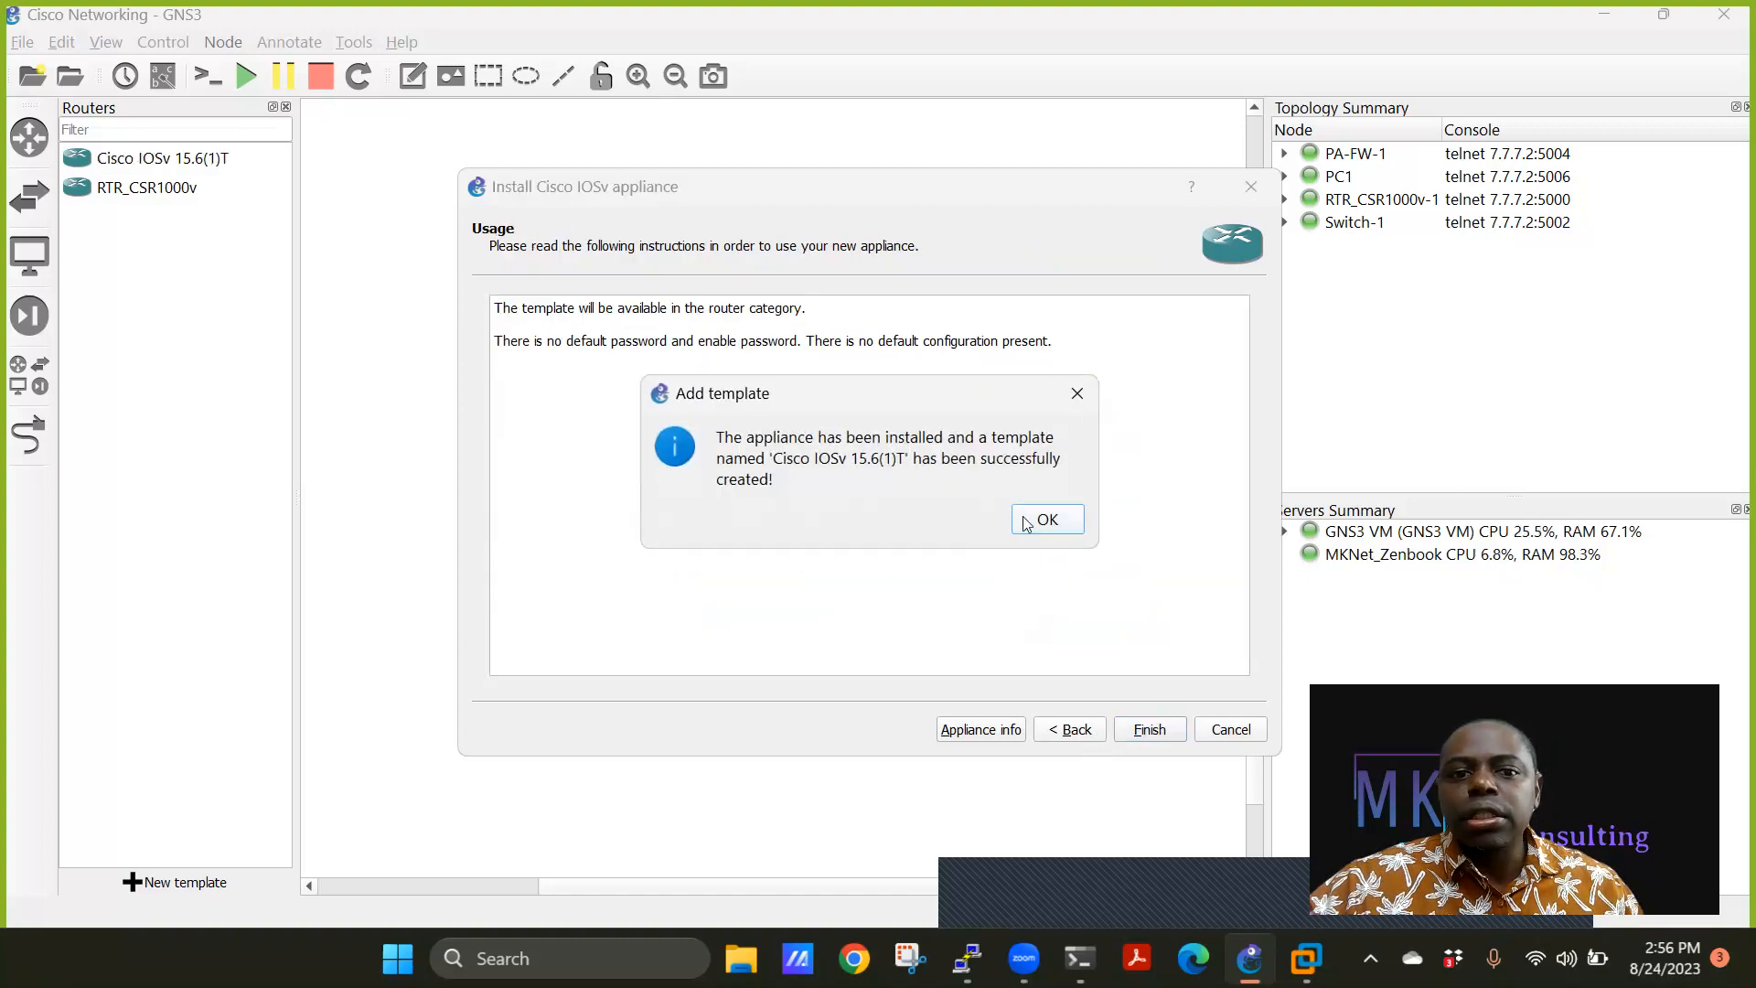
pyautogui.click(1027, 520)
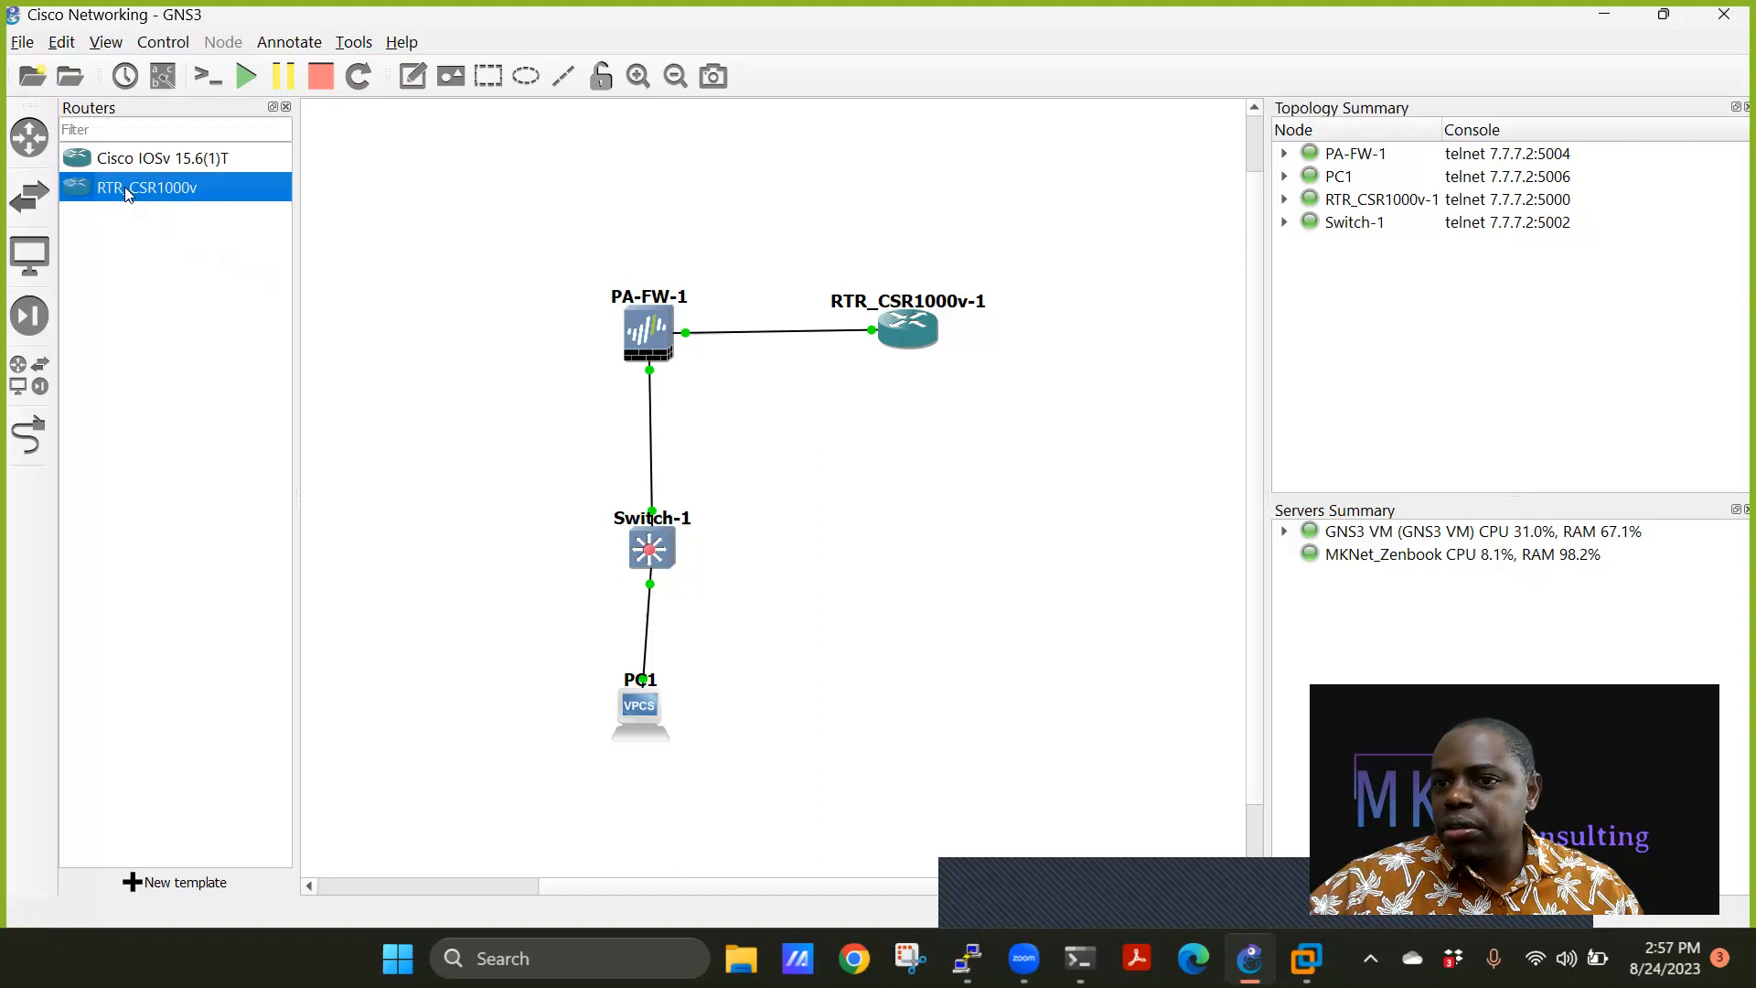
# Rename the Cisco IOSv 15.6(1)T router template to RTR.
pyautogui.click(143, 161)
pyautogui.rightClick(143, 161)
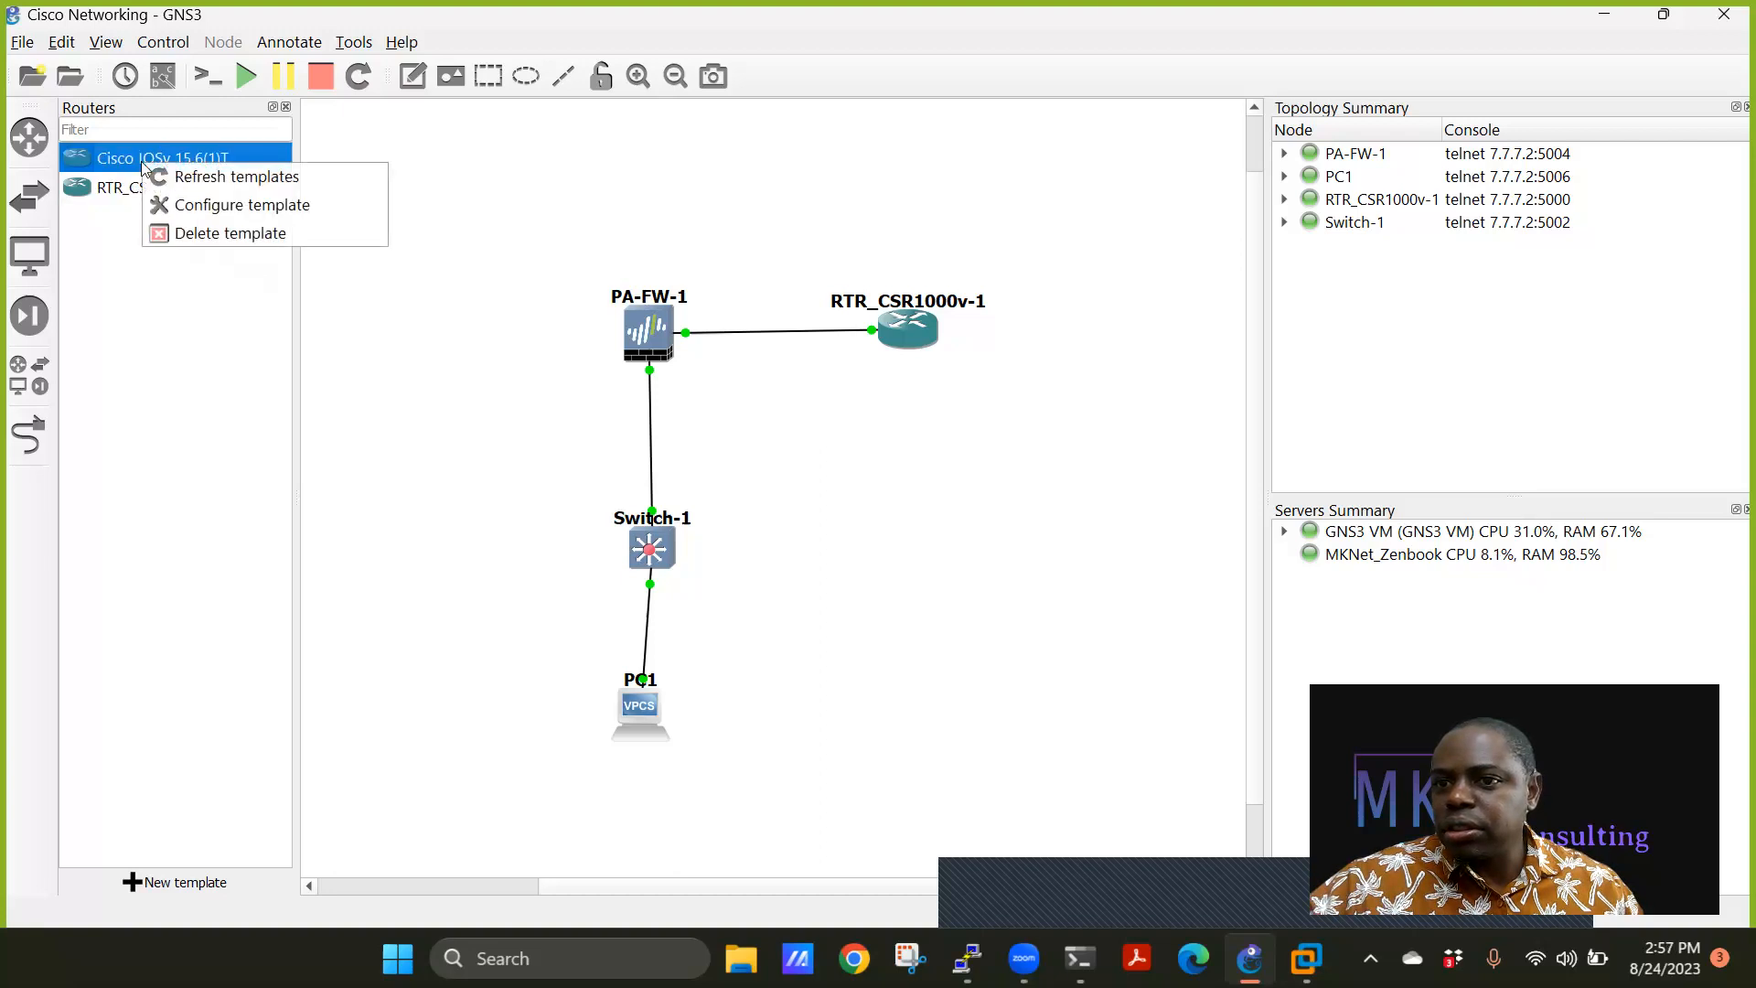
pyautogui.click(199, 204)
pyautogui.moveTo(910, 248); pyautogui.dragTo(779, 250)
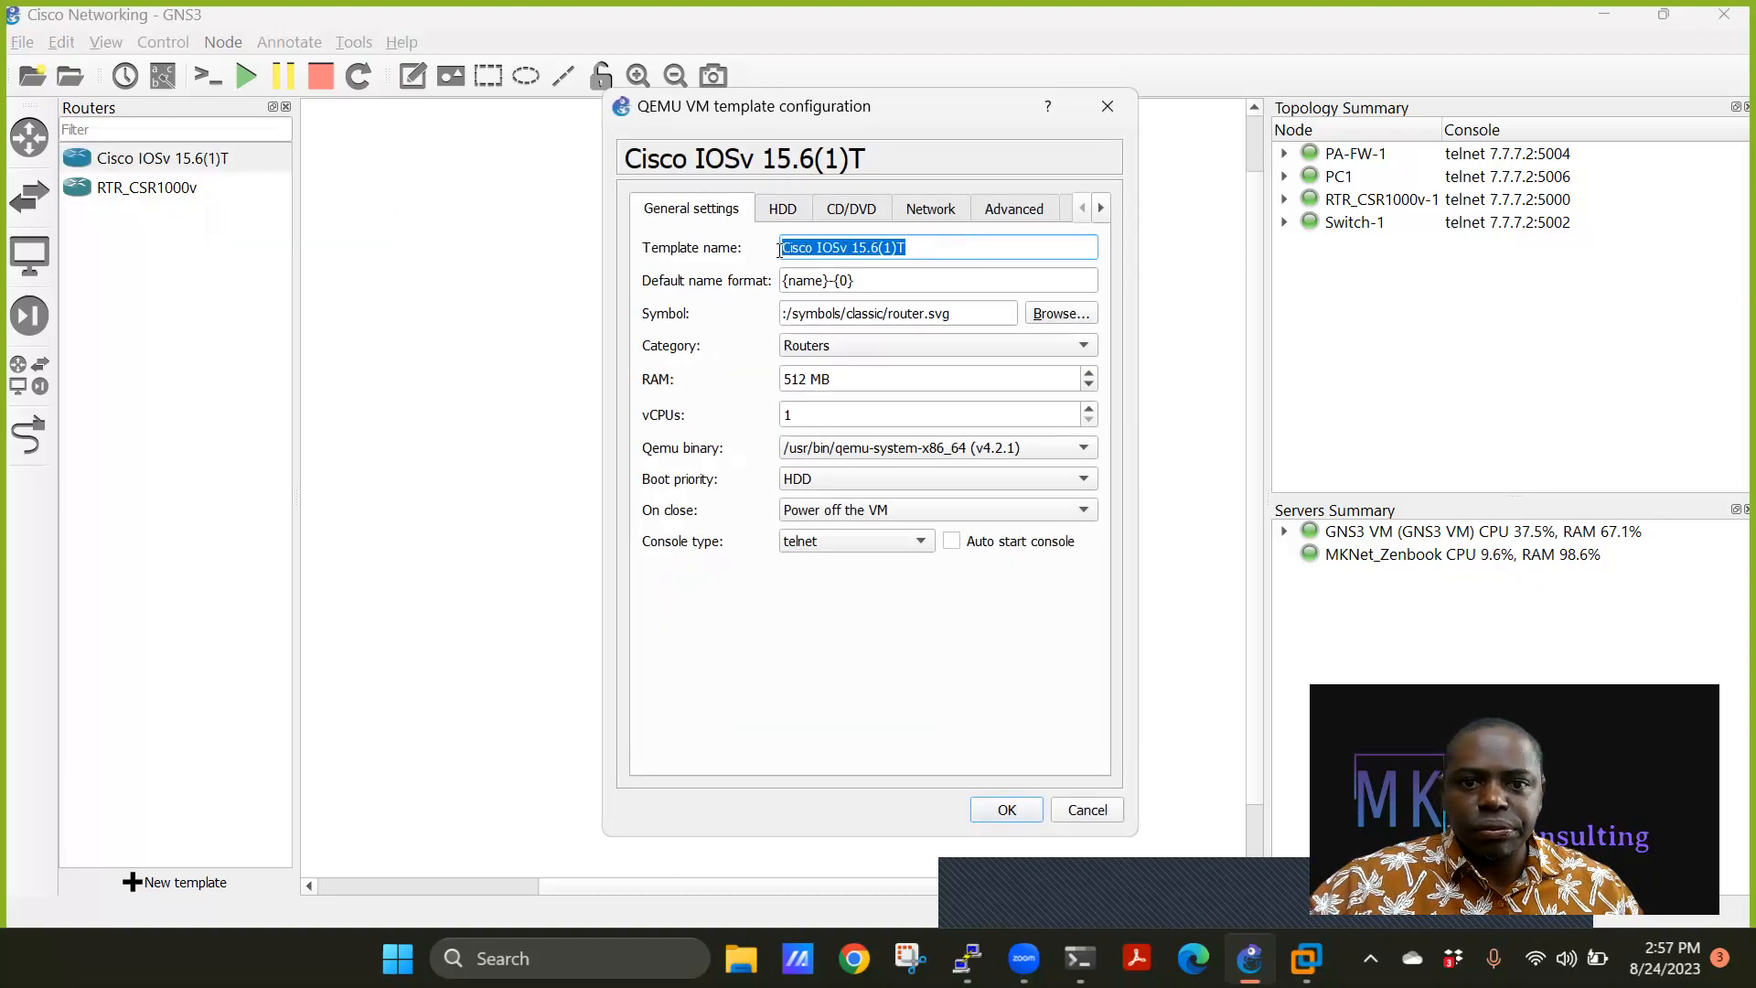
pyautogui.write('RTR')
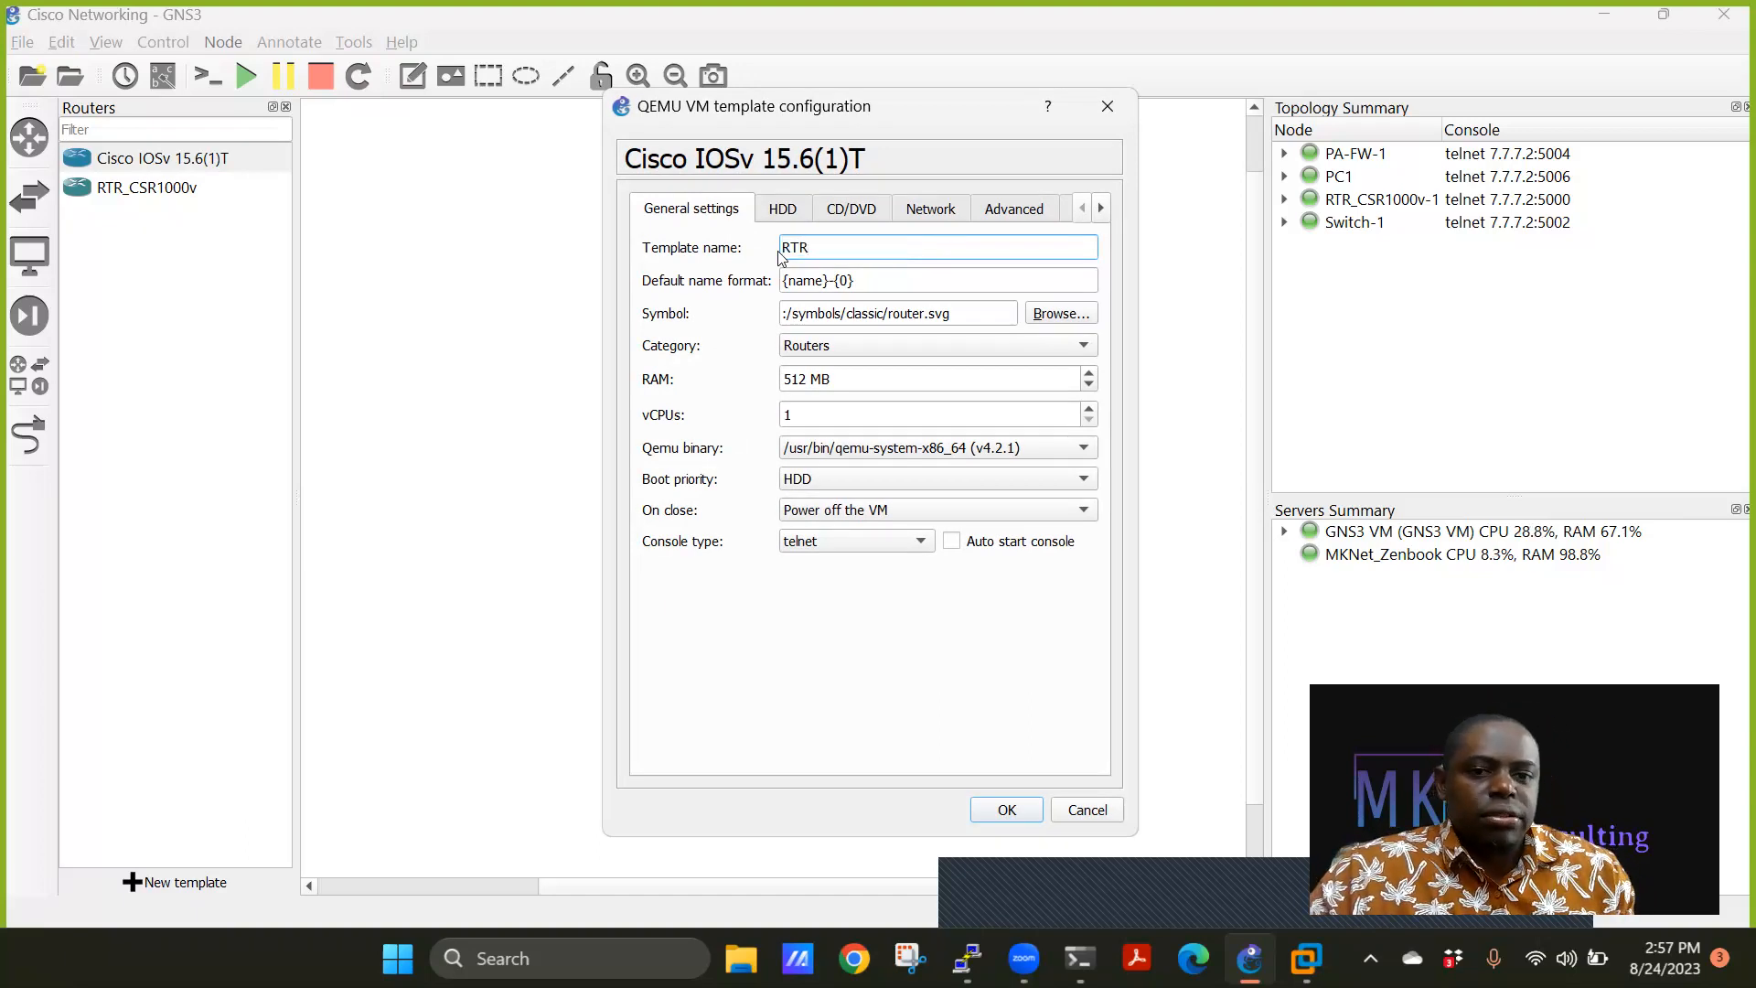
# Raise the RTR template's network adapters to 10 and save the changes.
pyautogui.click(940, 208)
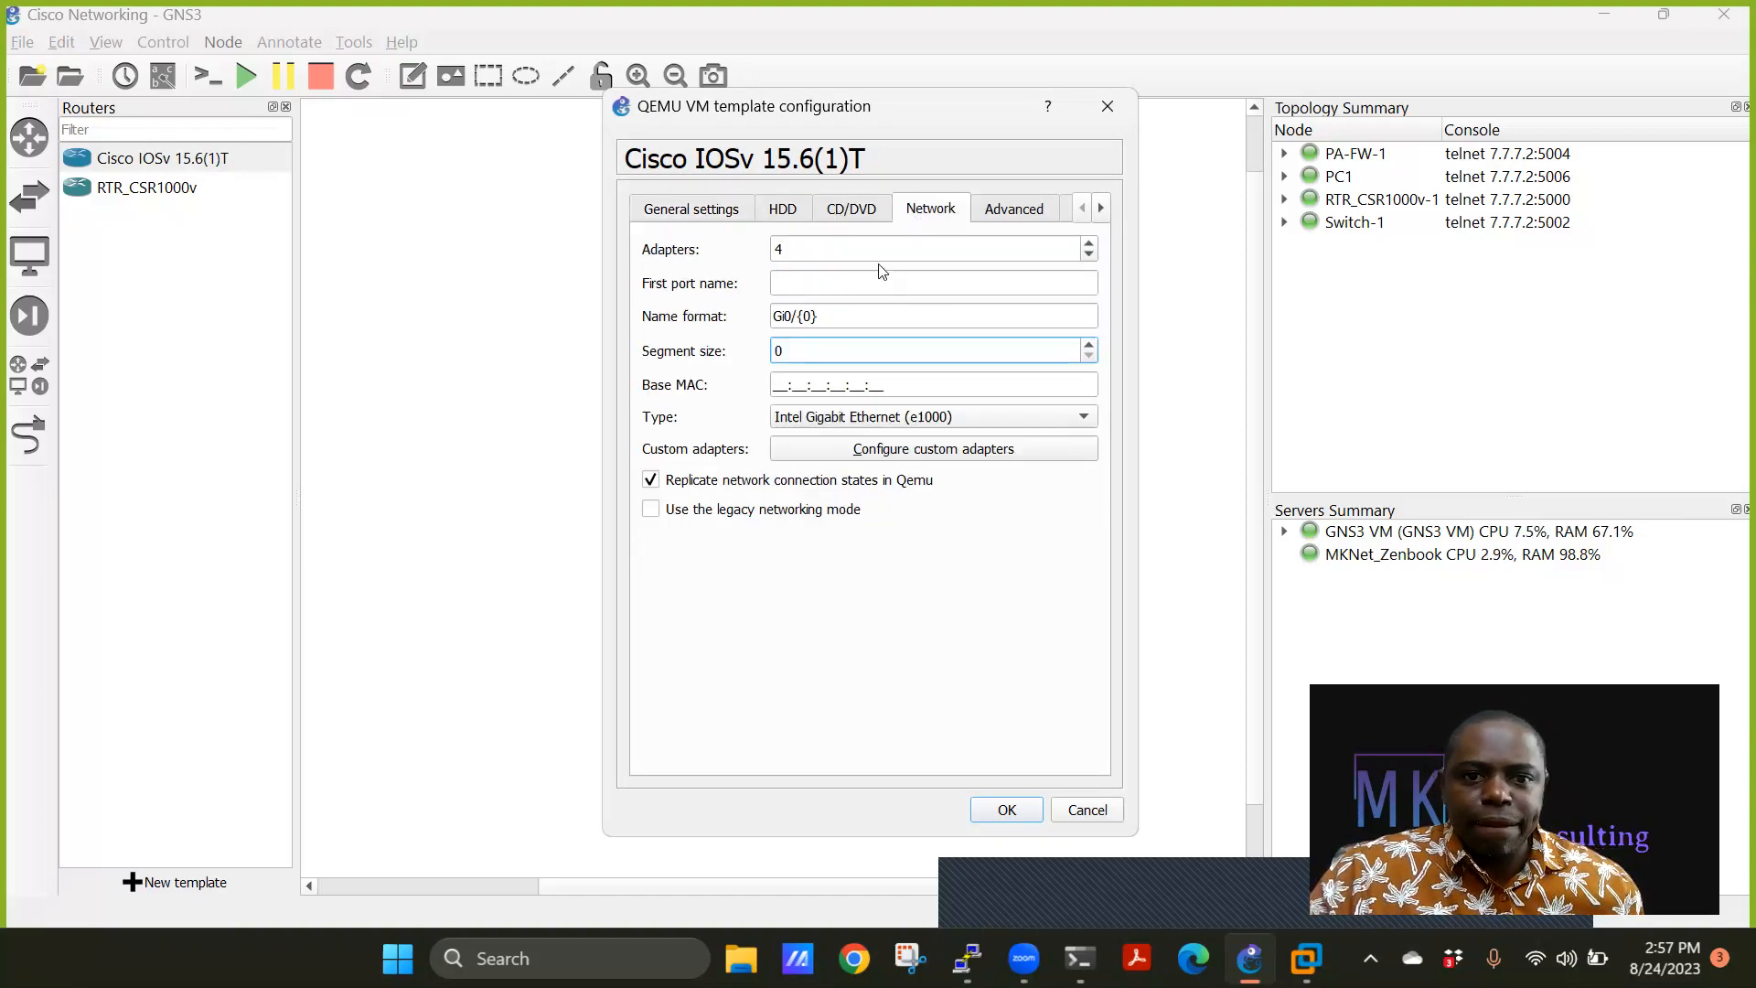
pyautogui.click(1085, 243)
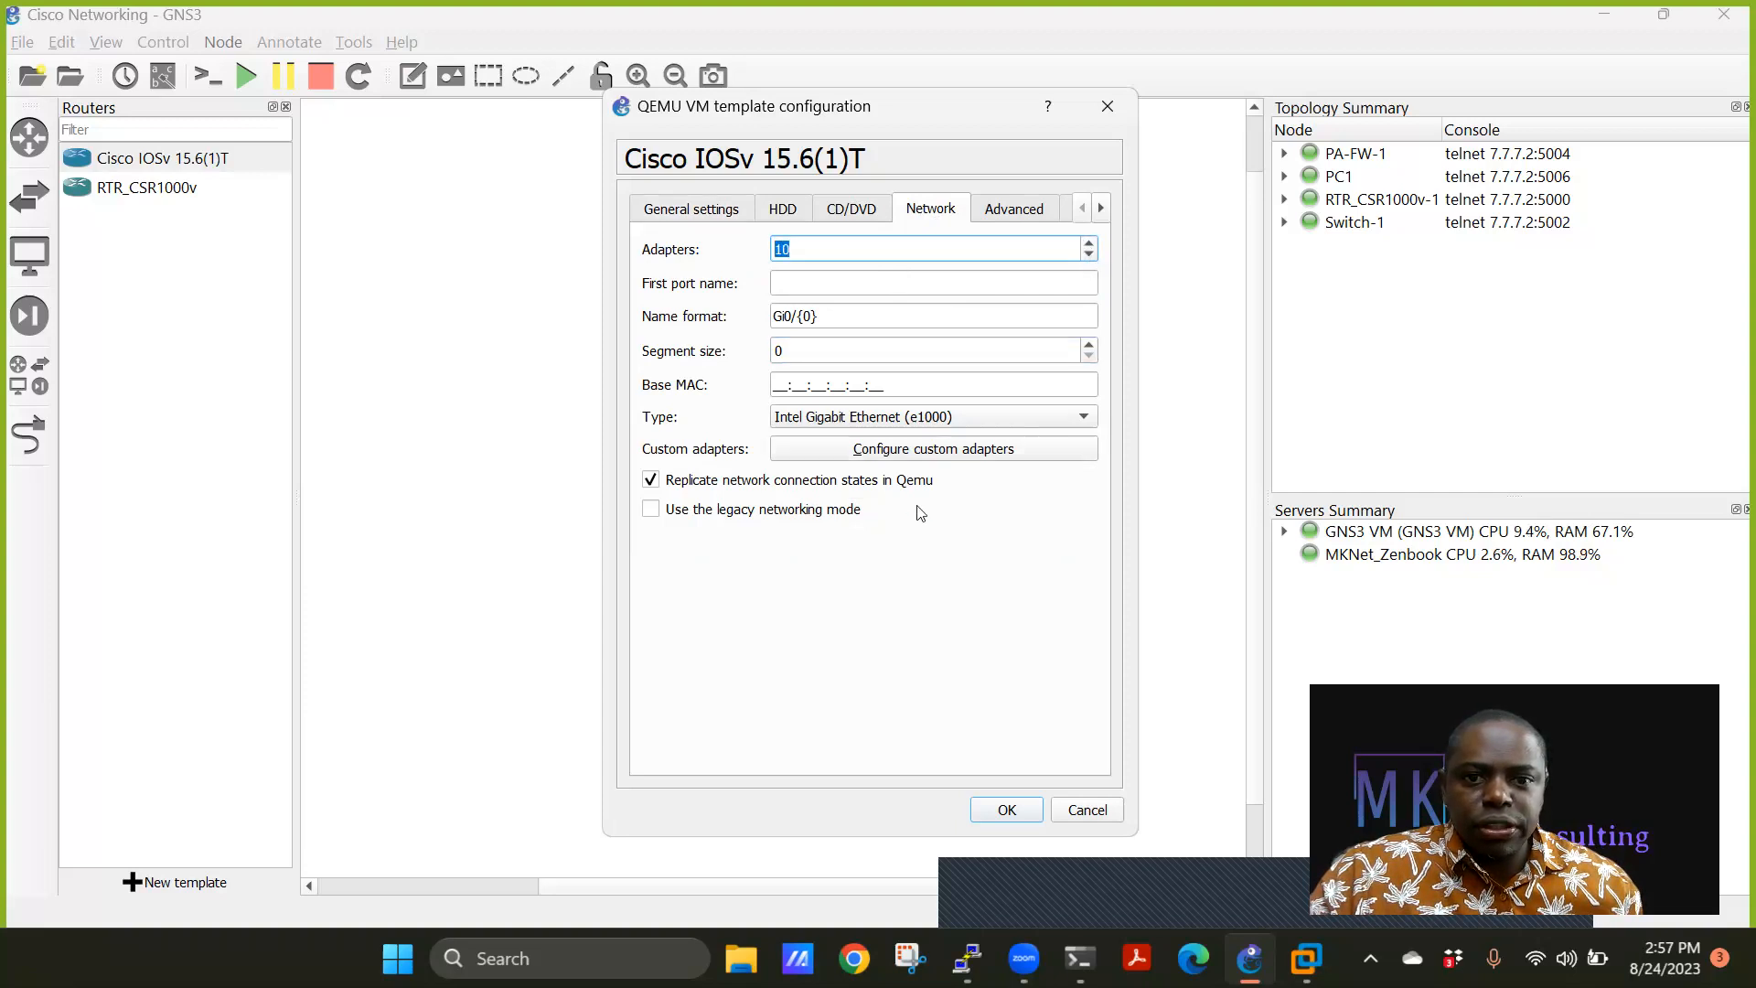
pyautogui.click(704, 208)
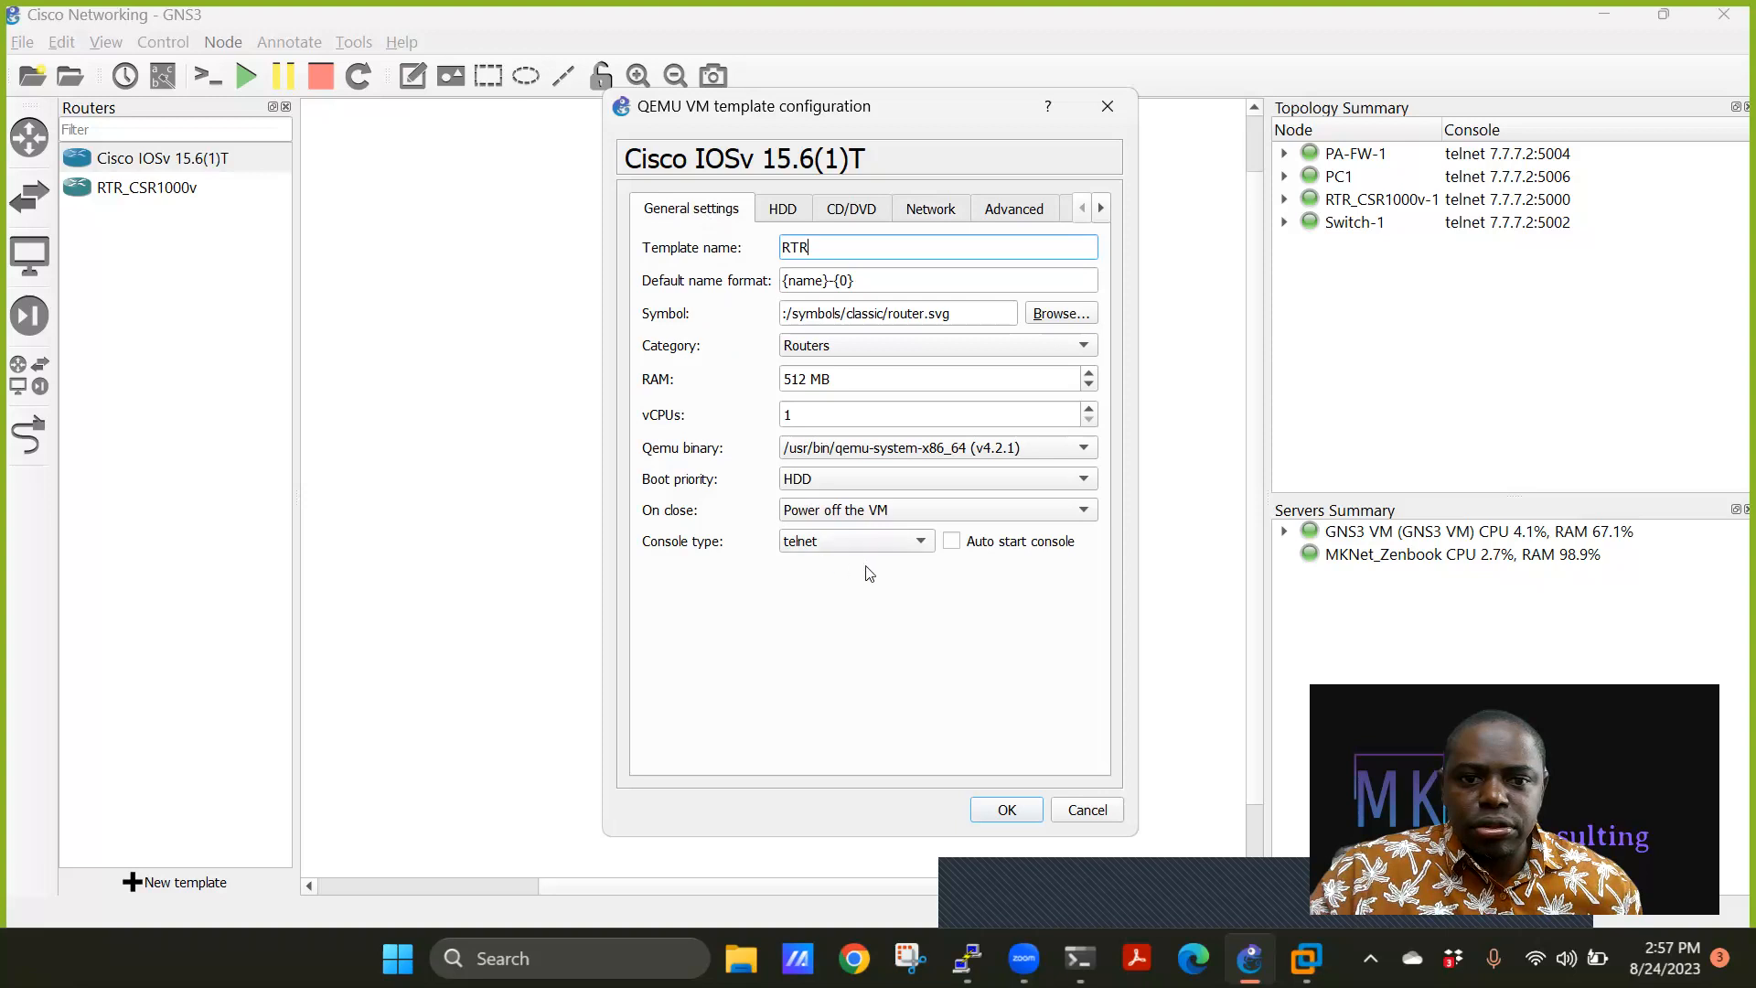
pyautogui.click(1005, 810)
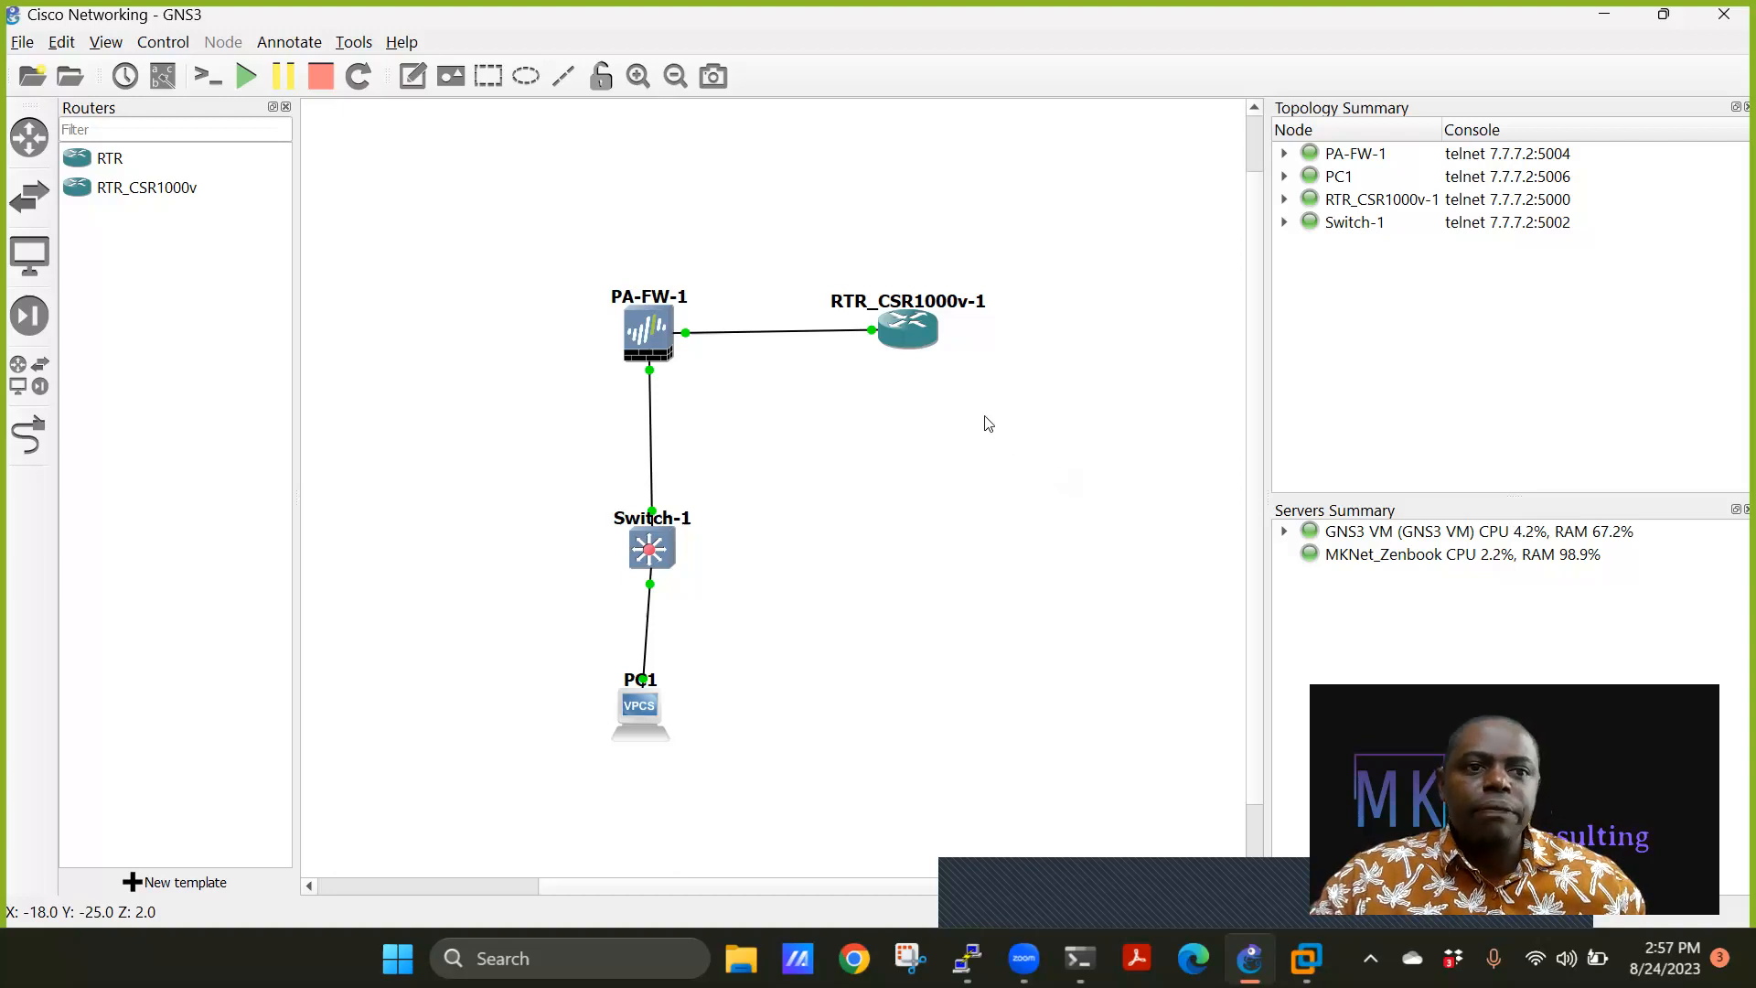
# Stop every running device in the topology, then quit GNS3, confirming both prompts.
pyautogui.click(319, 80)
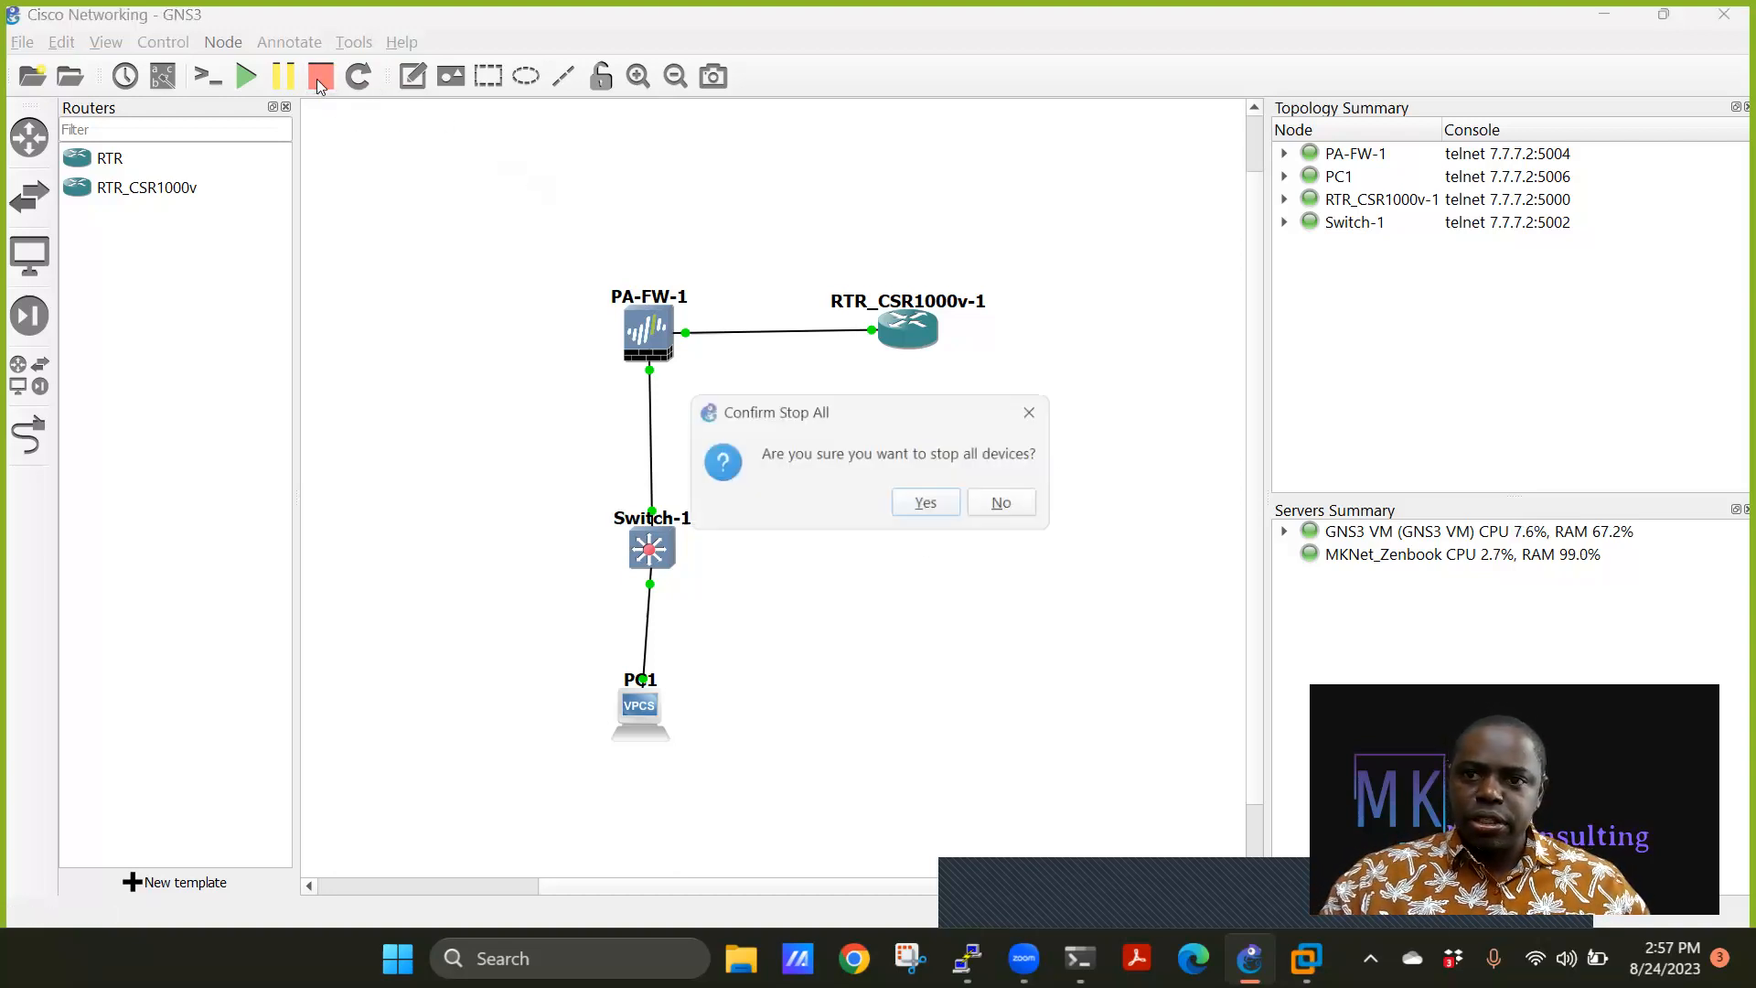
pyautogui.click(942, 516)
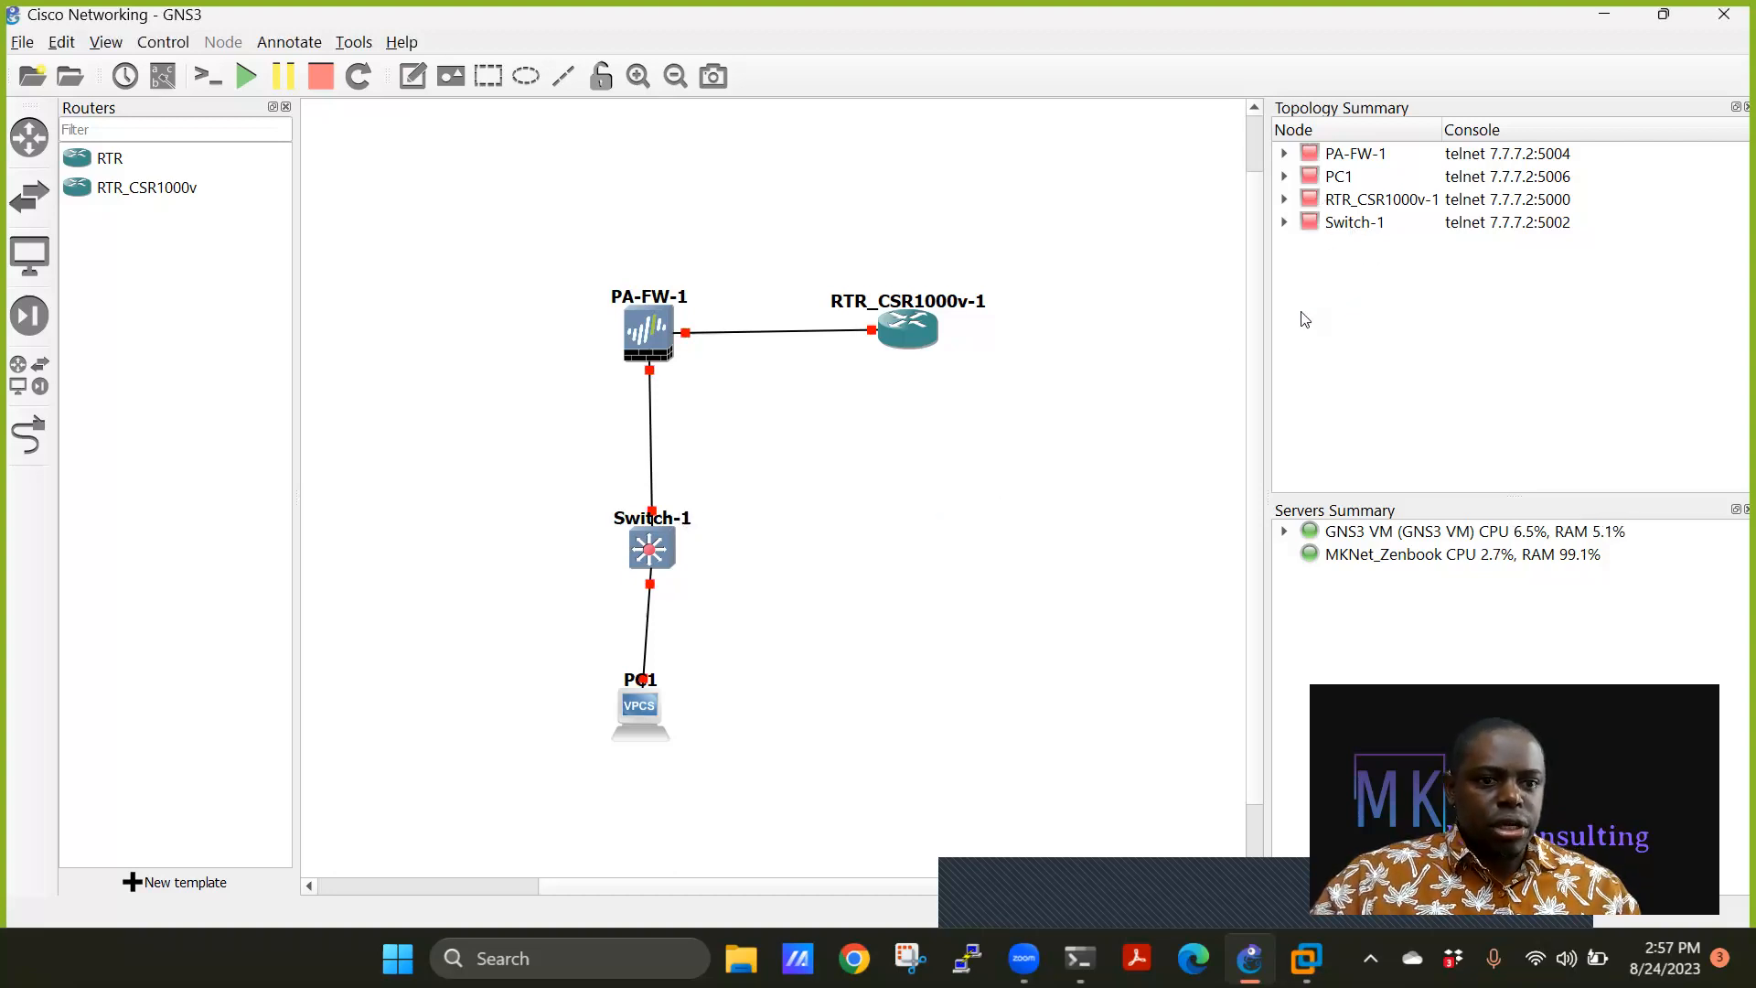
pyautogui.click(1724, 14)
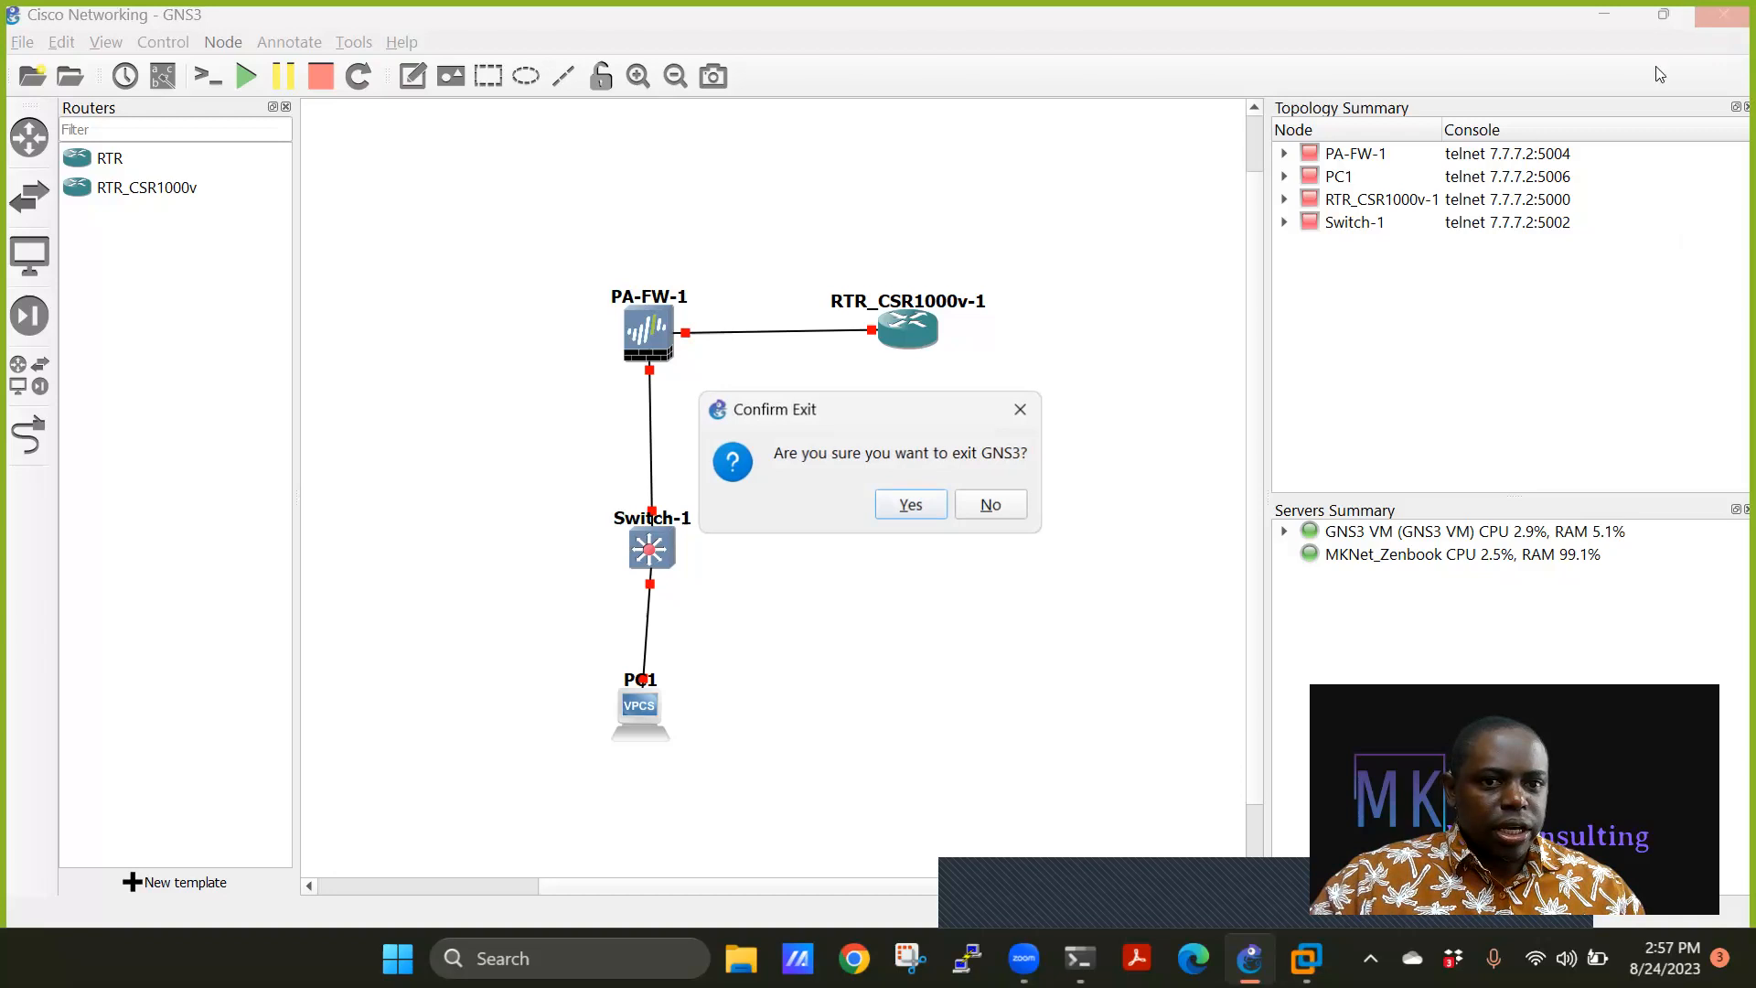
pyautogui.click(910, 501)
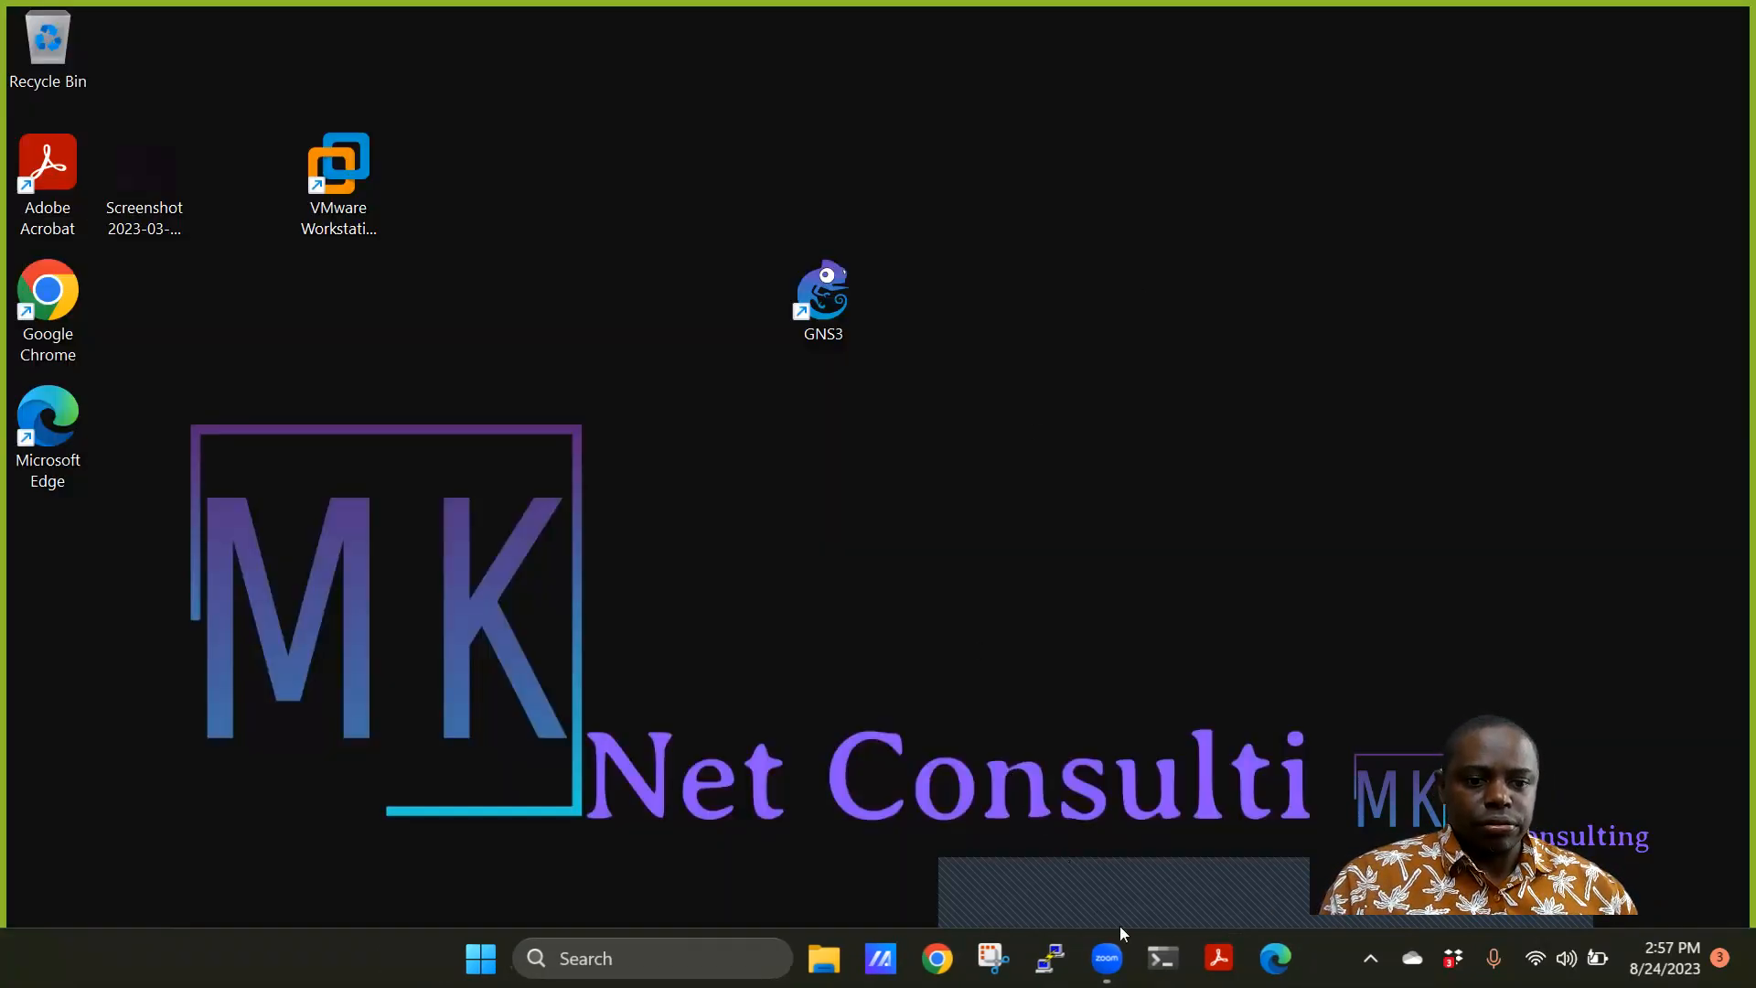
pyautogui.click(335, 180)
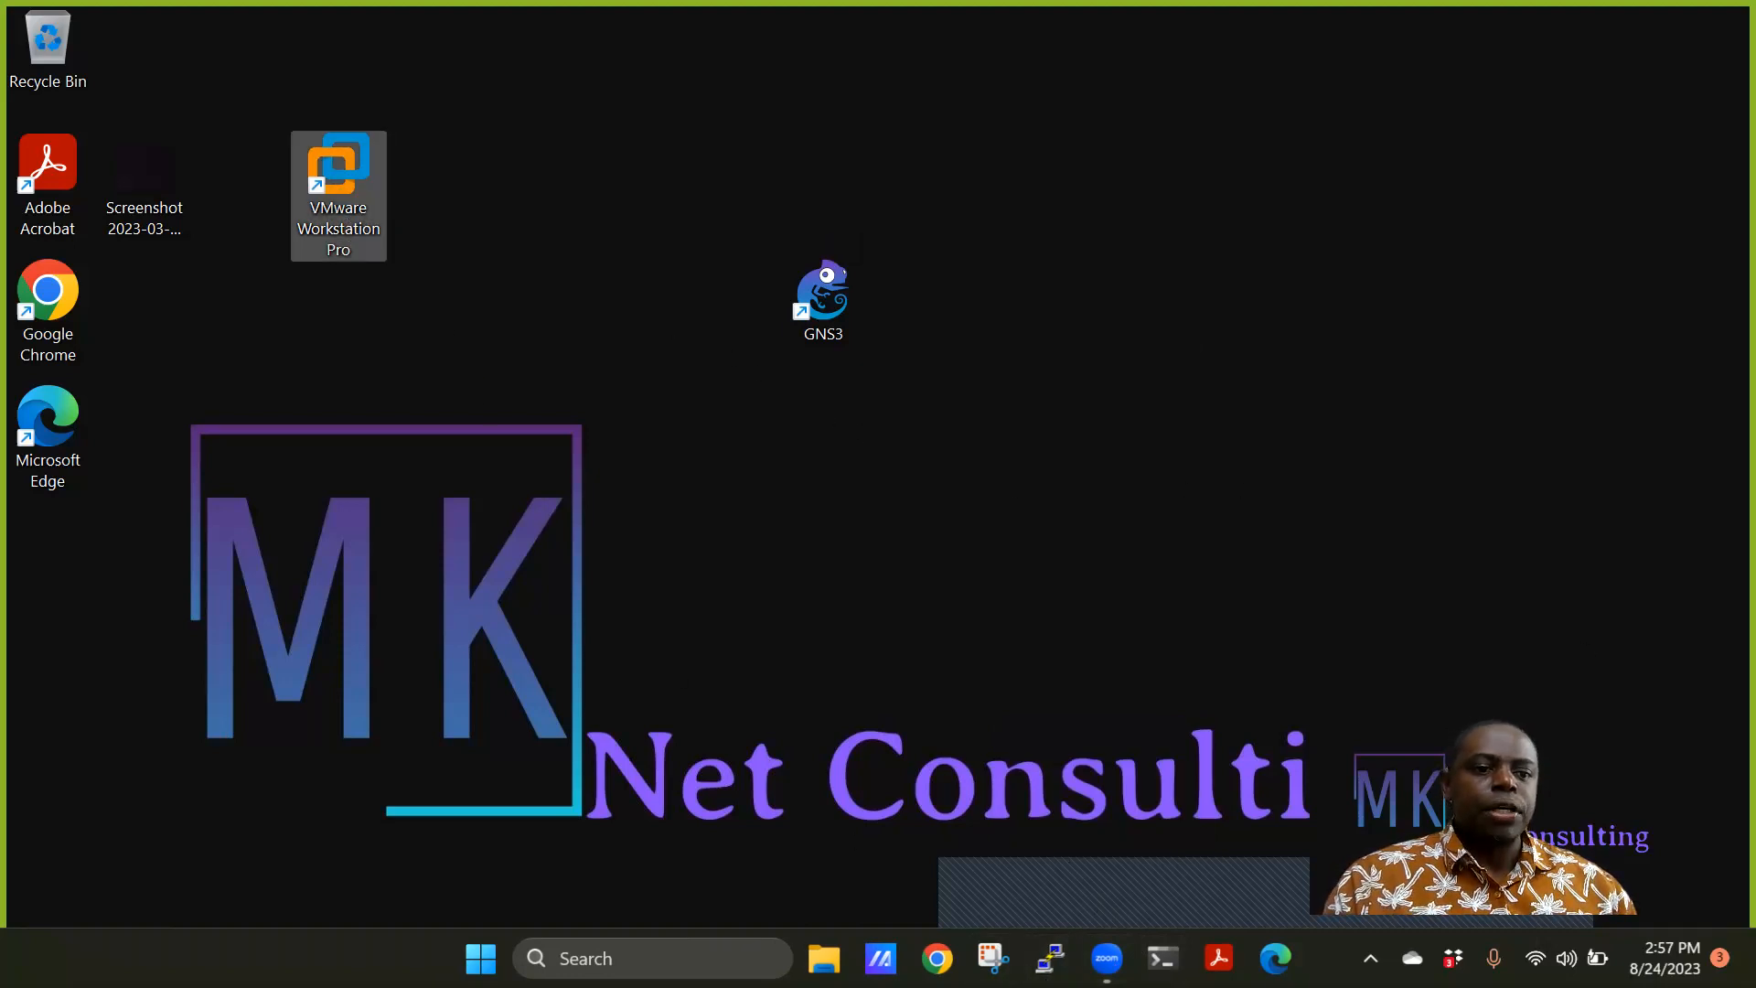
pyautogui.click(860, 245)
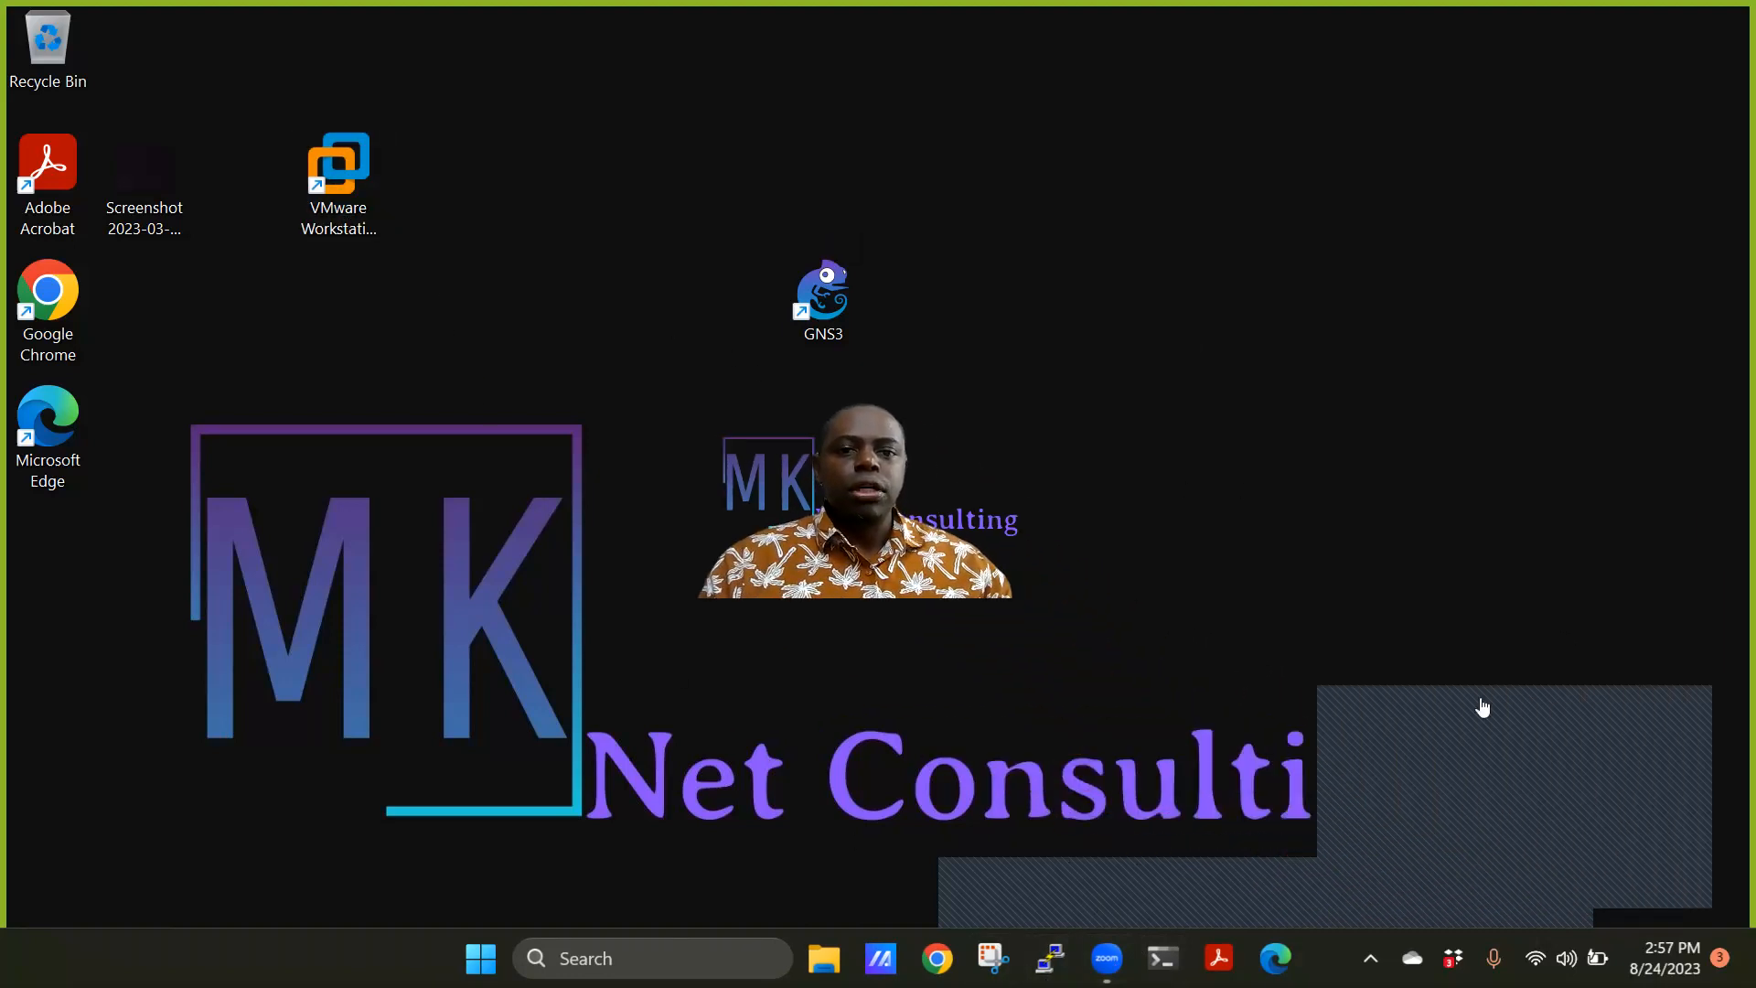